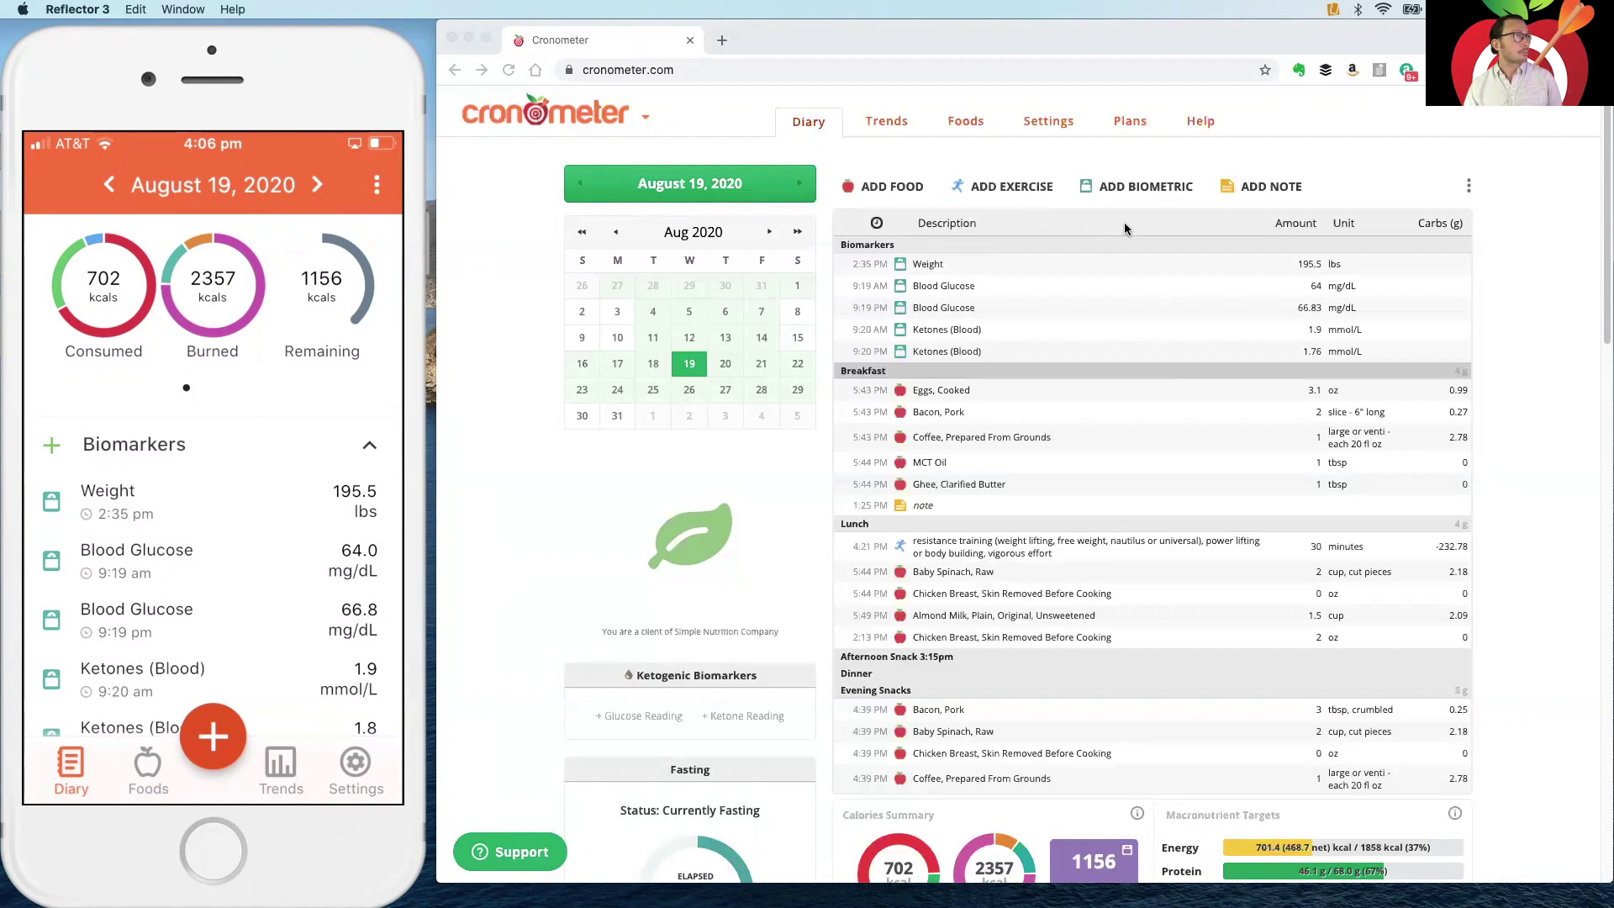
# Step: In Settings > Display, uncheck the Group 1 Biomarkers diary group
pyautogui.click(1050, 123)
pyautogui.click(1050, 126)
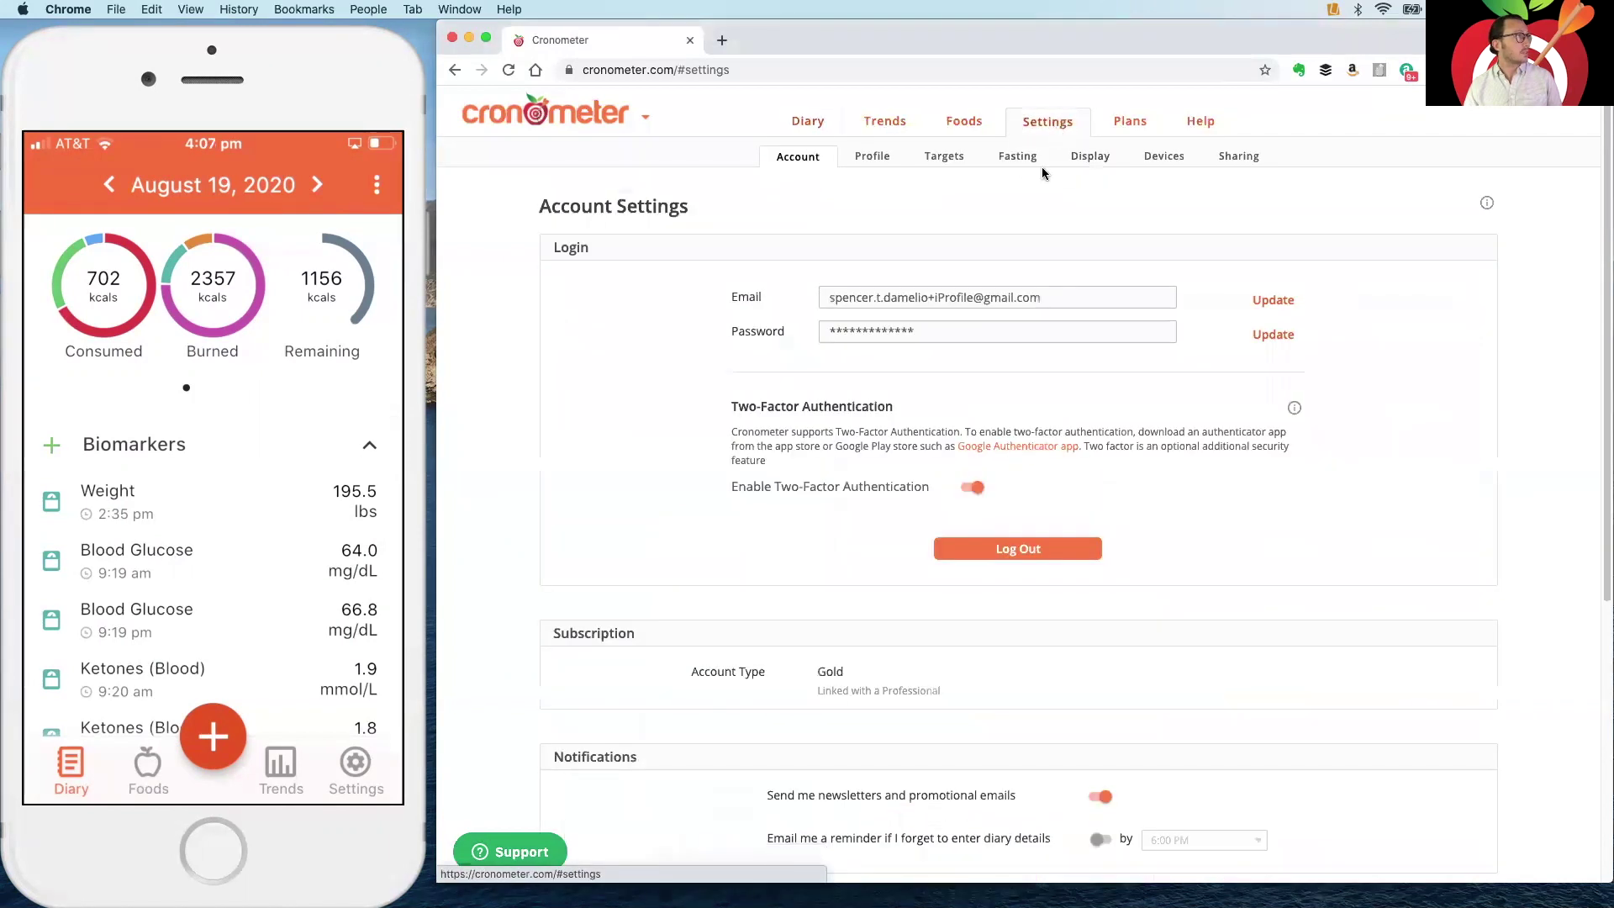
pyautogui.click(1097, 163)
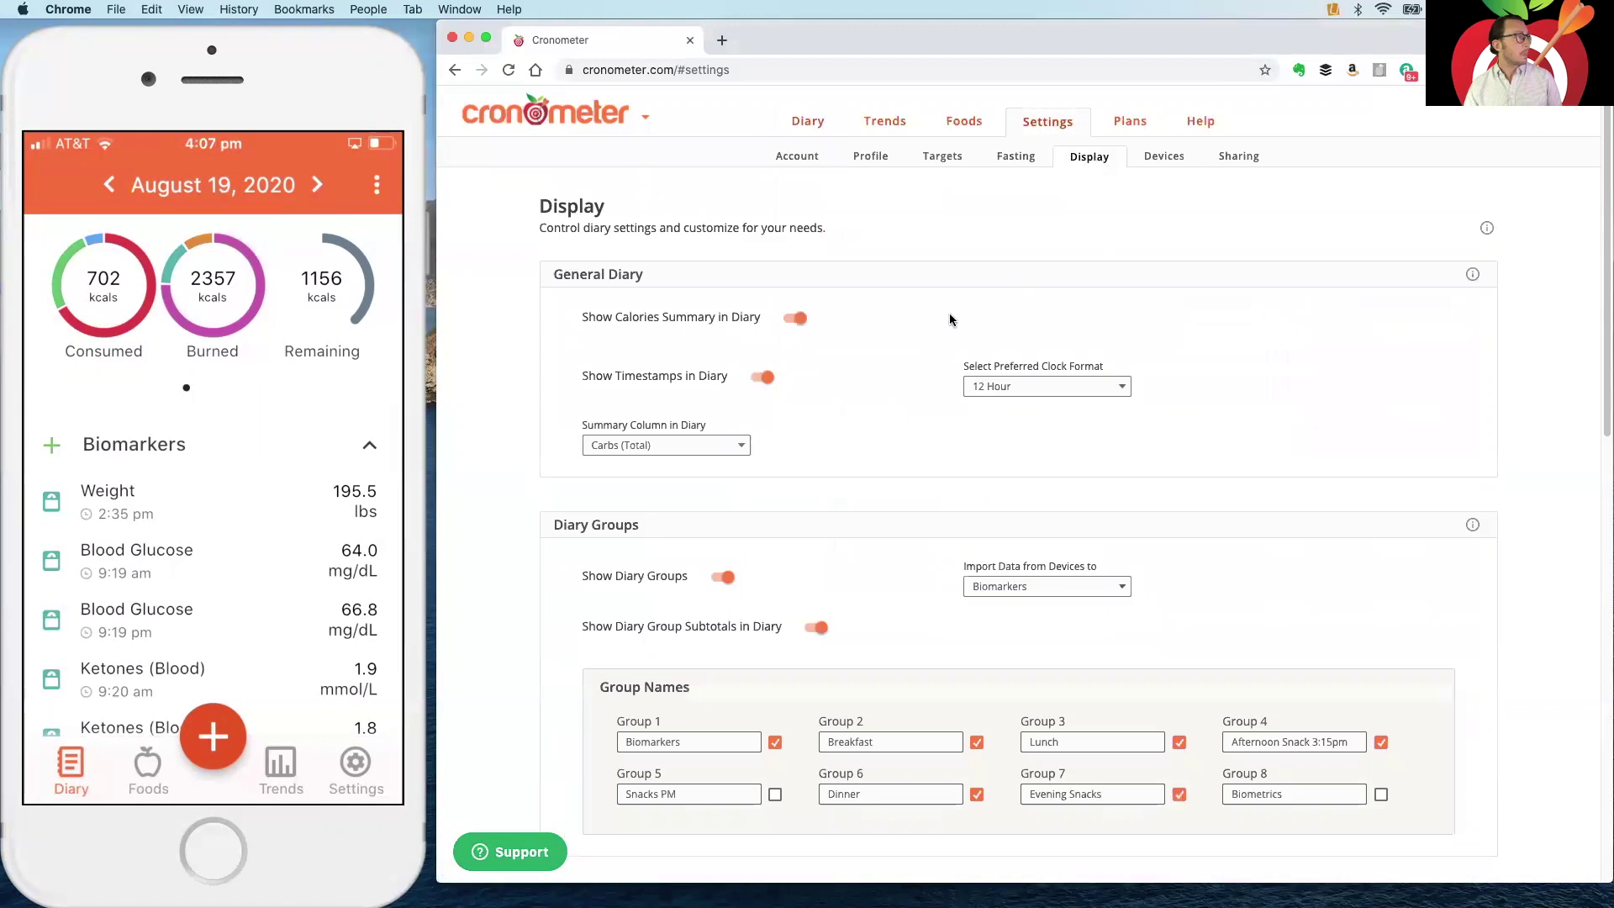
pyautogui.scroll(-5, 864, 437)
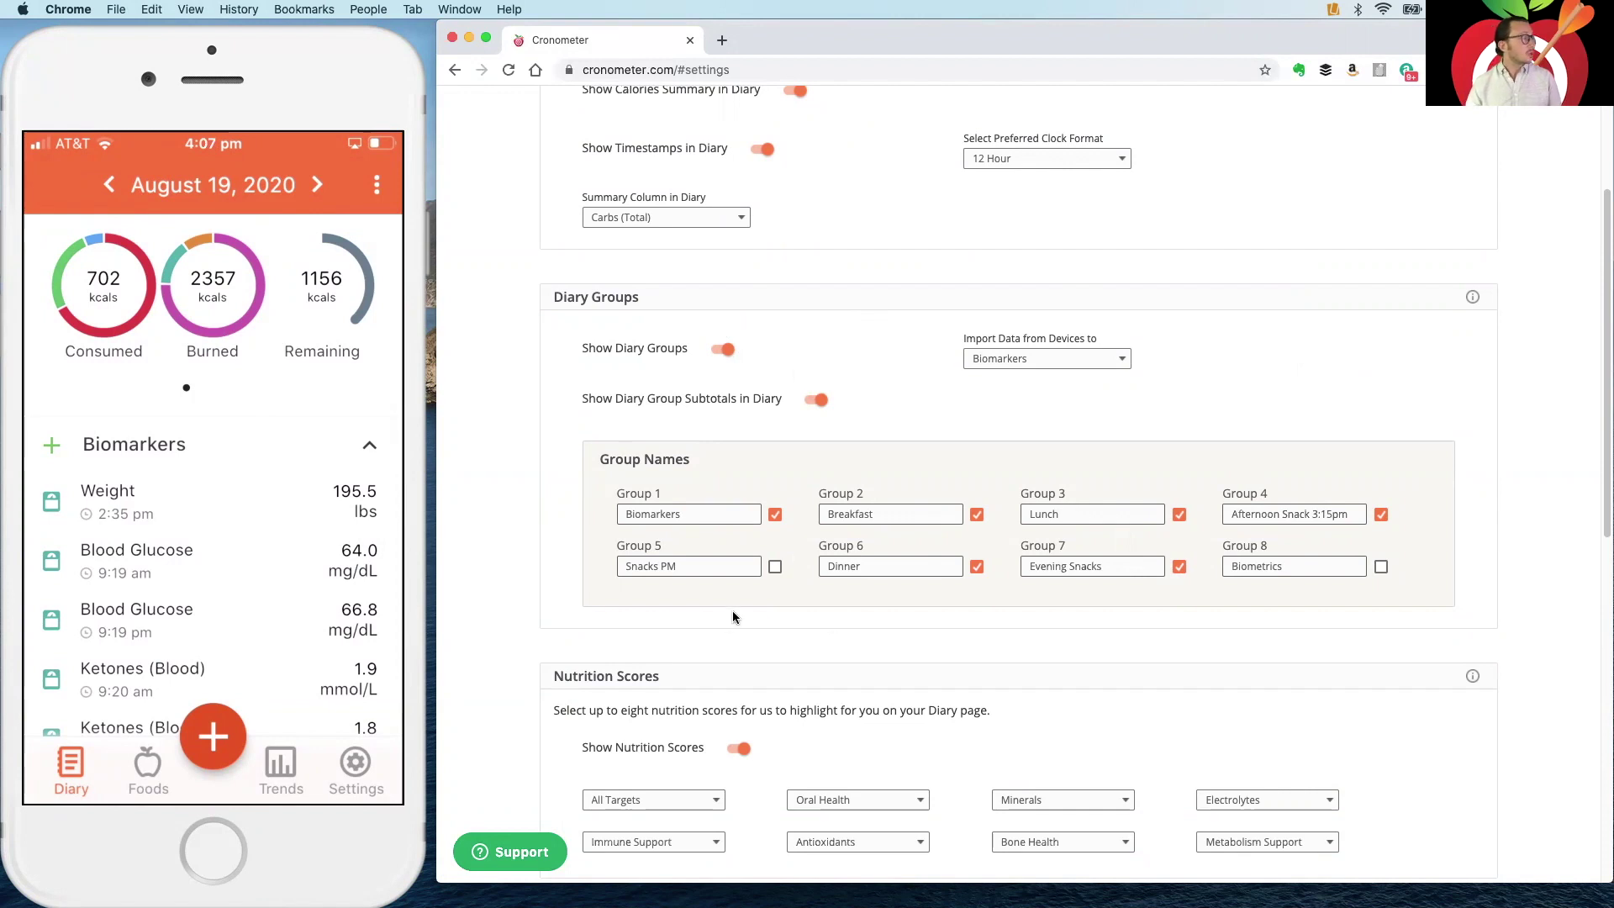
pyautogui.click(701, 515)
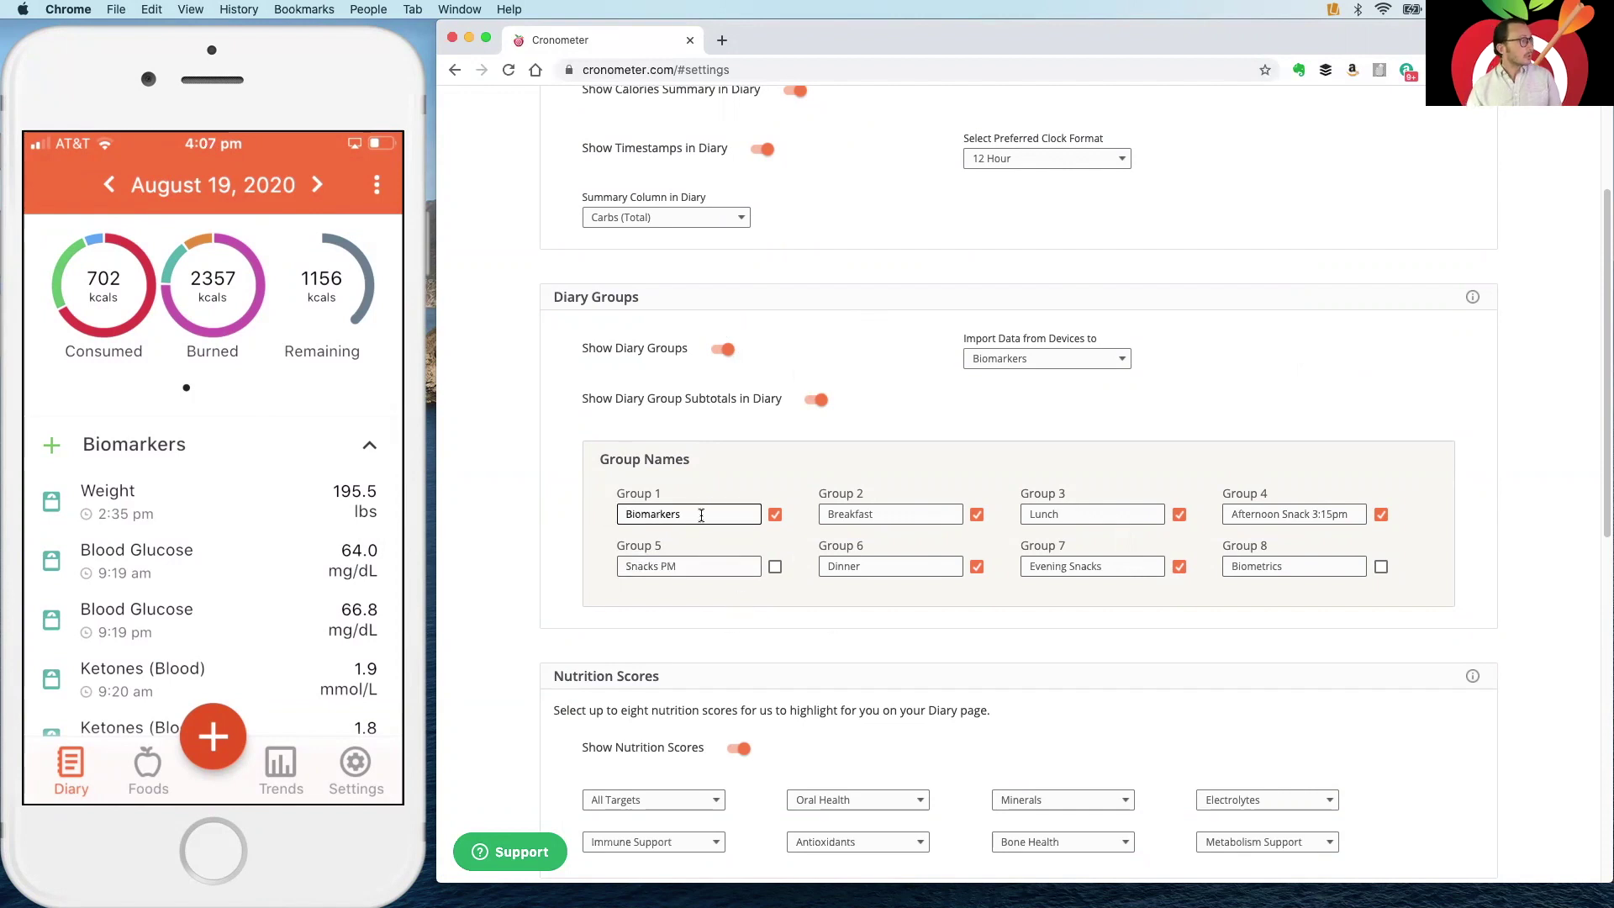
pyautogui.click(775, 516)
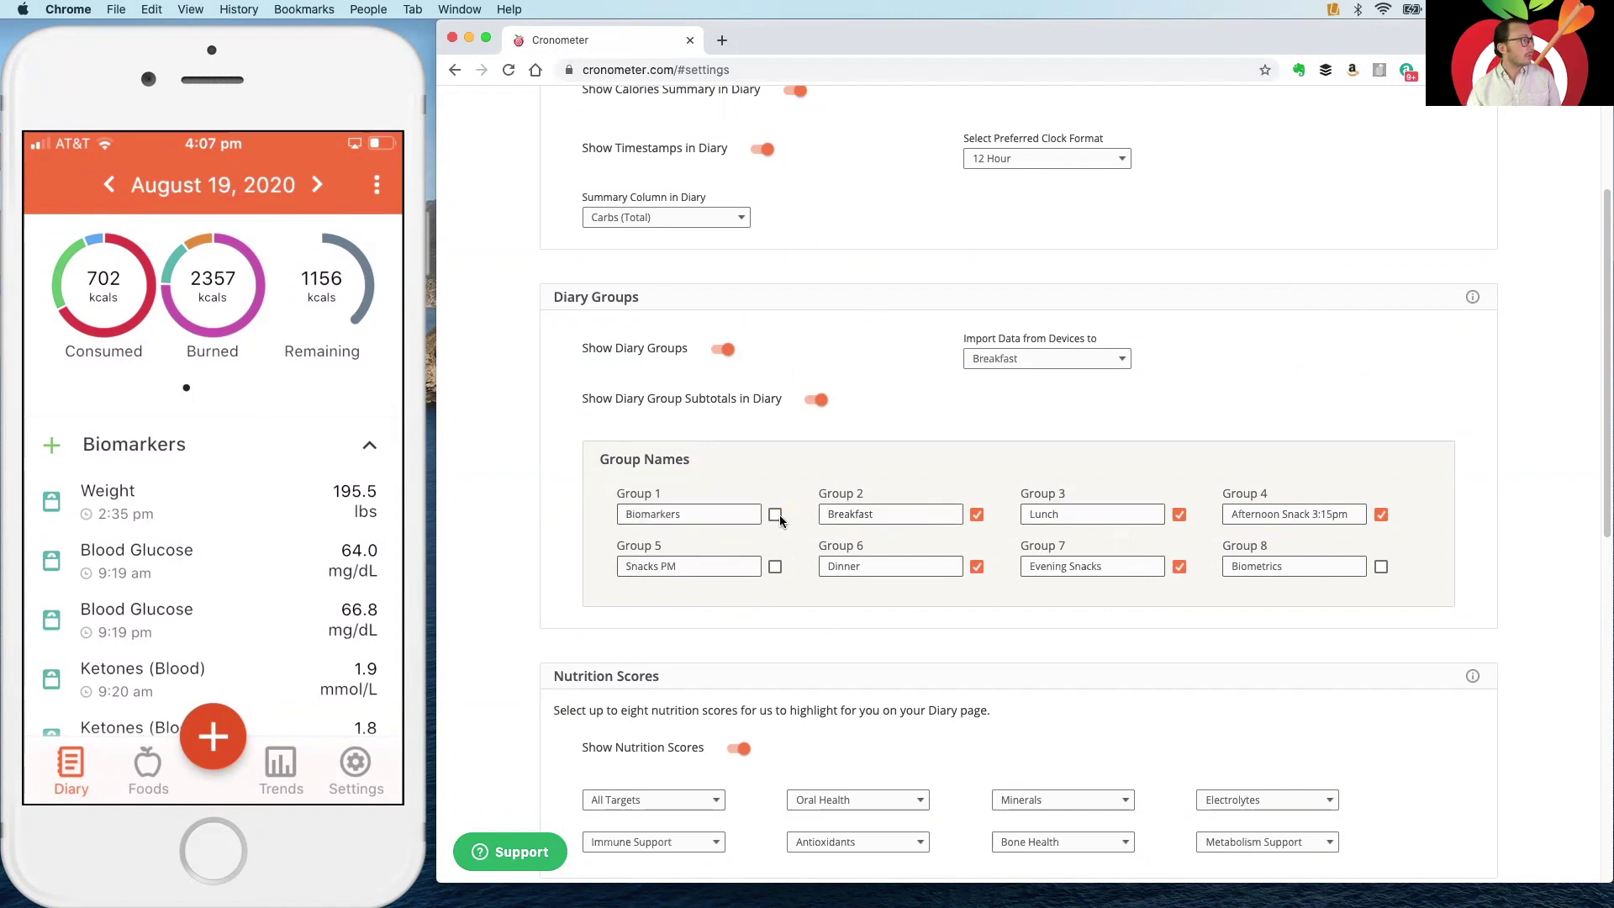
# Step: Rename diary Group 5 from 'Snacks PM' to 'snacks' and return to the top of Display settings
pyautogui.moveTo(759, 566); pyautogui.dragTo(557, 569)
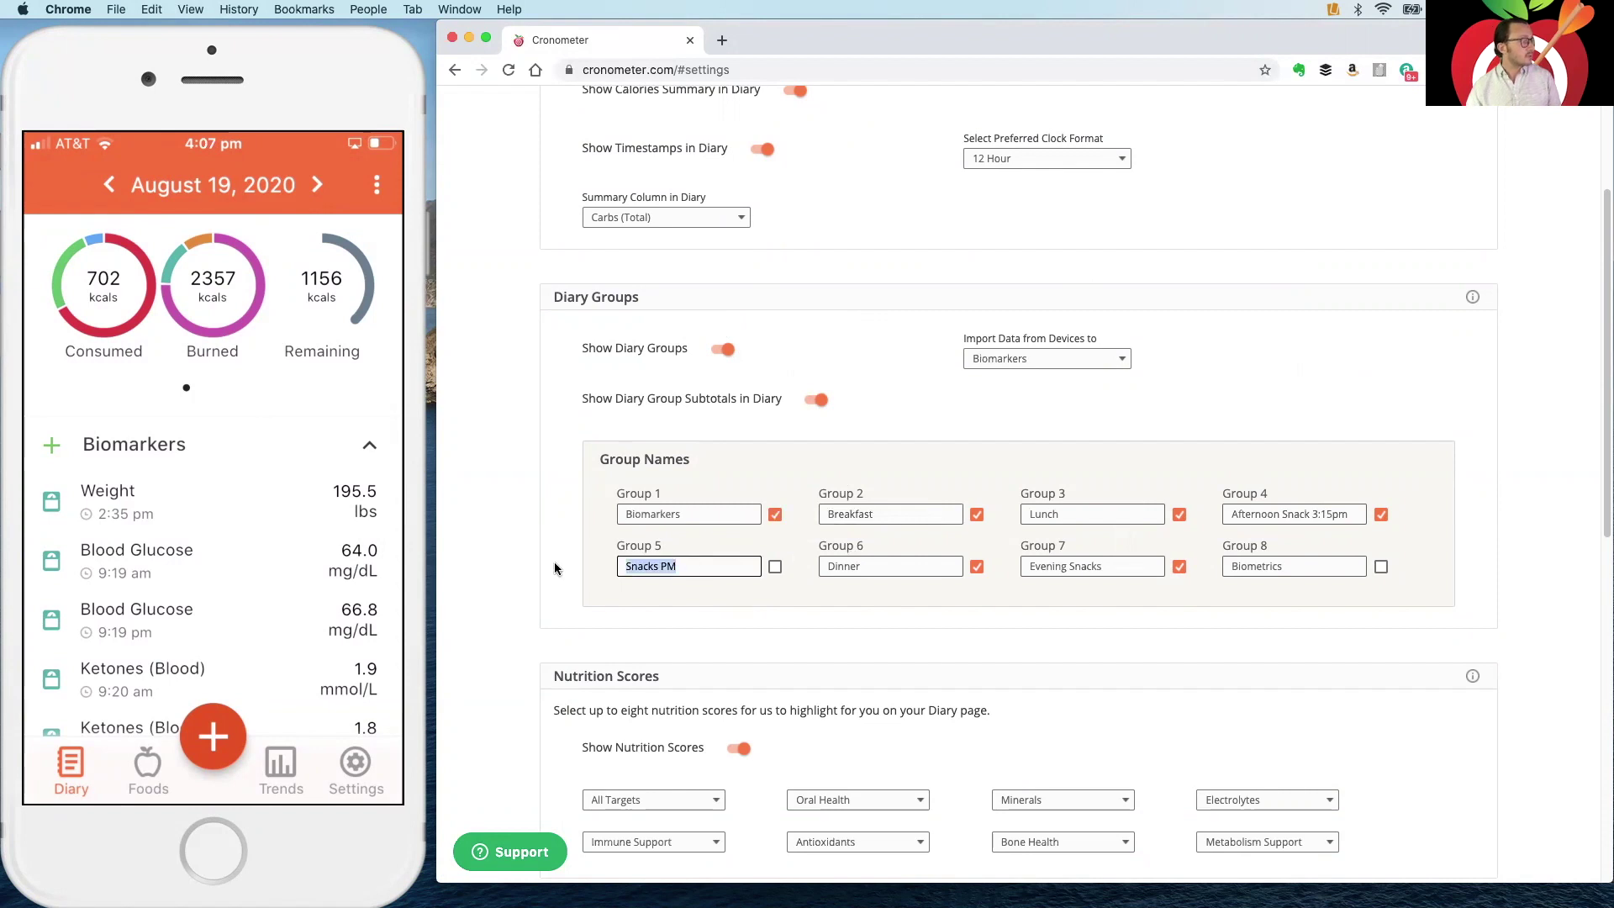
pyautogui.write('sna')
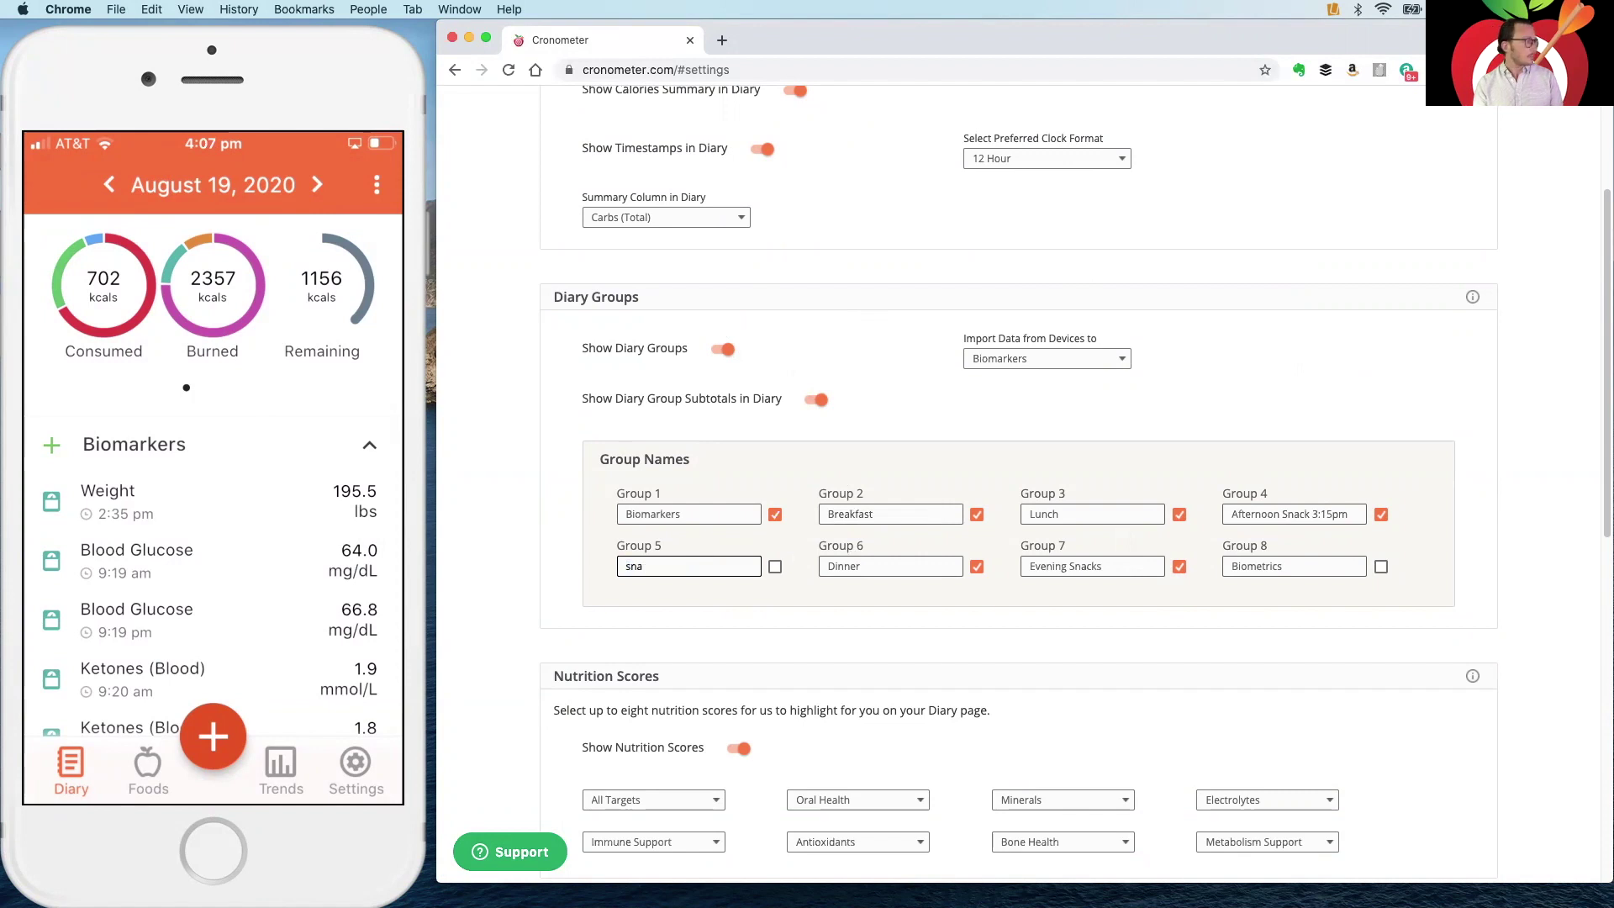
pyautogui.write('cks')
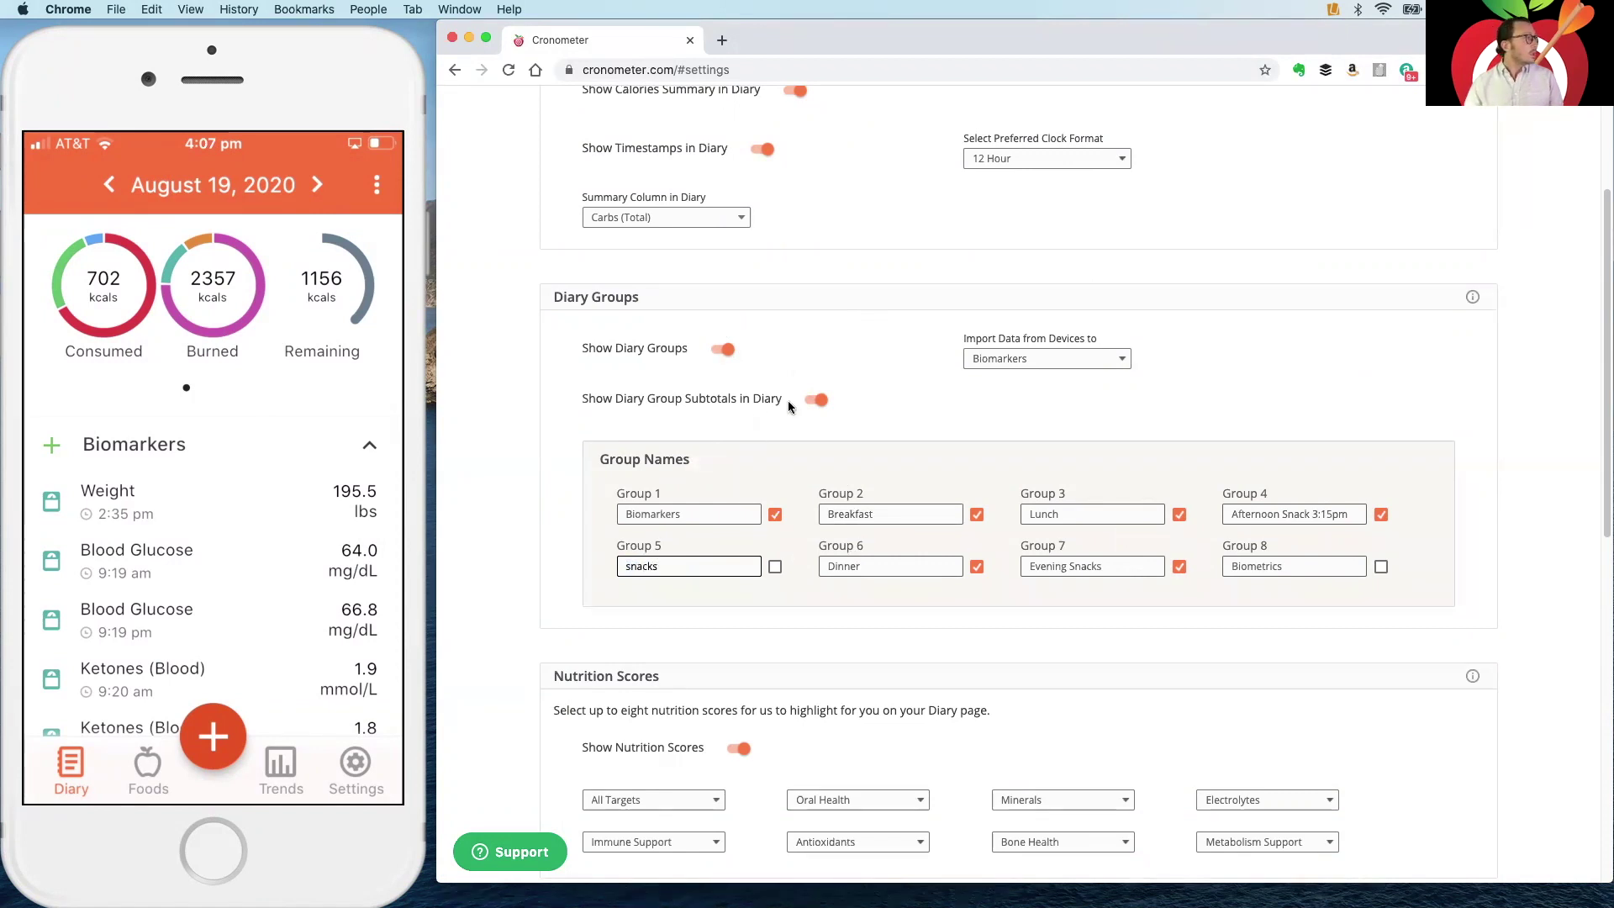
pyautogui.click(493, 418)
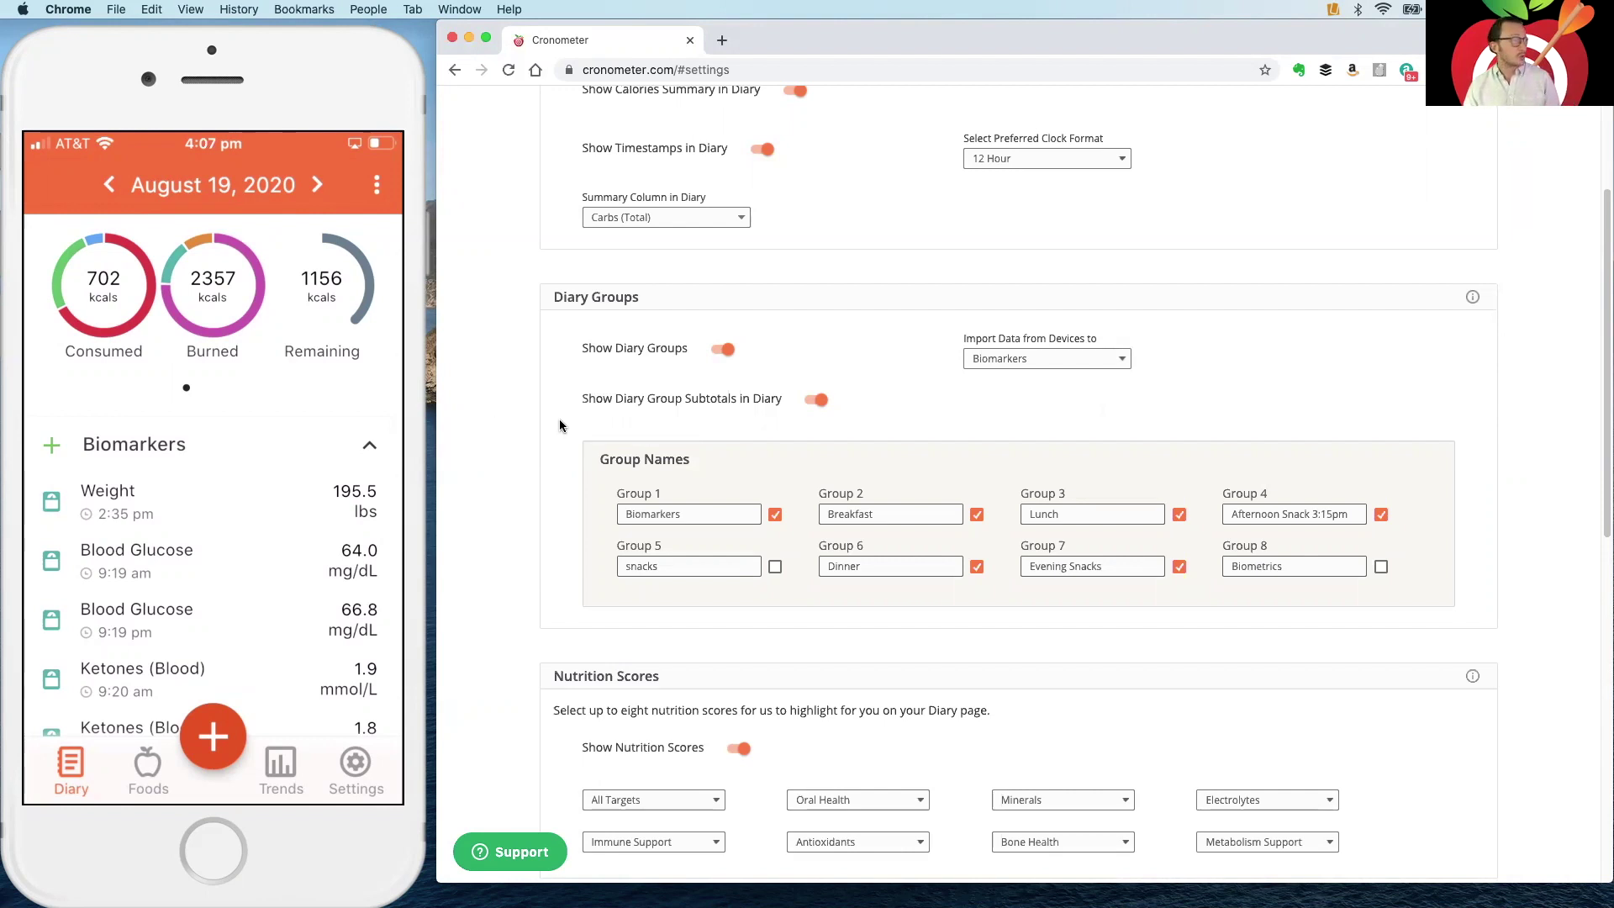
pyautogui.scroll(1, 629, 451)
pyautogui.scroll(5, 629, 451)
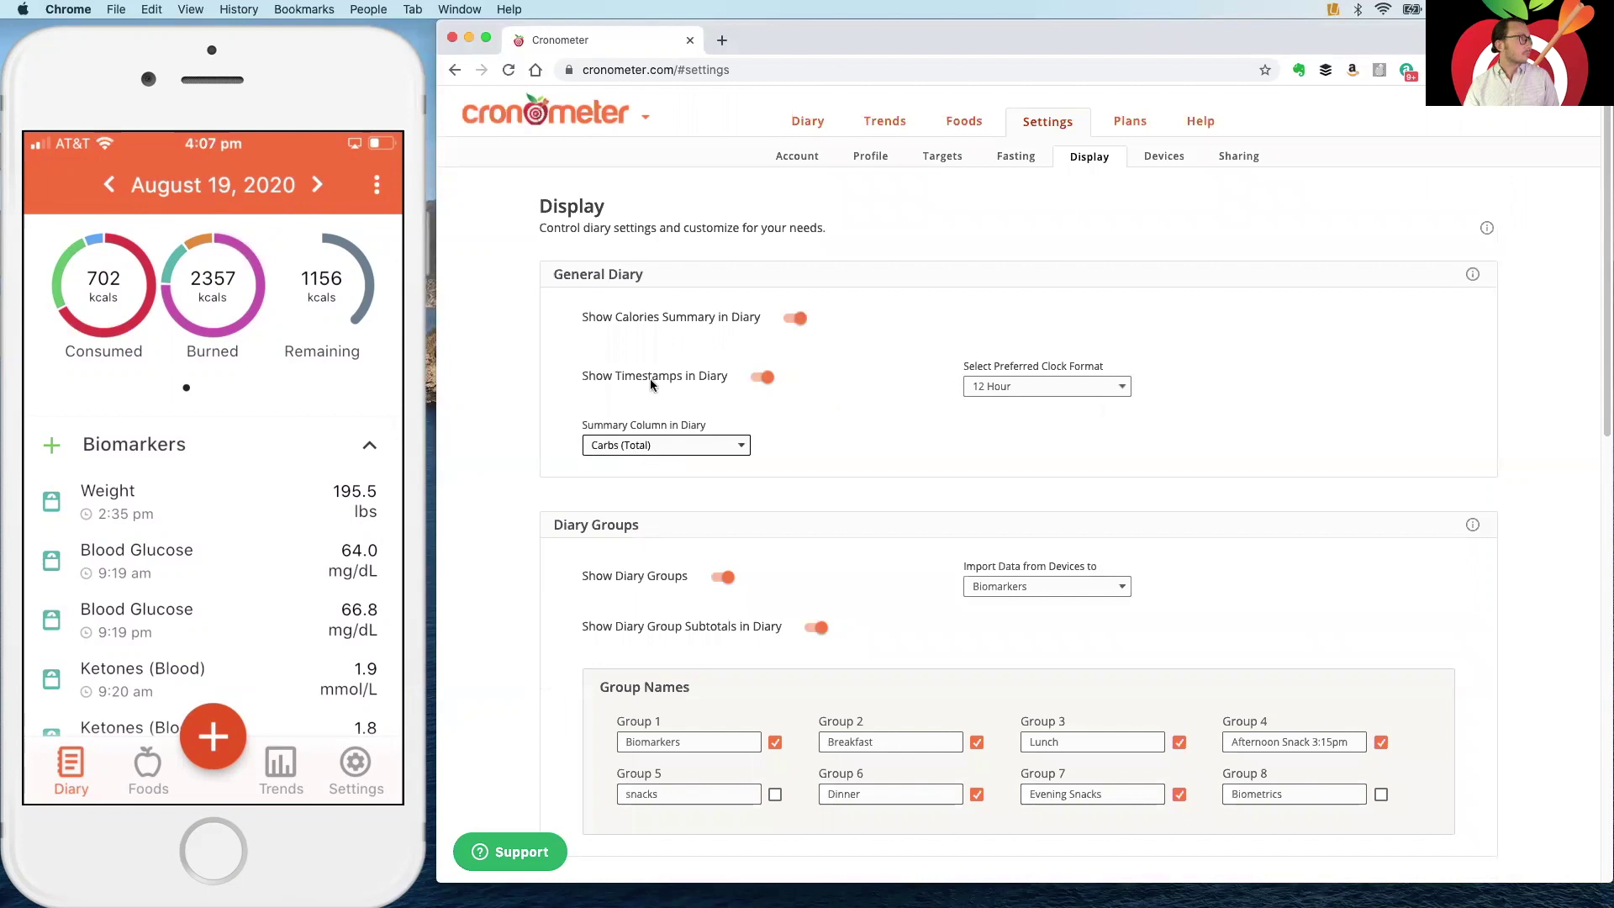
# Step: Return to the Diary and bring the Calories Summary and Nutrient Targets panels into view
pyautogui.click(805, 123)
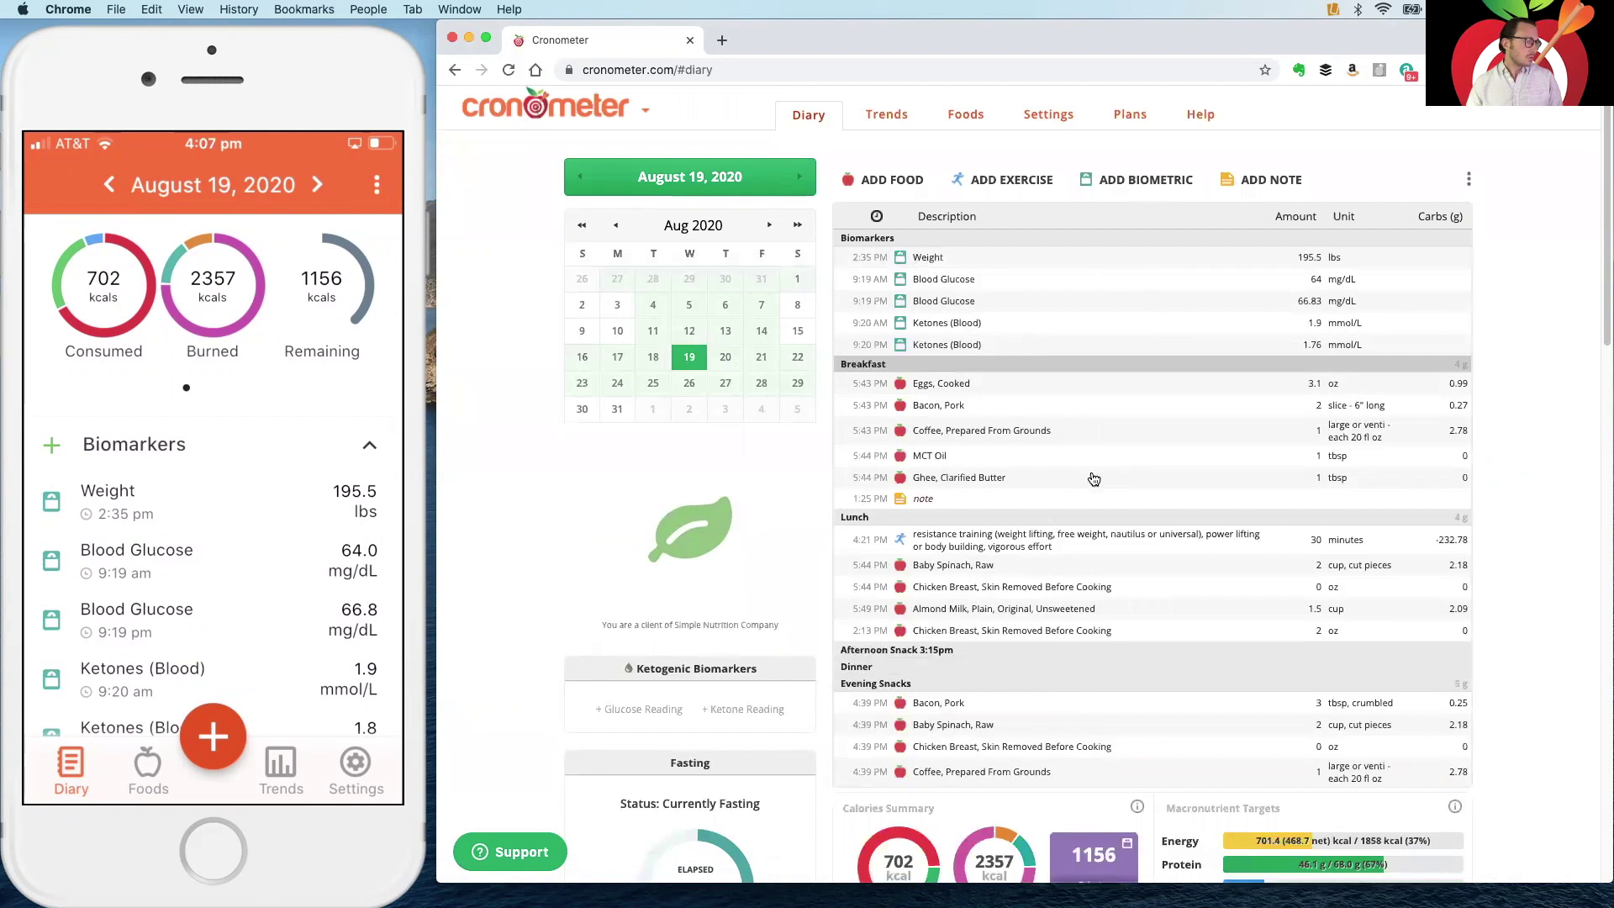
pyautogui.scroll(-3, 1092, 478)
pyautogui.scroll(-3, 1097, 458)
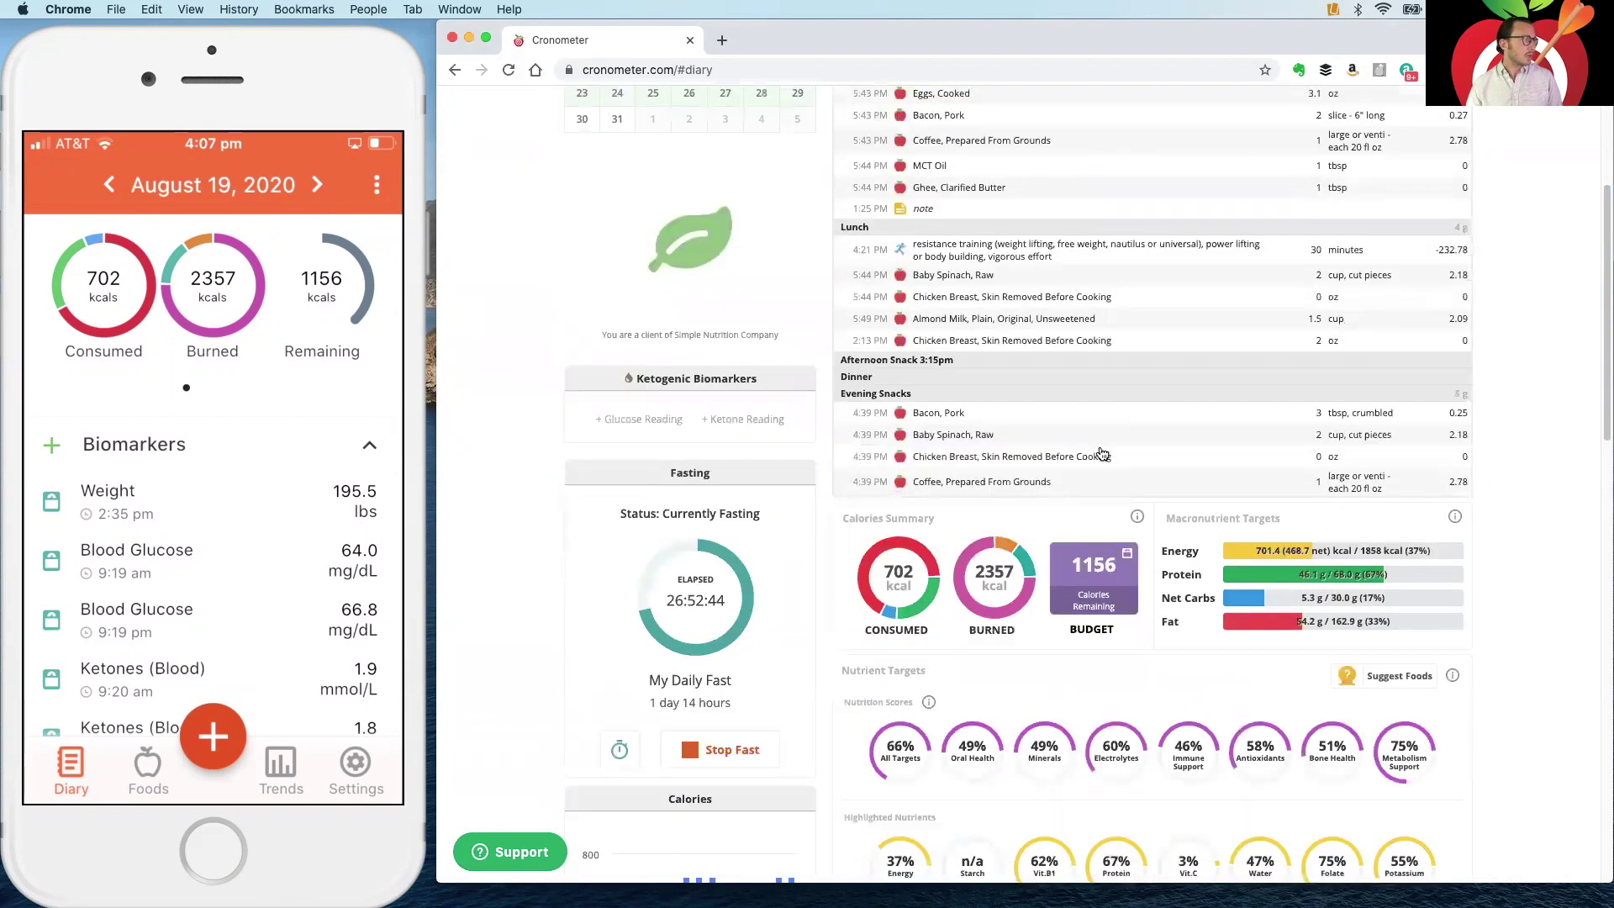
pyautogui.scroll(-3, 1099, 449)
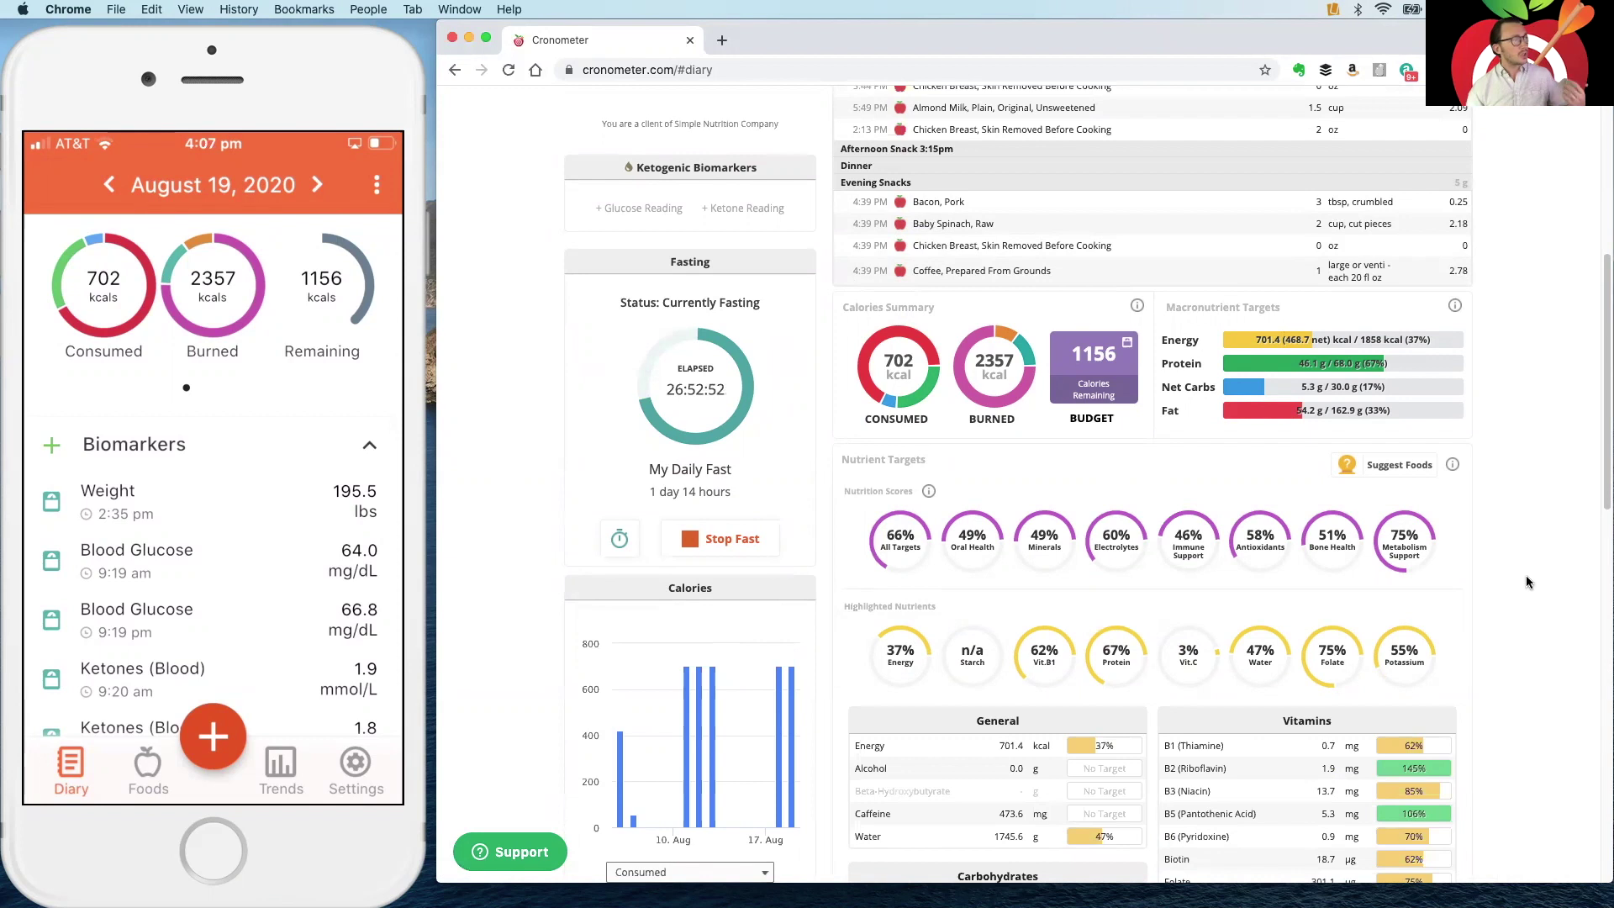
pyautogui.scroll(10, 1398, 577)
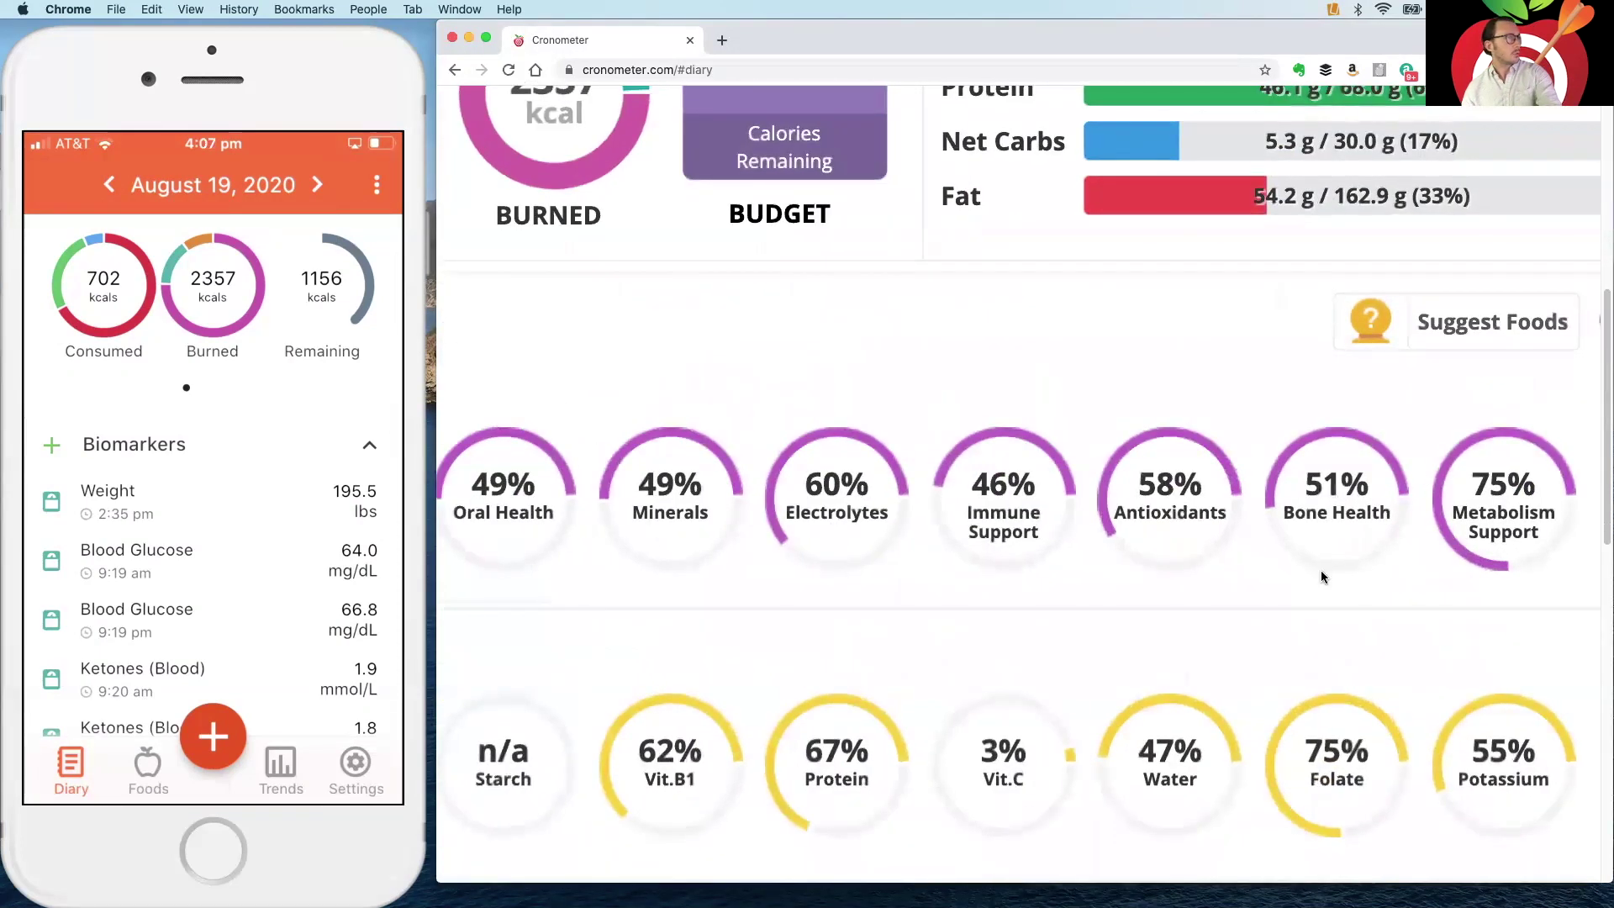
pyautogui.scroll(-10, 1322, 577)
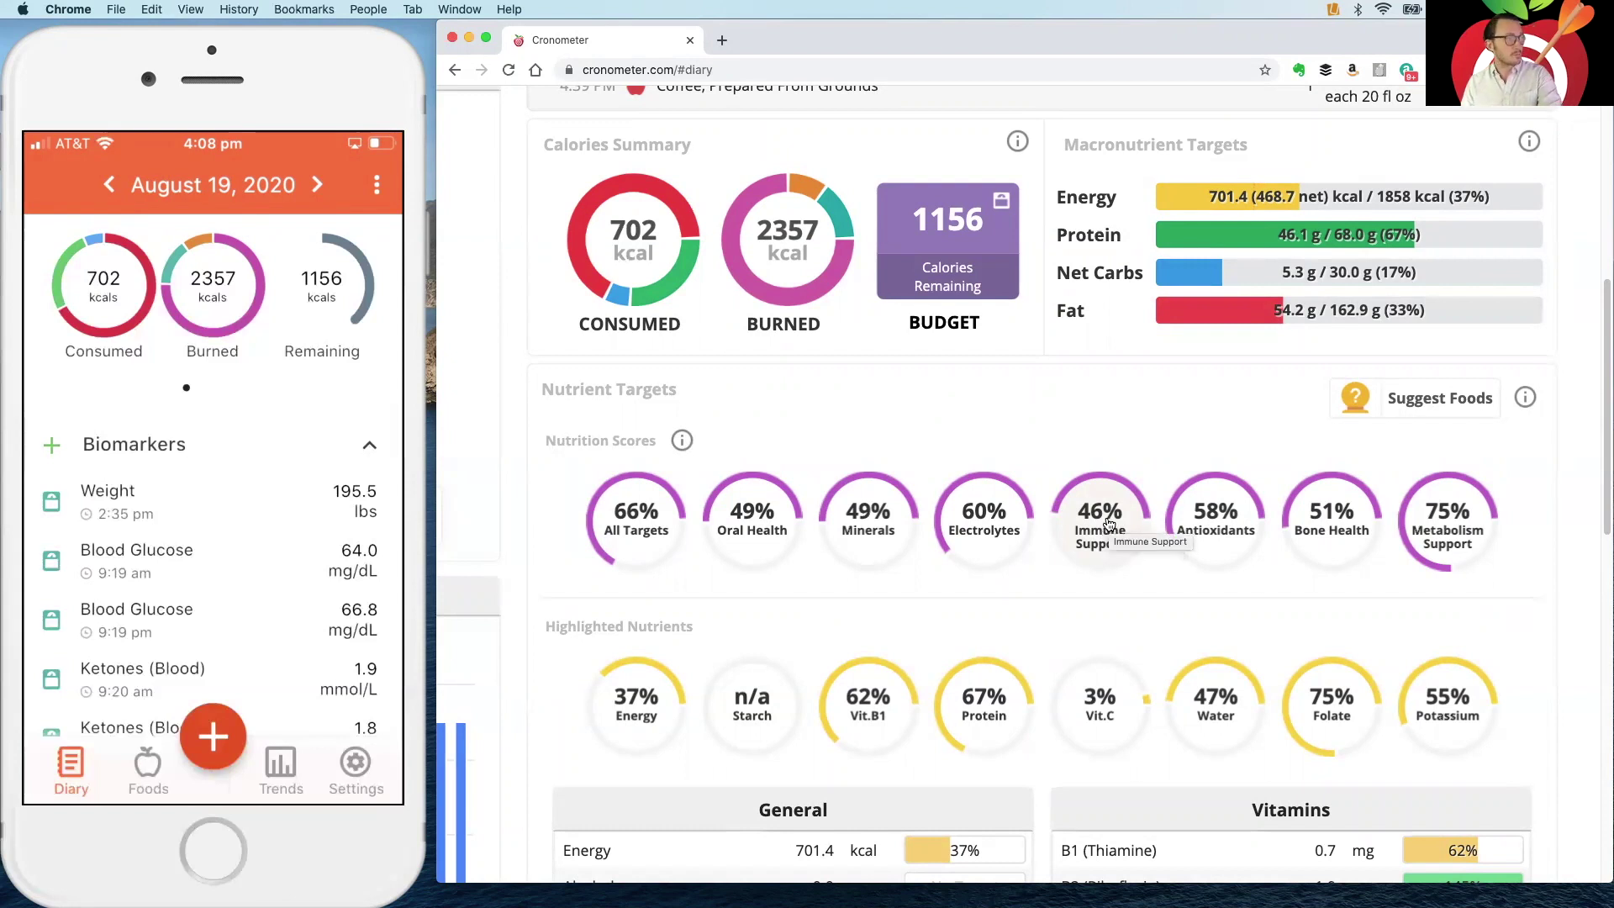
pyautogui.press('super+minus')
pyautogui.press('super+minus')
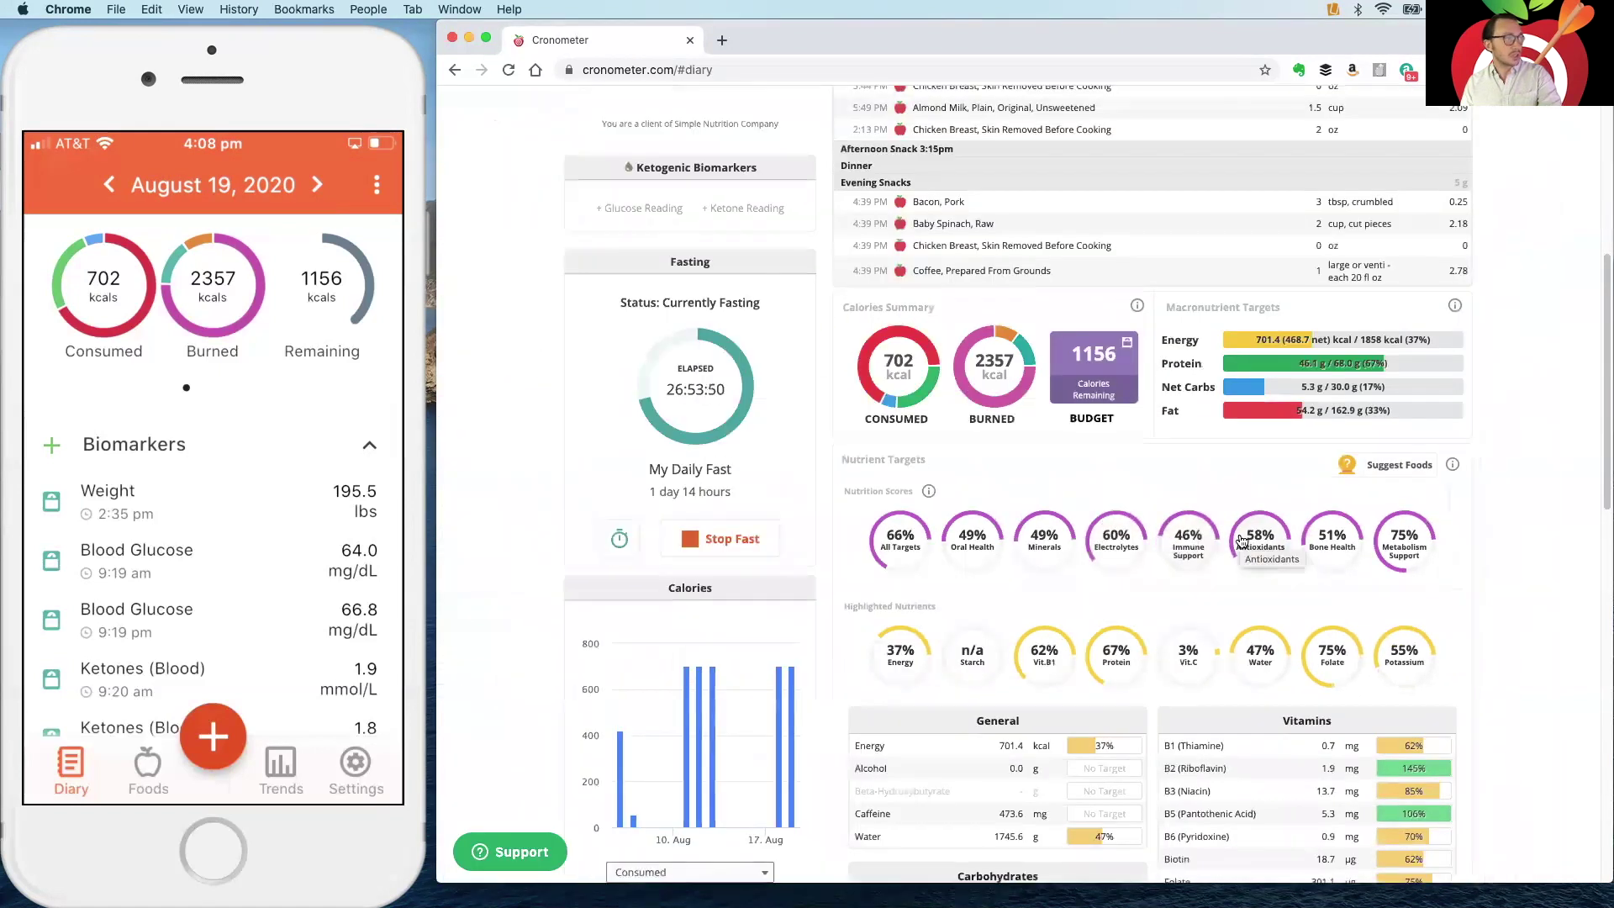
pyautogui.click(1178, 563)
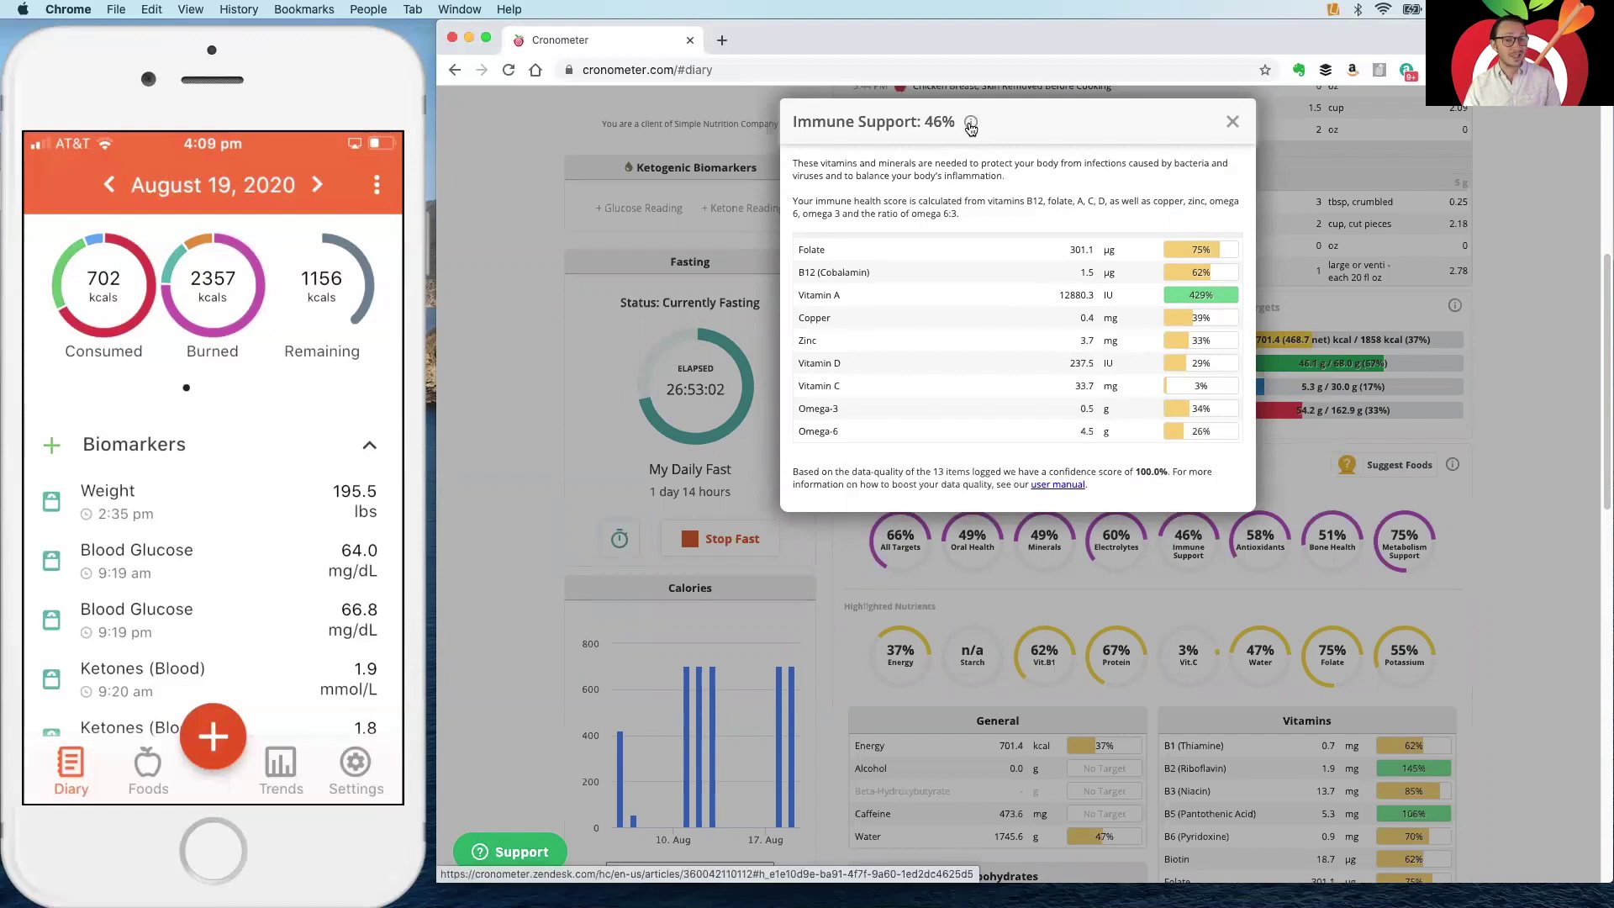
pyautogui.click(1232, 122)
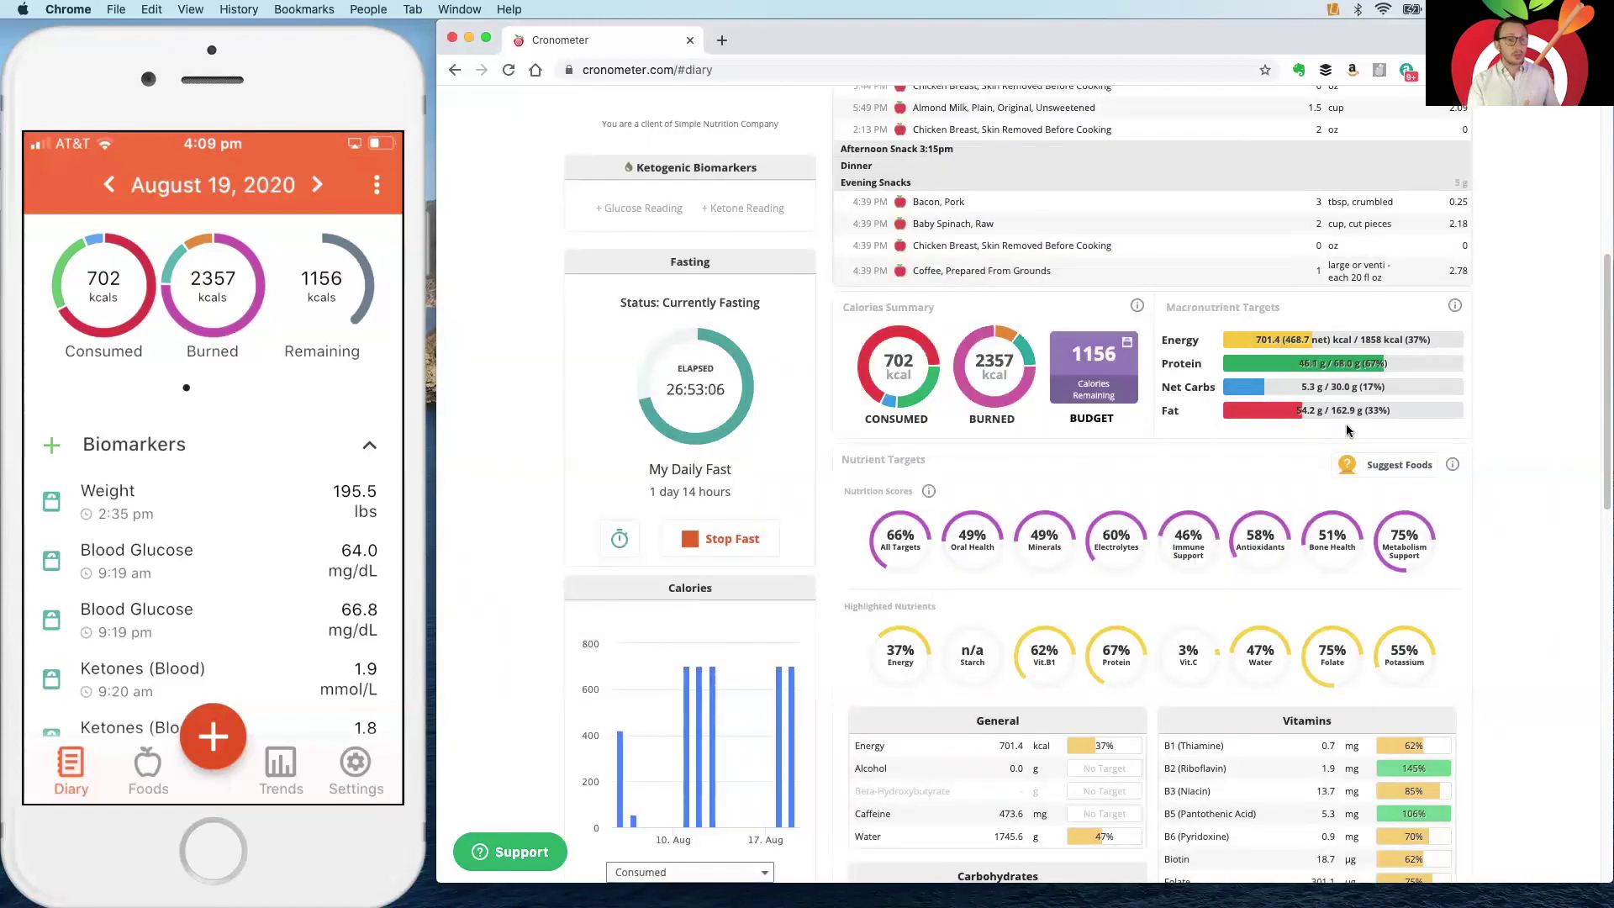
pyautogui.scroll(6, 1032, 234)
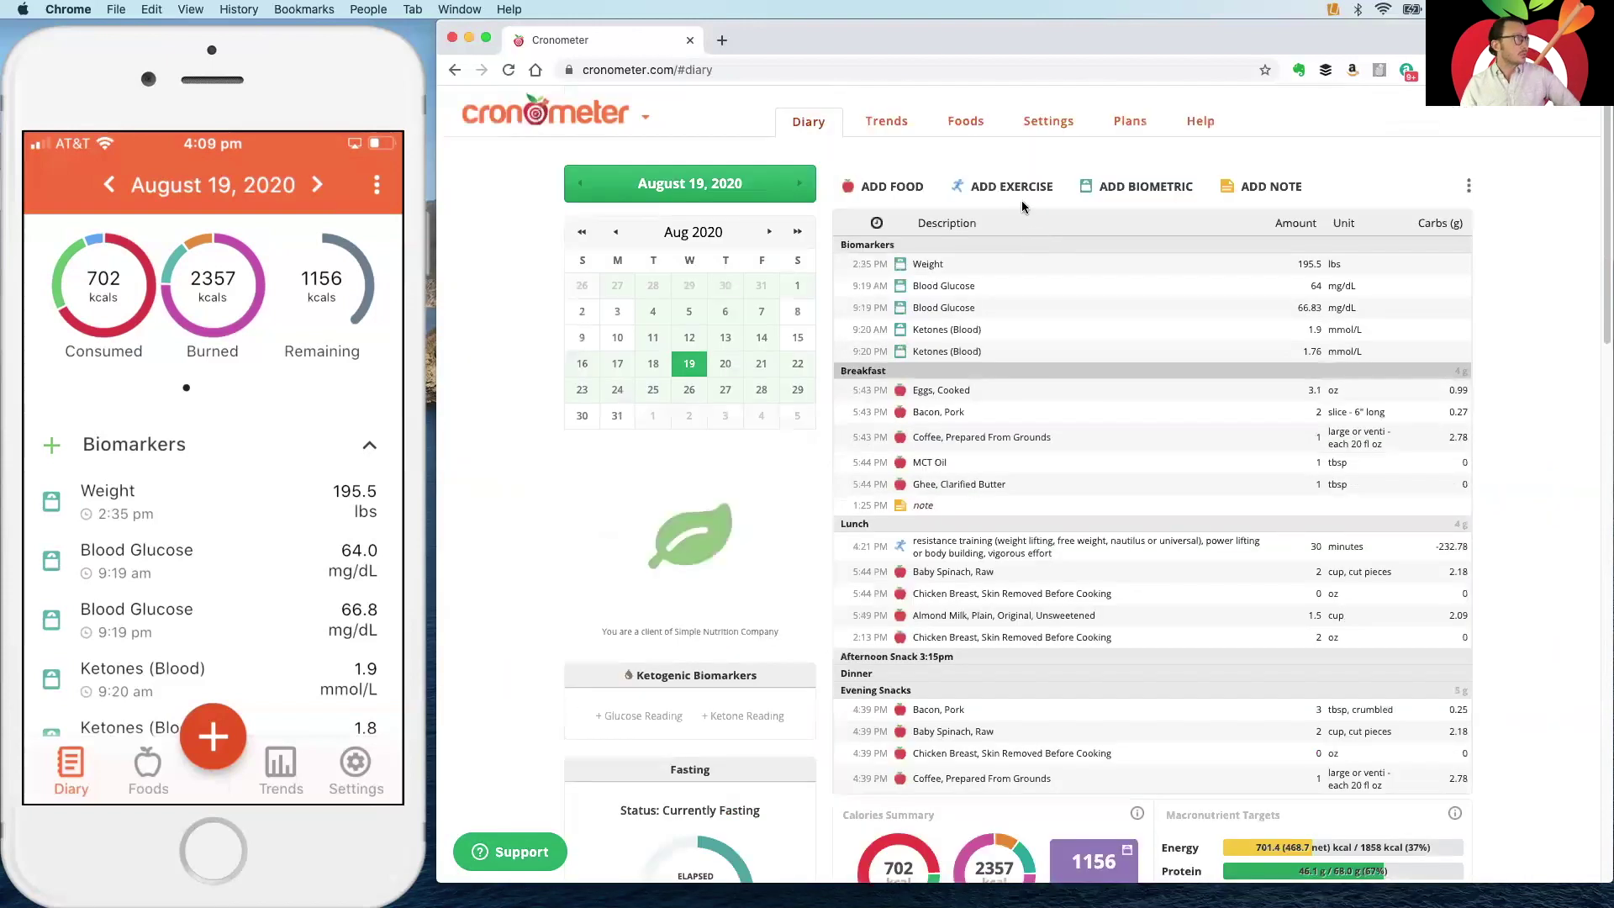
pyautogui.click(1046, 126)
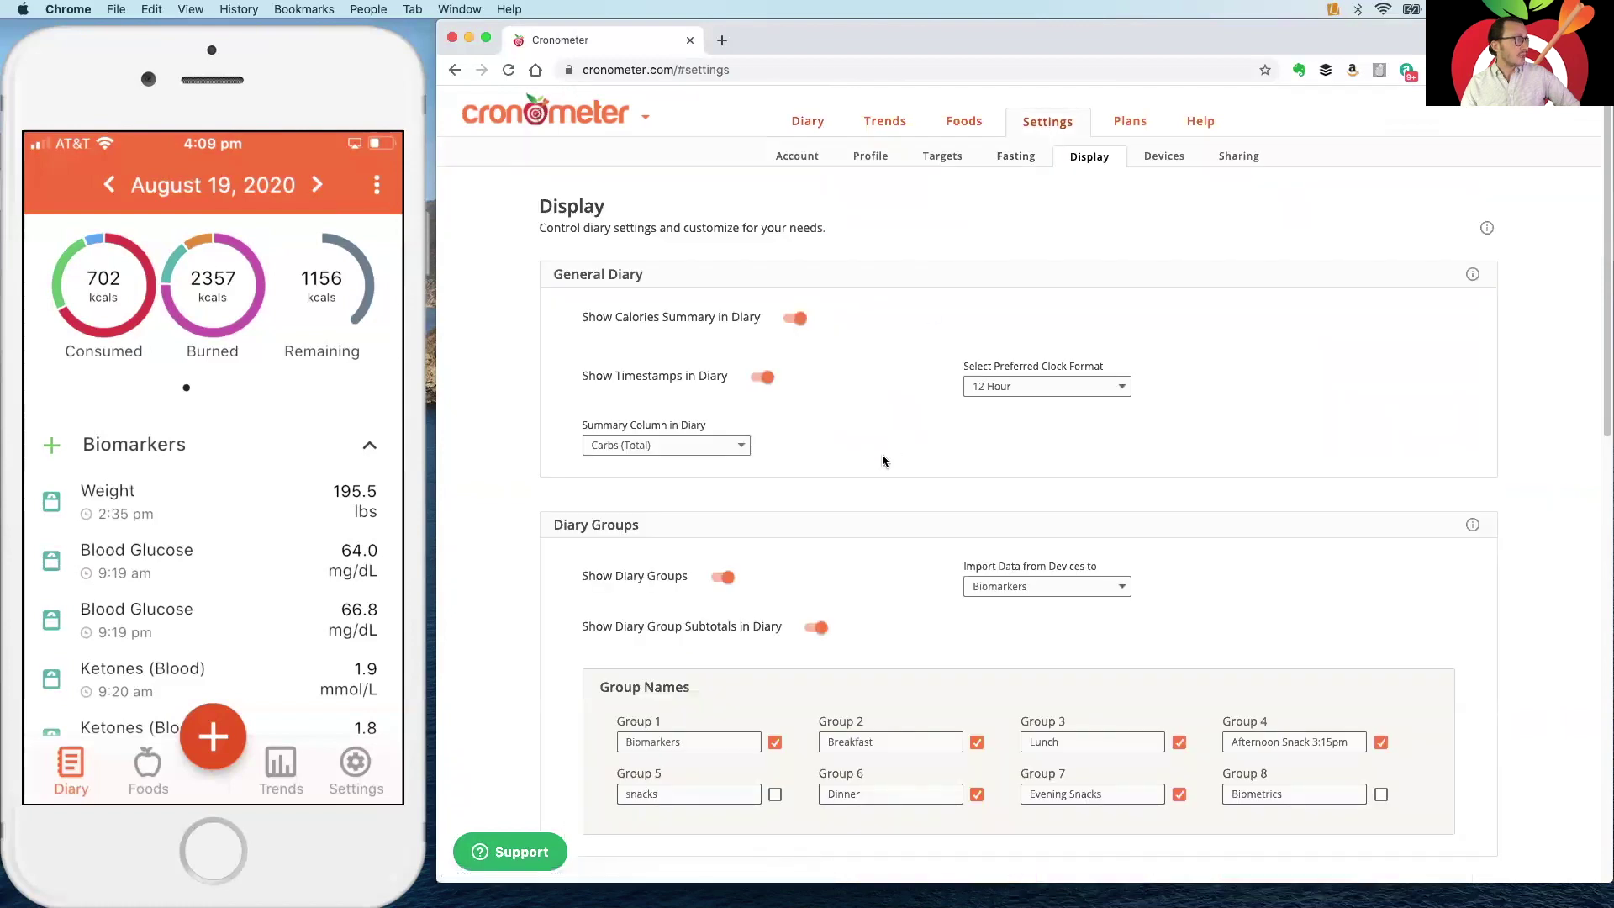
pyautogui.scroll(-5, 504, 588)
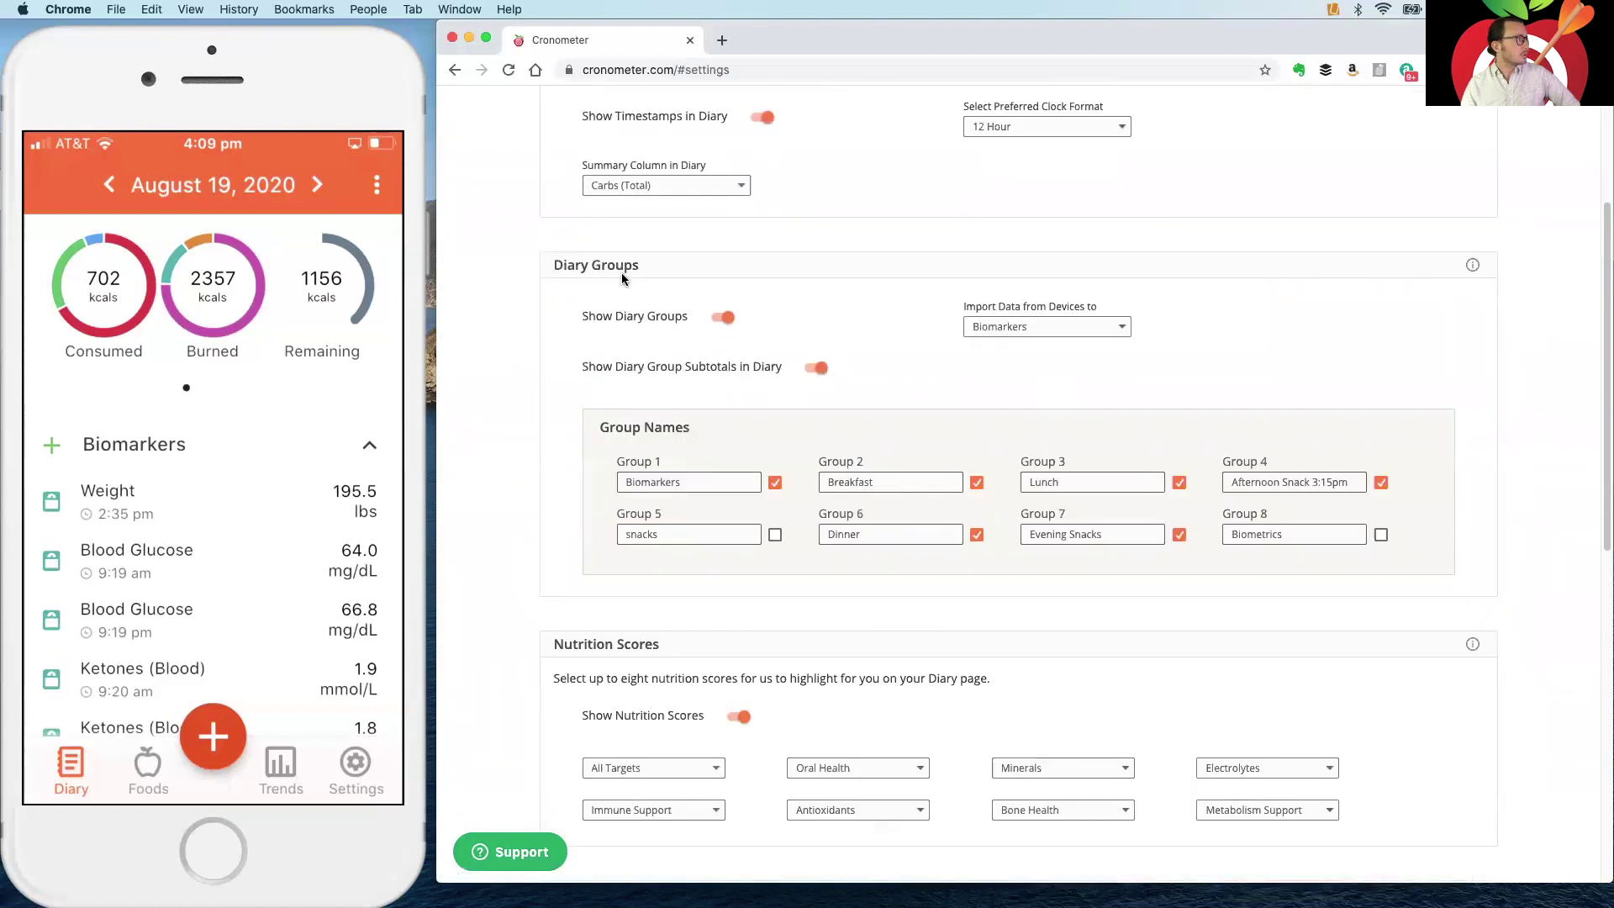
pyautogui.scroll(-4, 524, 634)
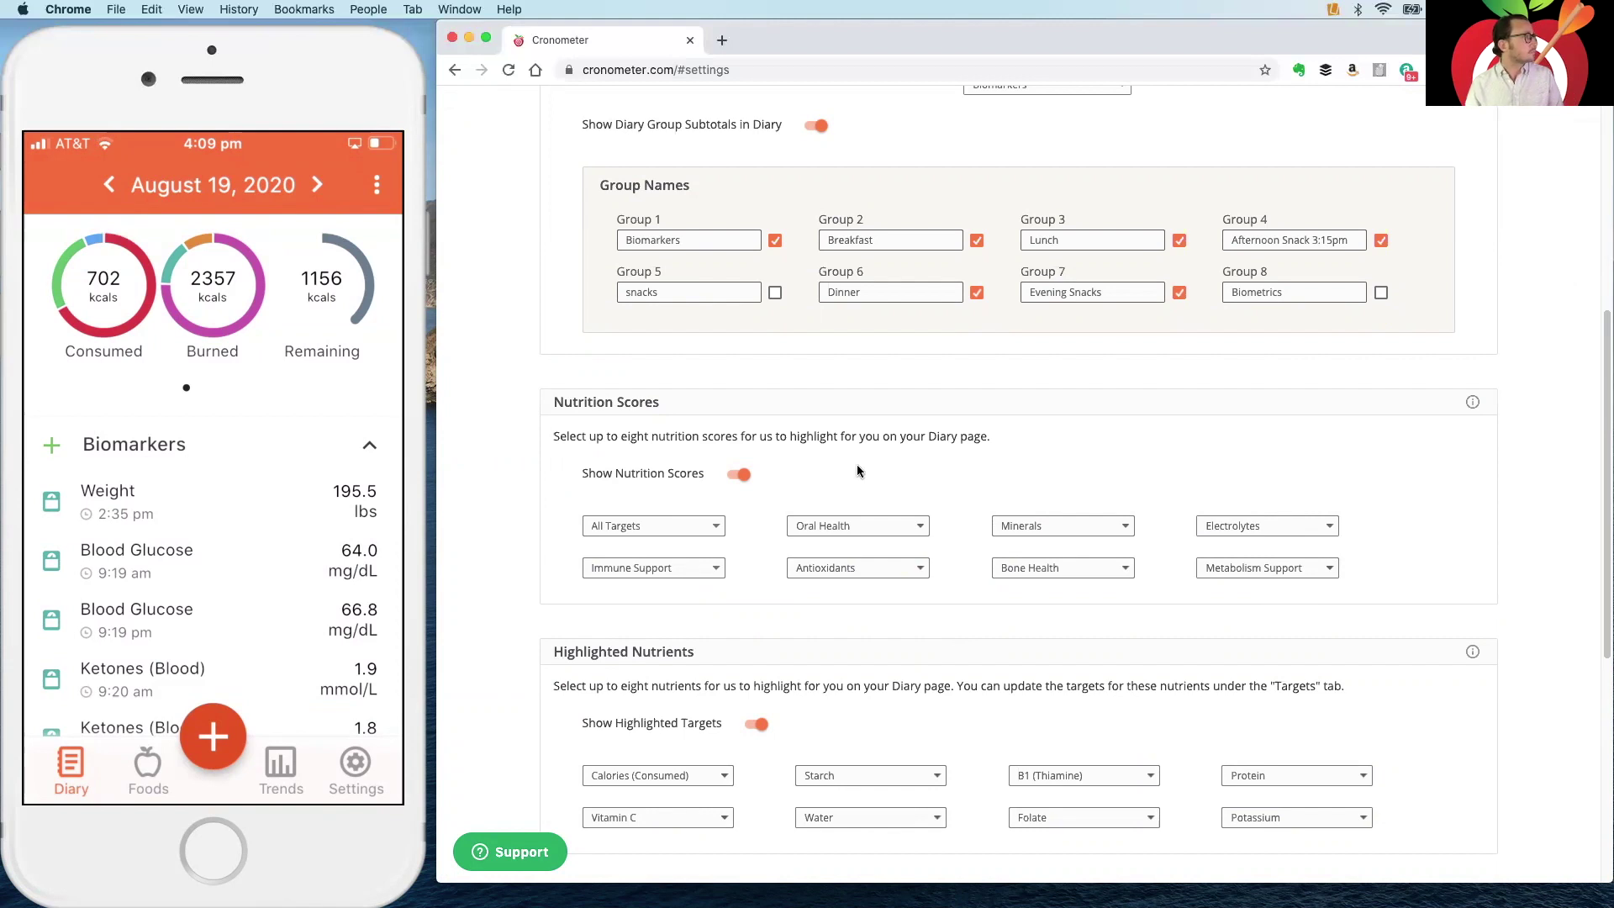
pyautogui.scroll(10, 856, 459)
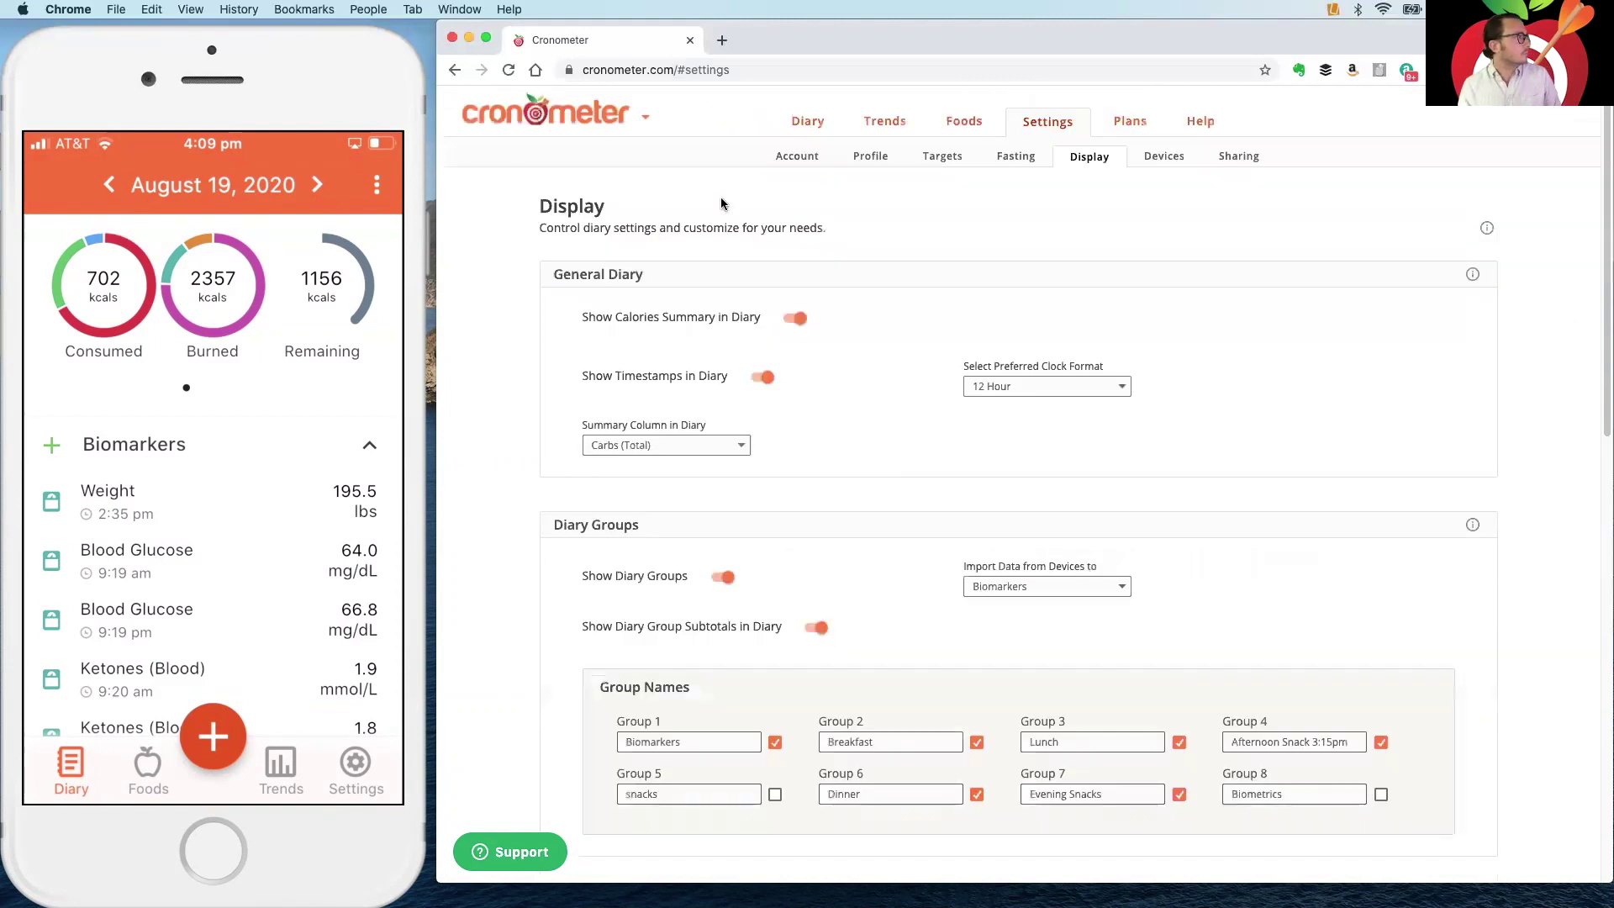
pyautogui.click(807, 122)
pyautogui.scroll(-6, 1098, 558)
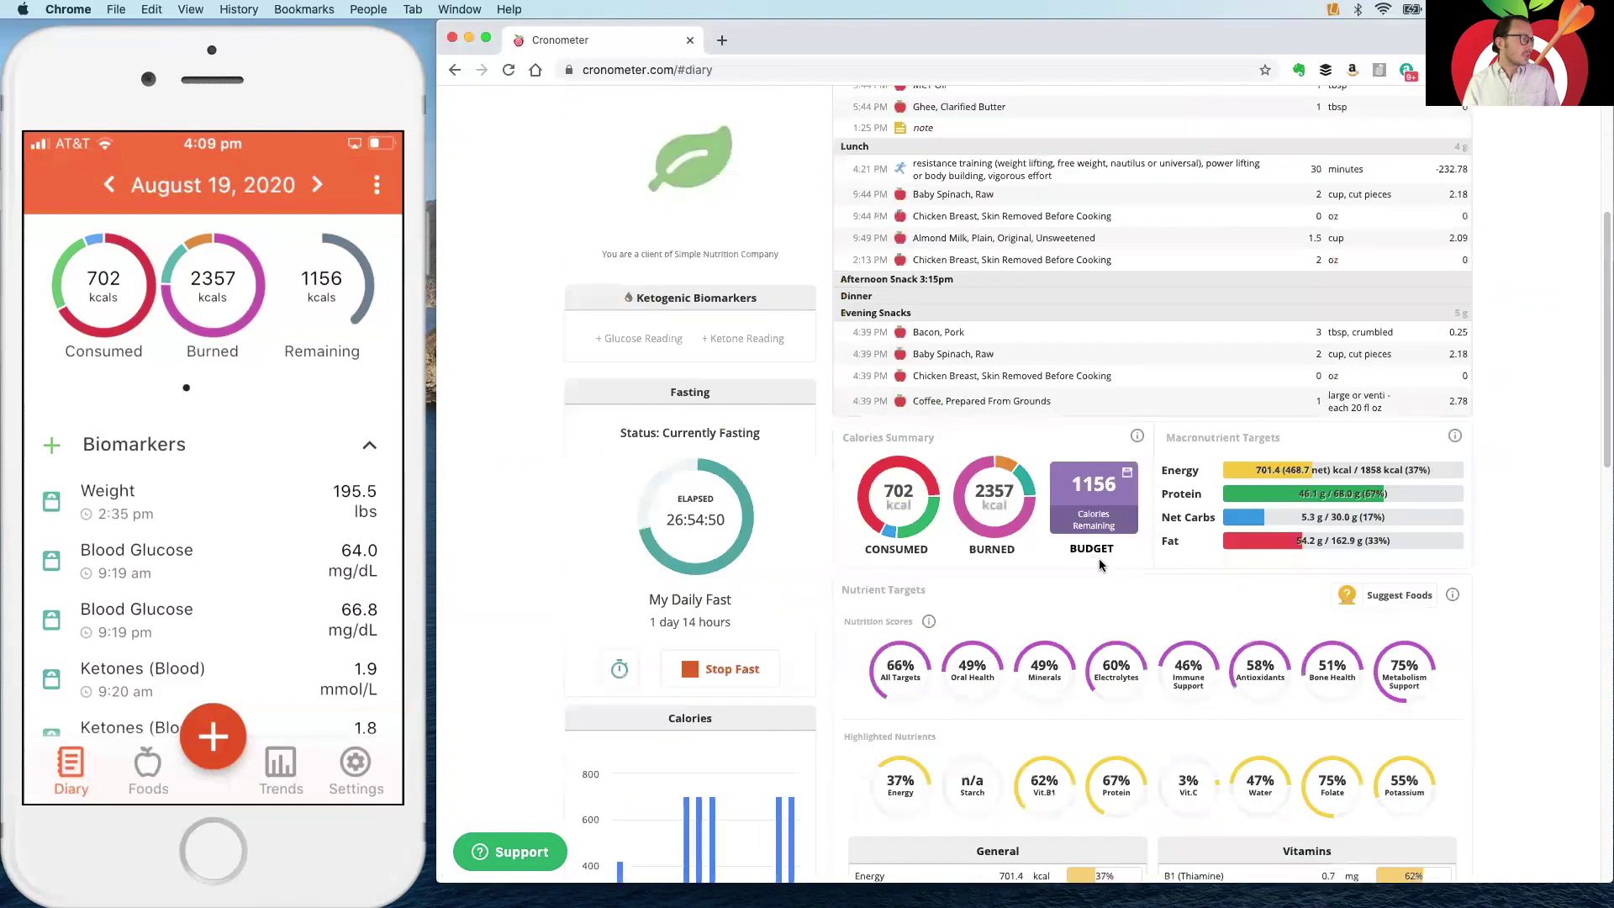
pyautogui.scroll(-7, 1093, 548)
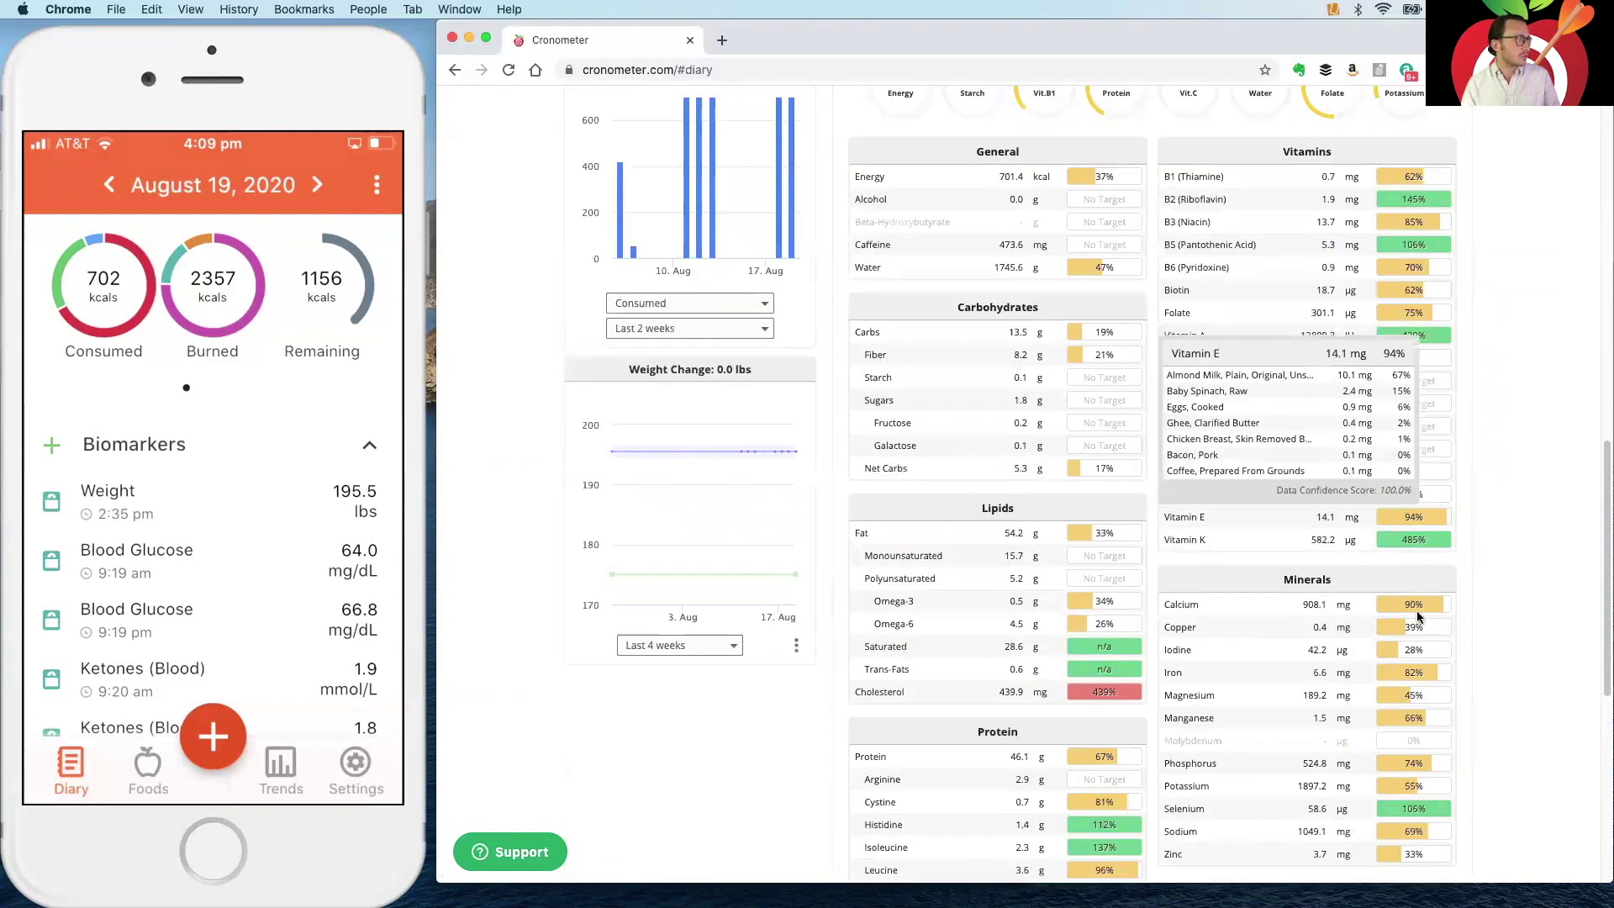
pyautogui.scroll(-4, 1553, 706)
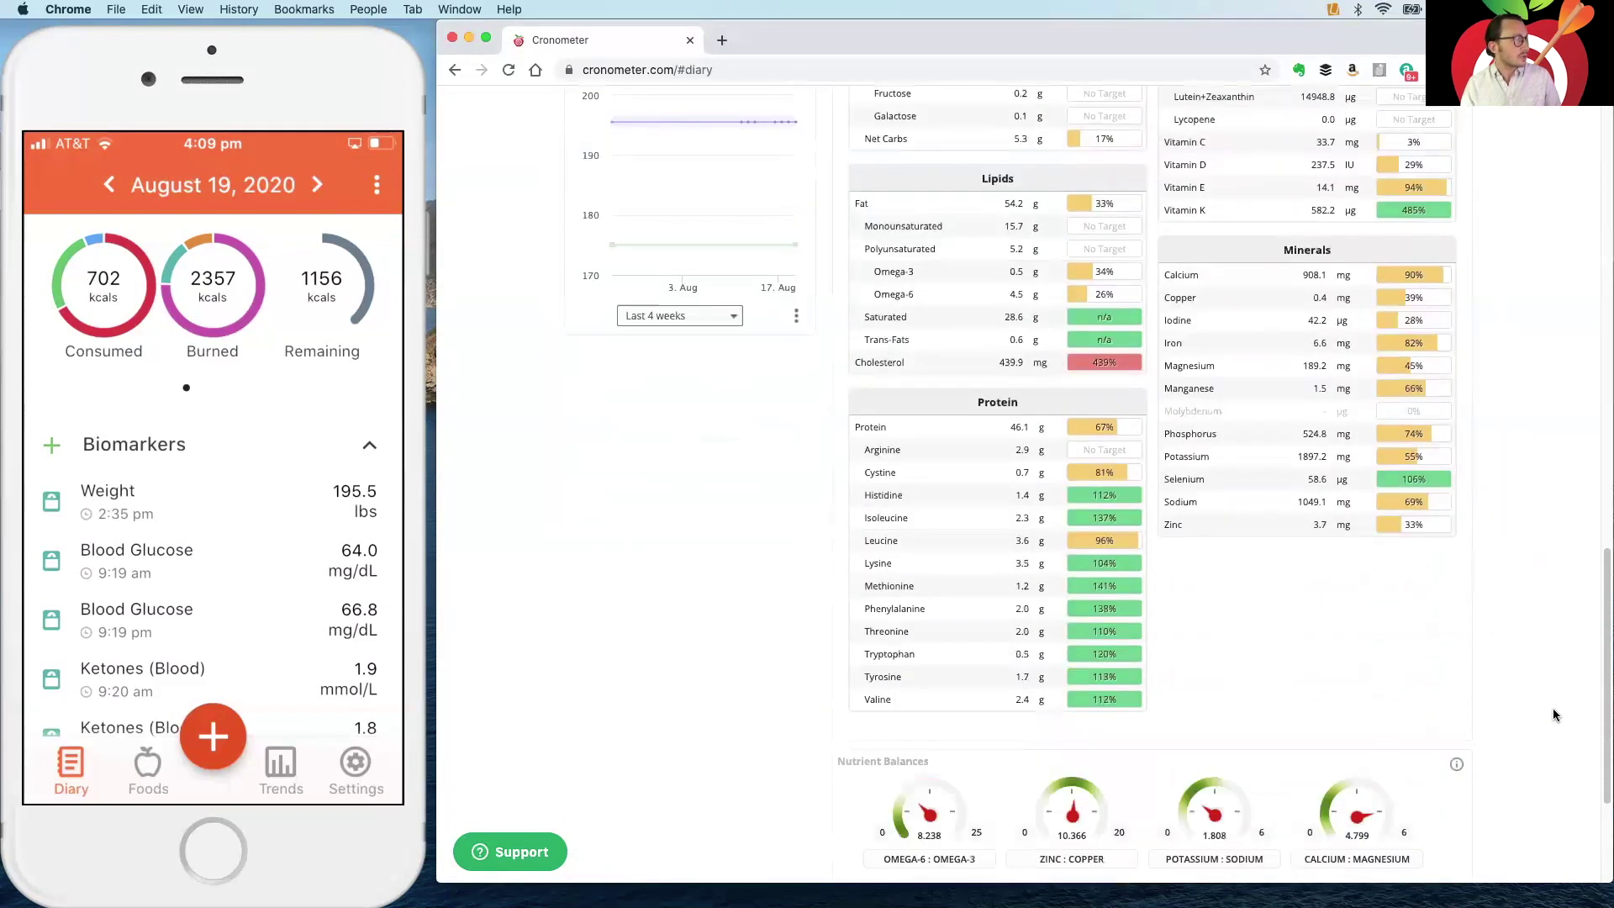
pyautogui.scroll(-1, 1551, 714)
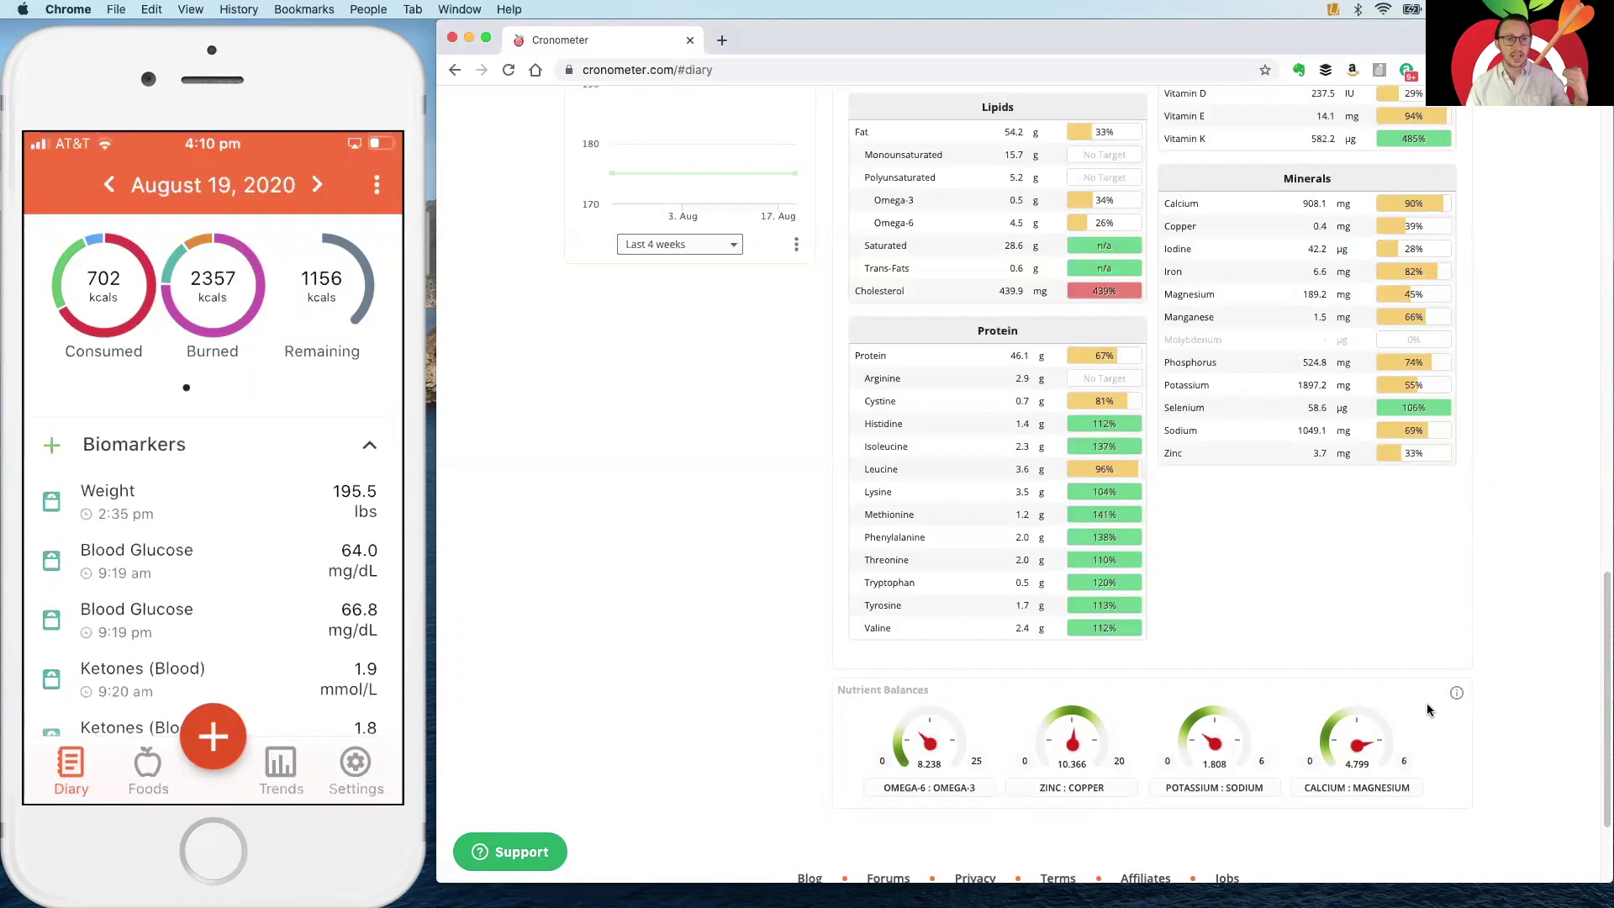
pyautogui.scroll(1, 1223, 666)
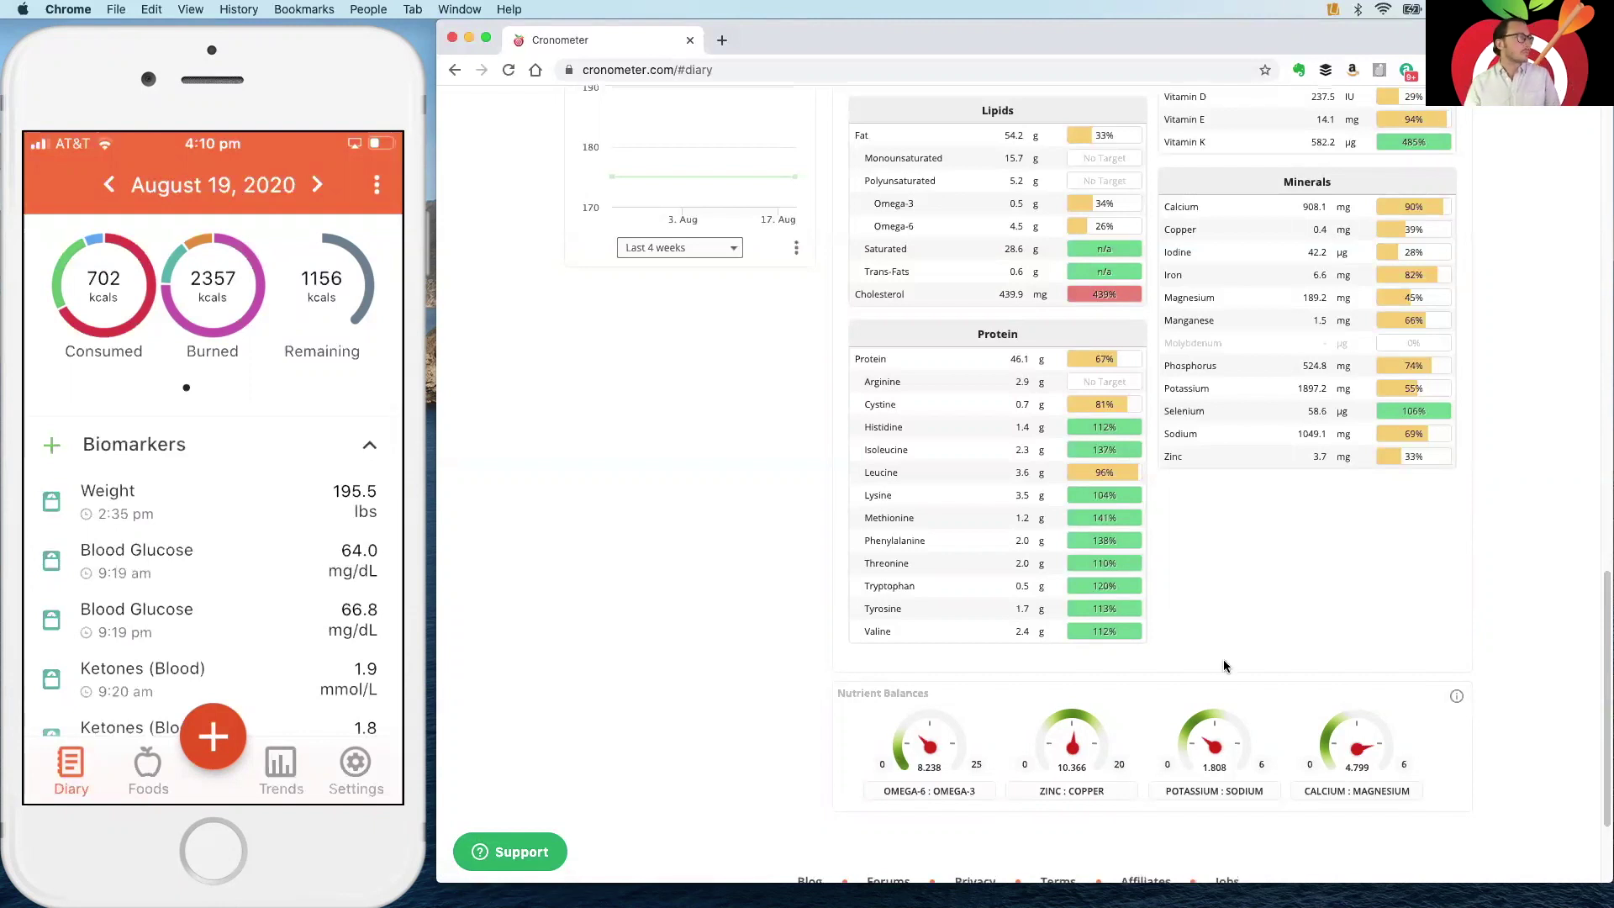
pyautogui.scroll(10, 1223, 666)
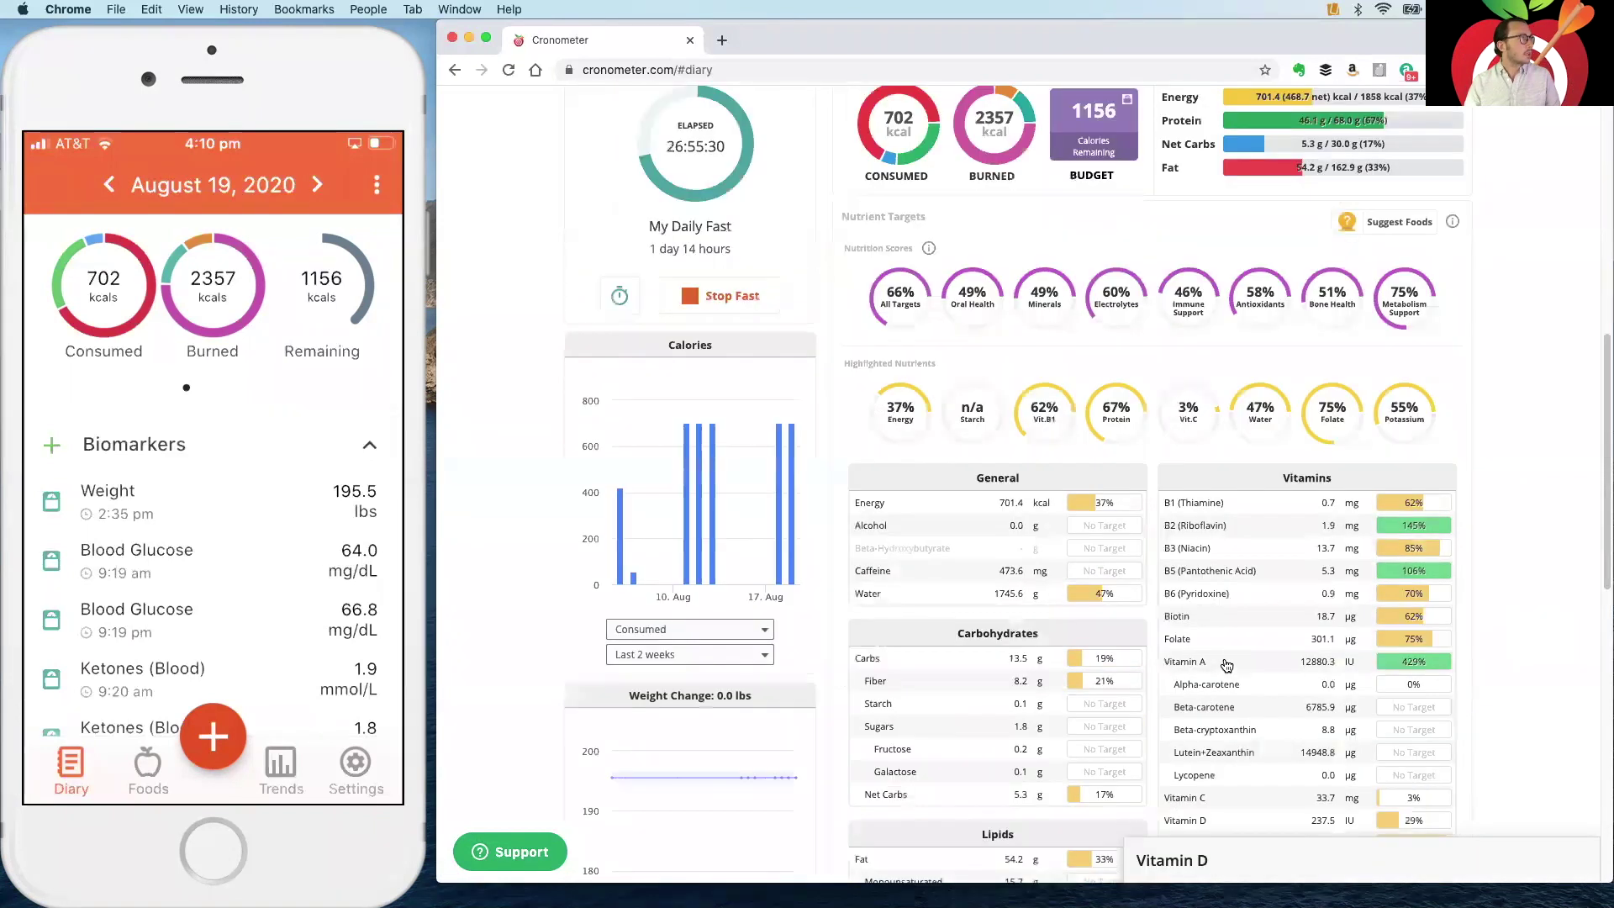
pyautogui.scroll(2, 1227, 665)
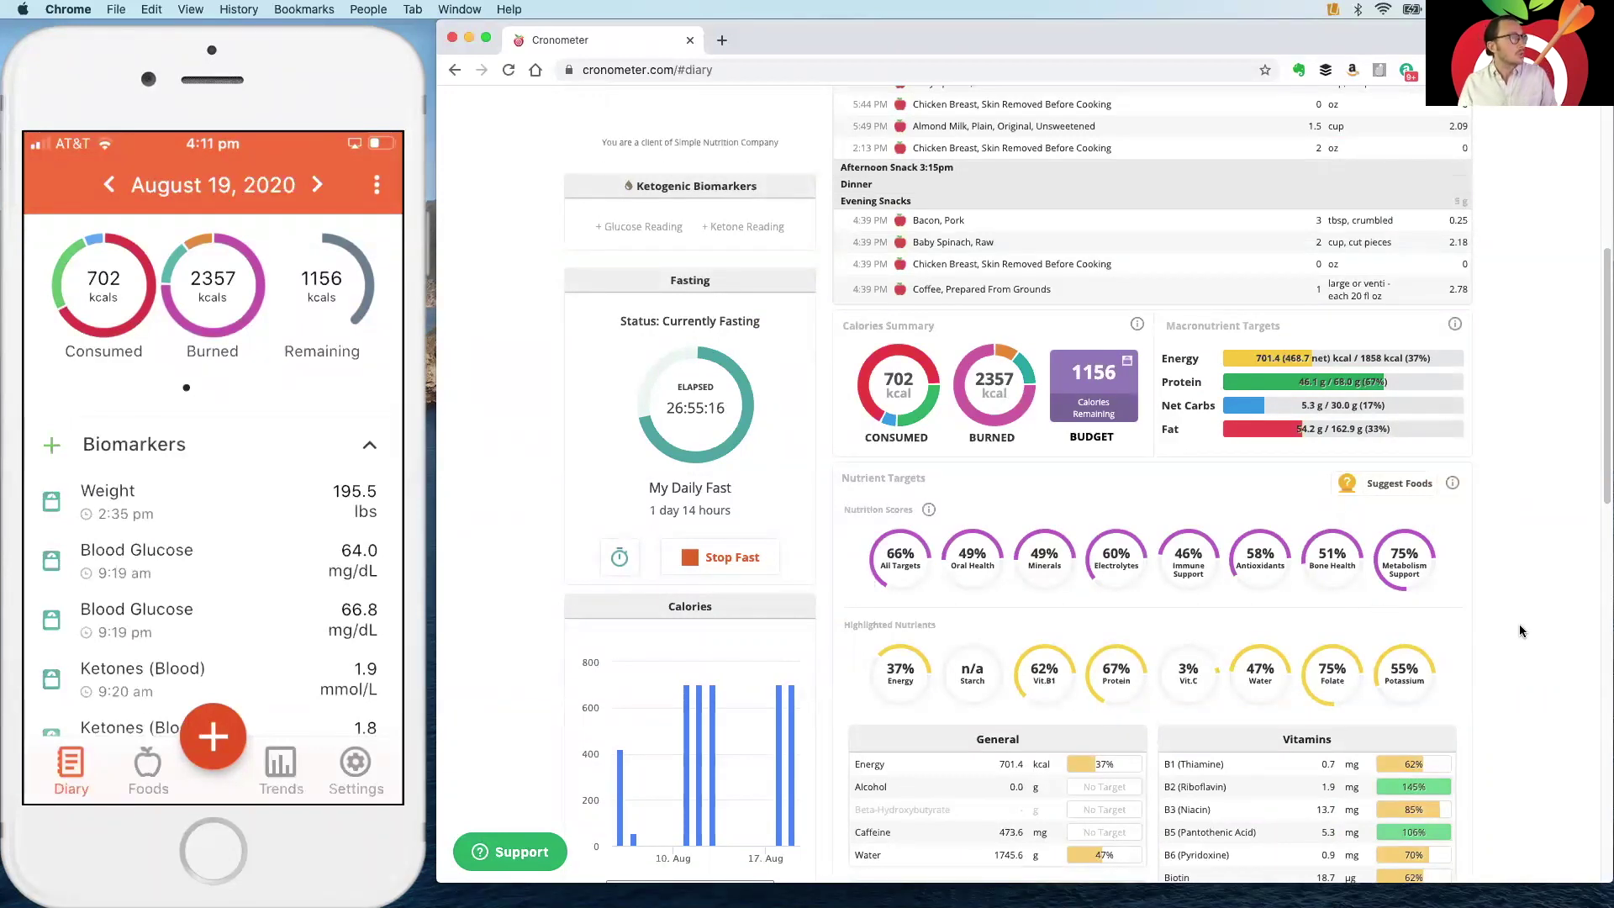
pyautogui.scroll(6, 1551, 630)
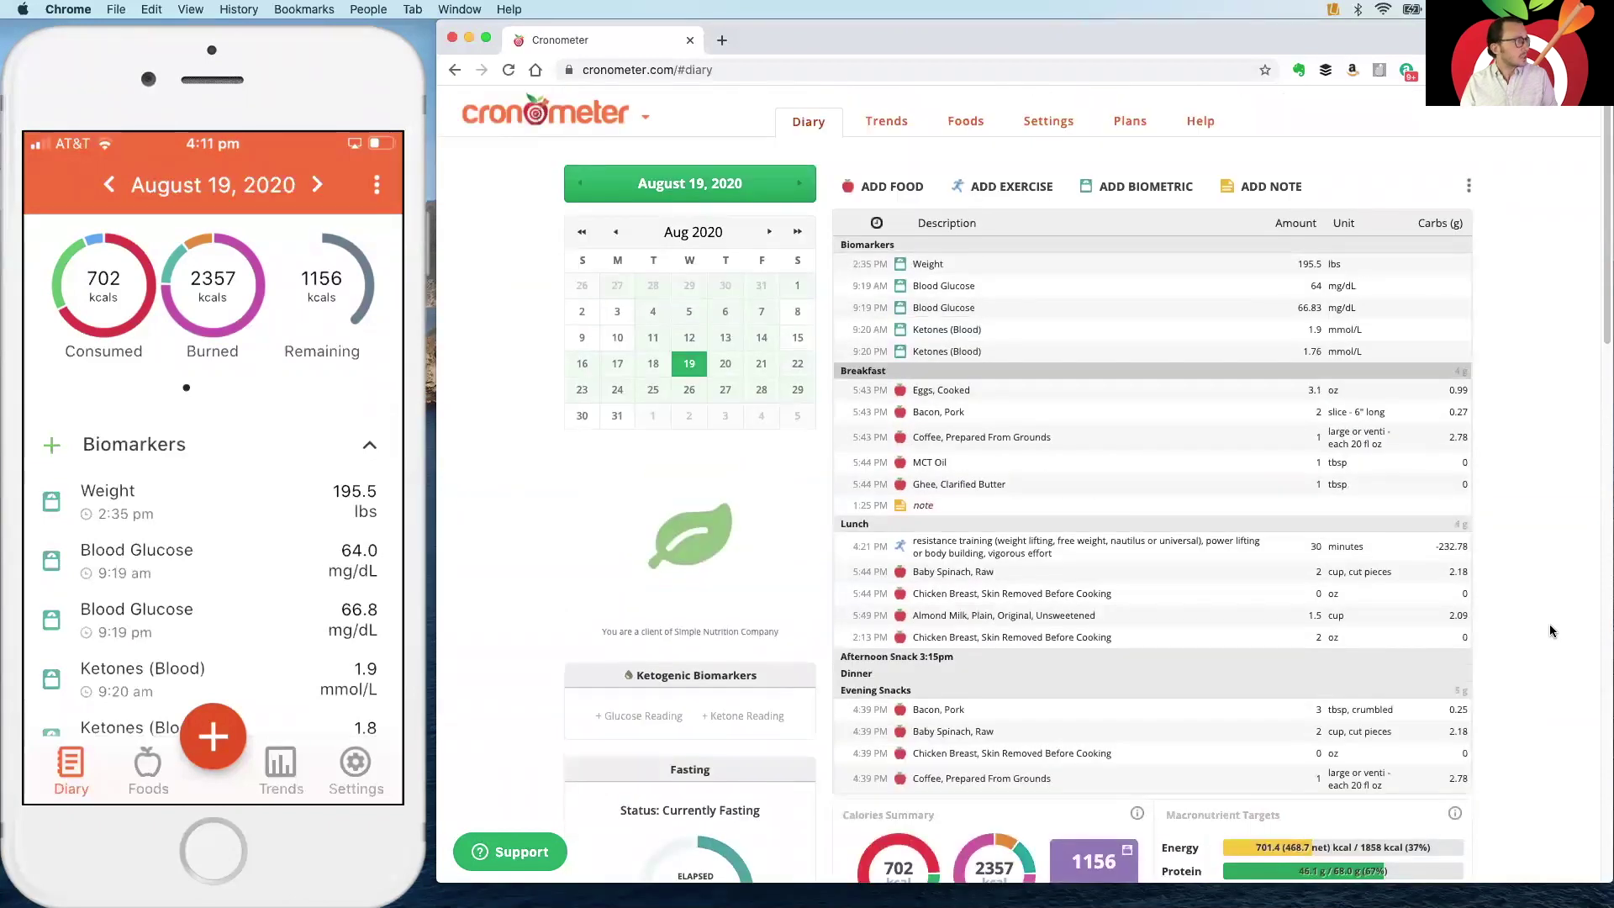
# Step: Open the Add Custom Biometric form from the Add Biometric dialog
pyautogui.click(1141, 178)
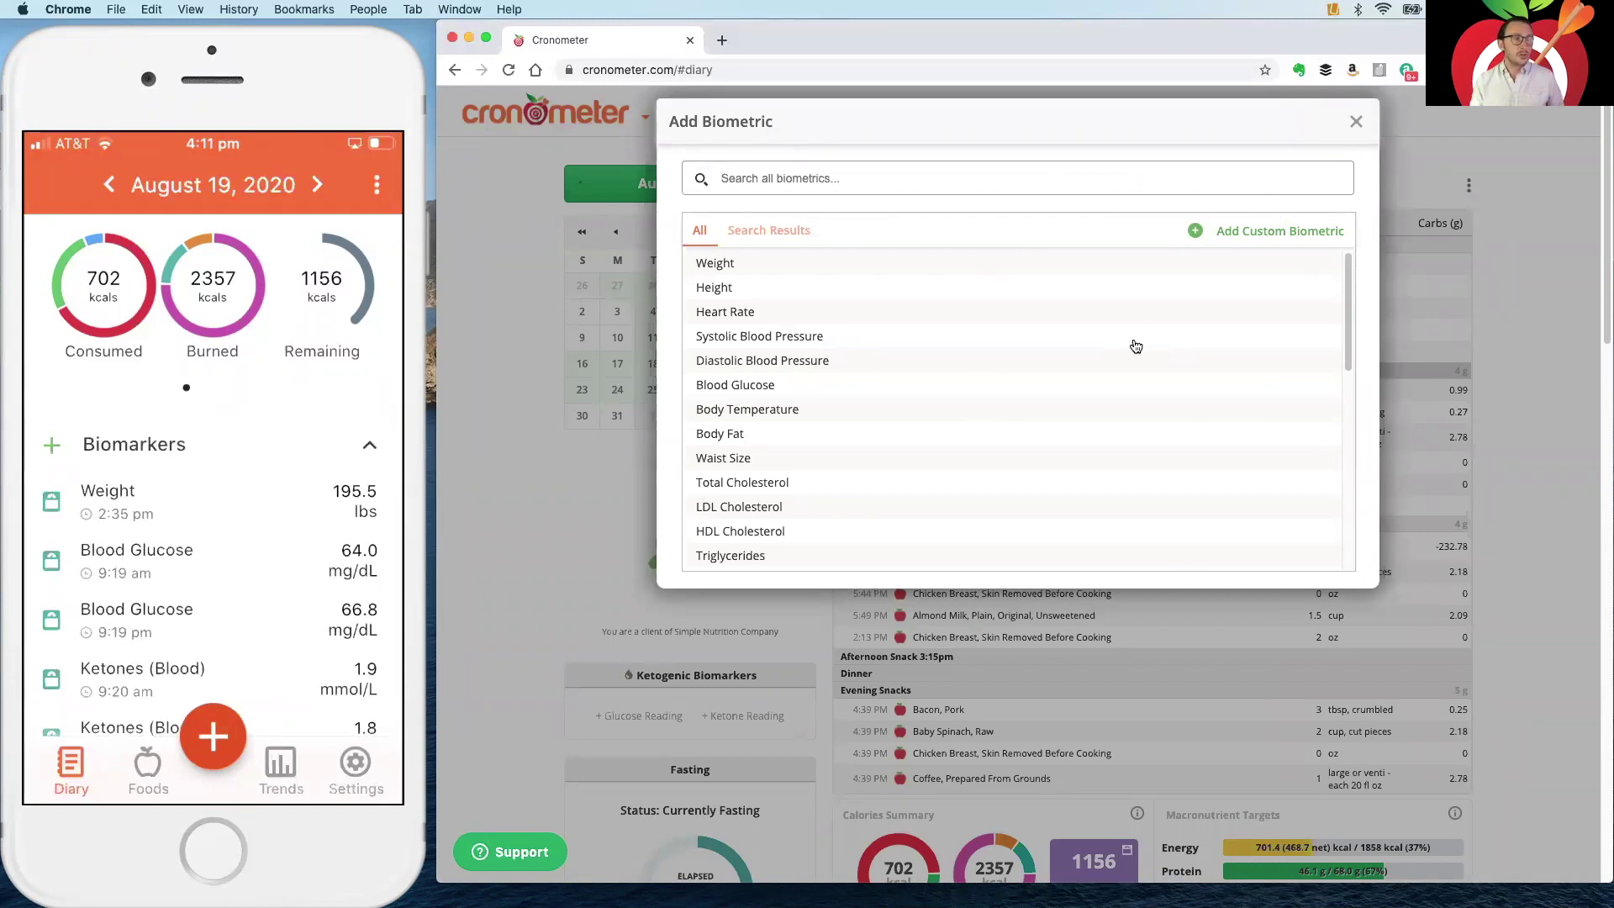
pyautogui.click(1269, 232)
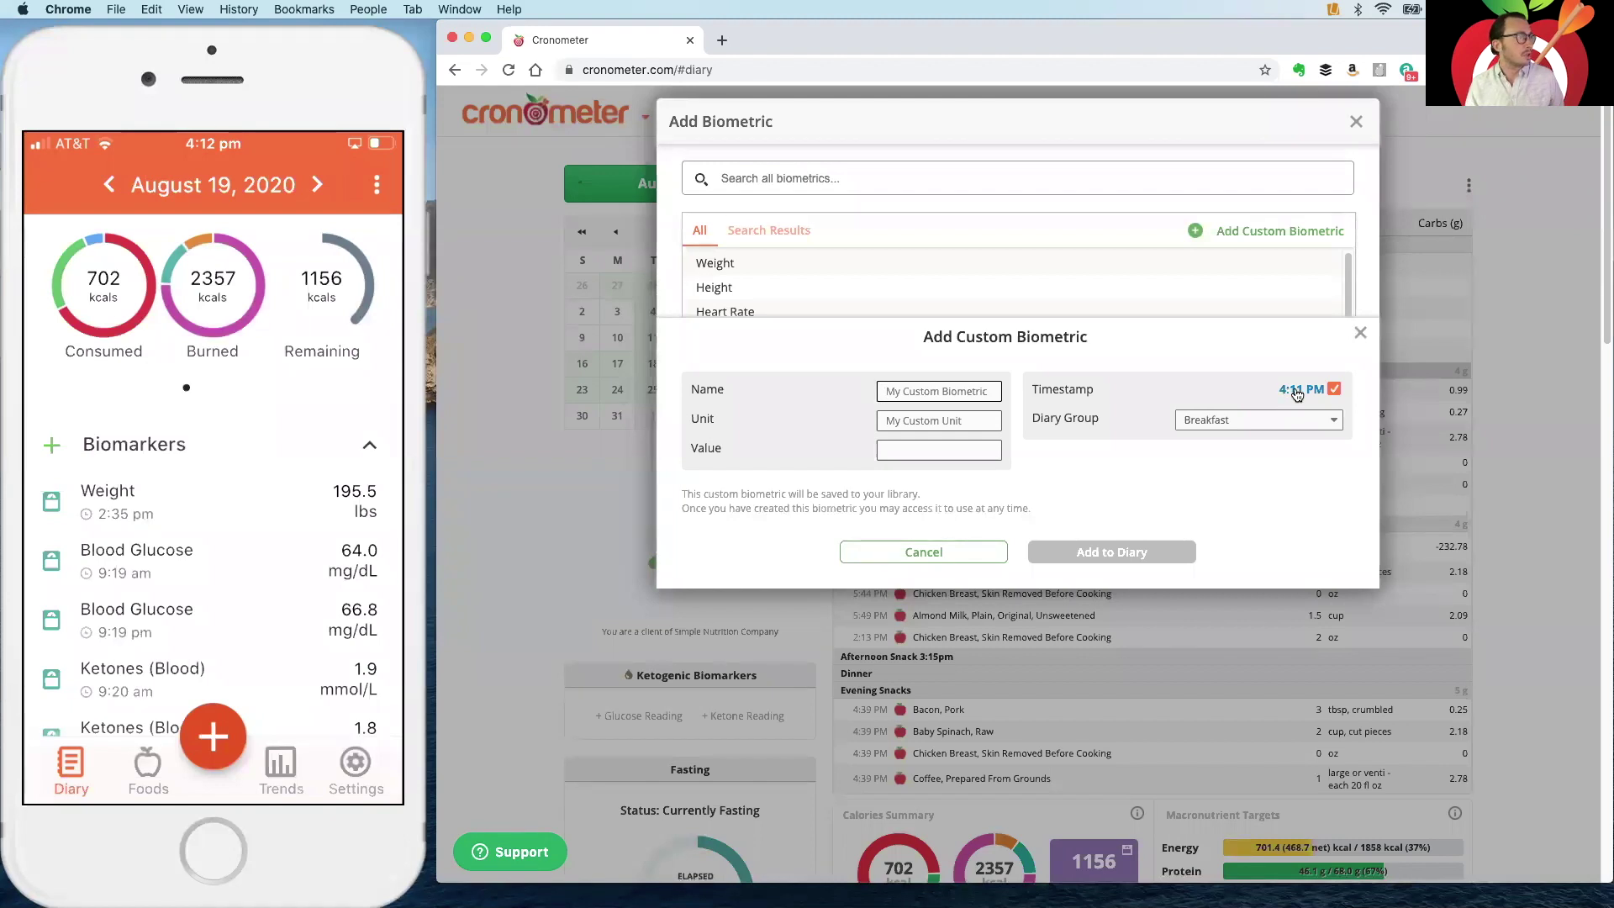
# Step: Check the custom biometric's timestamp and Breakfast diary group, then cancel without adding it
pyautogui.click(1297, 391)
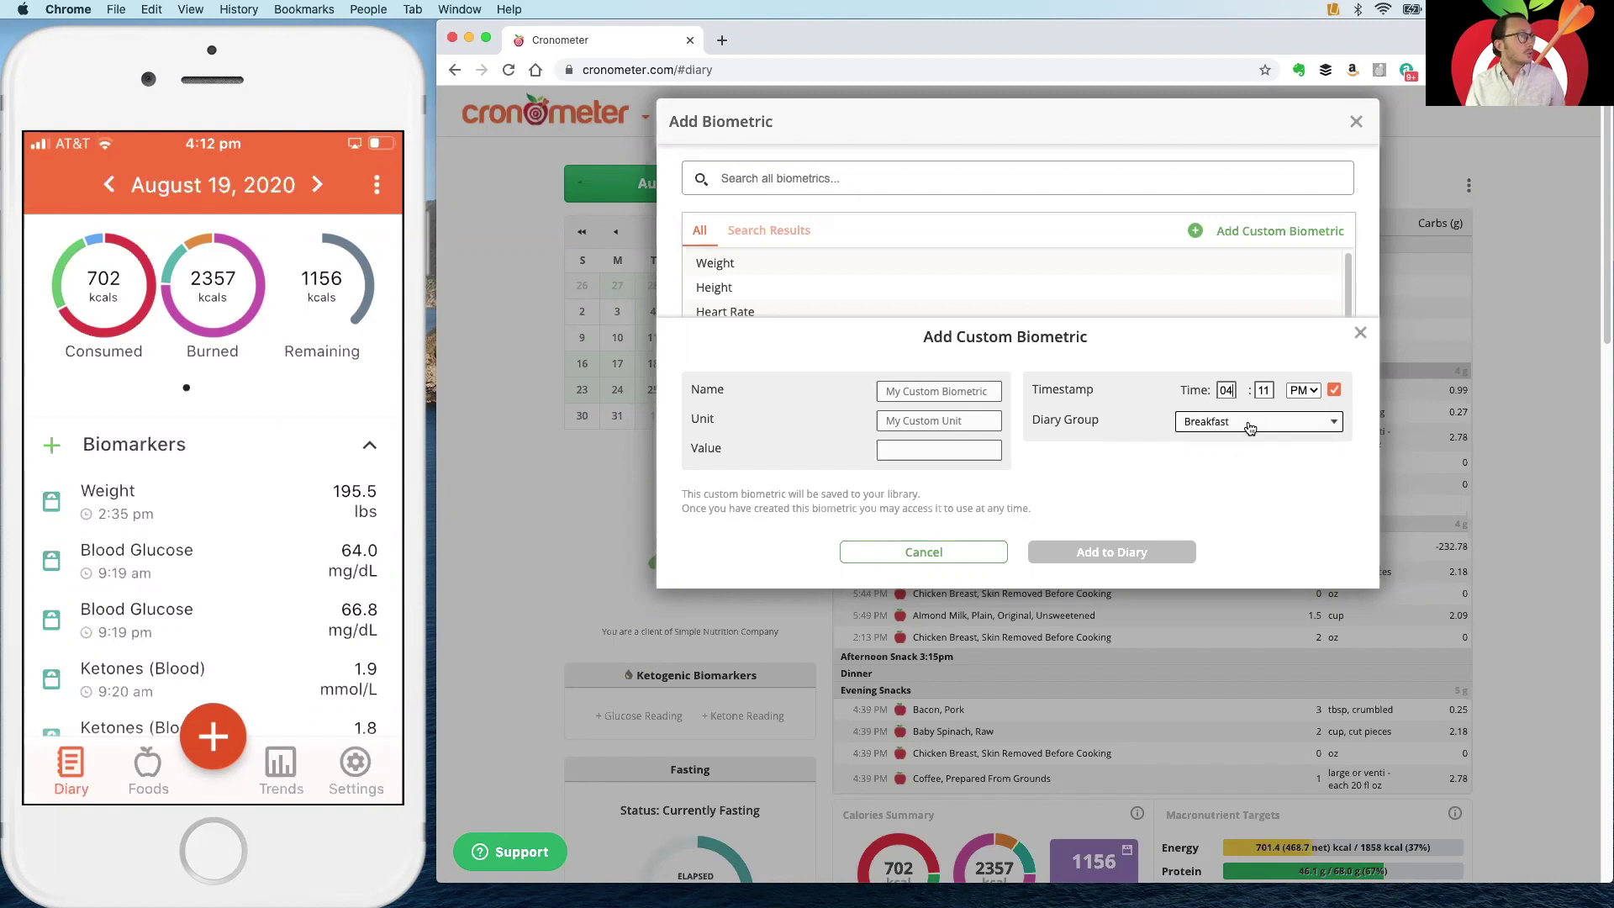
pyautogui.click(1250, 423)
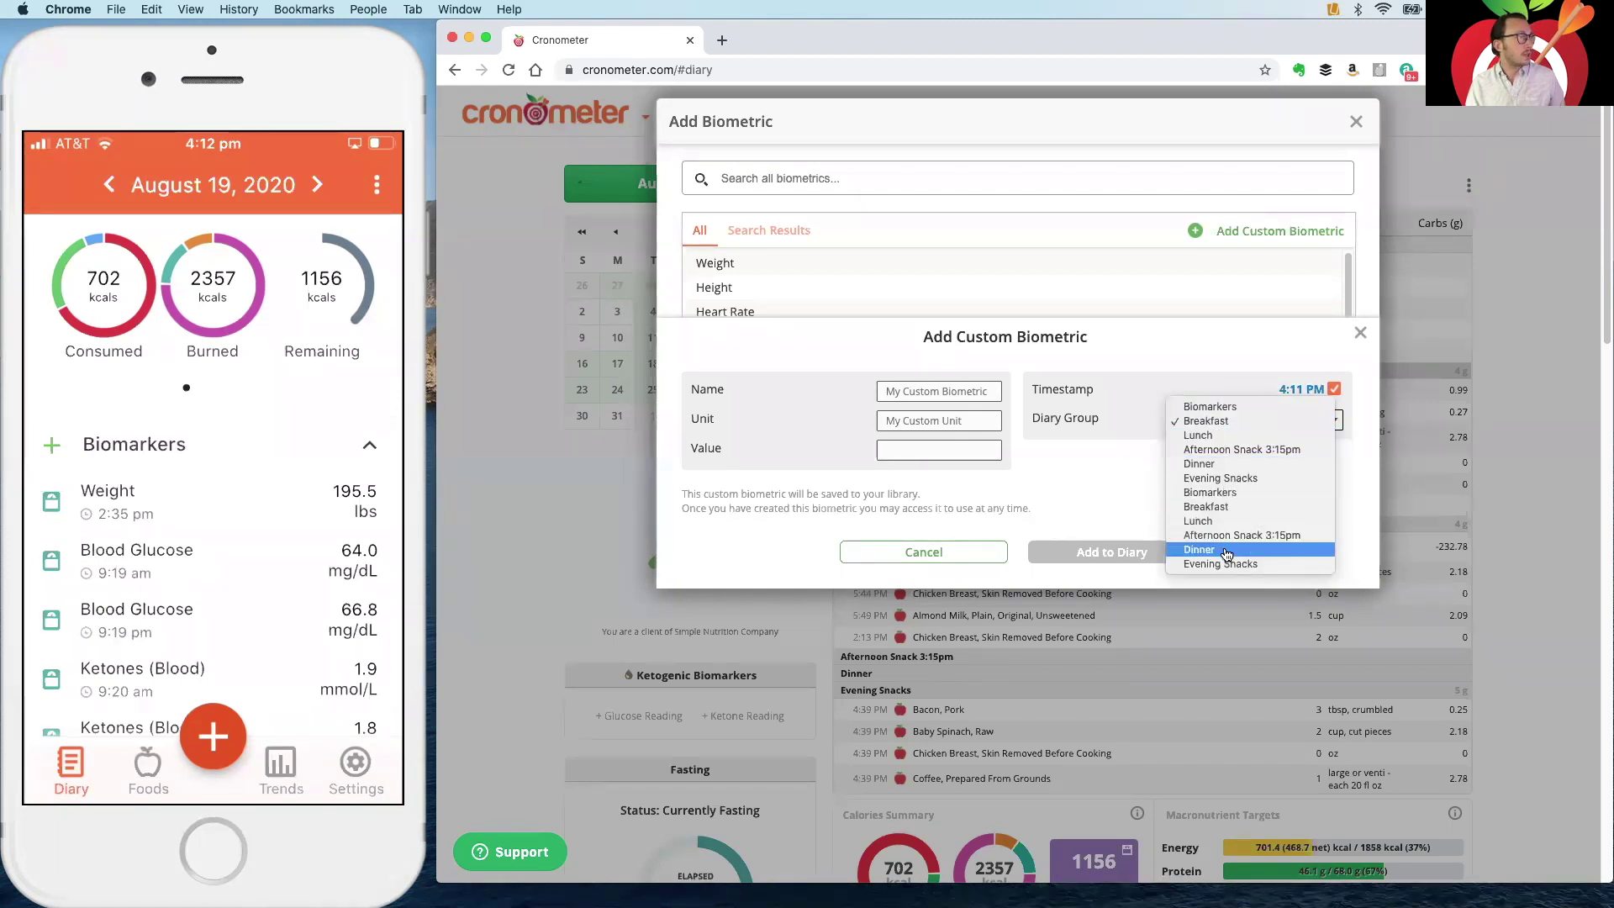
pyautogui.click(1141, 380)
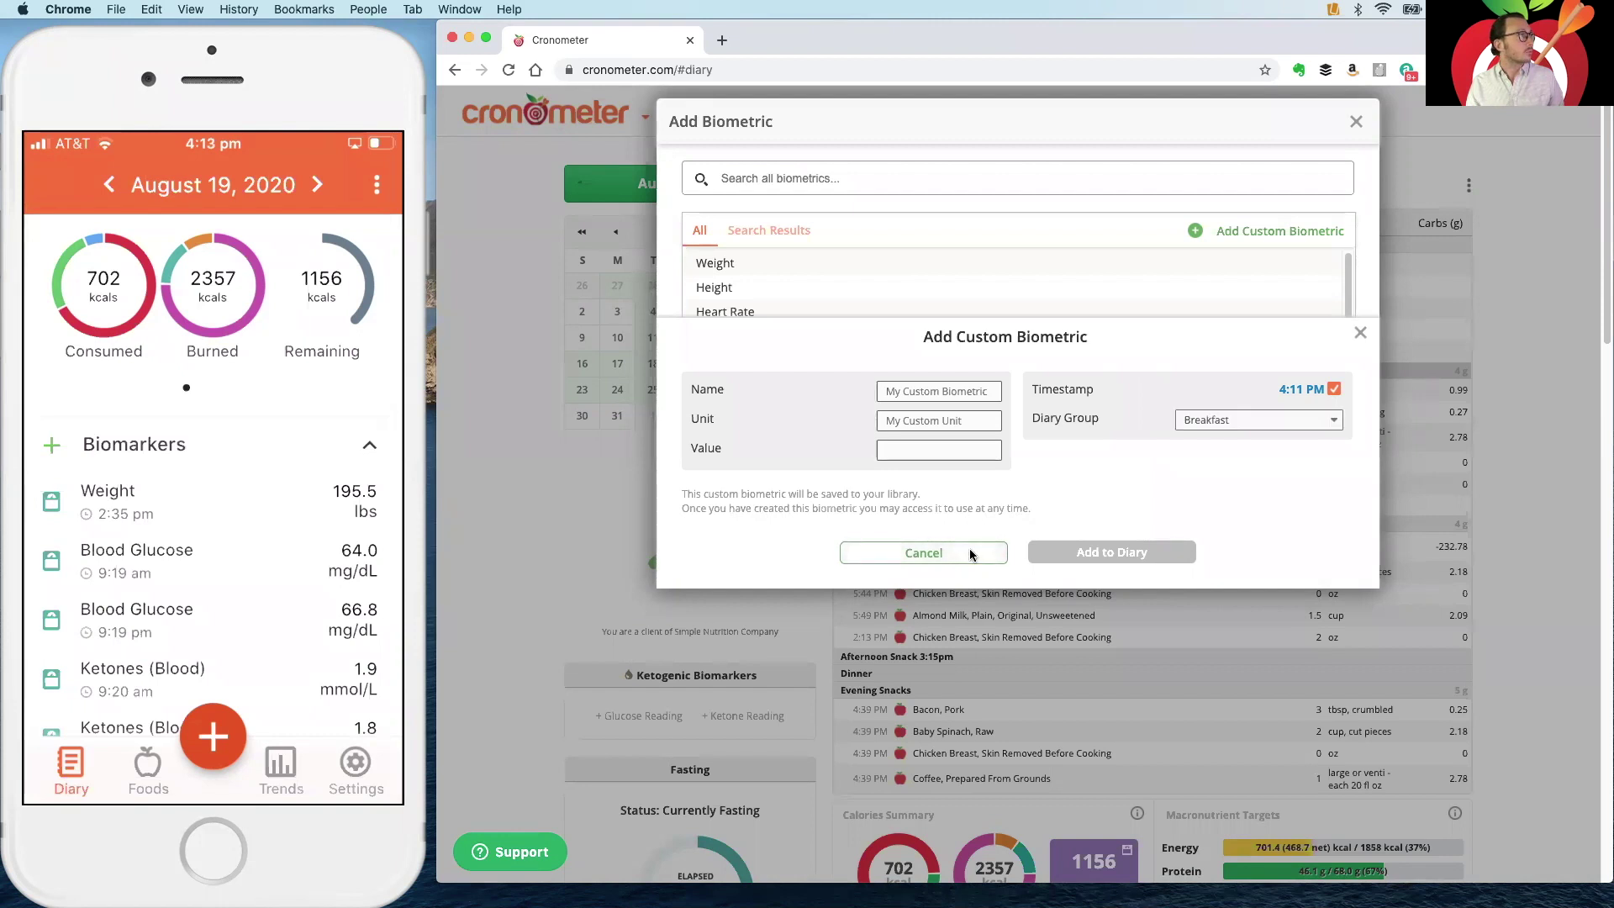
pyautogui.click(971, 556)
pyautogui.click(876, 195)
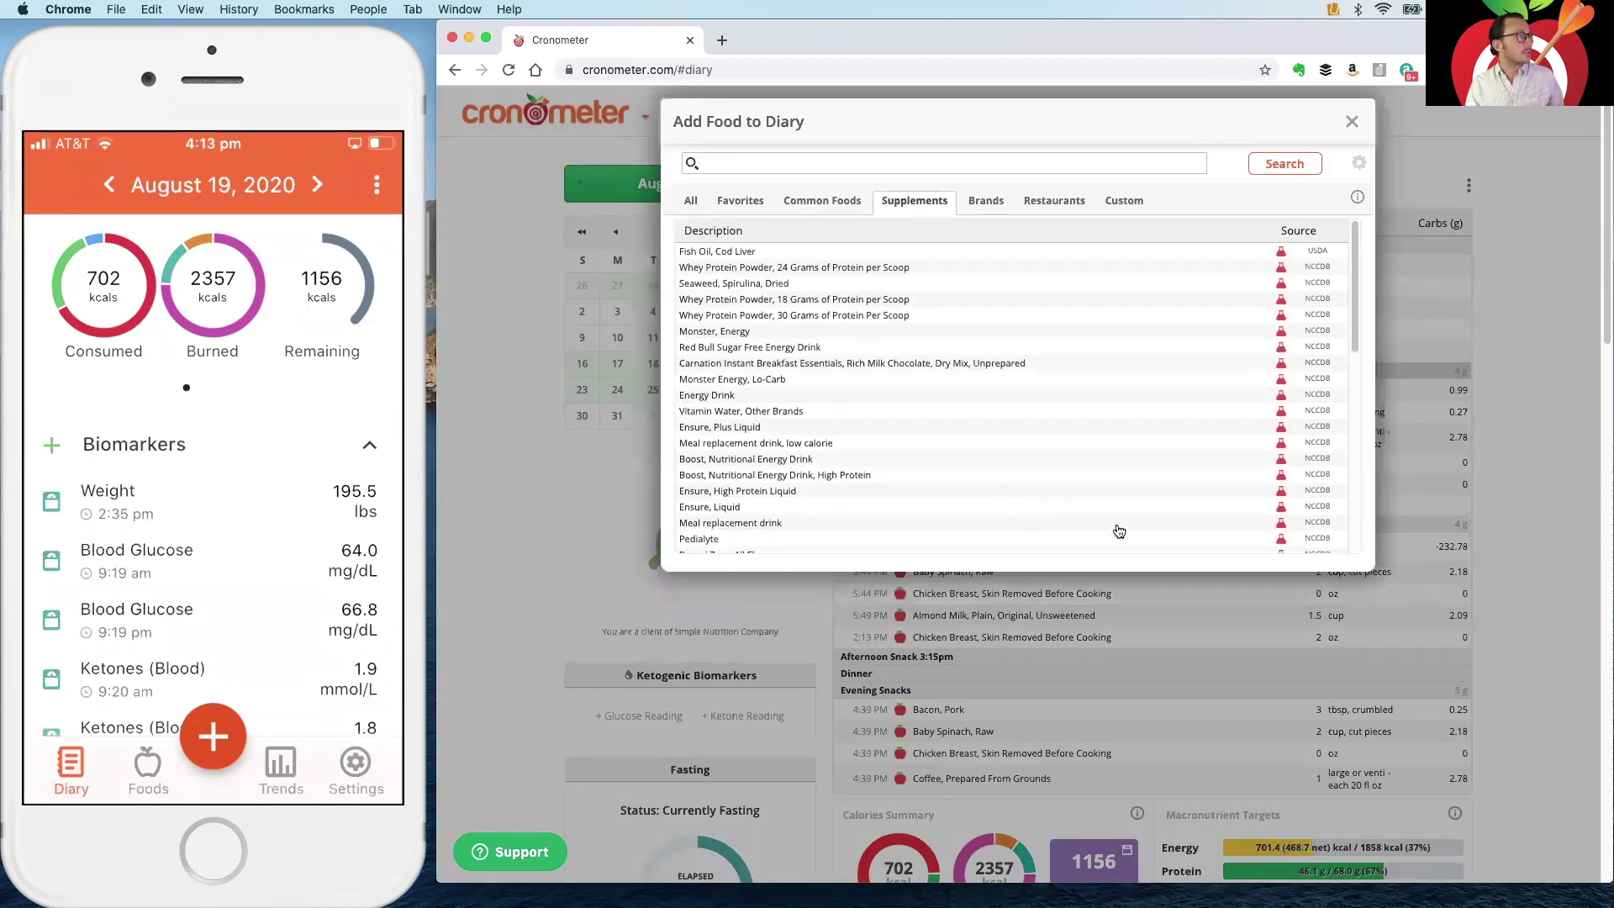
pyautogui.click(874, 349)
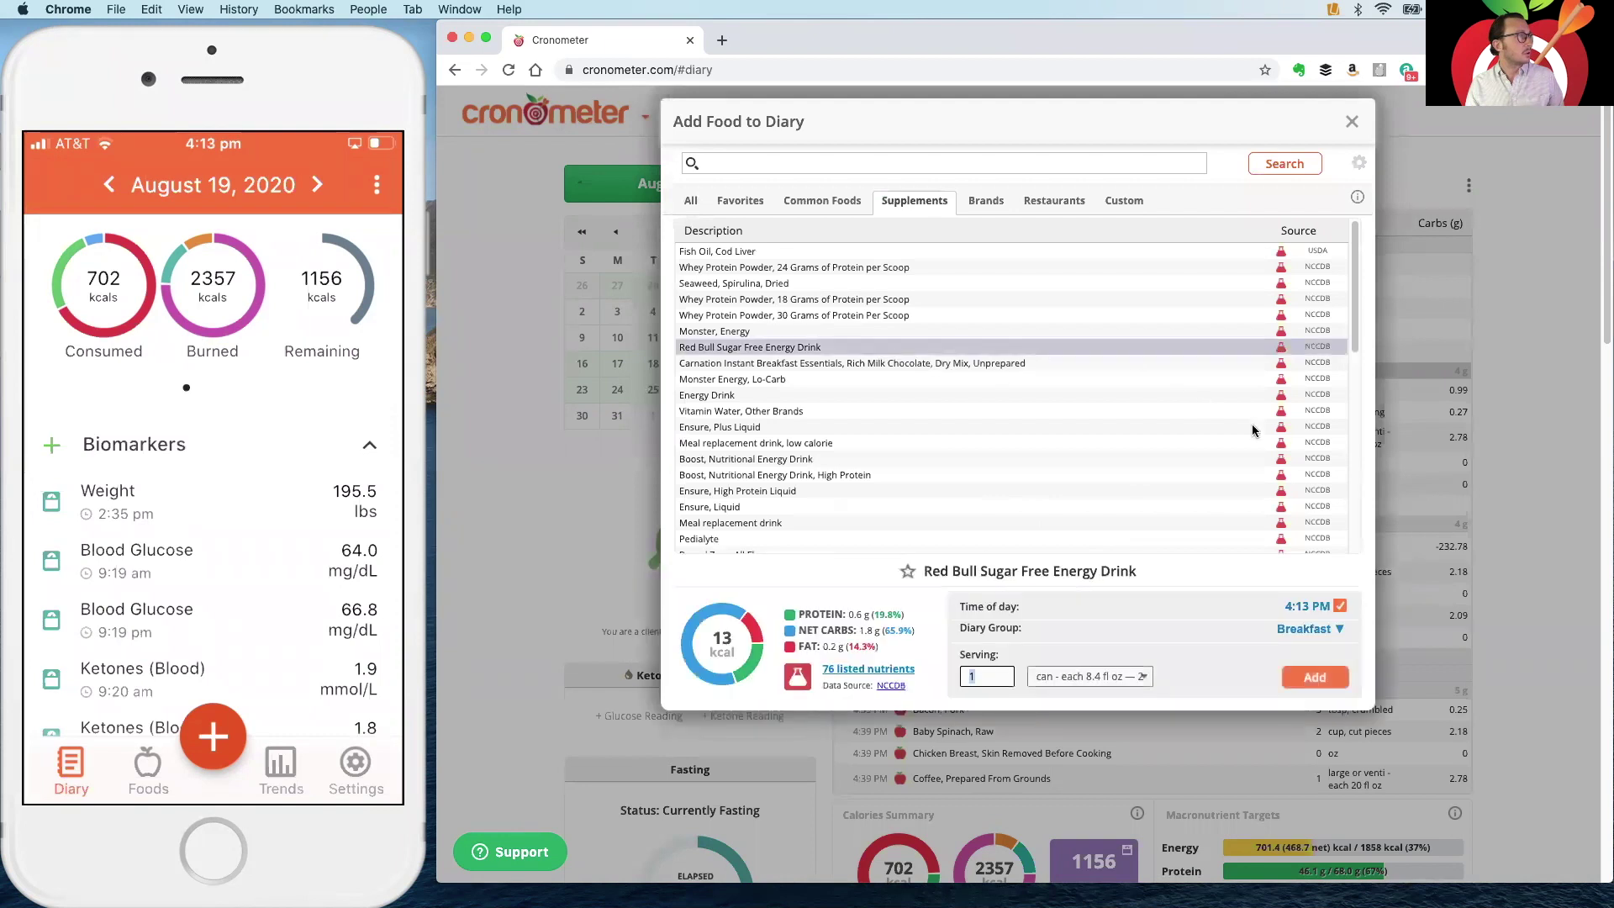
pyautogui.click(1340, 607)
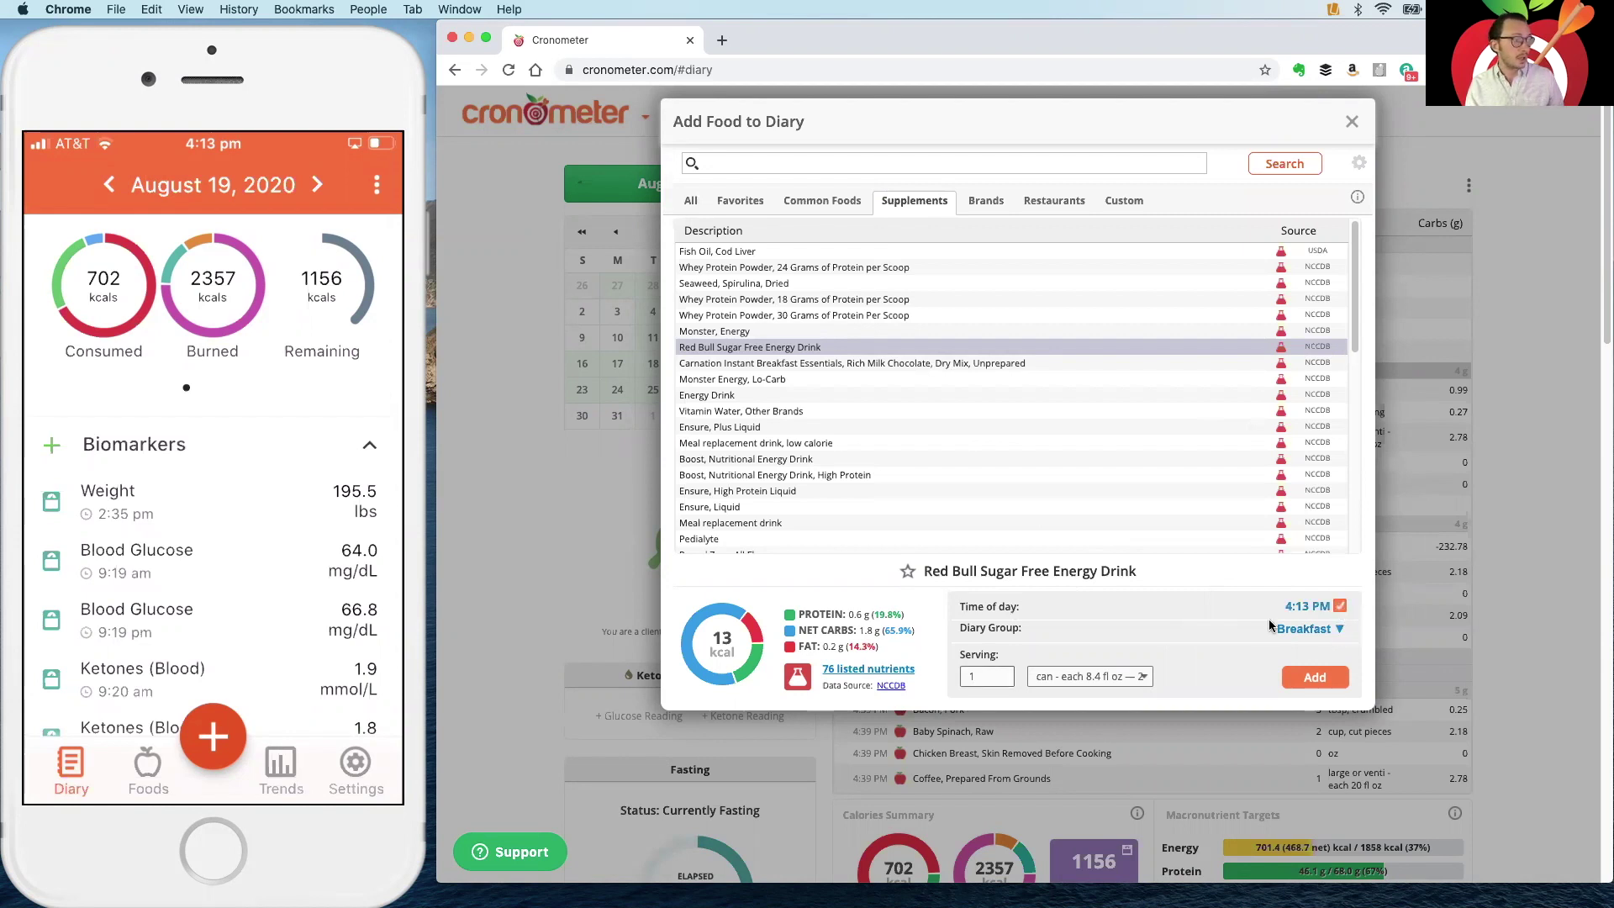
pyautogui.click(1351, 122)
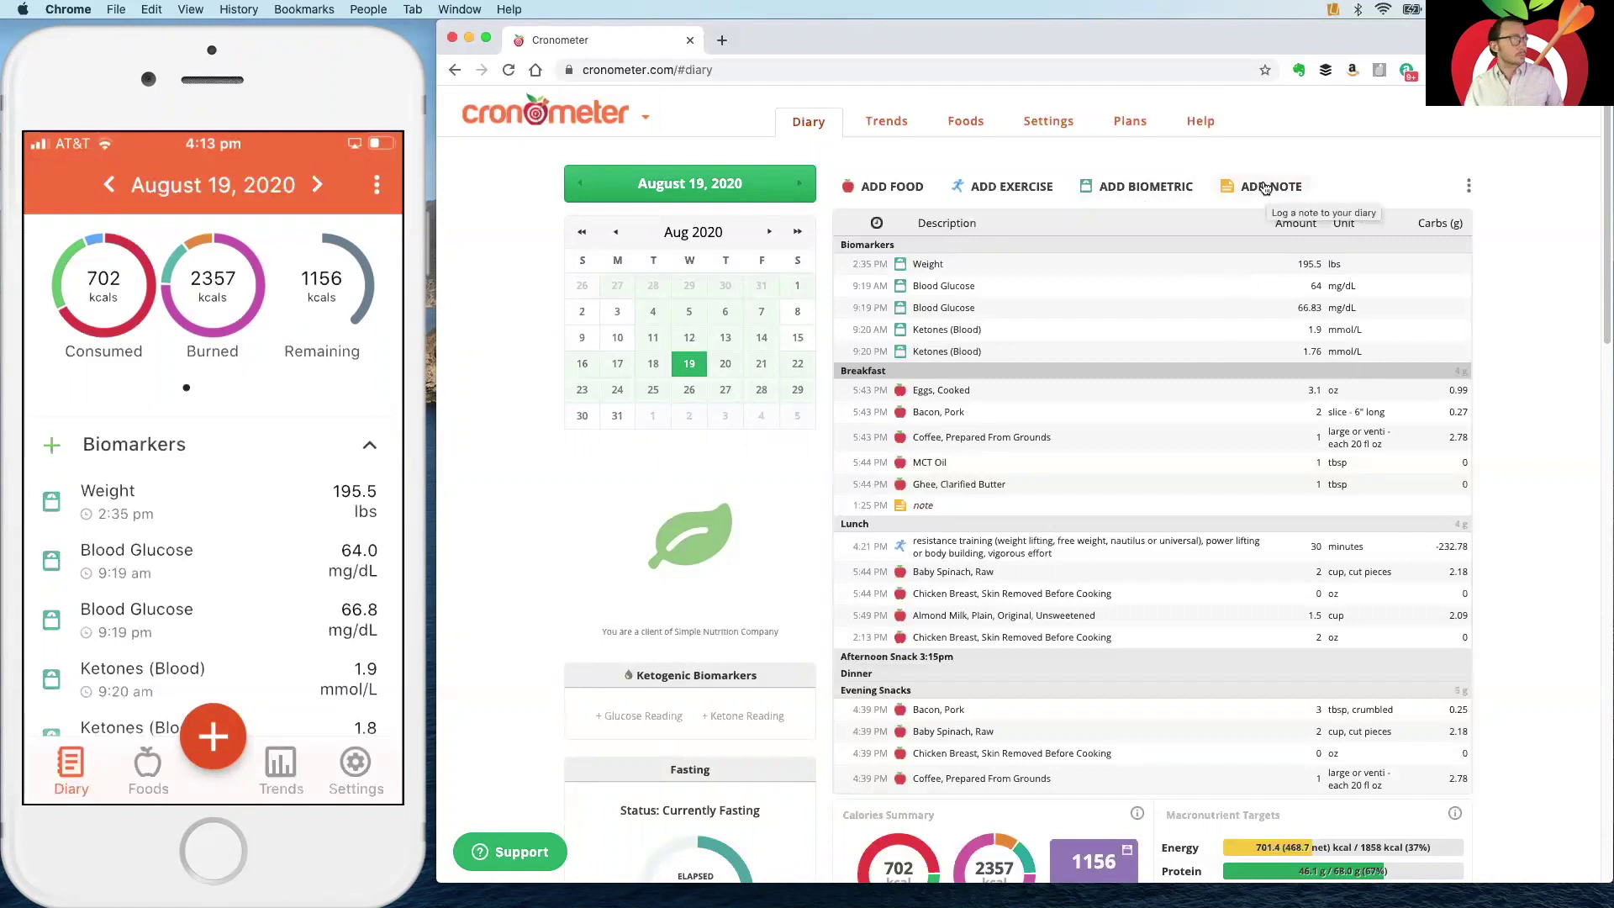
# Step: Start a diary note and close it unsaved, then show the diary's three-dot day options
pyautogui.click(1252, 192)
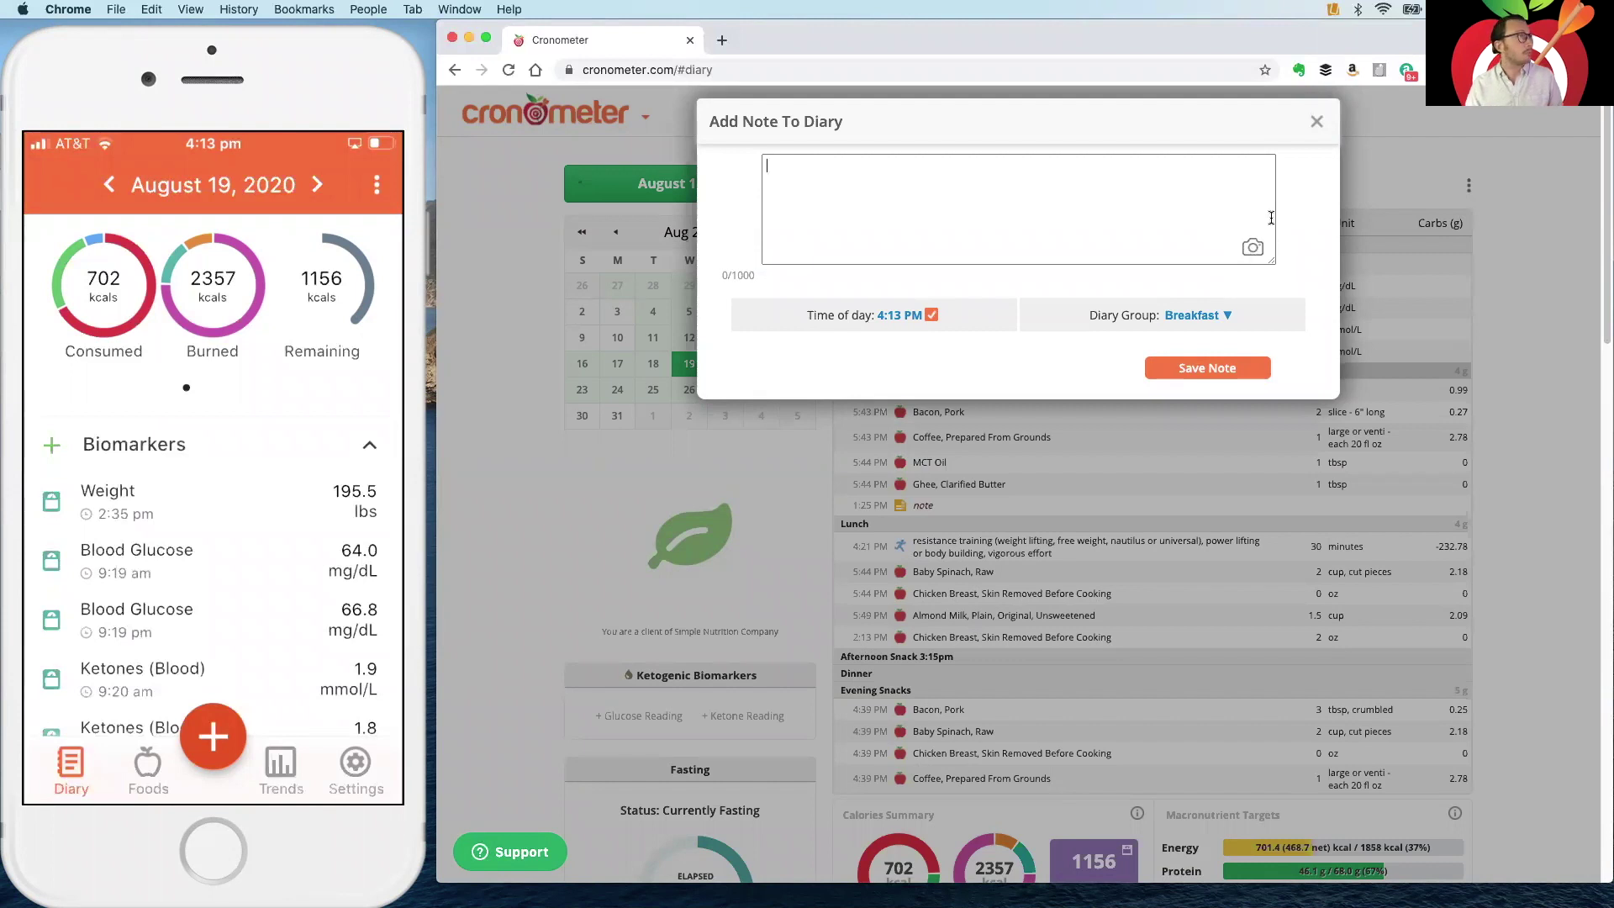
pyautogui.click(1315, 123)
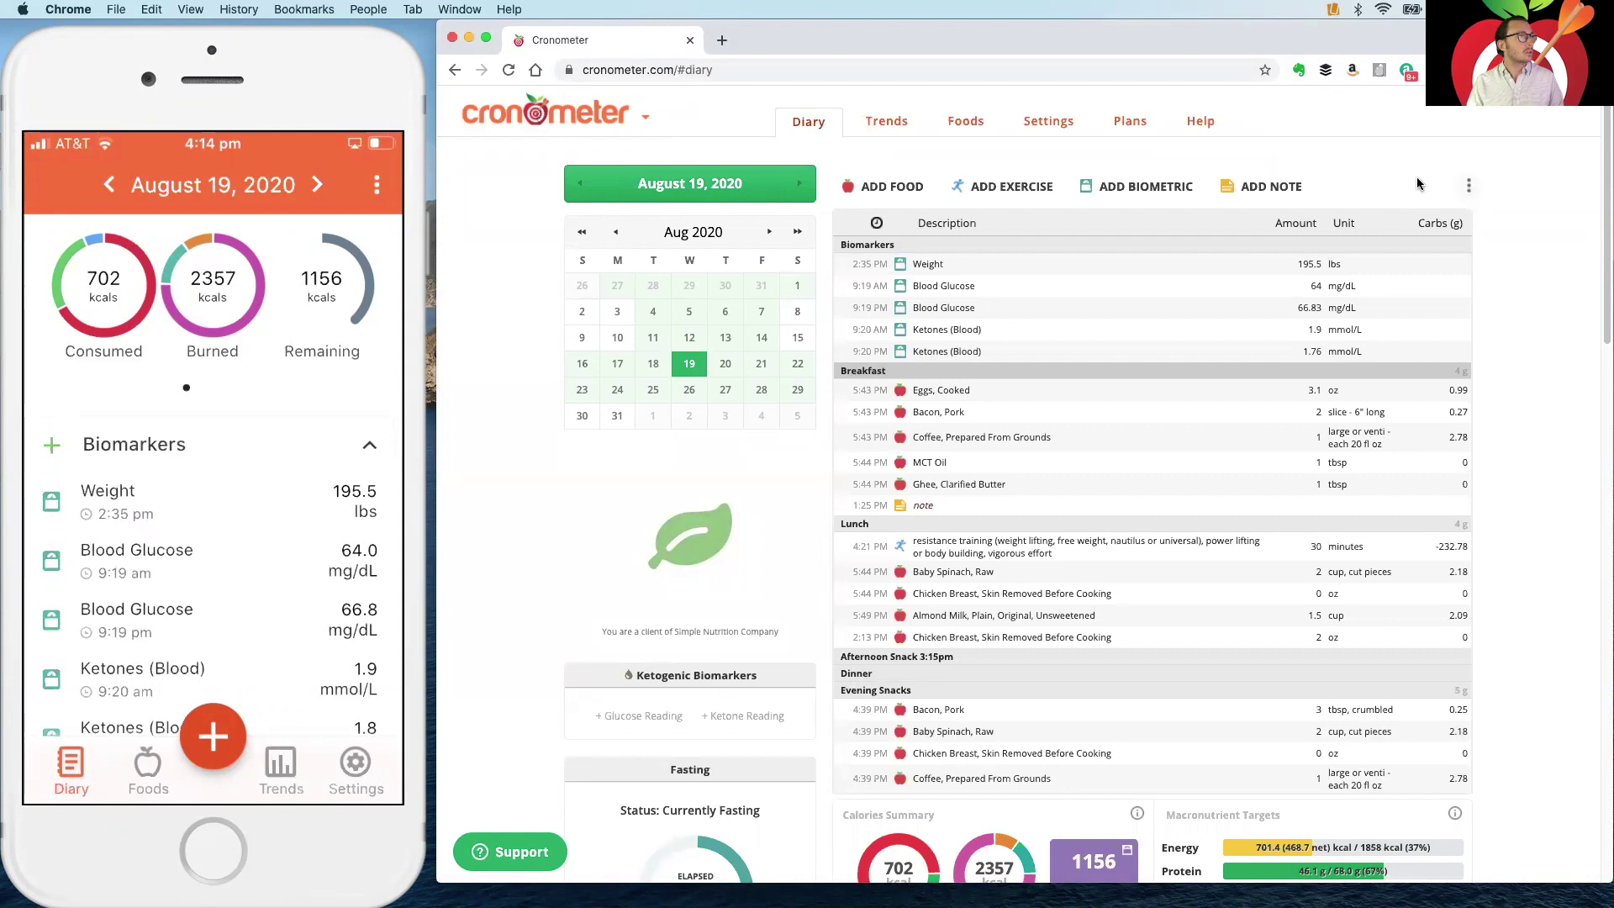
pyautogui.click(1468, 185)
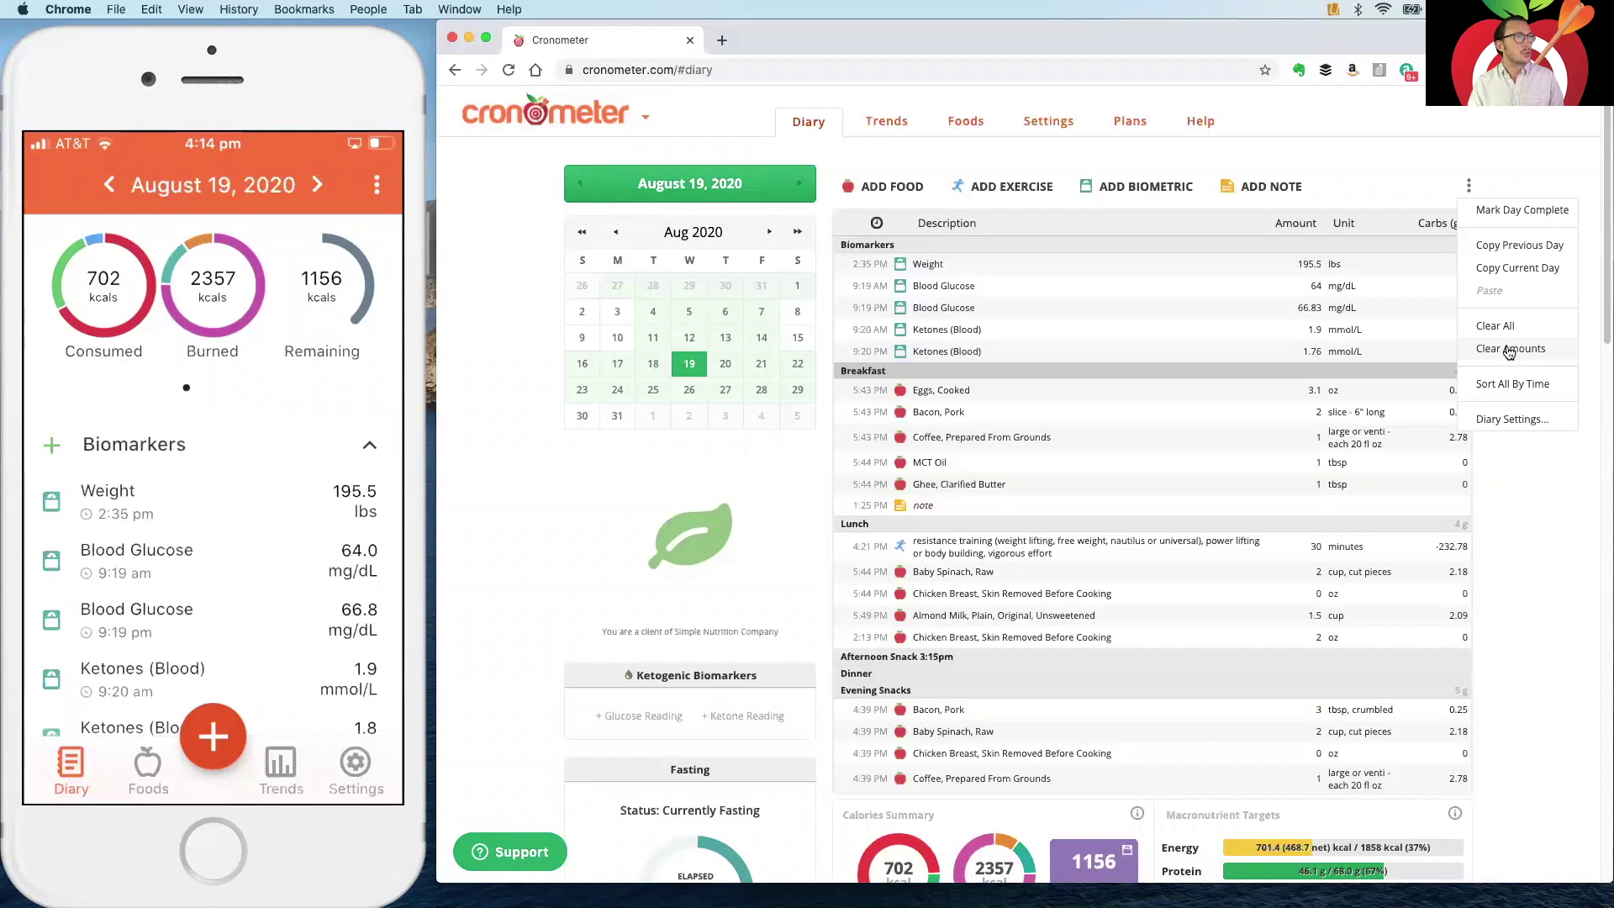
# Step: Run Clear Amounts and Clear All on August 19, confirming each, then Copy Previous Day
pyautogui.click(1508, 353)
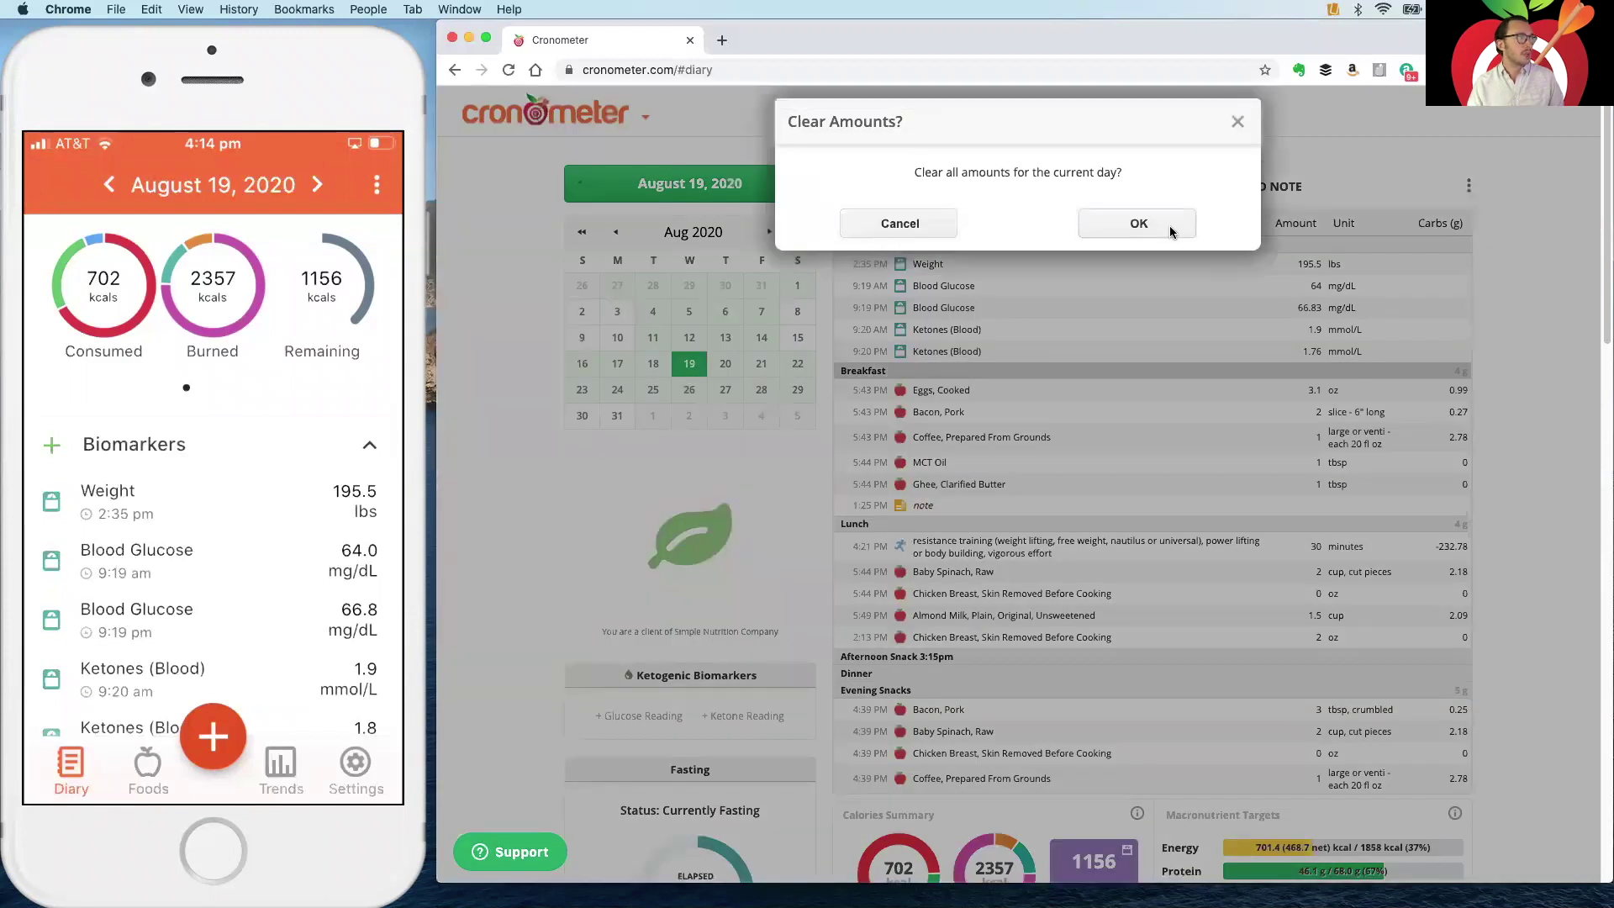
pyautogui.click(1168, 225)
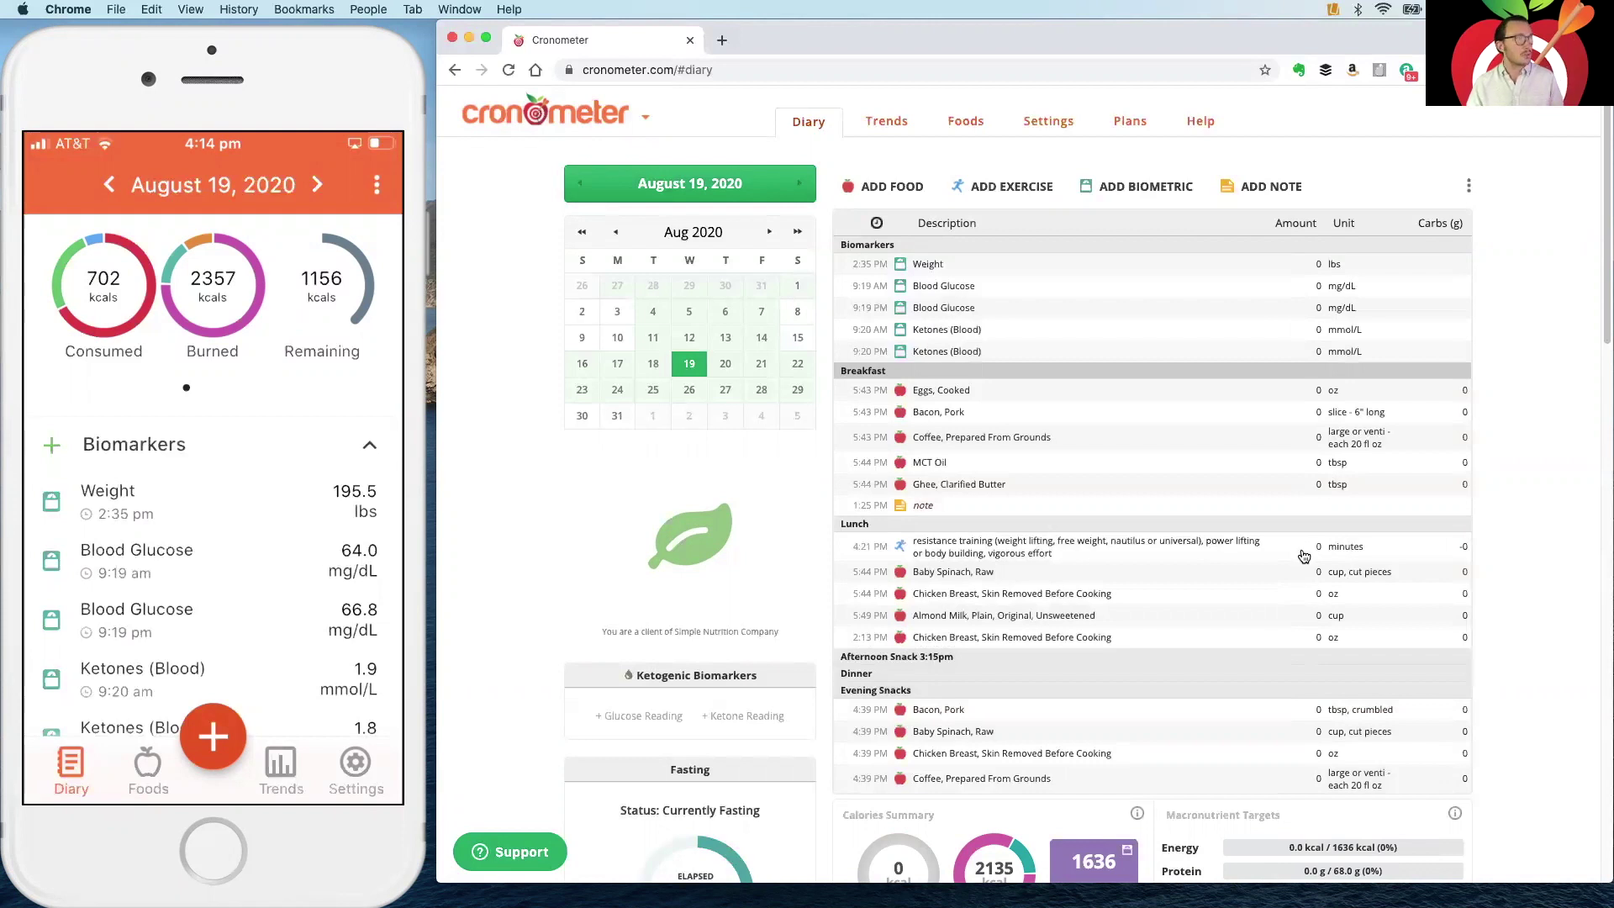
pyautogui.click(1467, 191)
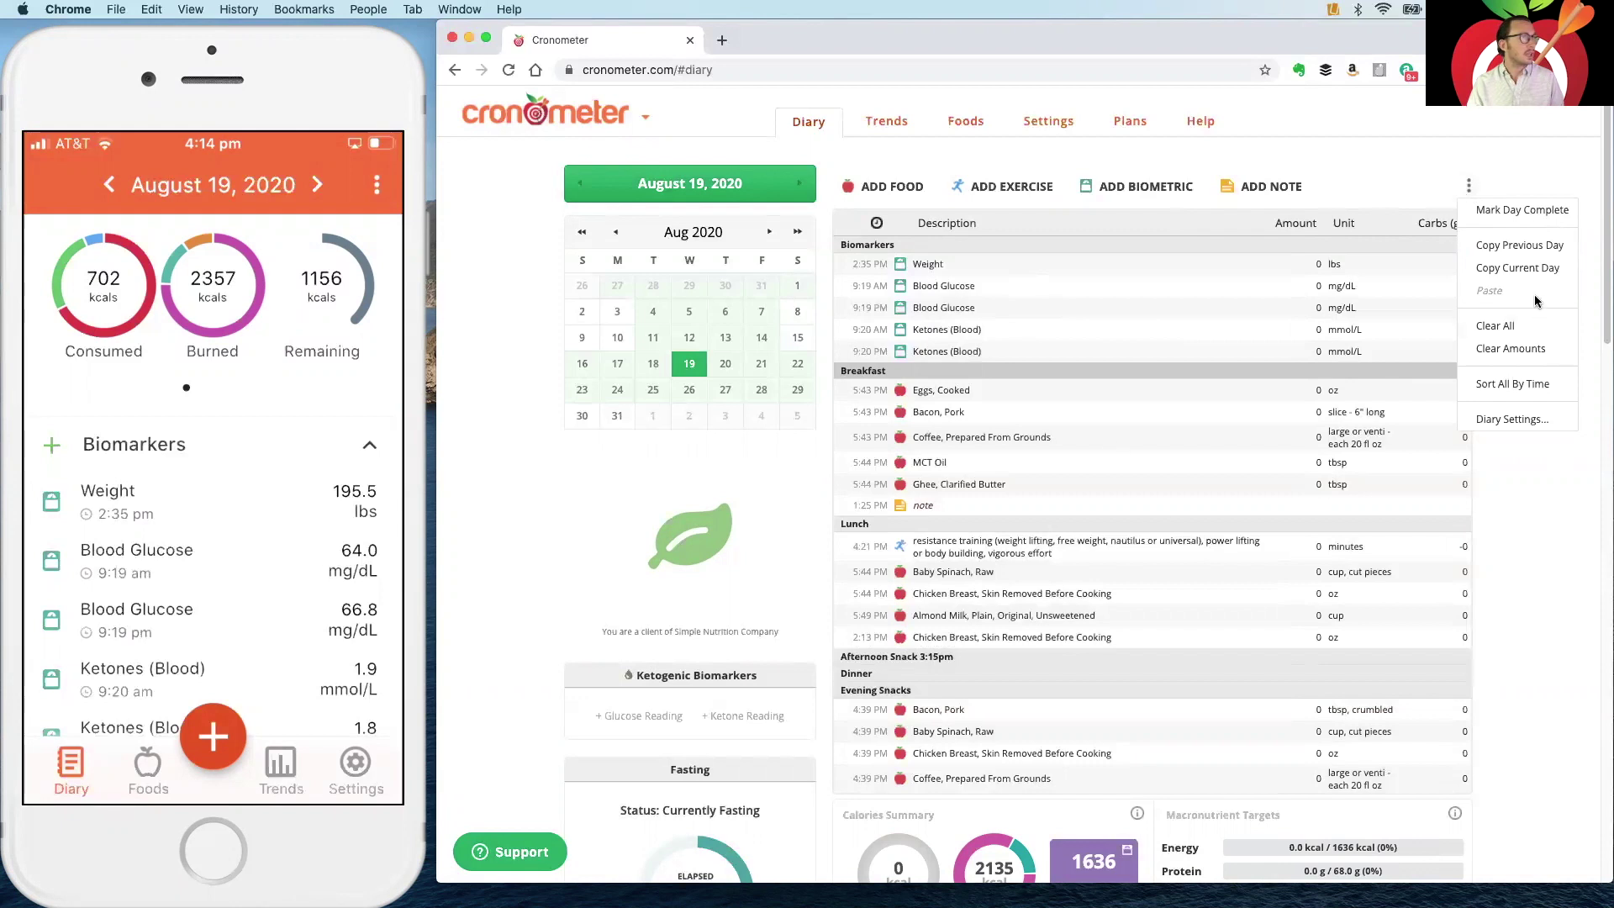
pyautogui.click(1501, 327)
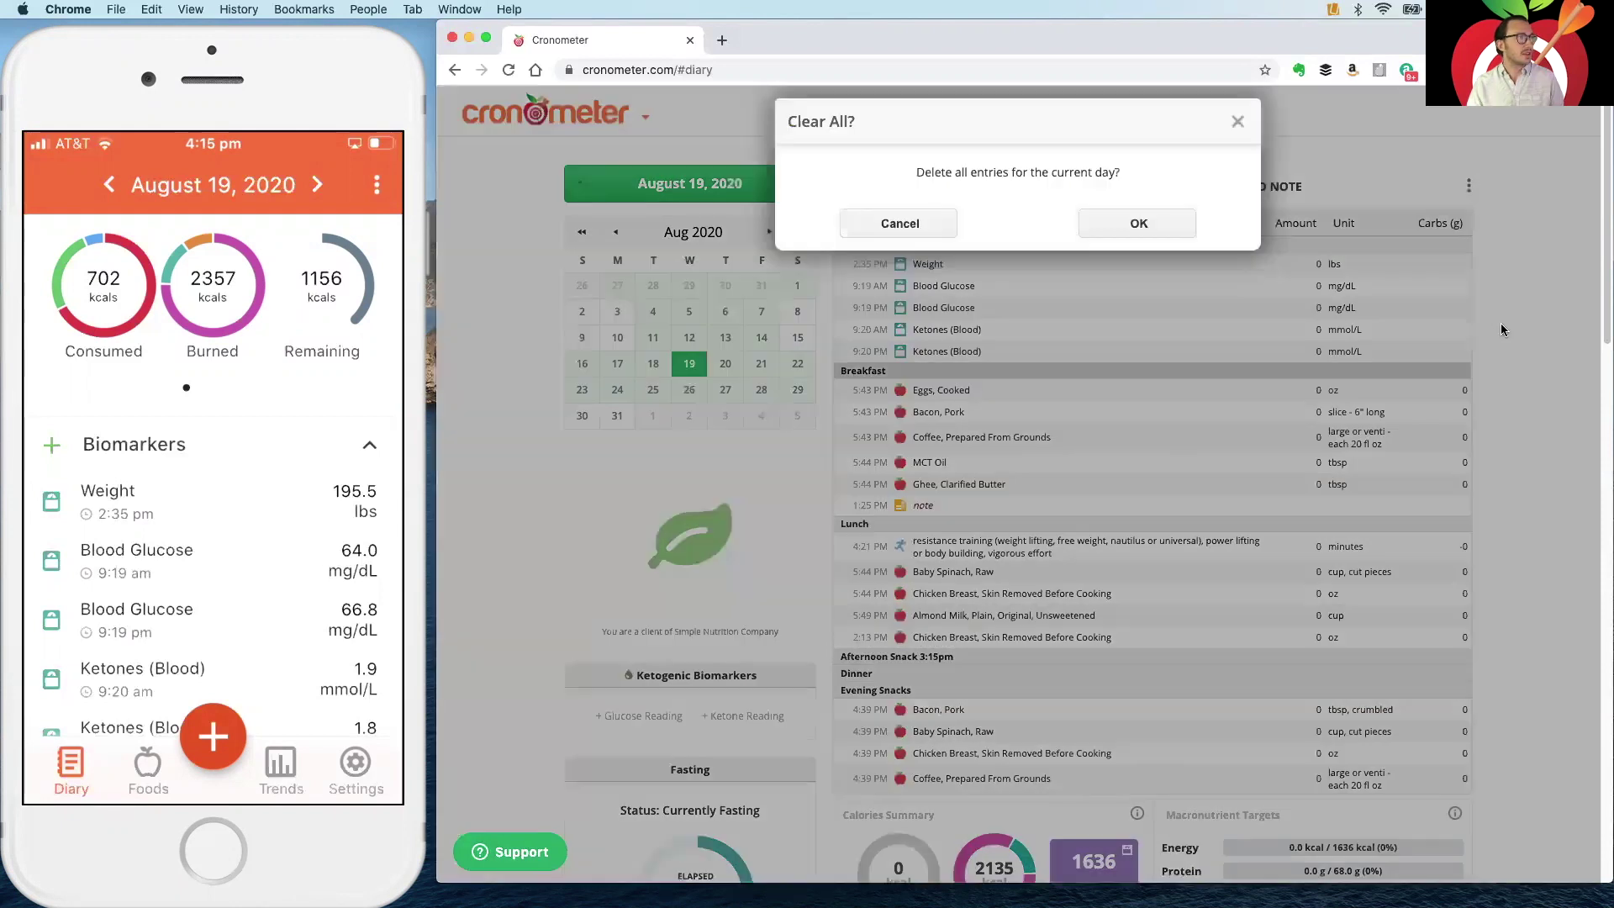
pyautogui.click(1137, 223)
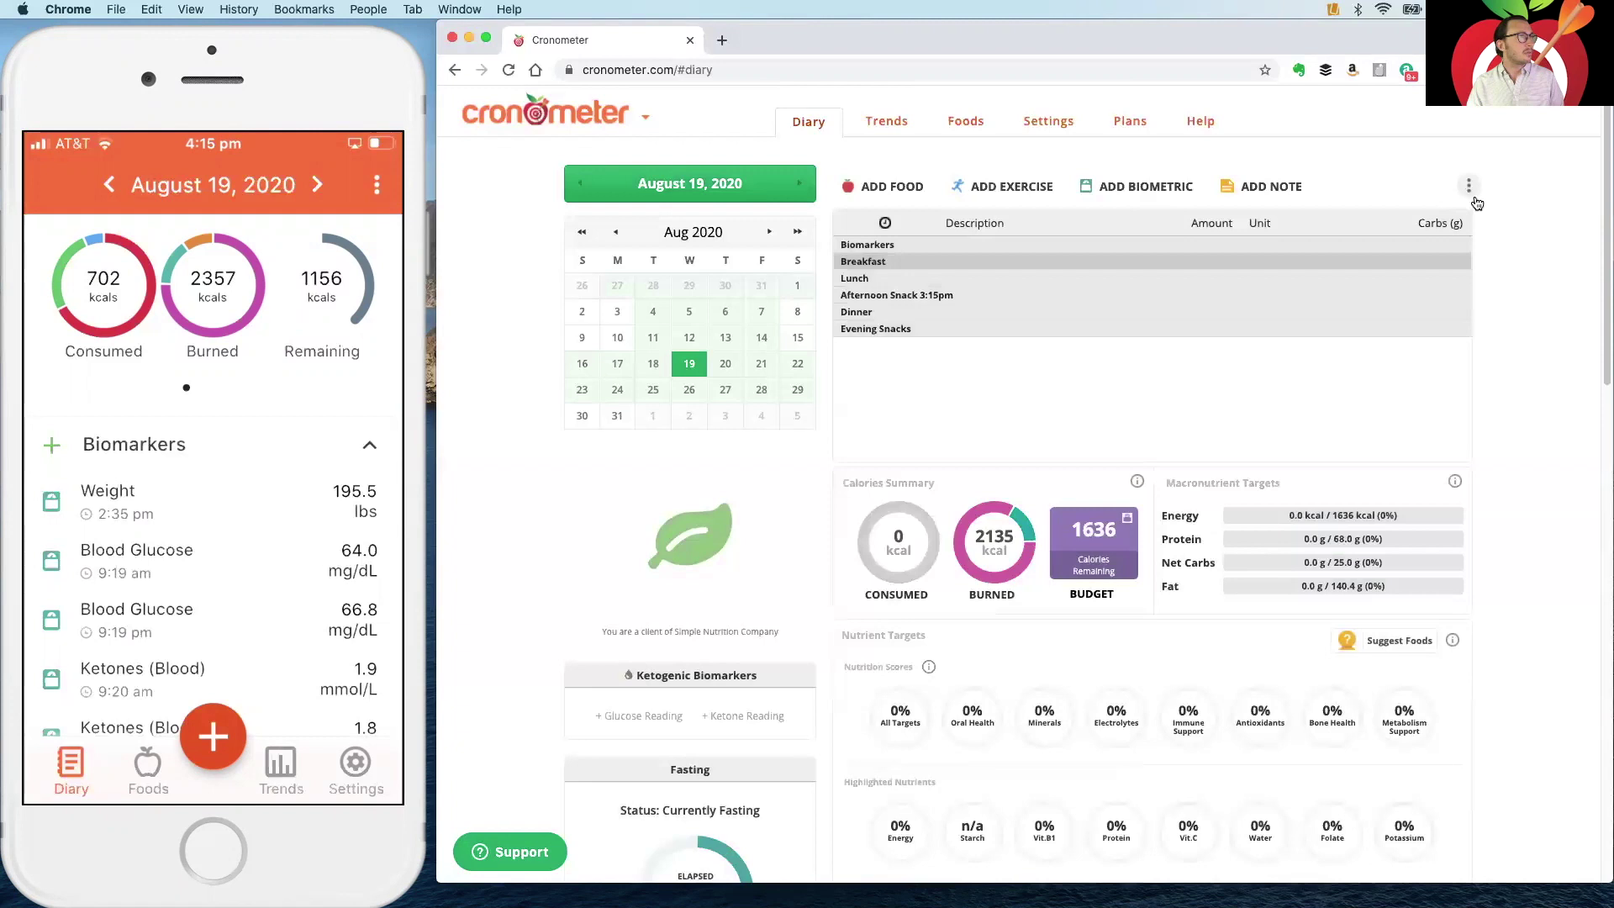
pyautogui.click(1470, 194)
pyautogui.click(1508, 245)
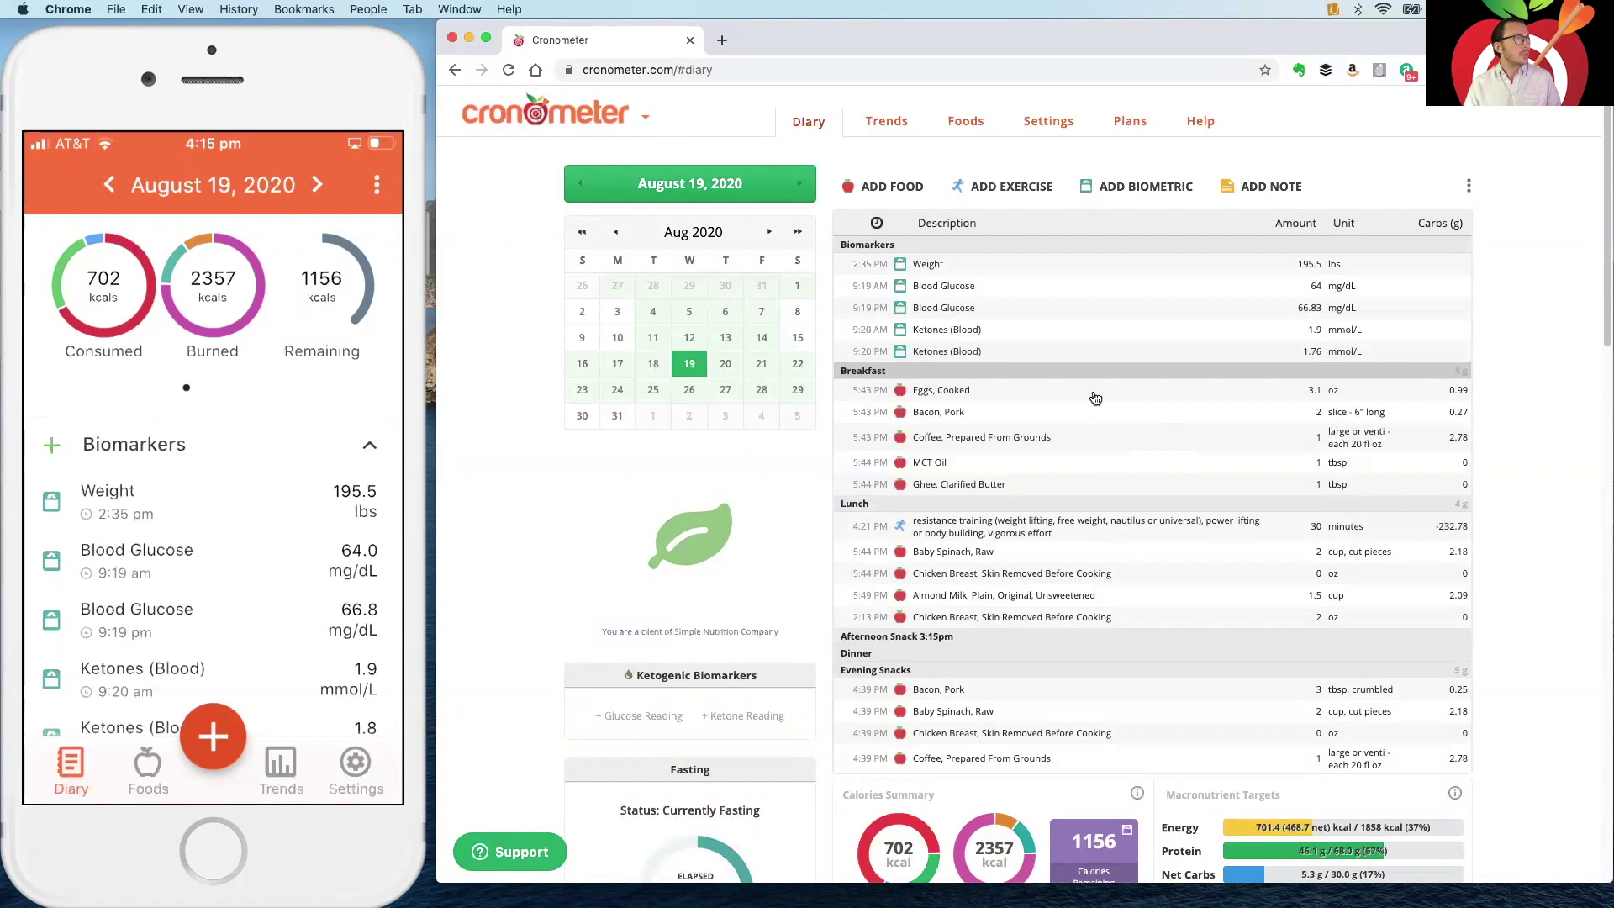
# Step: Select the breakfast rows from Eggs, Cooked to Ghee and choose Create Recipe From Selected Items
pyautogui.click(1095, 397)
pyautogui.moveTo(1096, 397); pyautogui.dragTo(1104, 487)
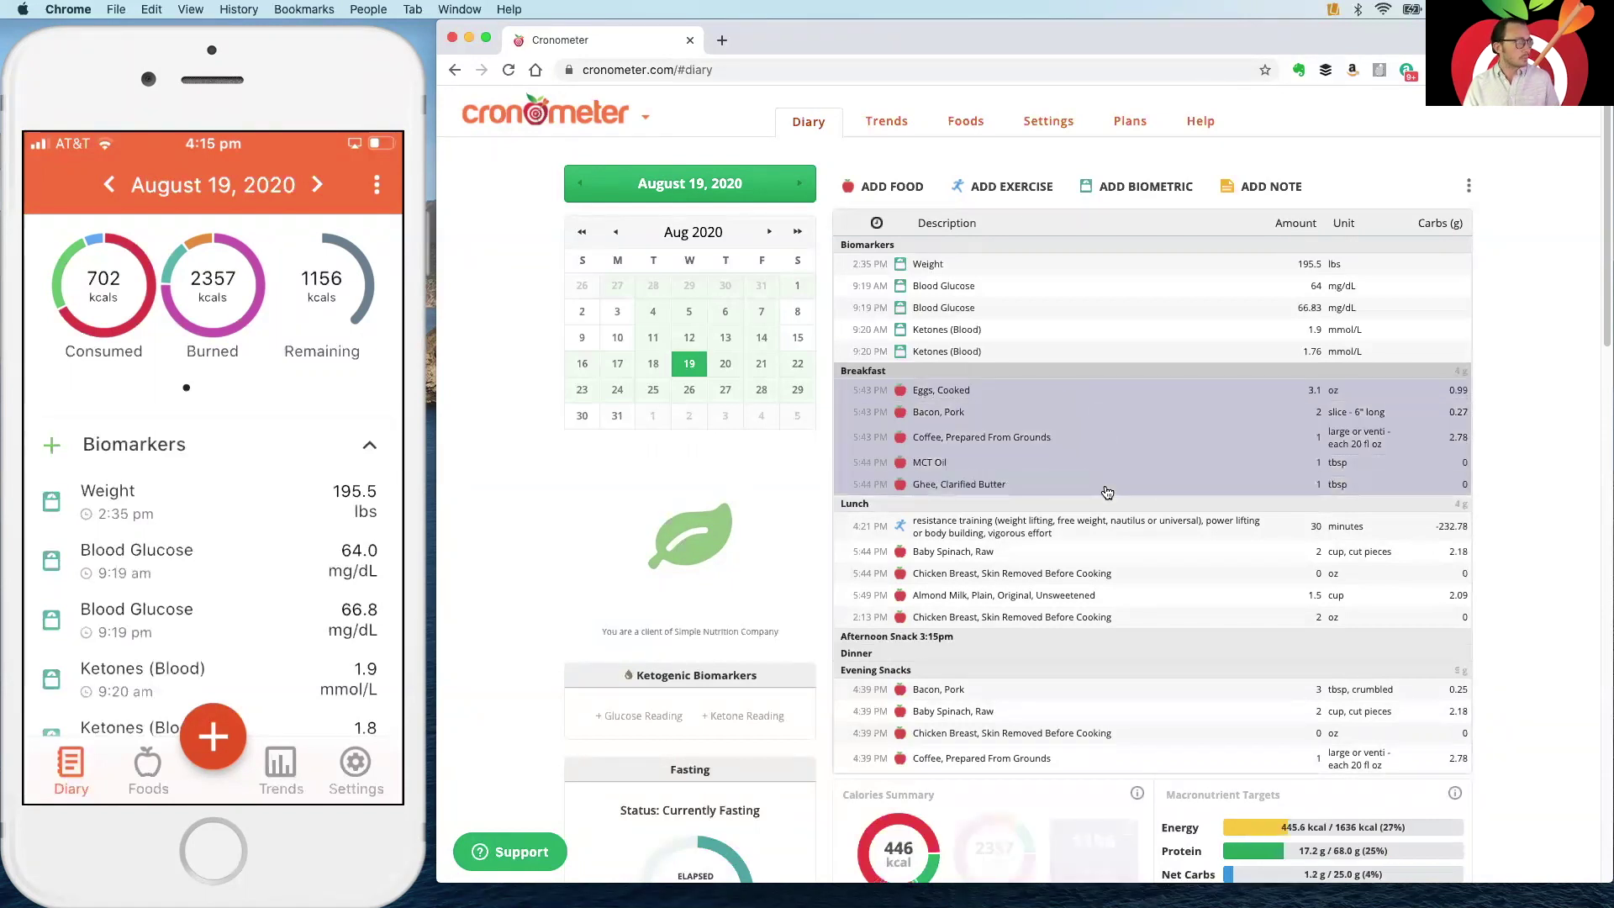
pyautogui.rightClick(1094, 441)
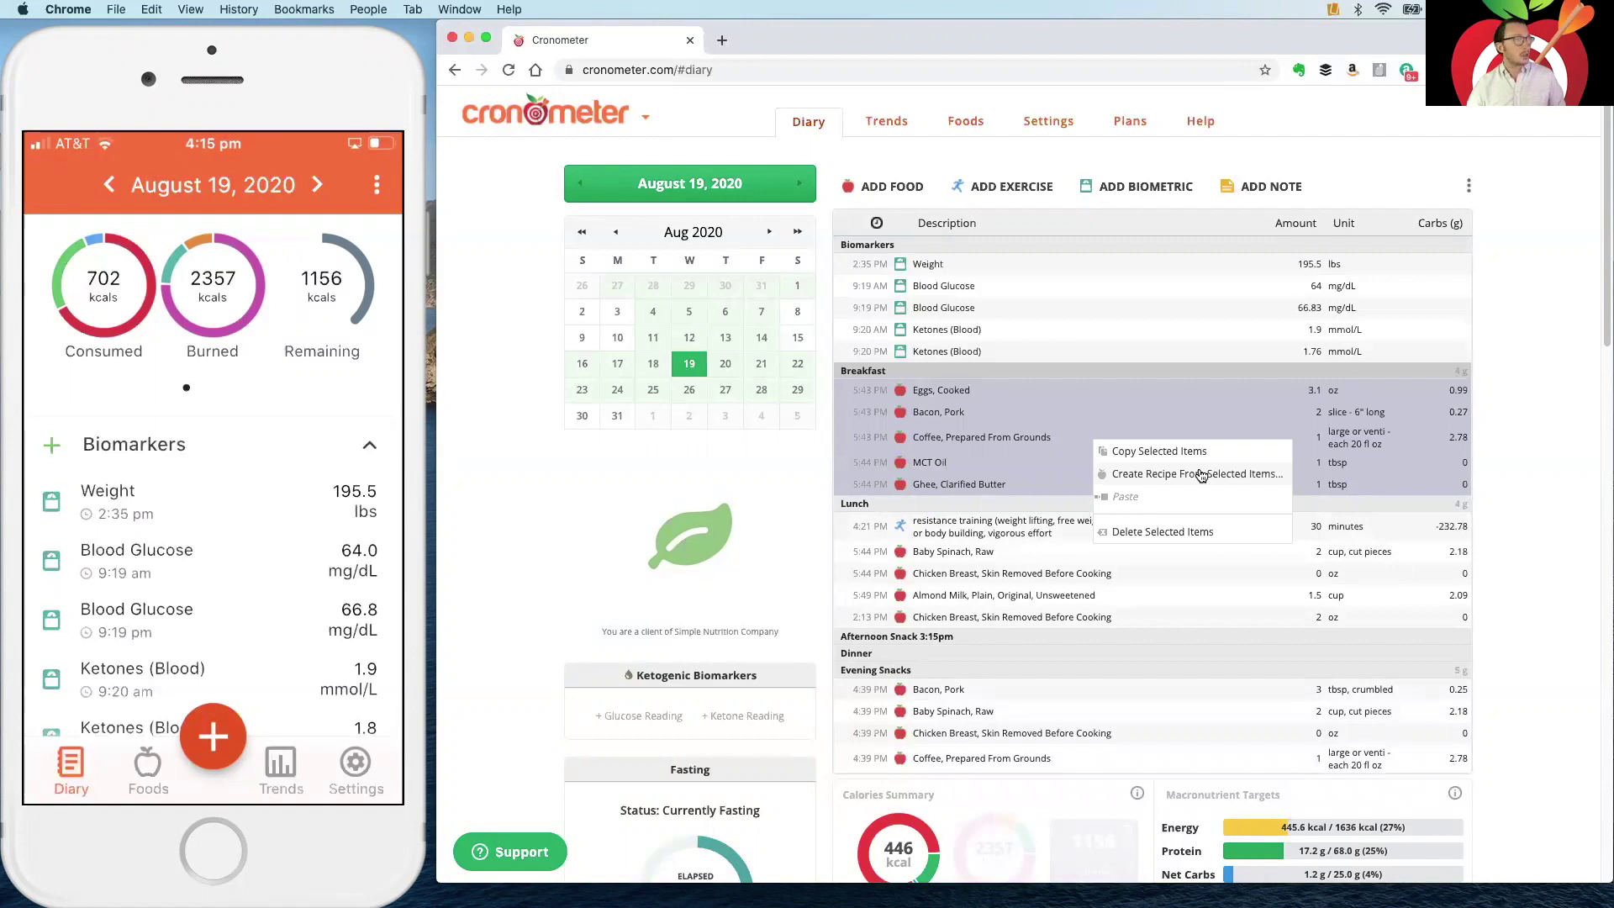
pyautogui.click(1202, 474)
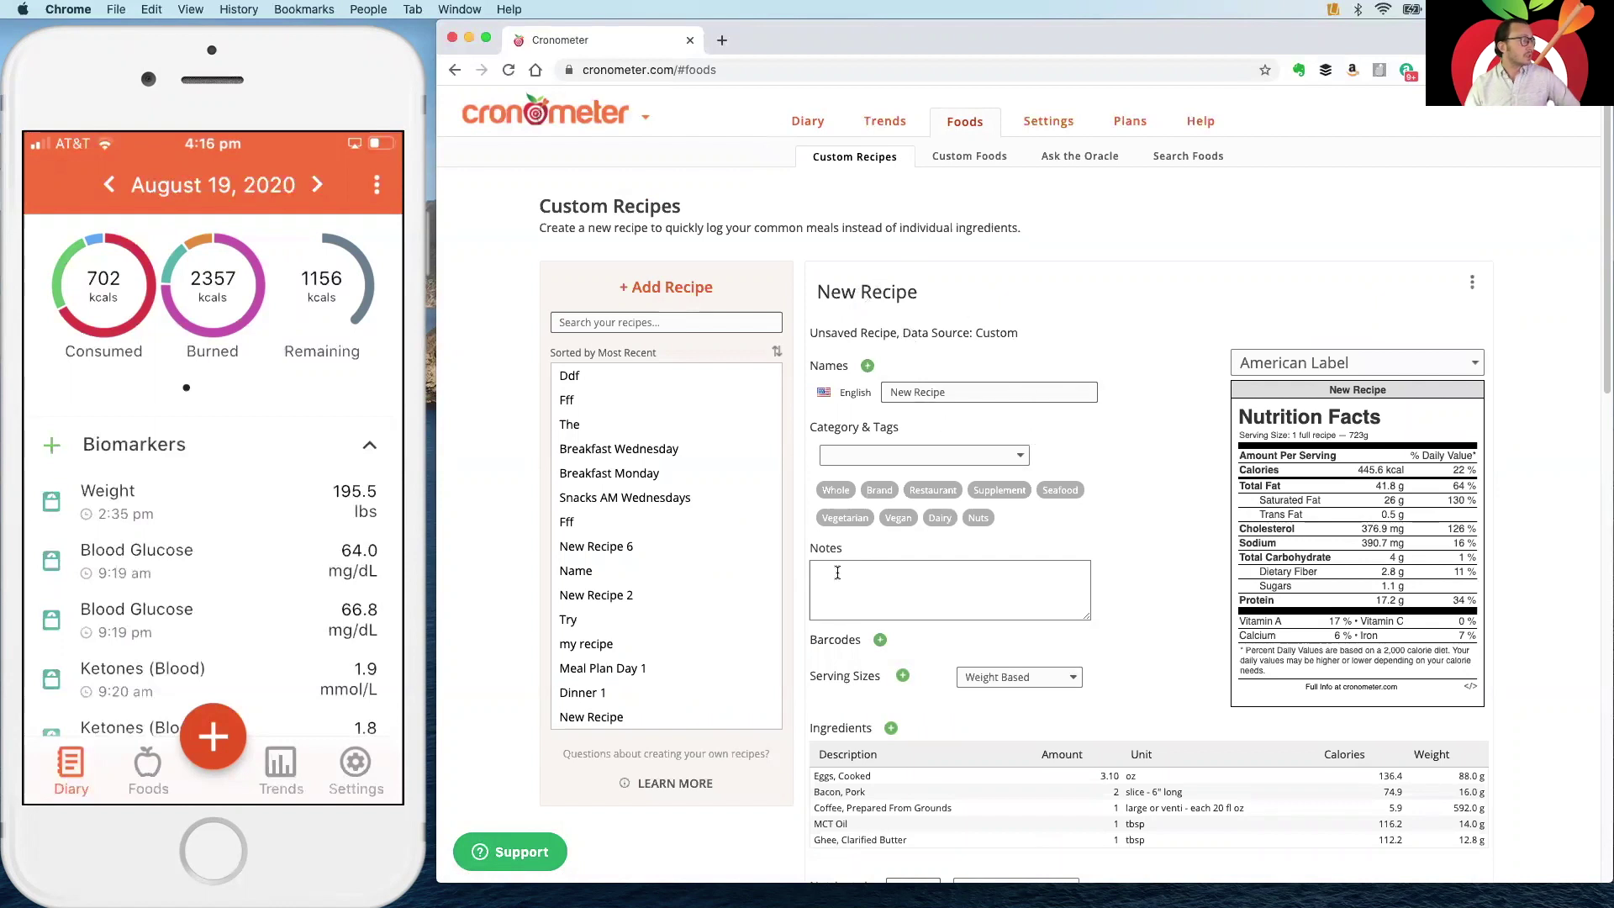
# Step: Look over the unsaved New Recipe's details and name field, then return to the August 19 diary
pyautogui.scroll(-3, 1112, 629)
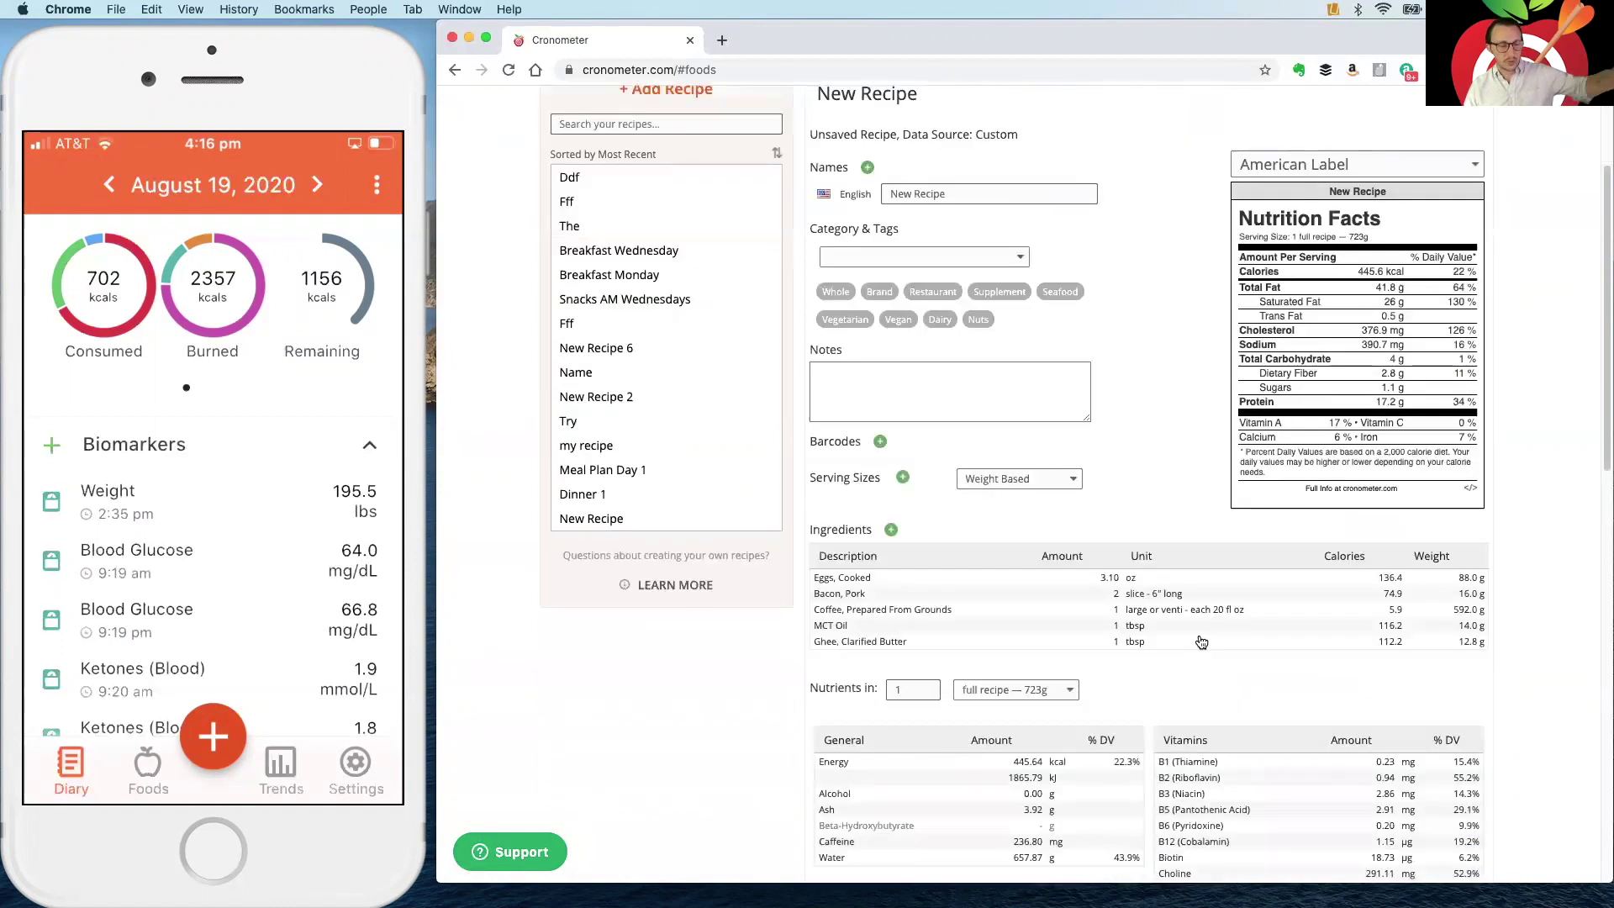
pyautogui.scroll(-1, 1166, 442)
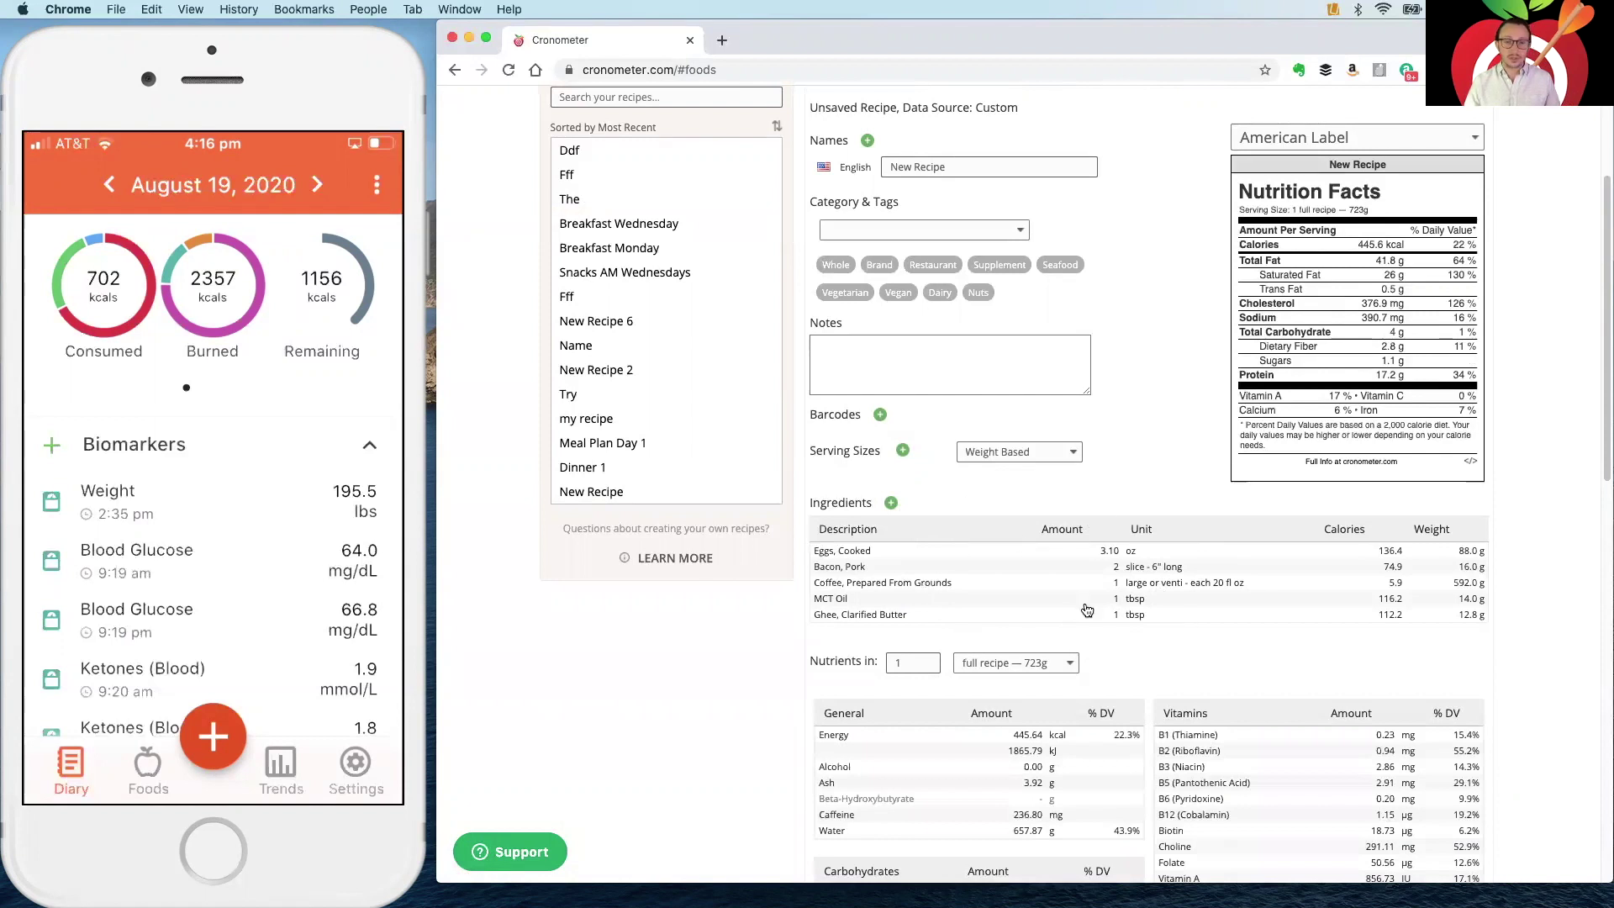
pyautogui.scroll(5, 1139, 598)
pyautogui.click(947, 393)
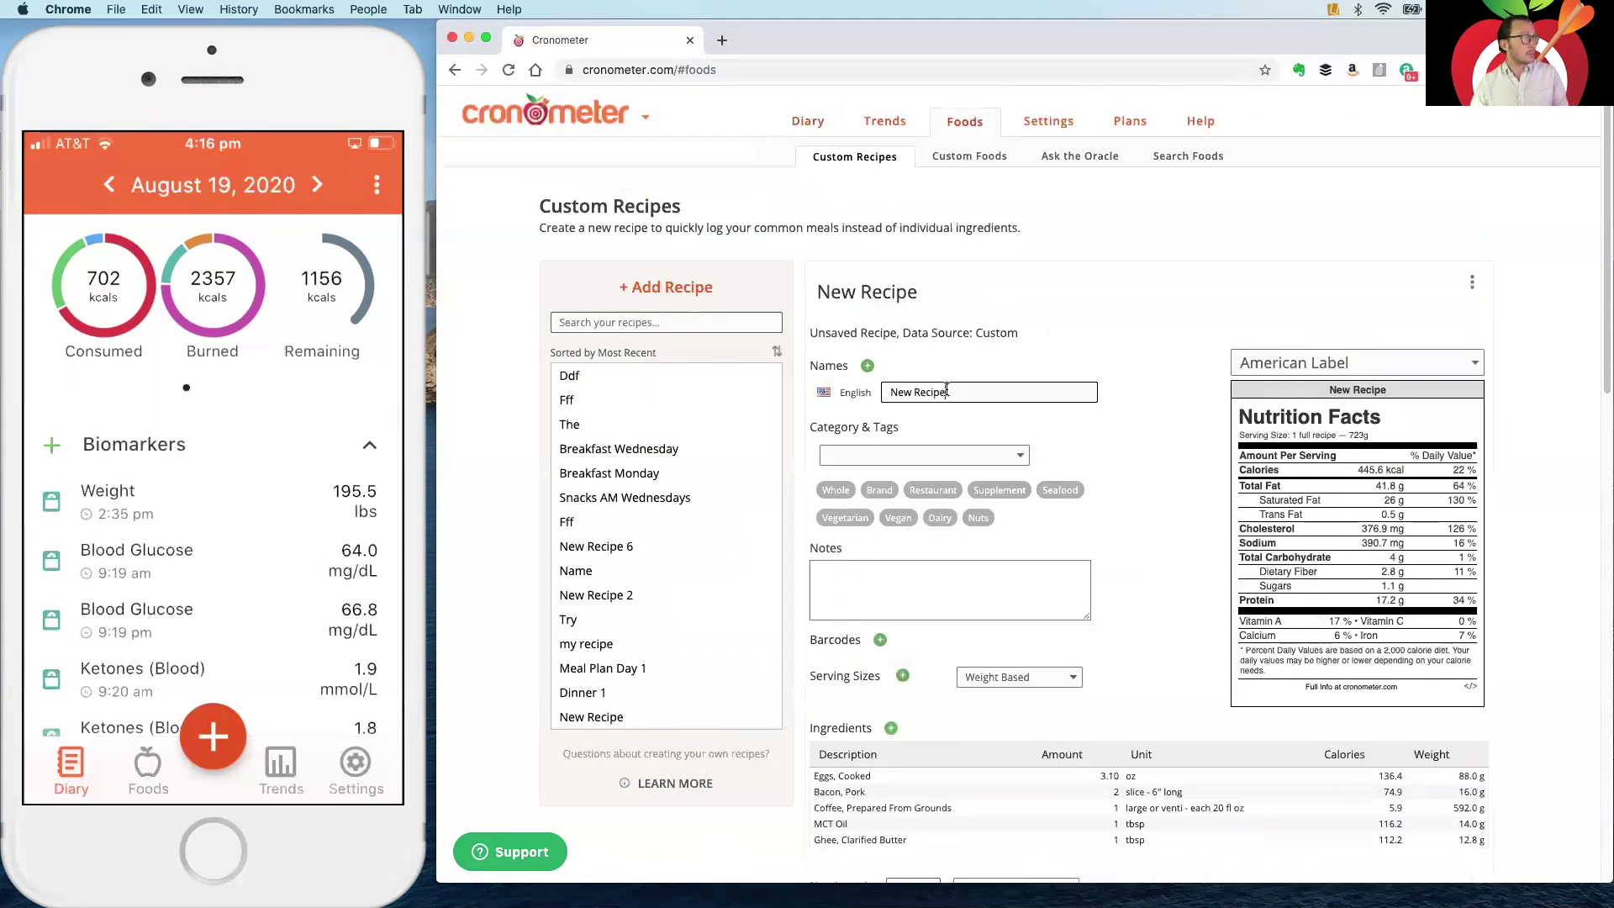
pyautogui.click(807, 122)
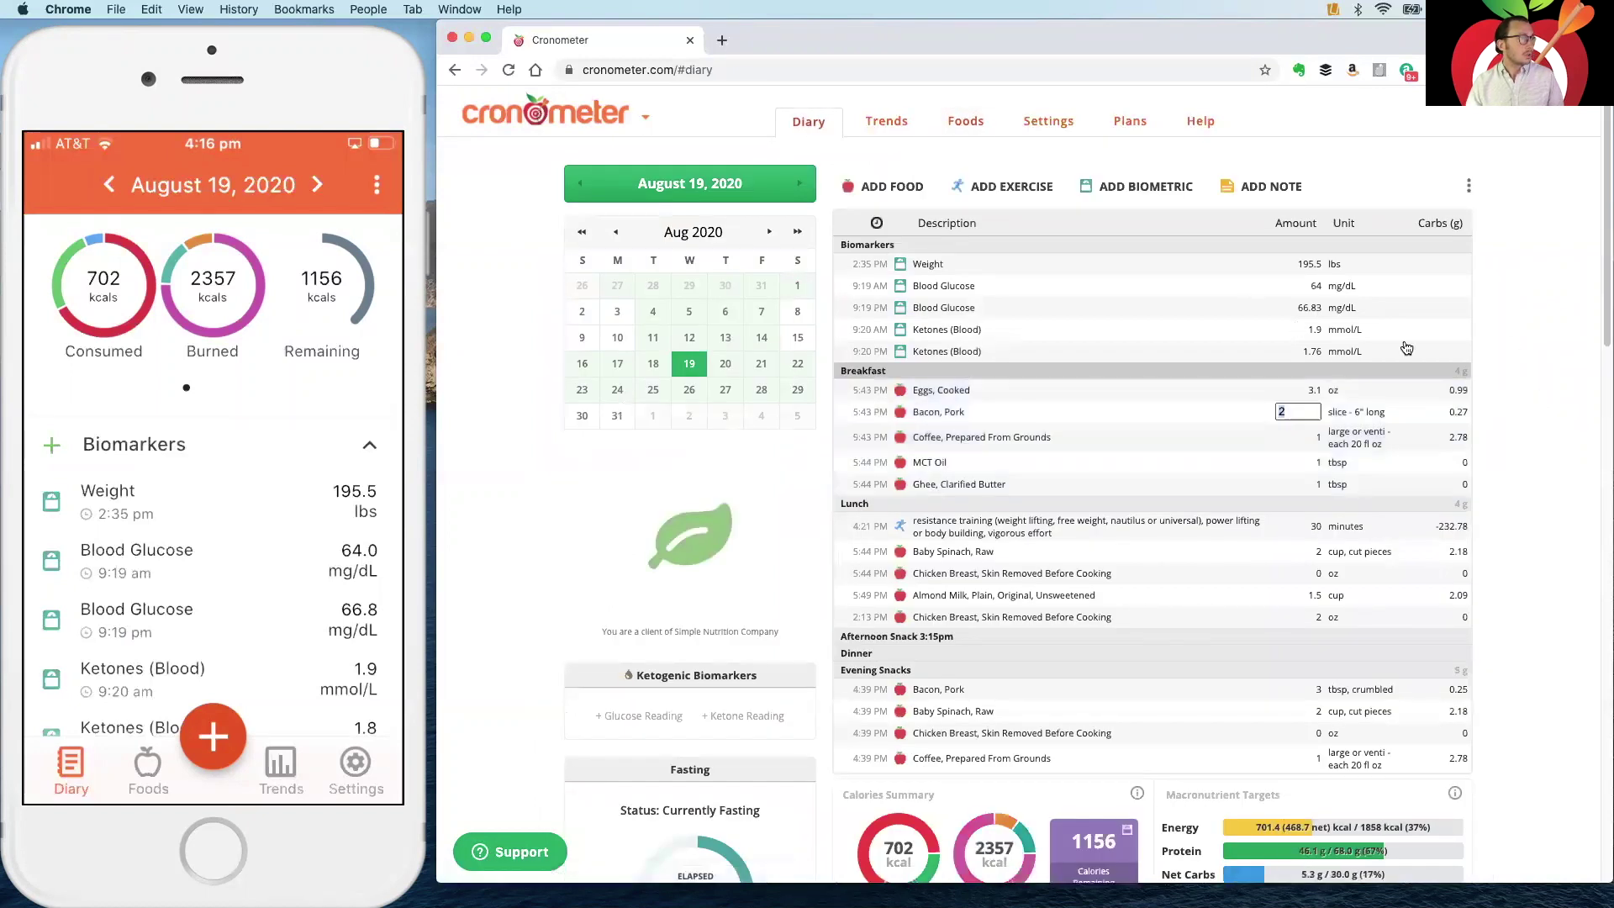
pyautogui.scroll(-1, 1497, 425)
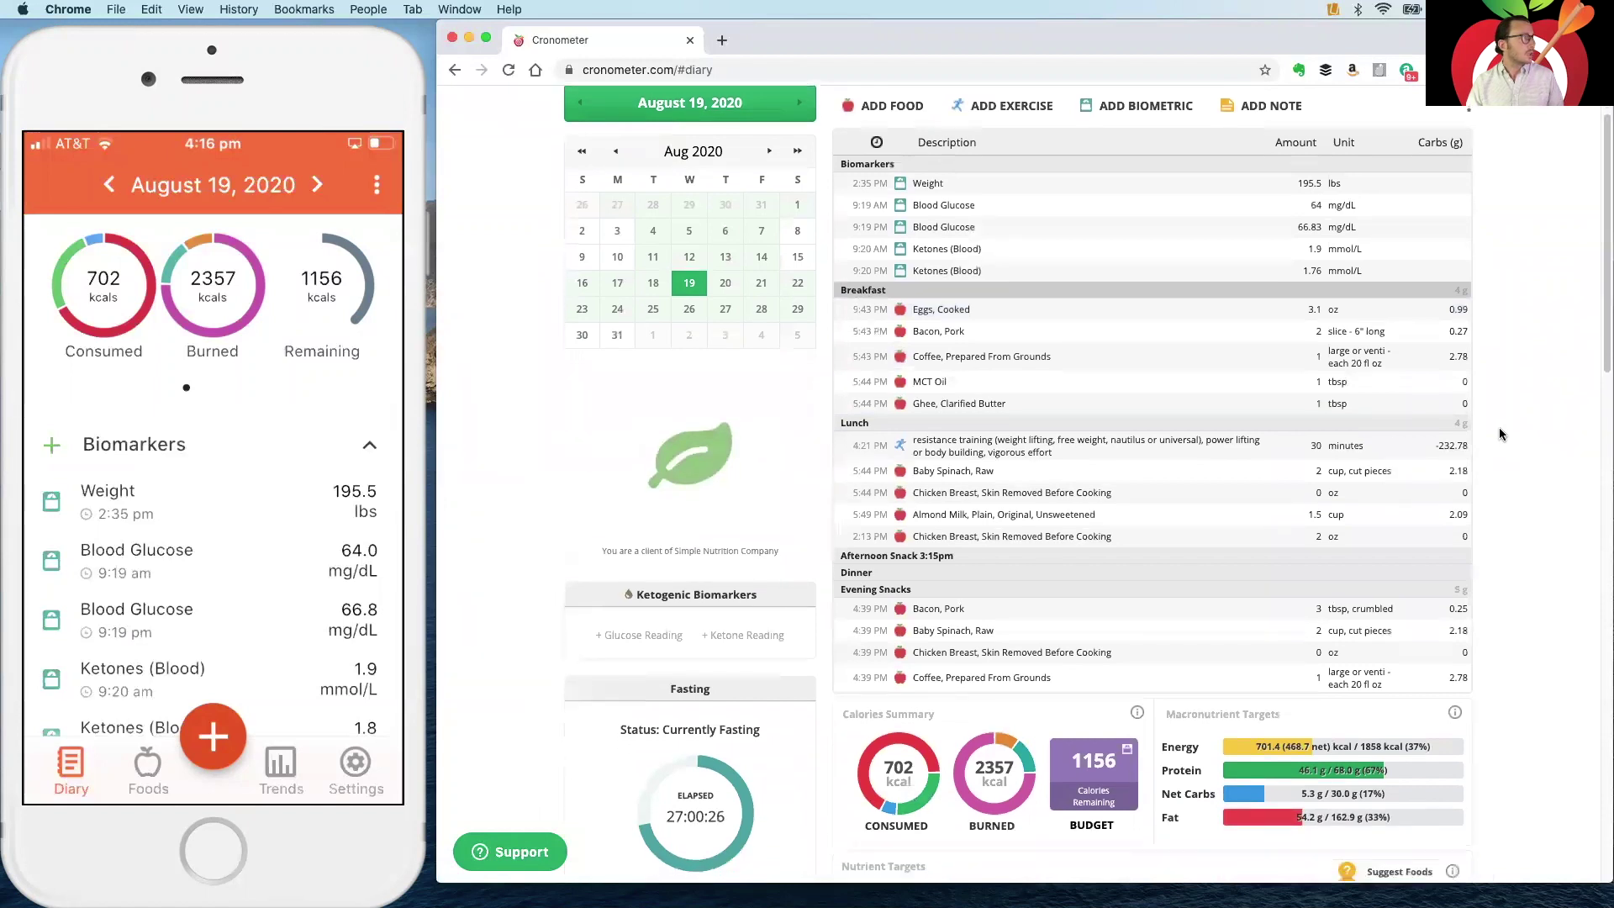
pyautogui.scroll(-3, 1499, 430)
pyautogui.scroll(-4, 1499, 434)
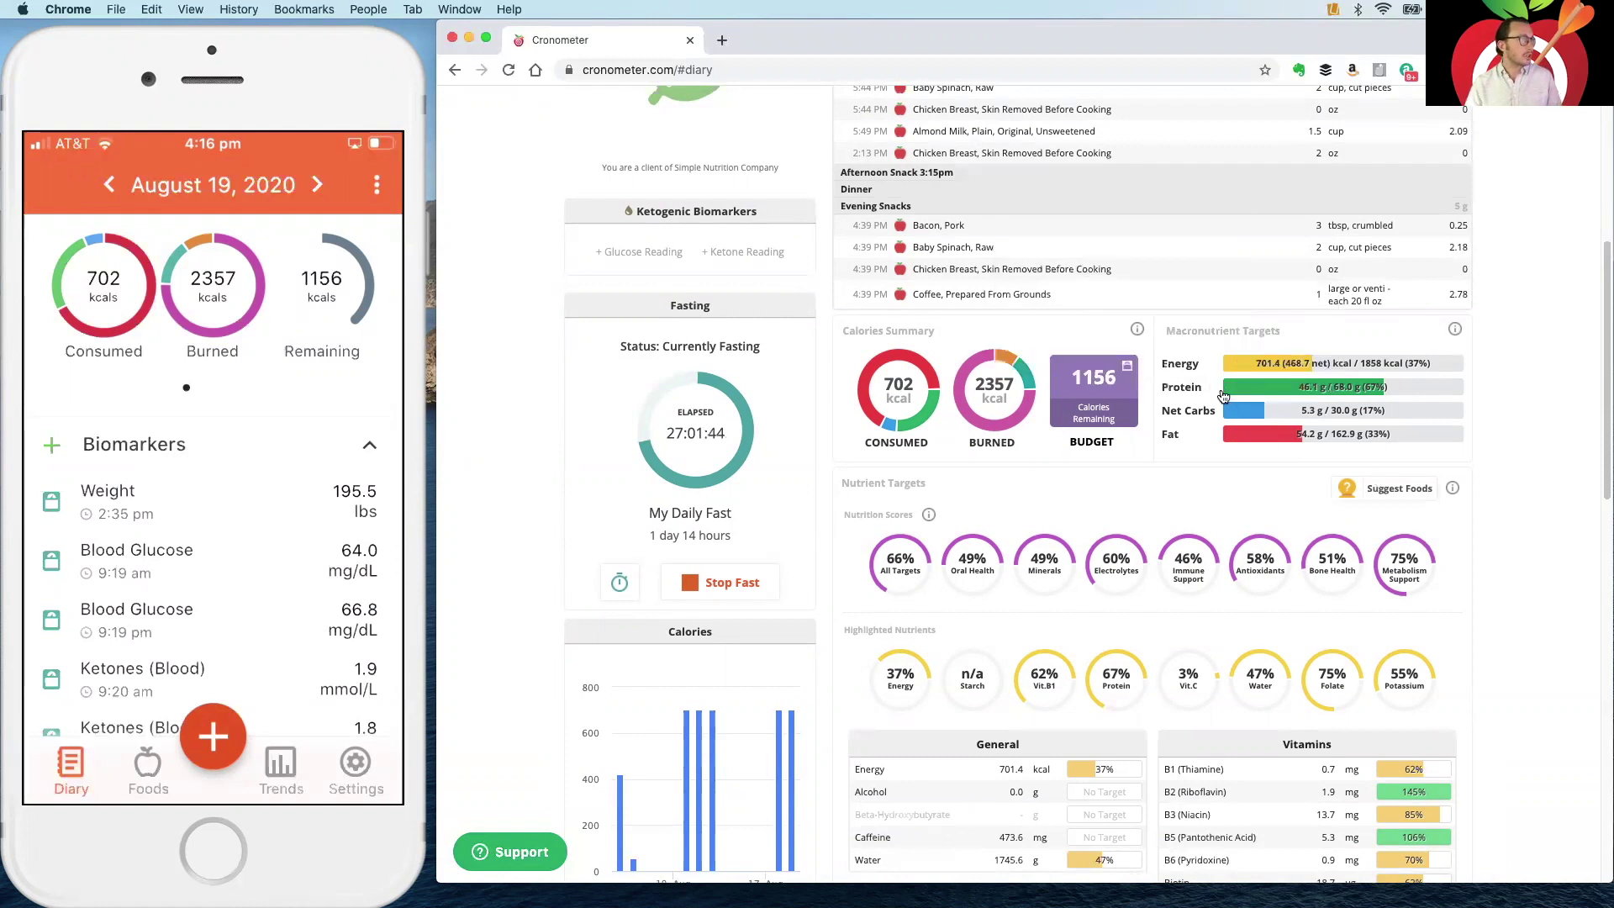
pyautogui.moveTo(1226, 411)
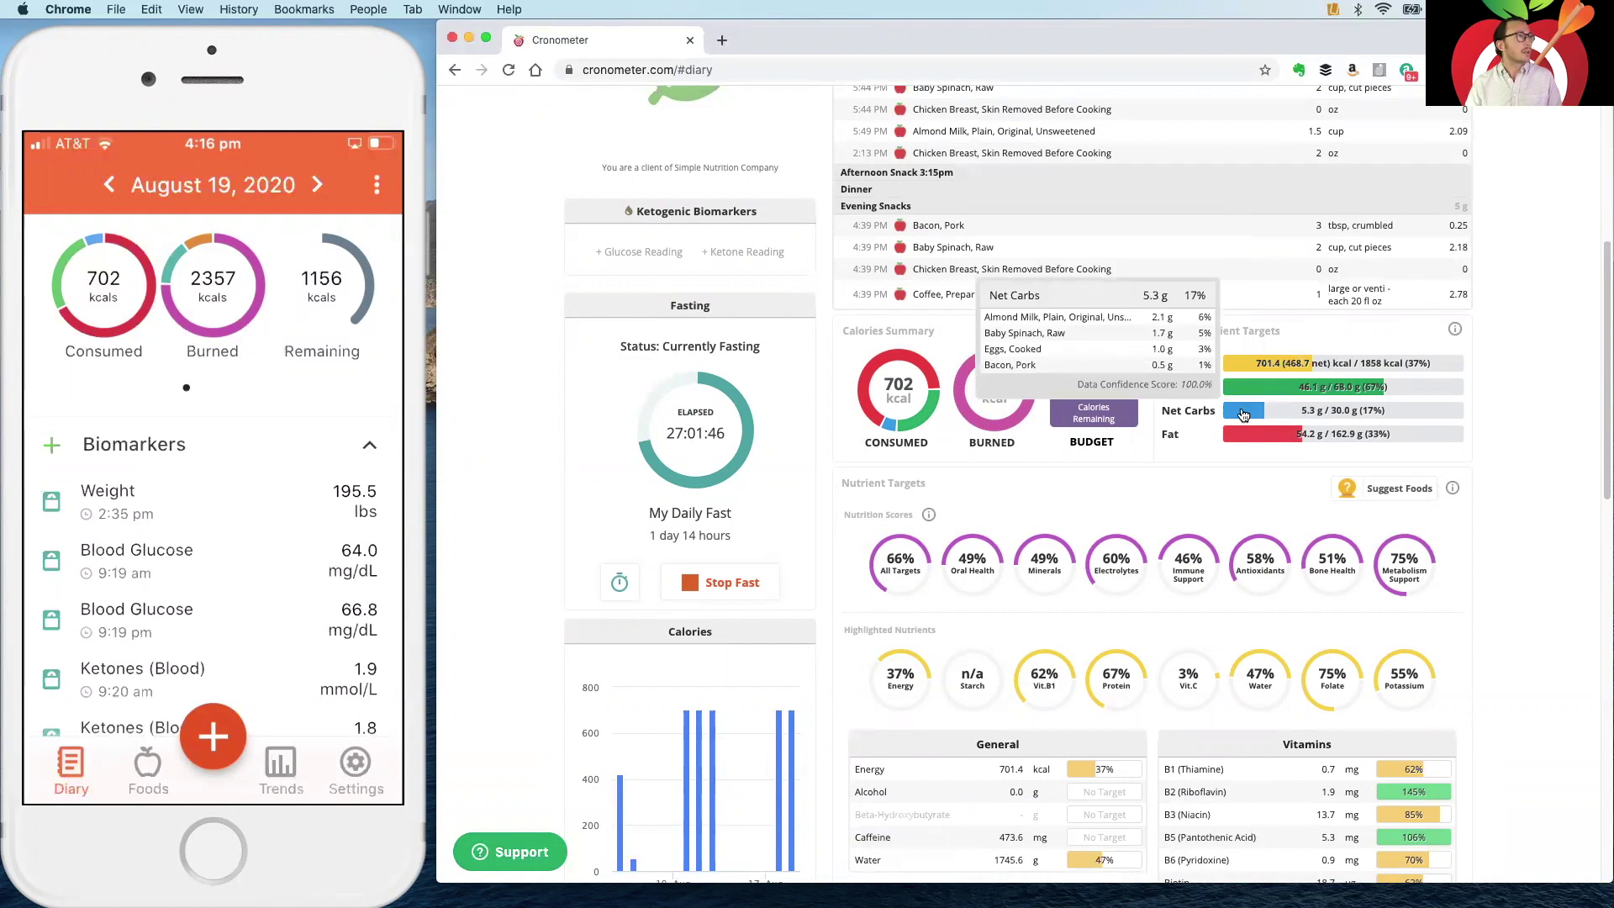
pyautogui.scroll(-10, 1359, 694)
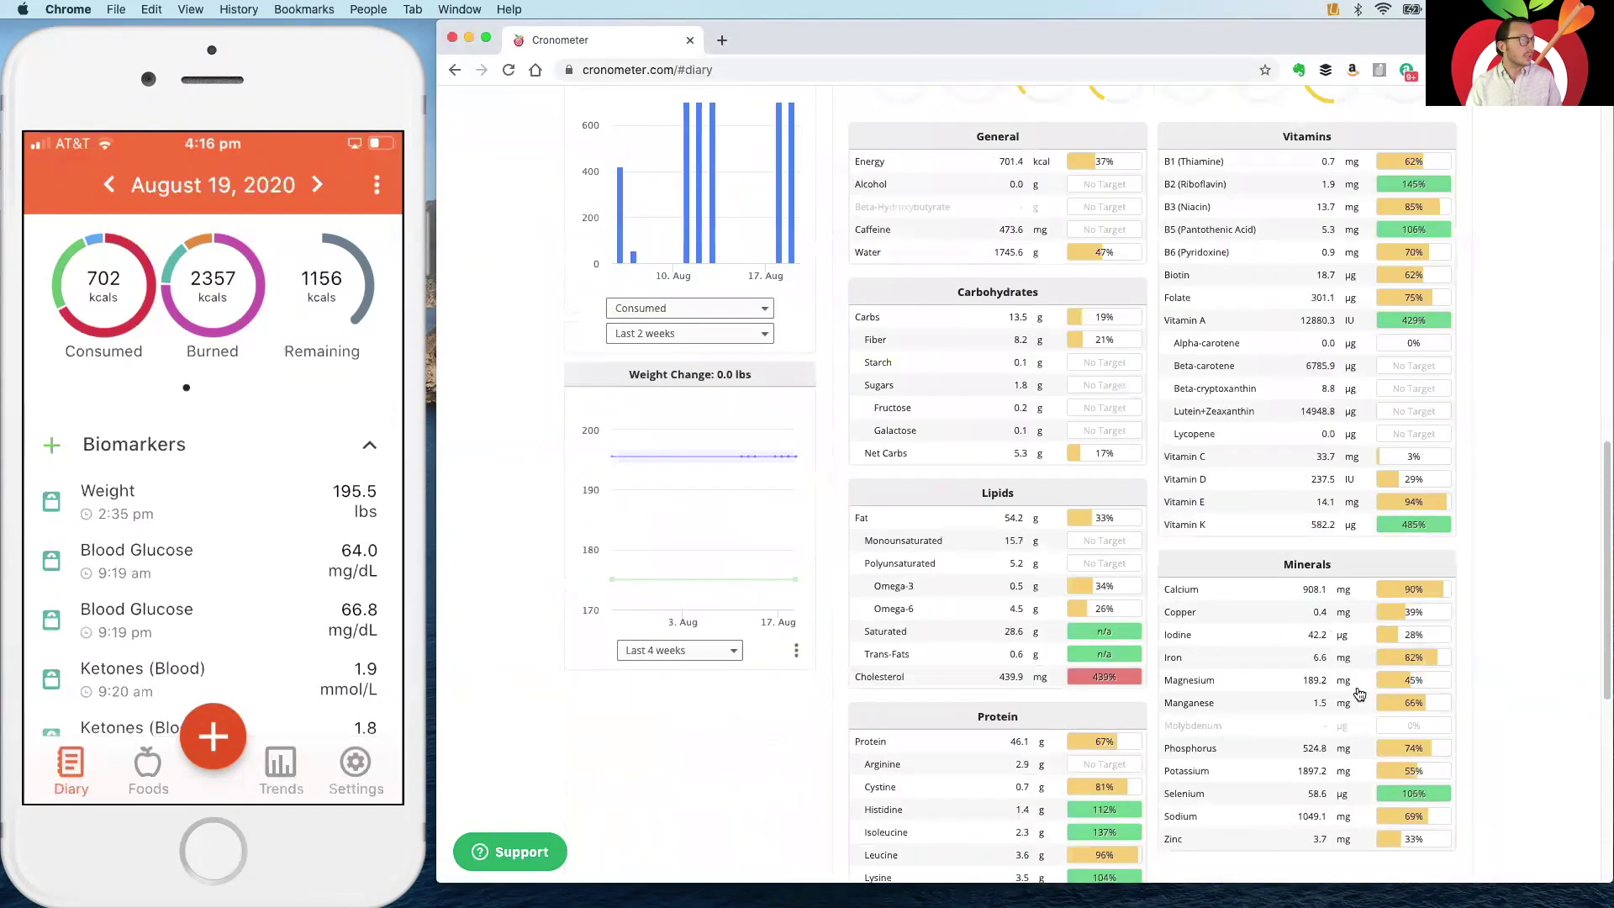
pyautogui.scroll(10, 1308, 639)
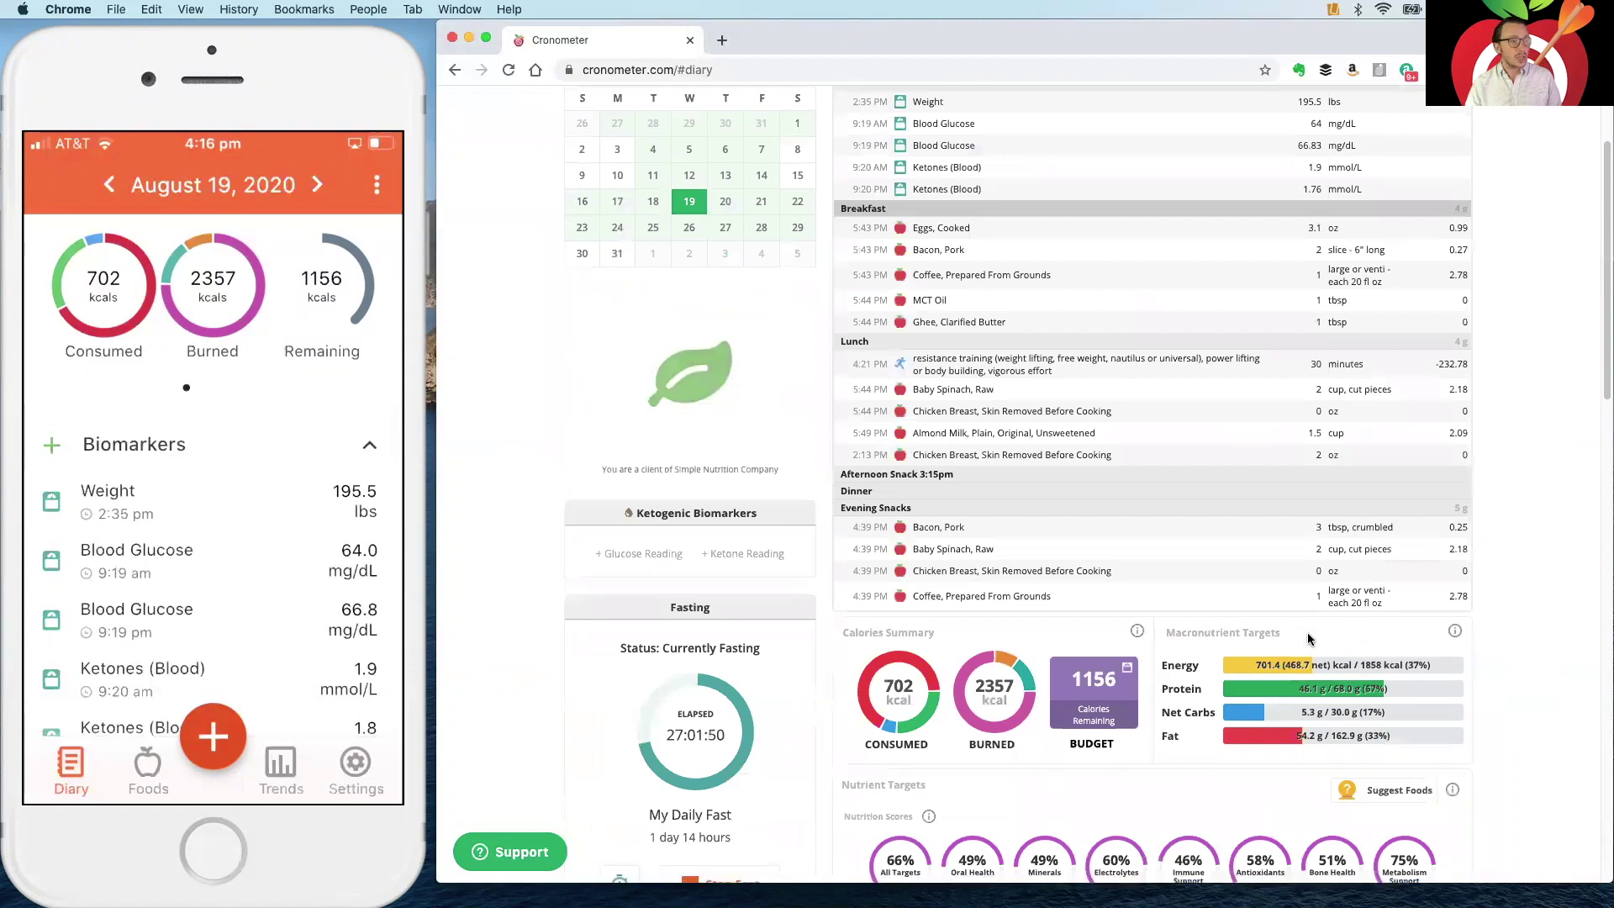
pyautogui.scroll(-4, 1308, 639)
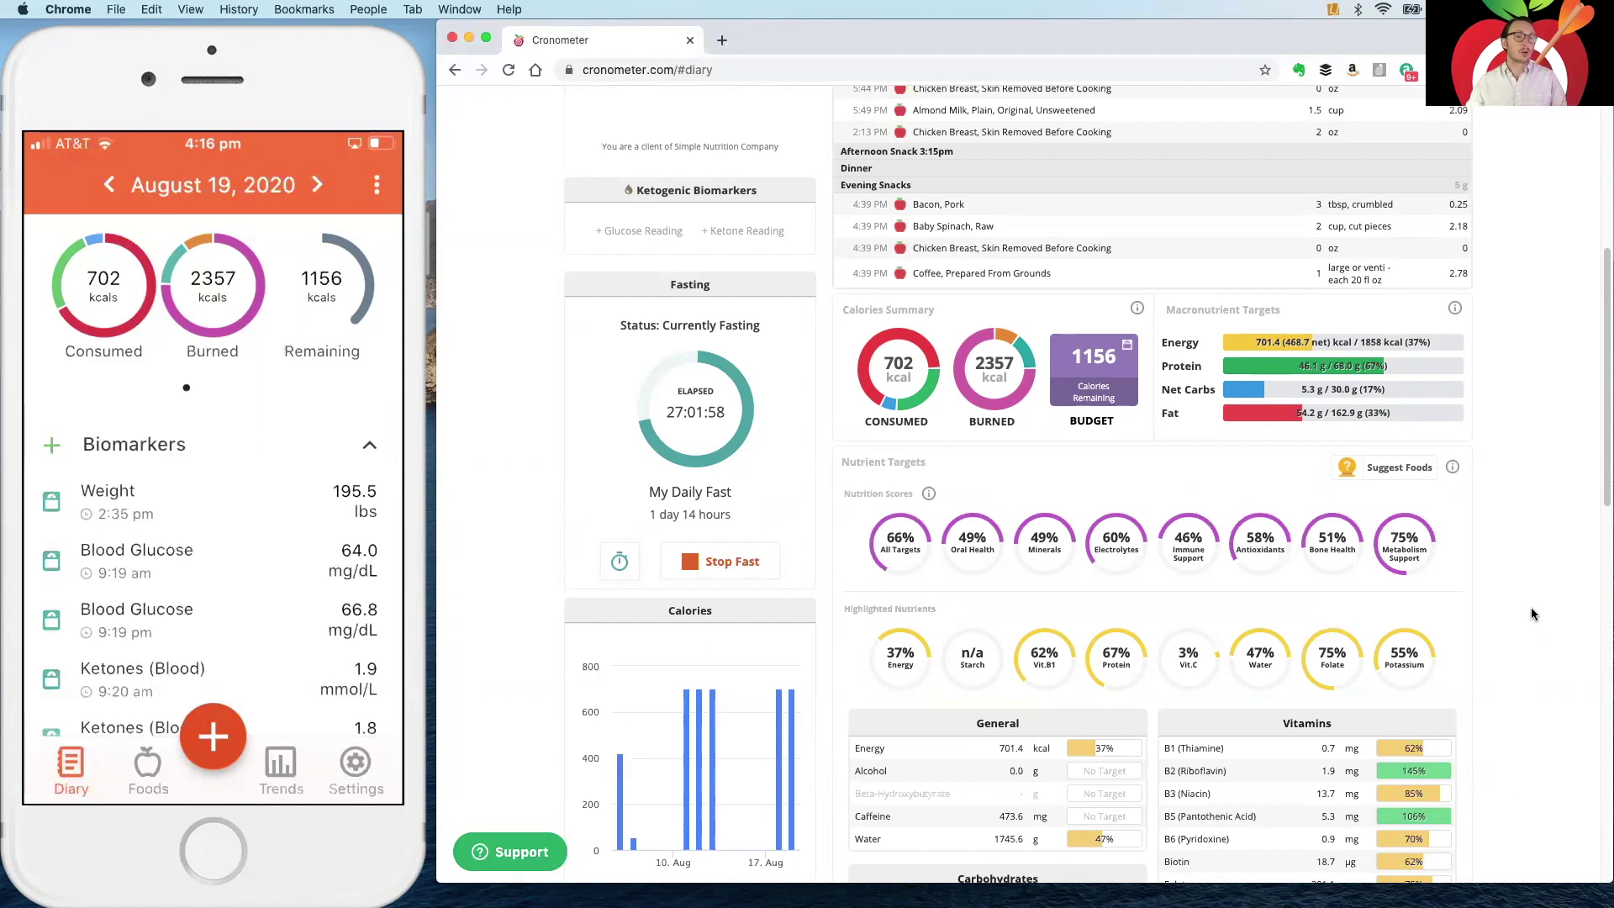
# Step: Use Suggest Foods to list Oracle suggestions, led by Spinach, Cooked from Fresh and Pecans, Raw
pyautogui.click(1401, 471)
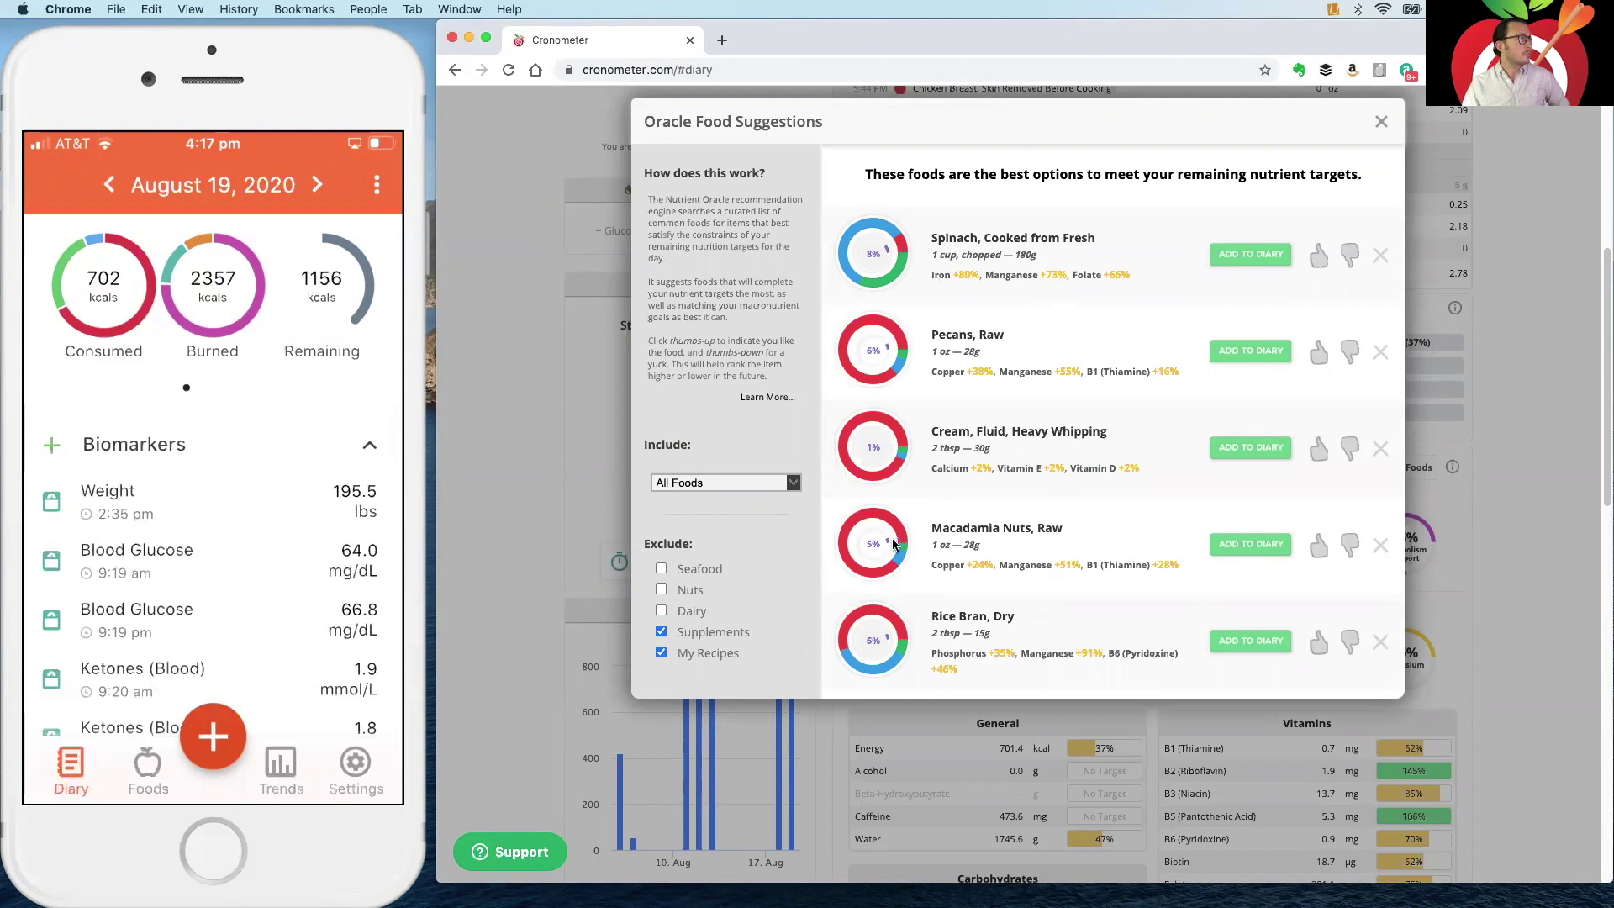
pyautogui.moveTo(890, 378)
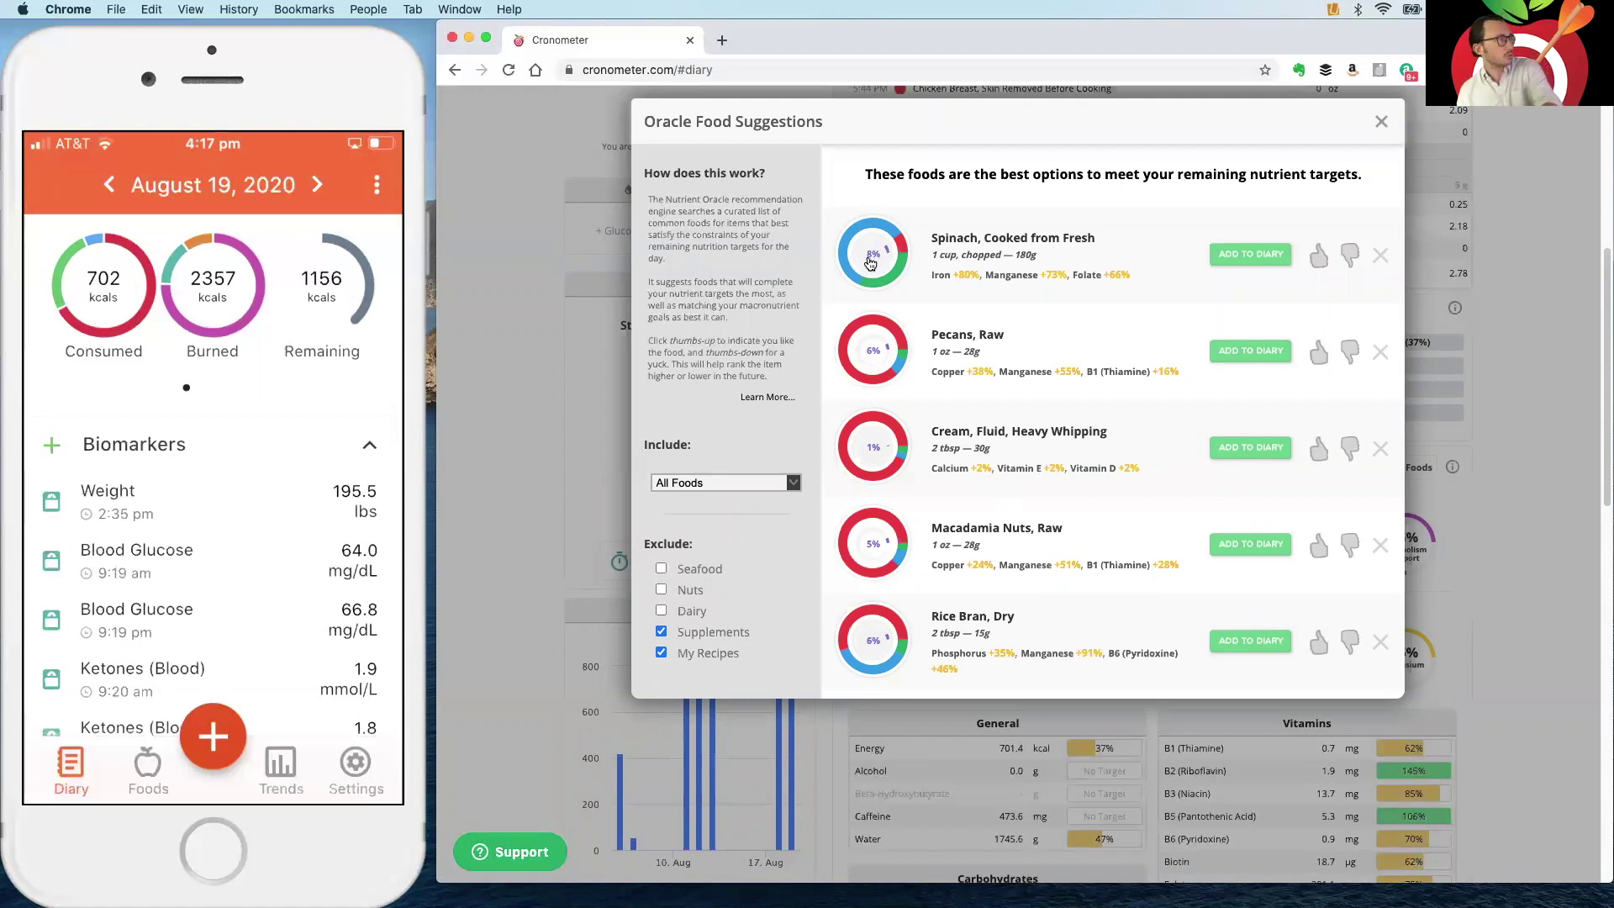
pyautogui.scroll(5, 873, 262)
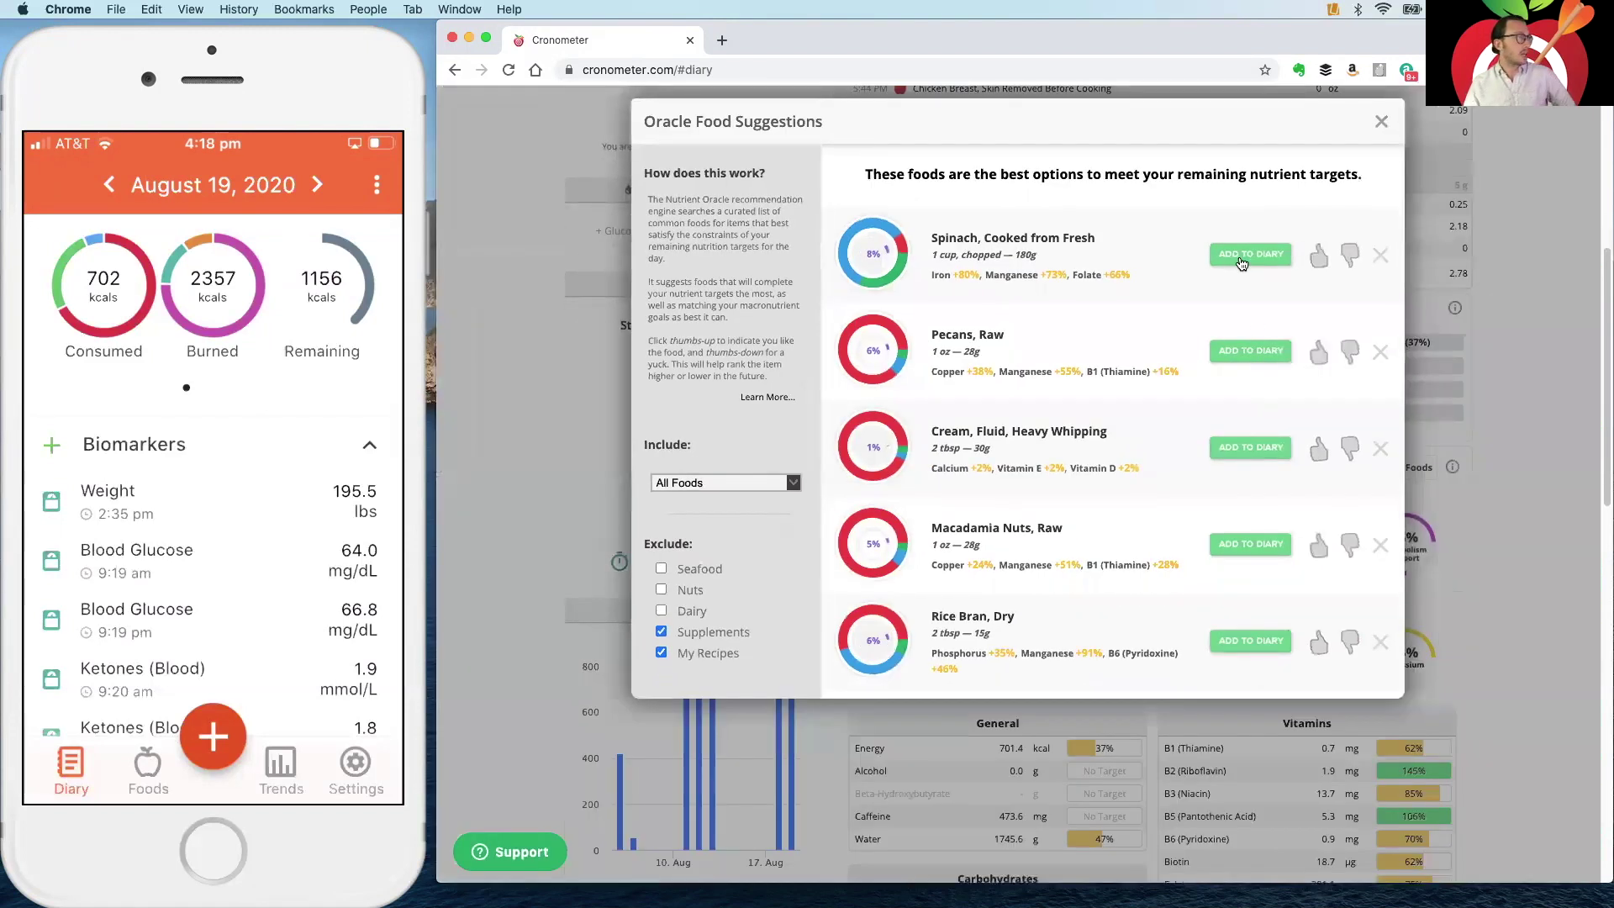
# Step: Give the Spinach, Cooked from Fresh suggestion a thumbs-up, then a thumbs-down
pyautogui.click(1320, 258)
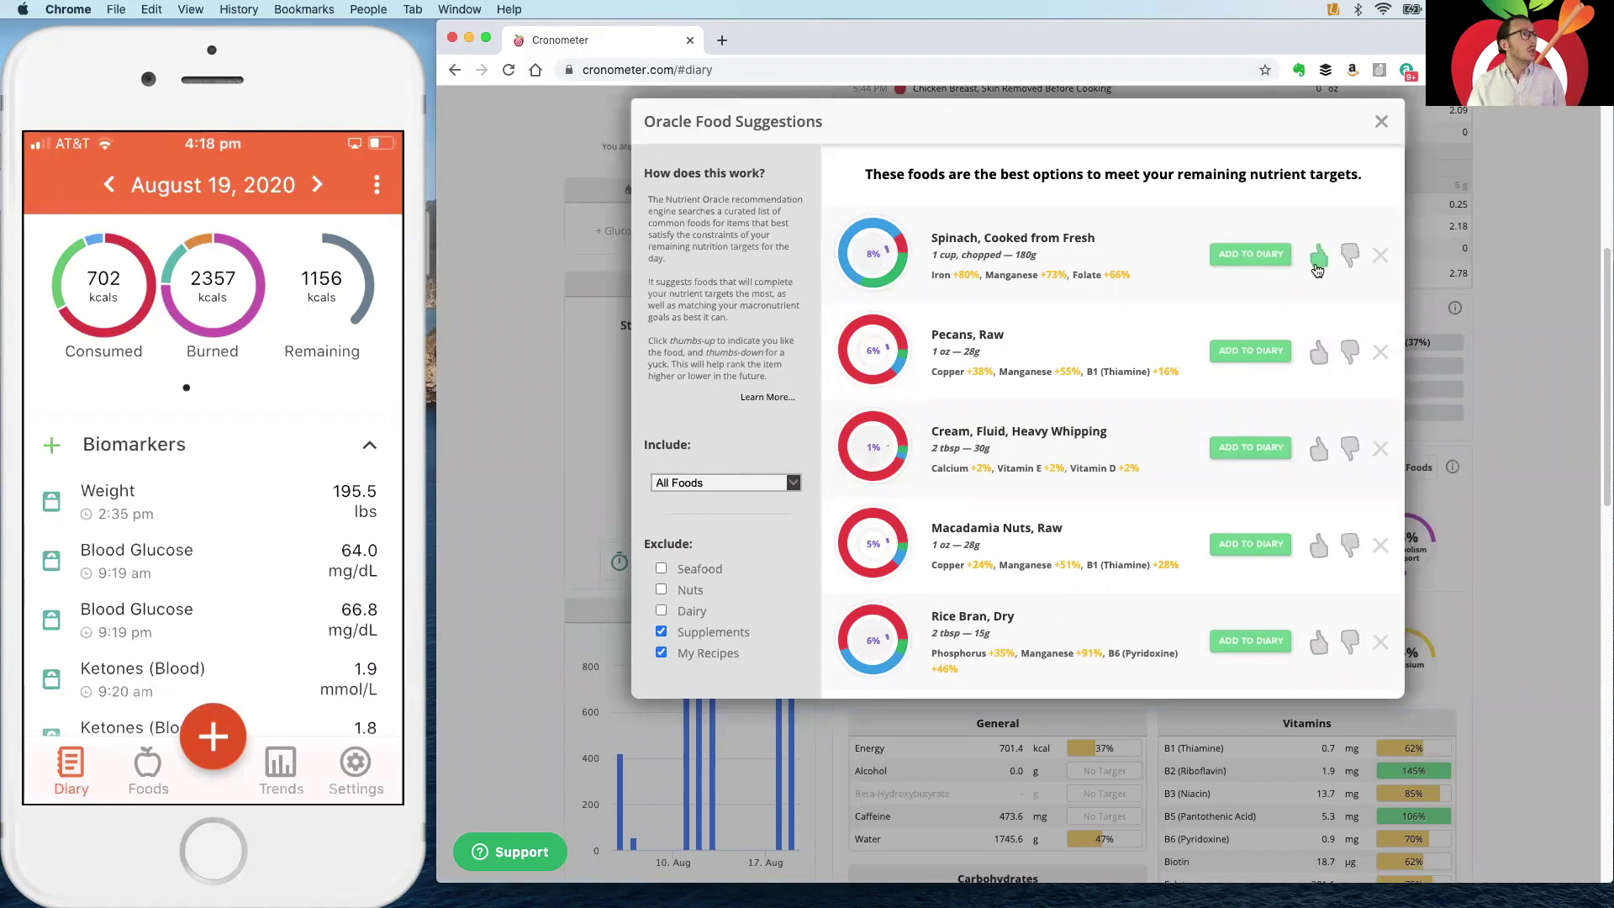
pyautogui.click(1351, 257)
pyautogui.click(1351, 257)
pyautogui.click(1354, 262)
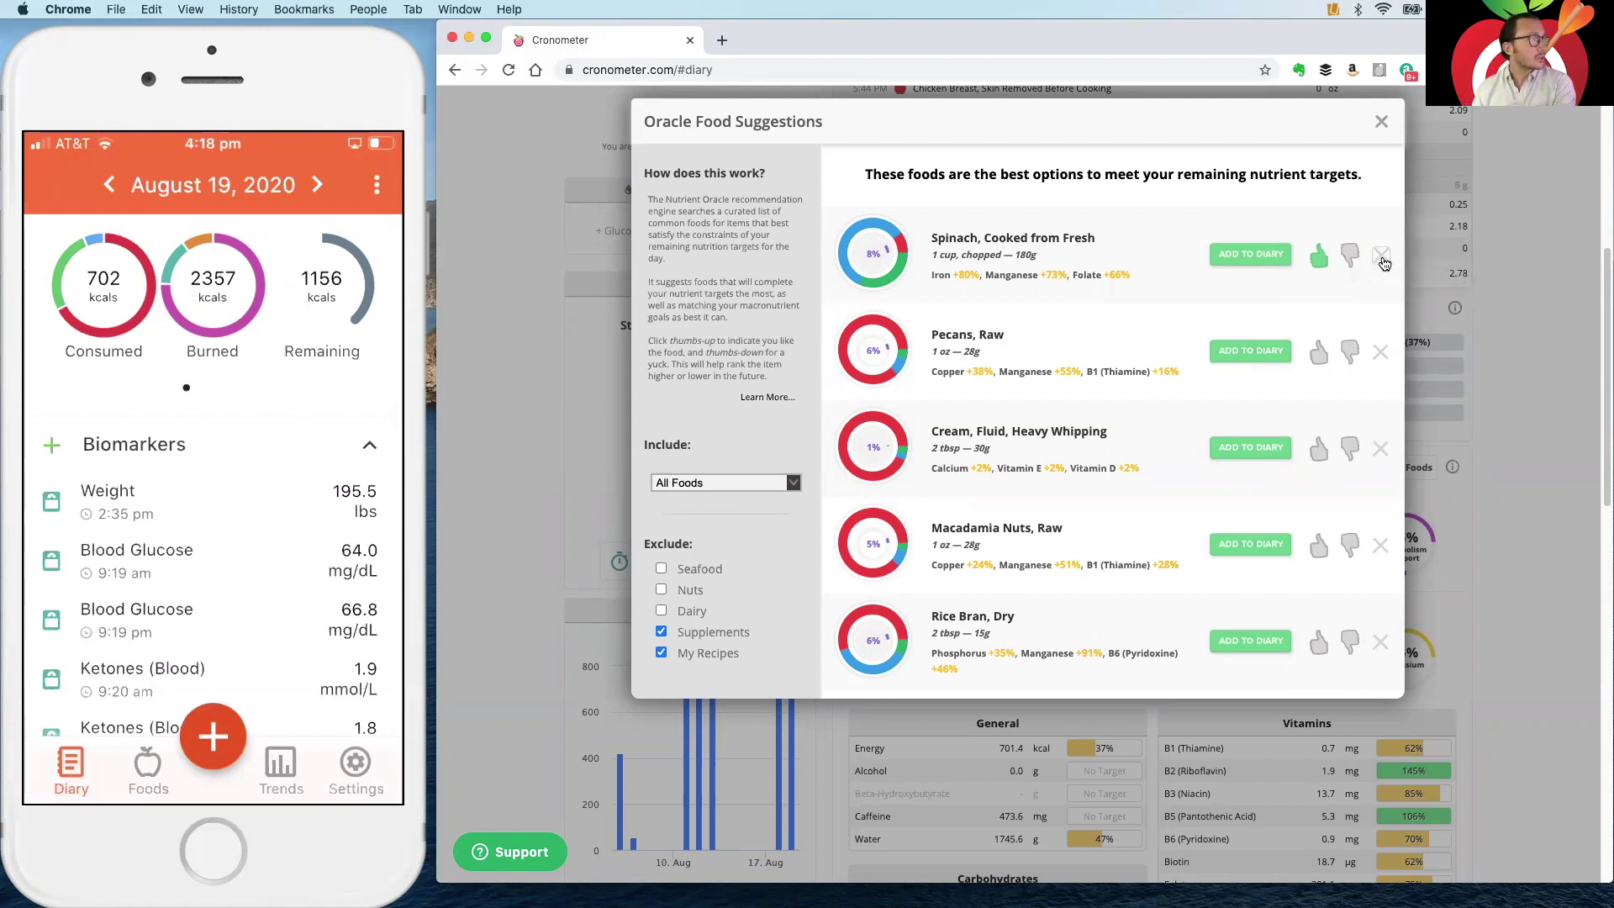
# Step: Dismiss the top Oracle suggestions, including Rice Bran and Walnuts, until Spinach with Cheese Sauce leads
pyautogui.click(1381, 260)
pyautogui.click(1382, 260)
pyautogui.click(1382, 260)
pyautogui.click(1382, 260)
pyautogui.click(1383, 261)
pyautogui.click(1383, 260)
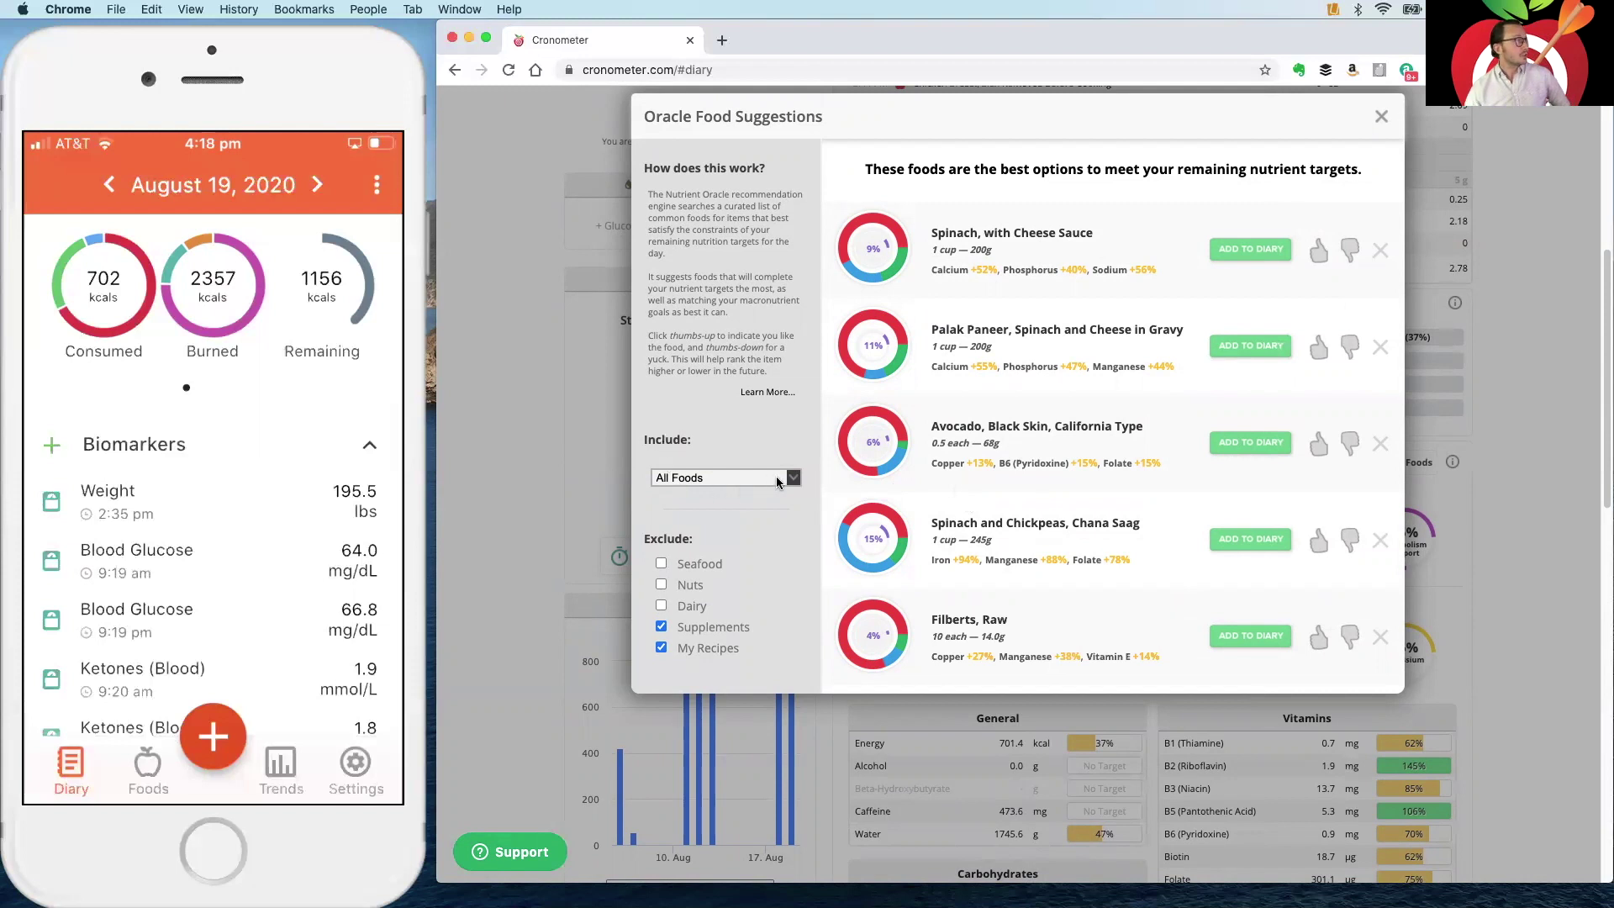
# Step: Check the Include filter choices and leave it set to All Foods
pyautogui.click(791, 480)
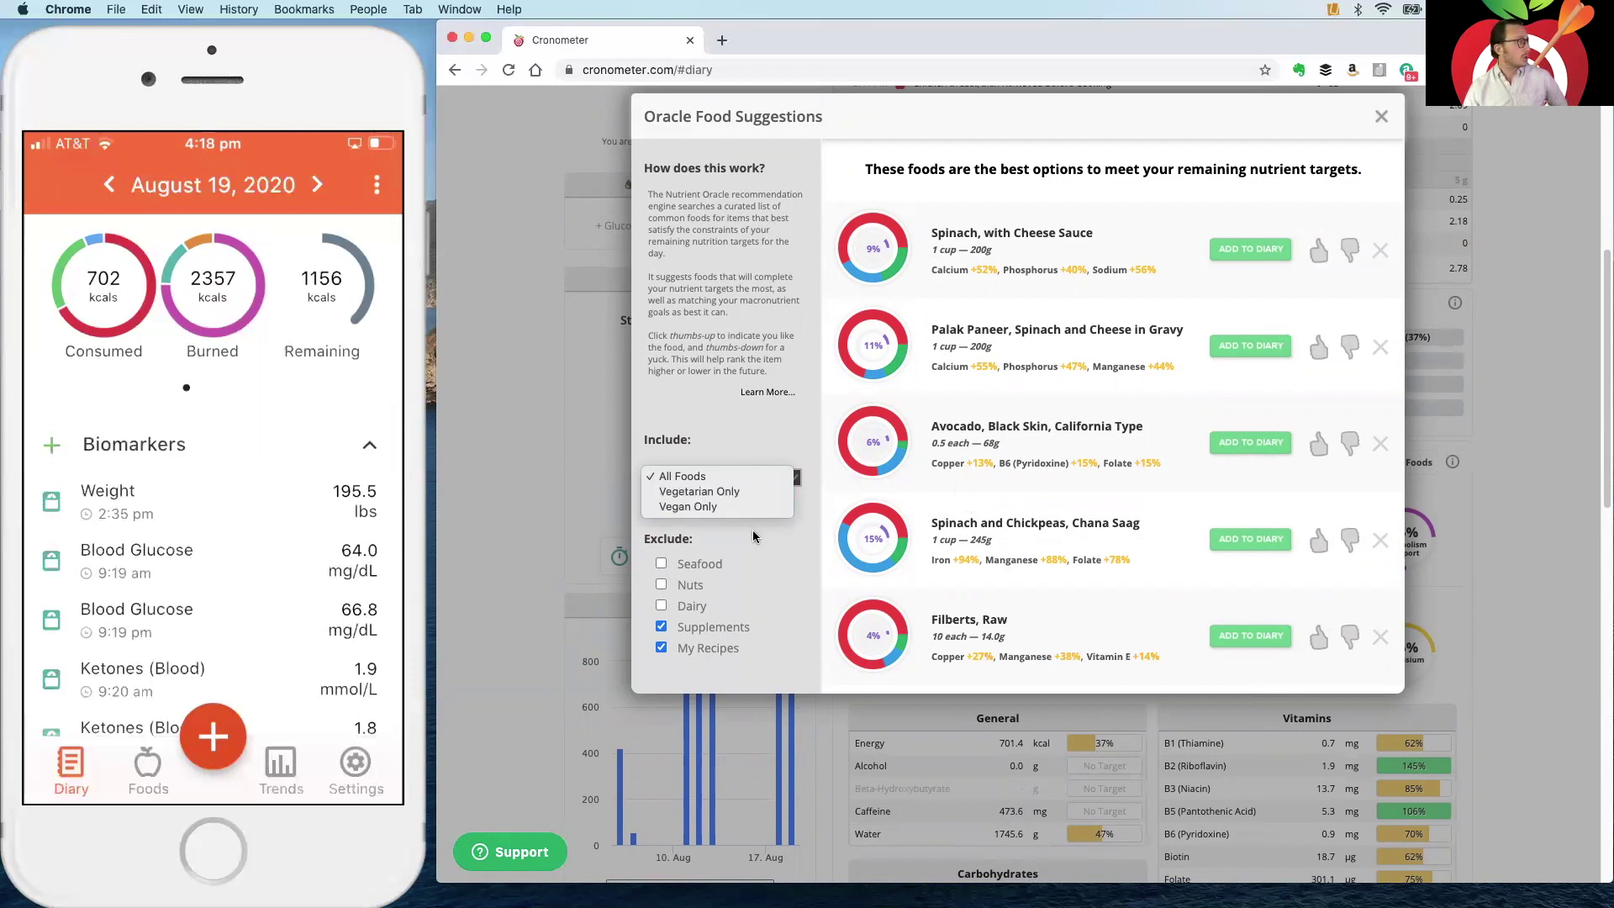
pyautogui.click(751, 592)
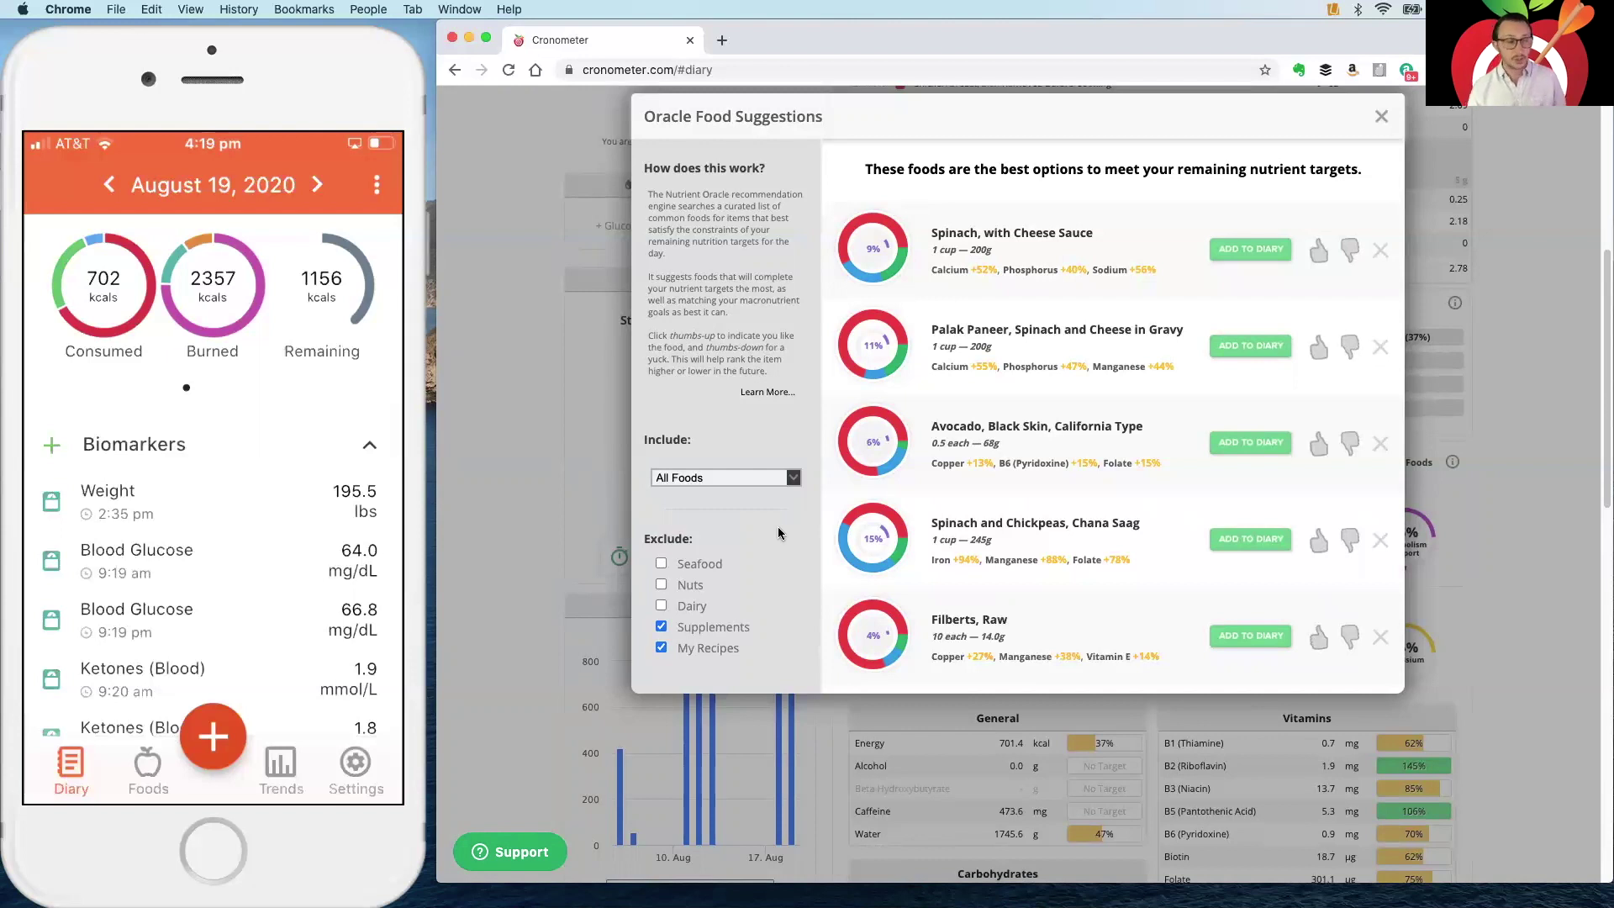
pyautogui.click(1381, 116)
pyautogui.scroll(10, 1530, 524)
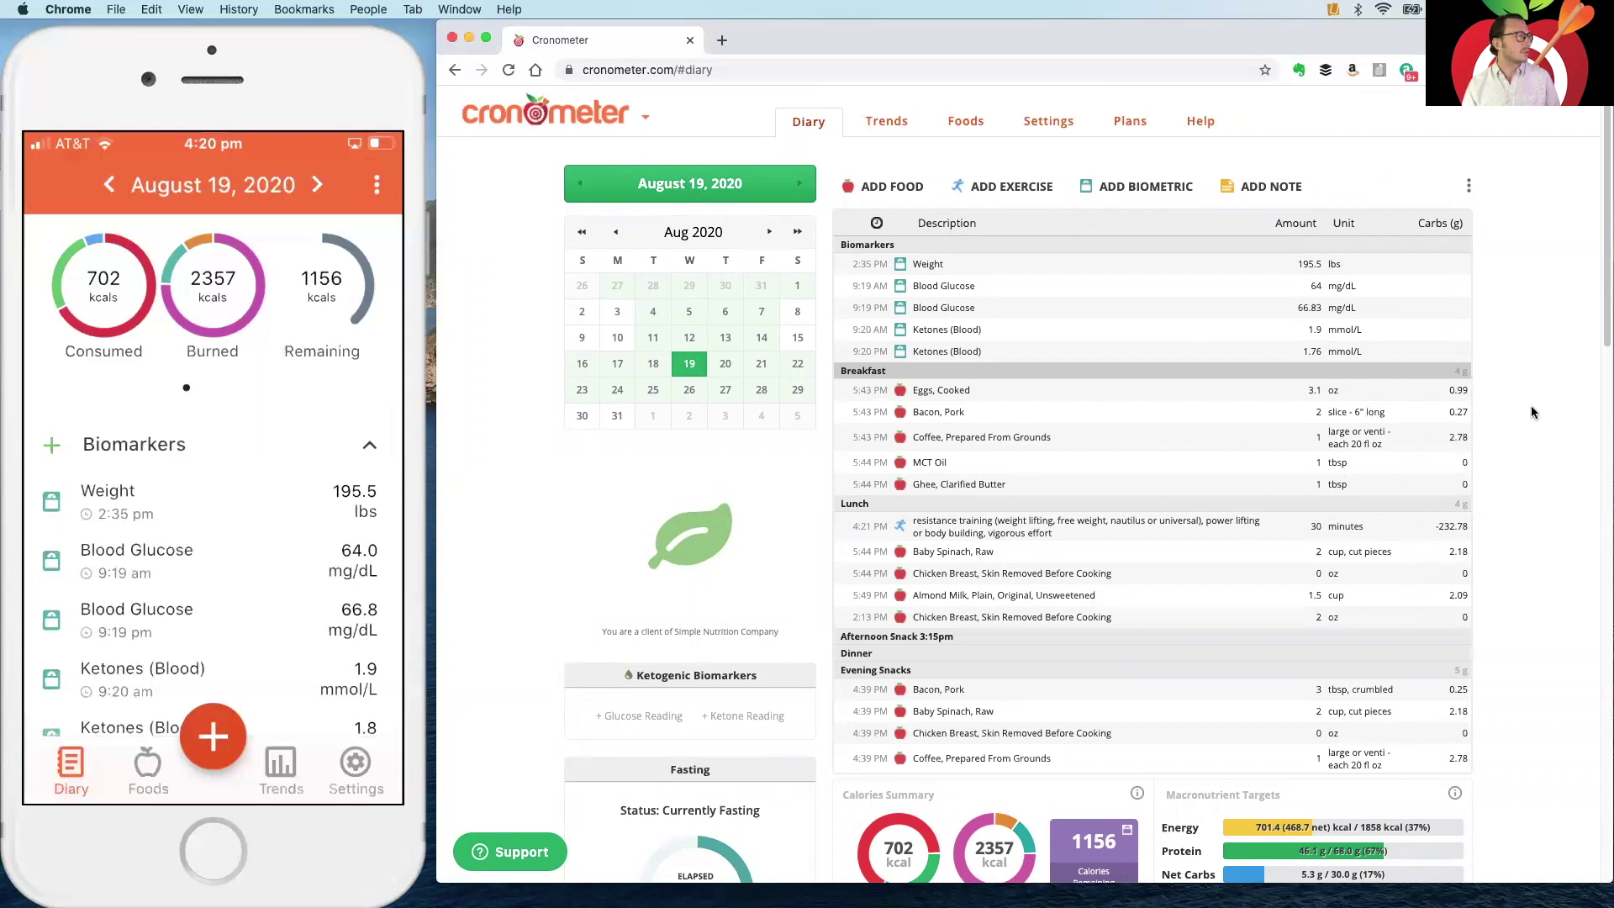
pyautogui.scroll(-5, 1532, 424)
pyautogui.scroll(-15, 1531, 424)
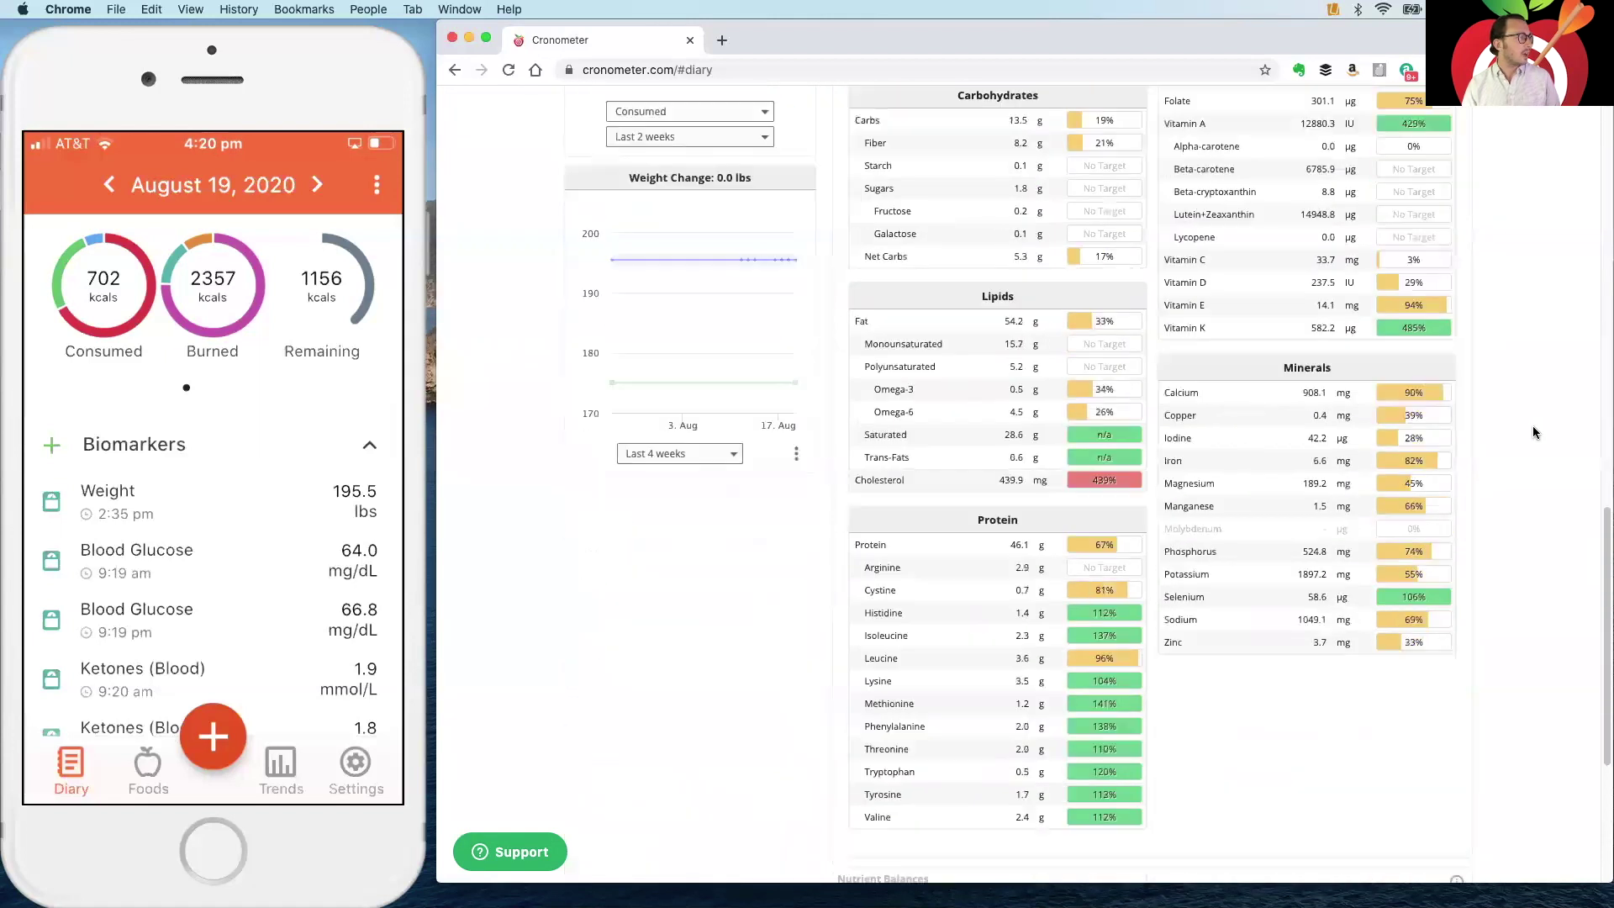
pyautogui.scroll(15, 1531, 424)
pyautogui.scroll(4, 1532, 424)
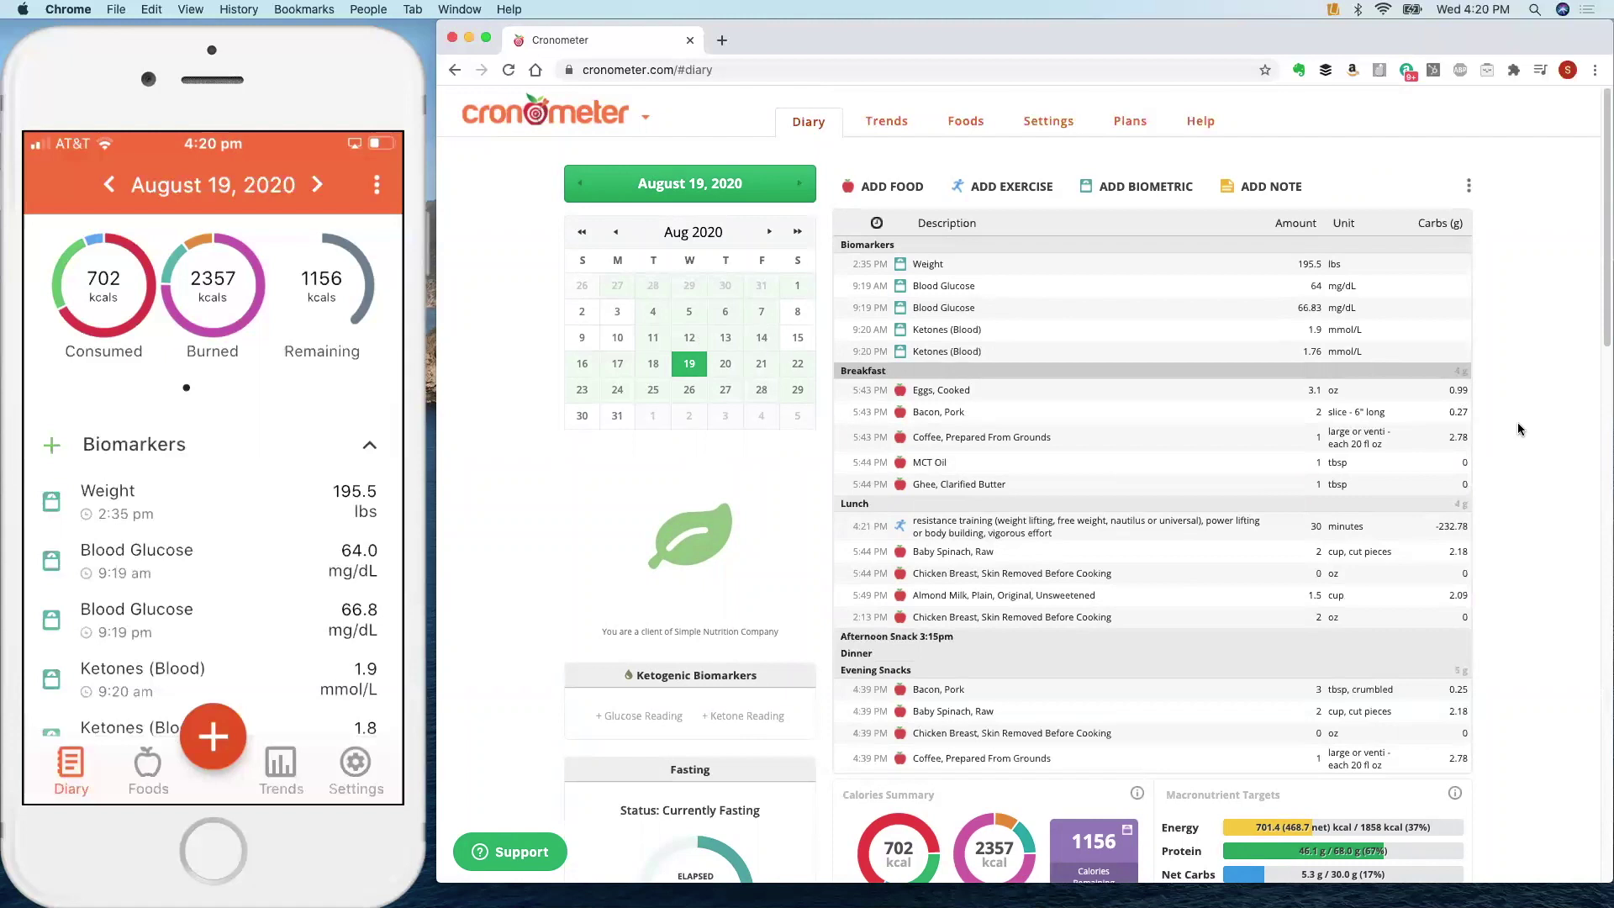
pyautogui.scroll(-3, 1518, 422)
pyautogui.scroll(3, 1518, 423)
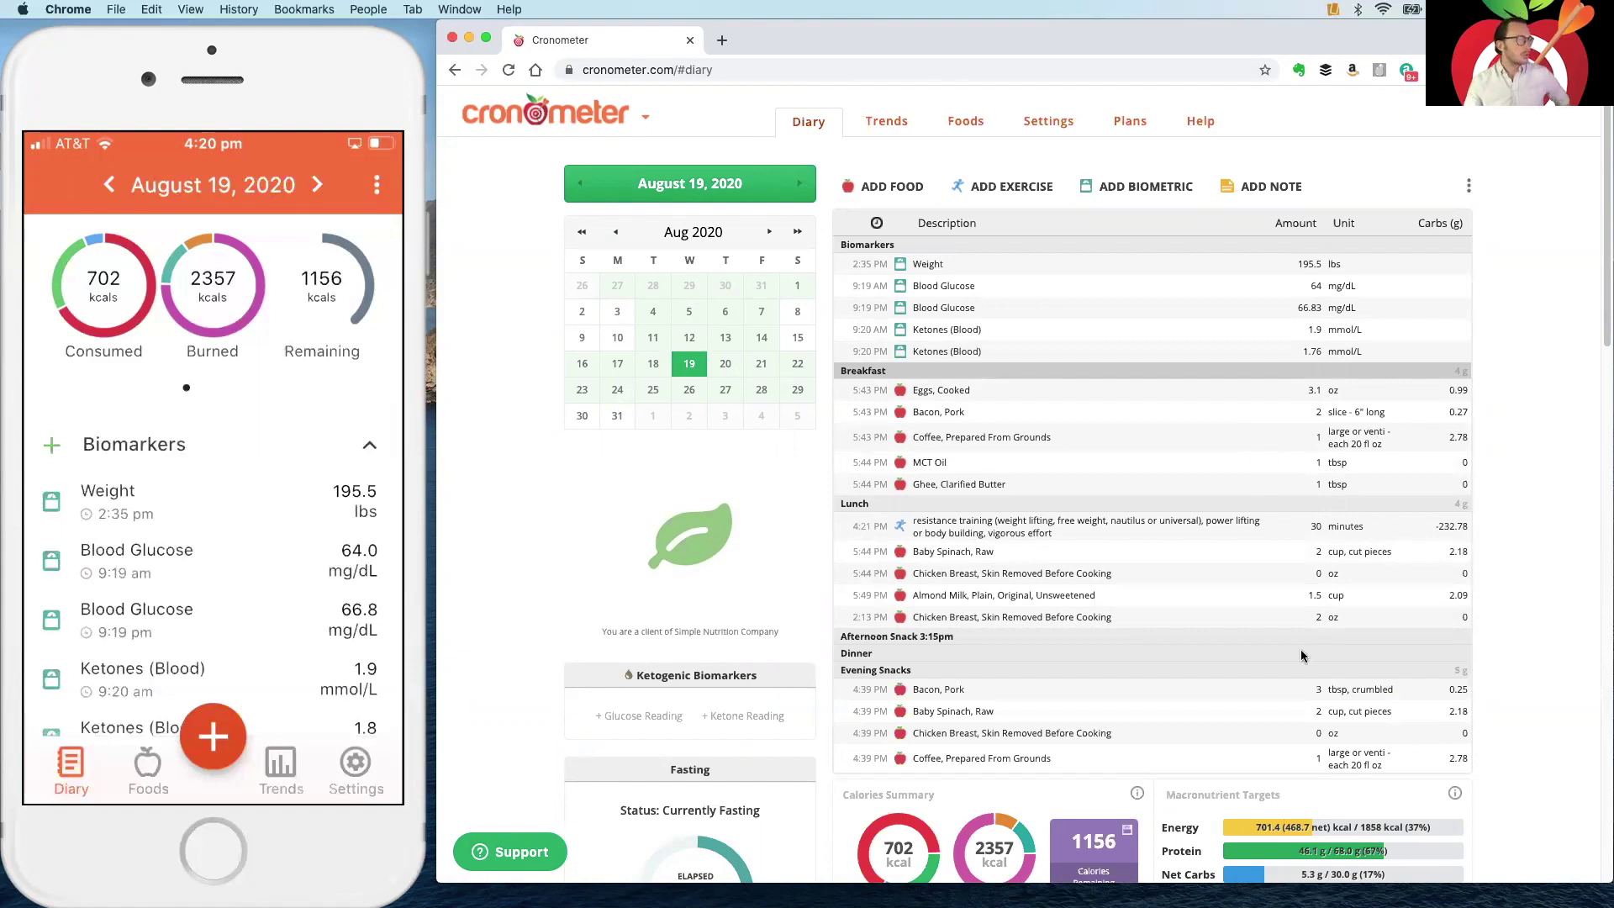
pyautogui.scroll(-5, 1299, 649)
pyautogui.moveTo(1208, 583)
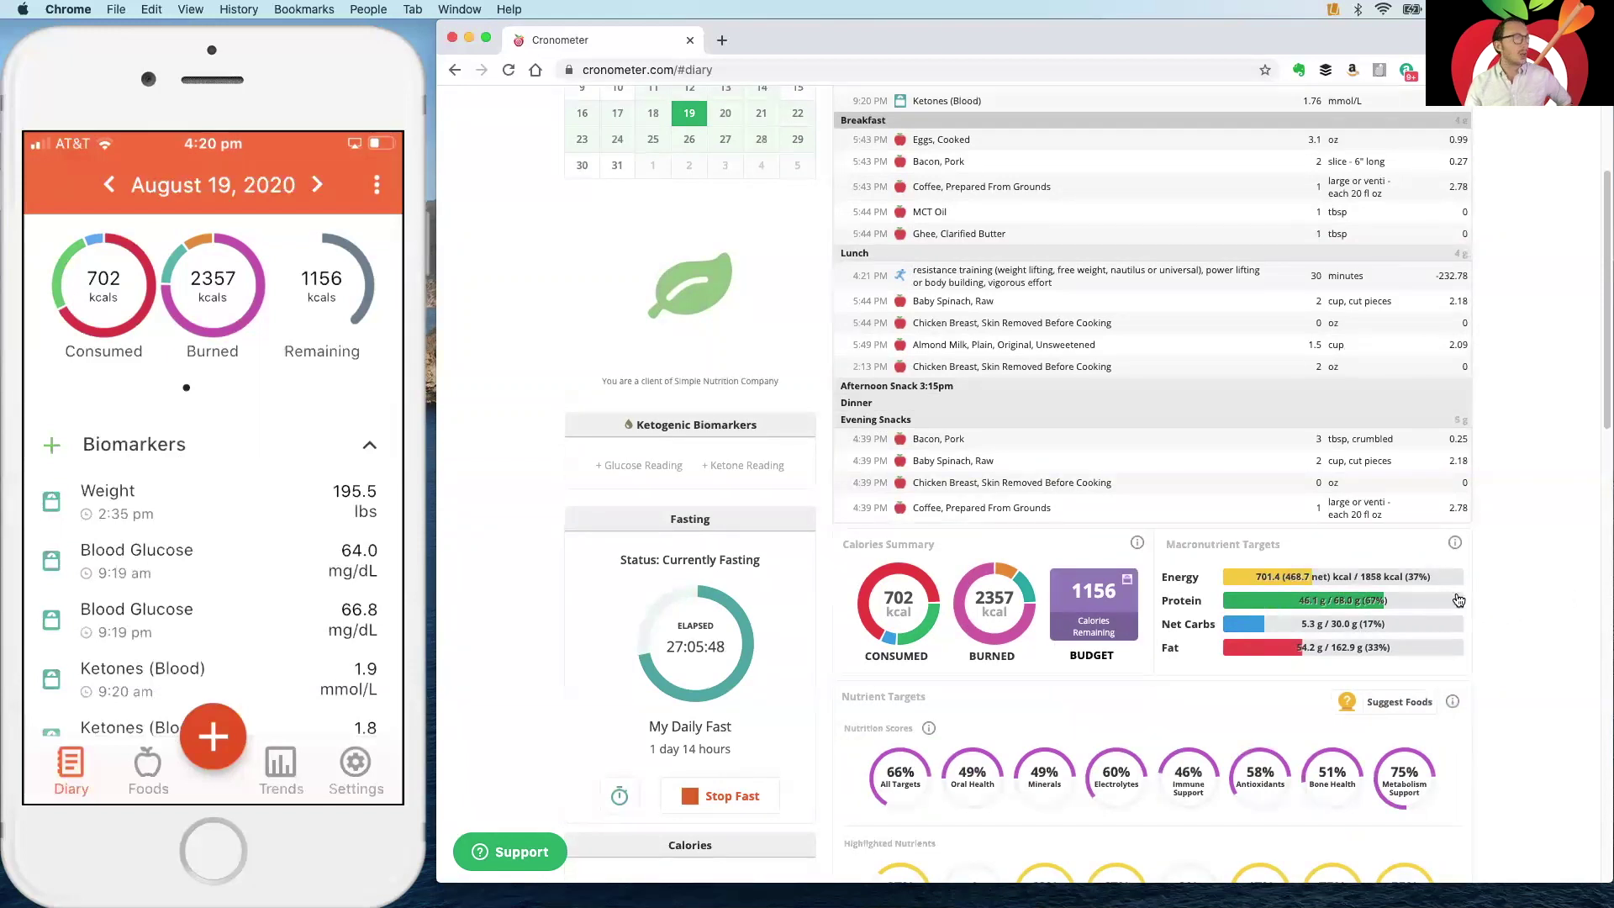
pyautogui.moveTo(1439, 601)
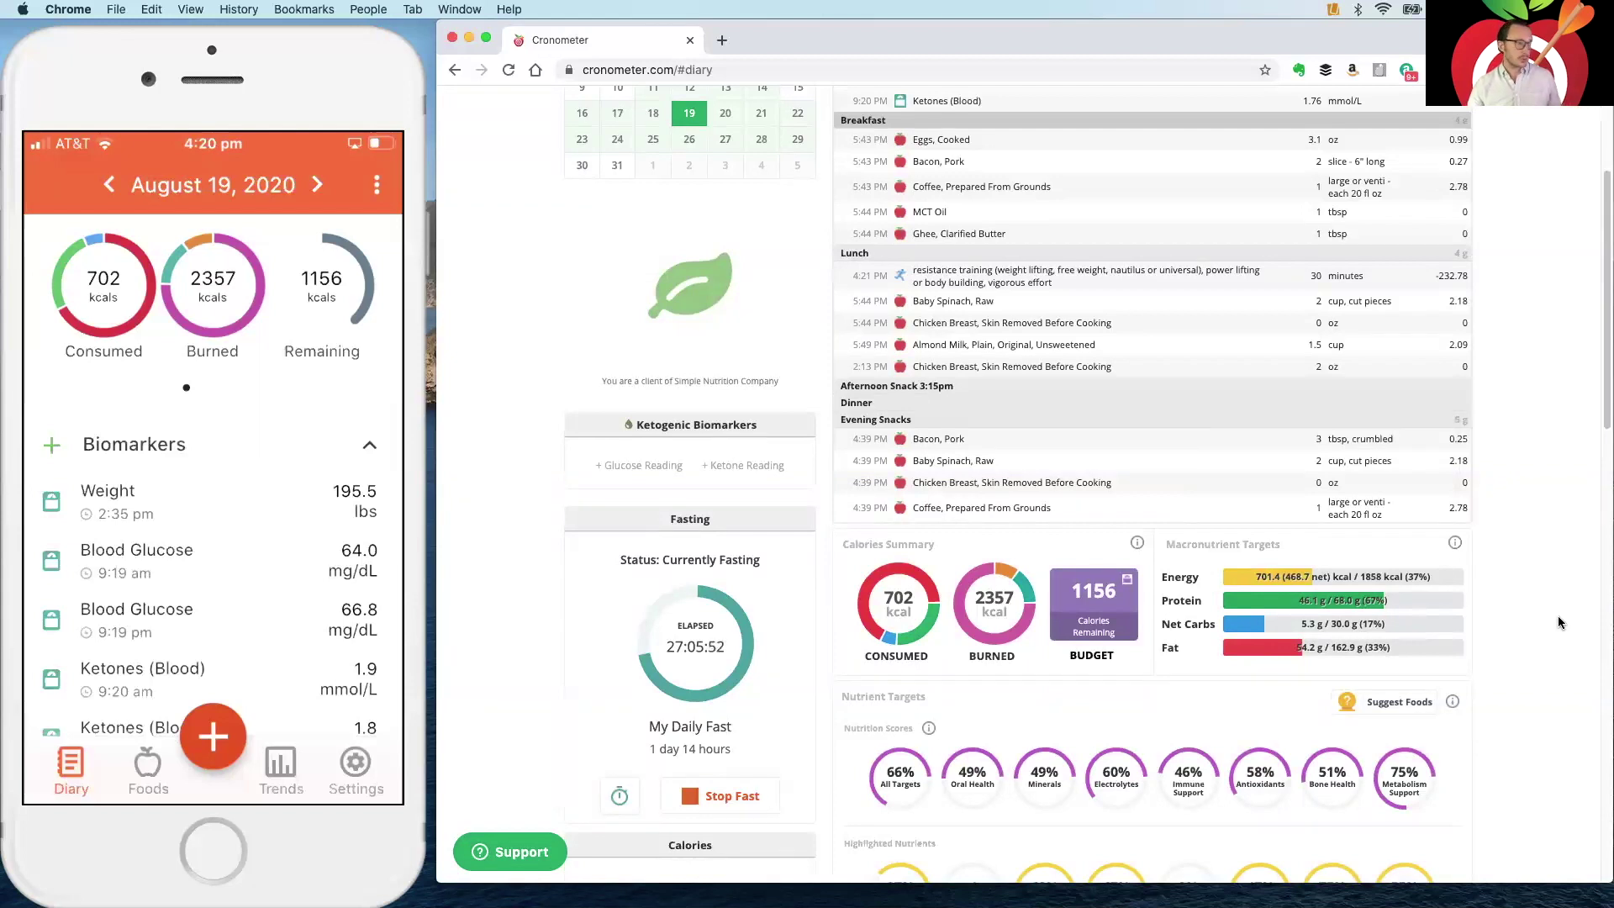
pyautogui.scroll(3, 1556, 612)
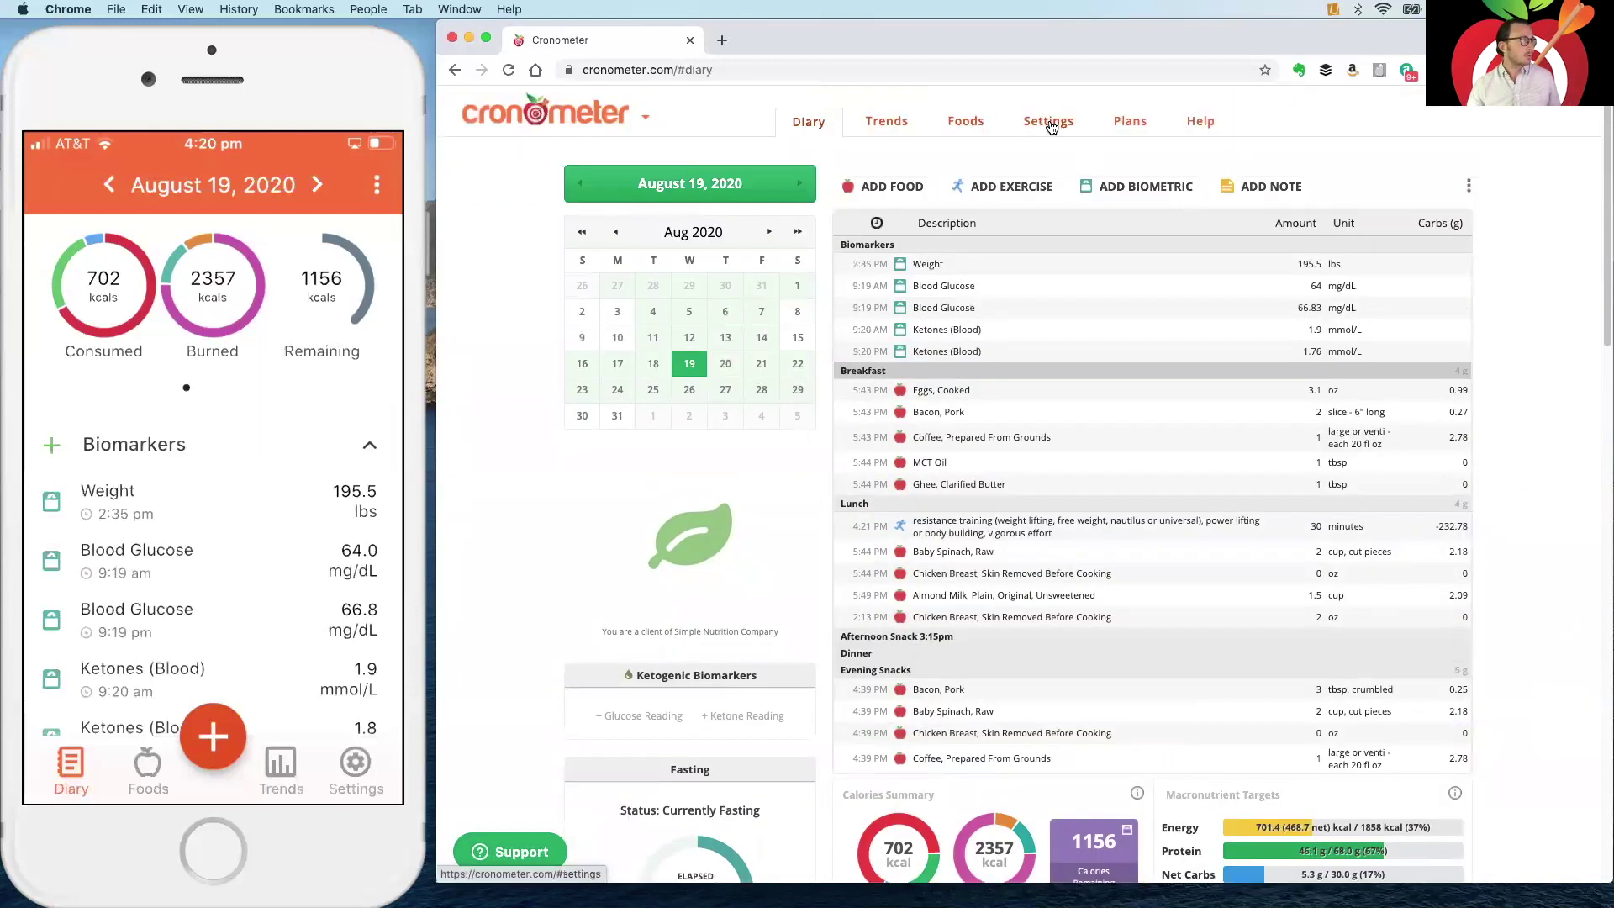
pyautogui.click(1048, 121)
pyautogui.click(945, 160)
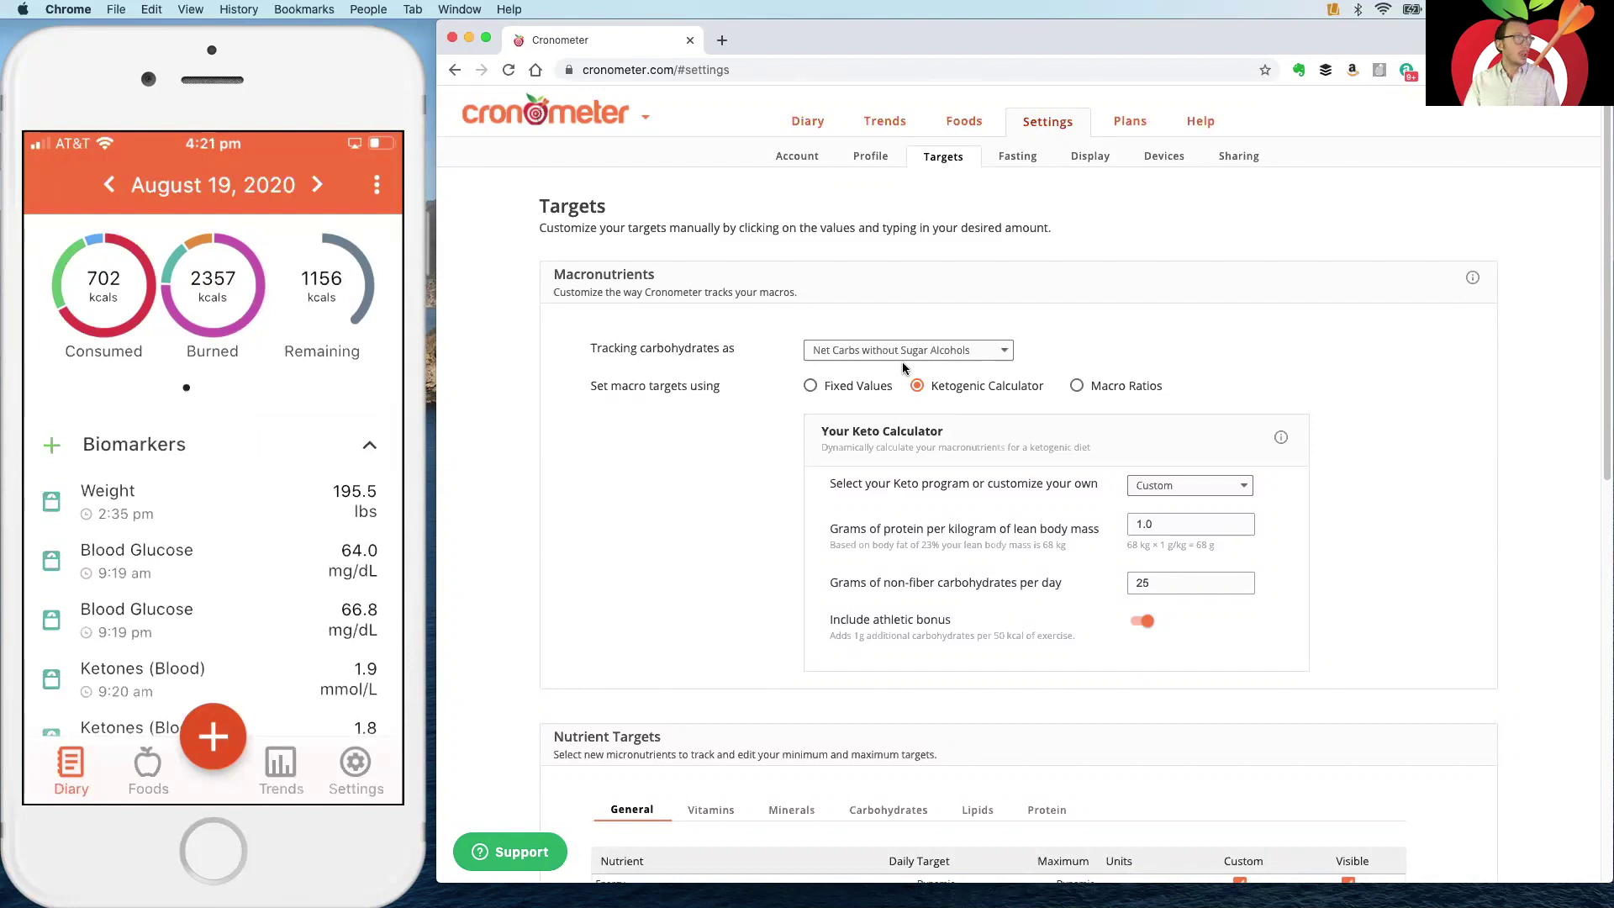
pyautogui.click(808, 126)
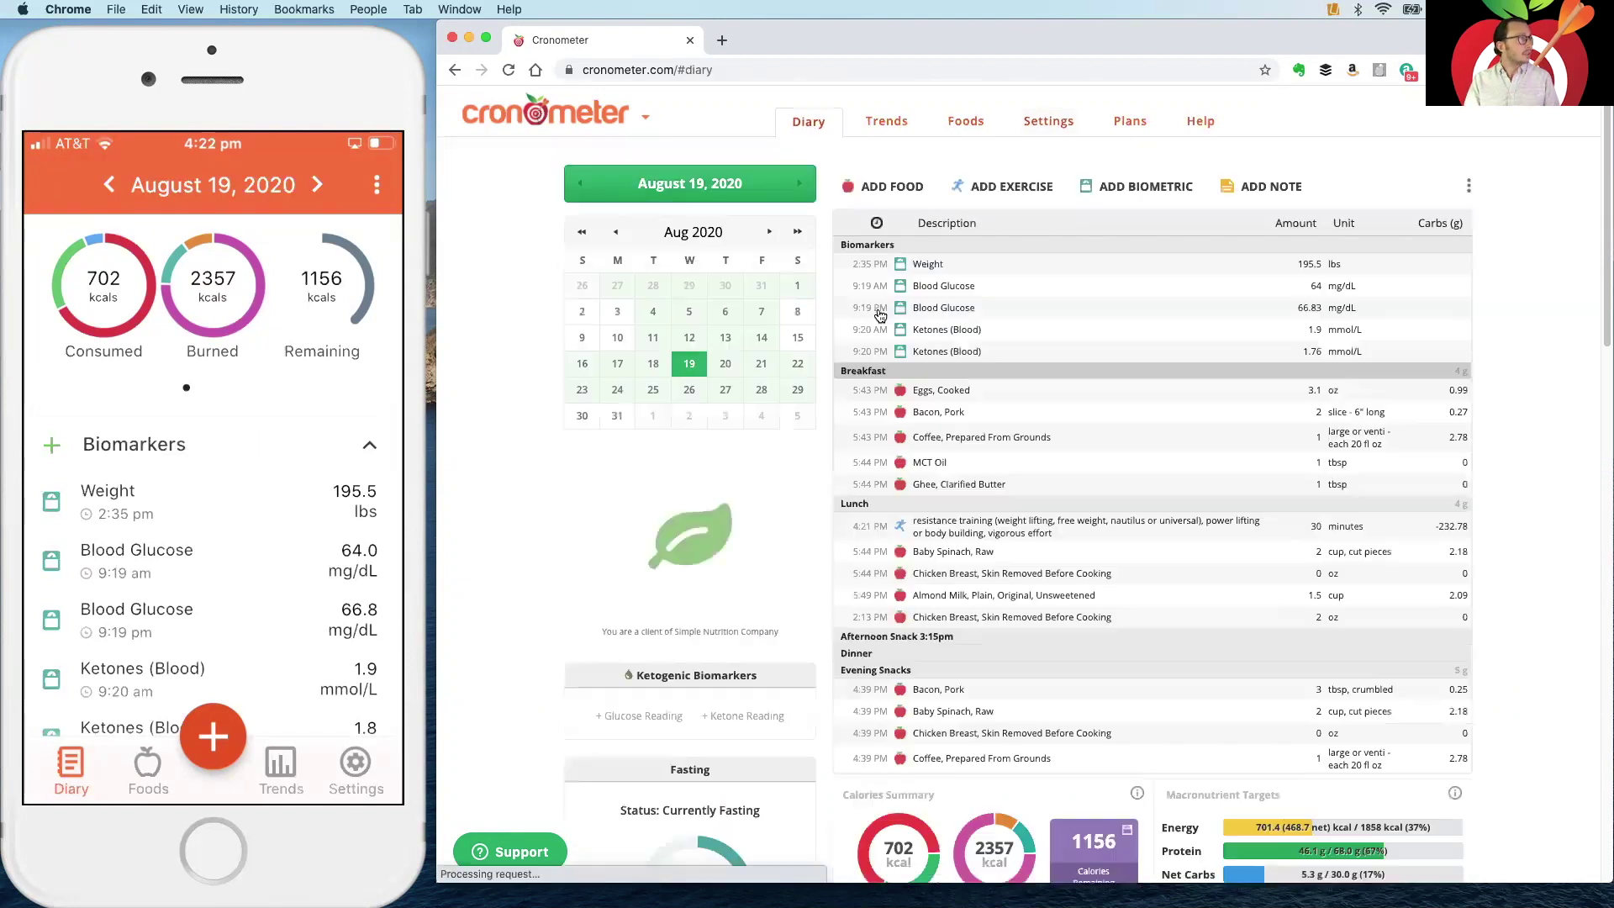
# Step: Review the Protein, Net Carbs and Fat bars, then bring up the Add Biometric list
pyautogui.scroll(-4, 1008, 589)
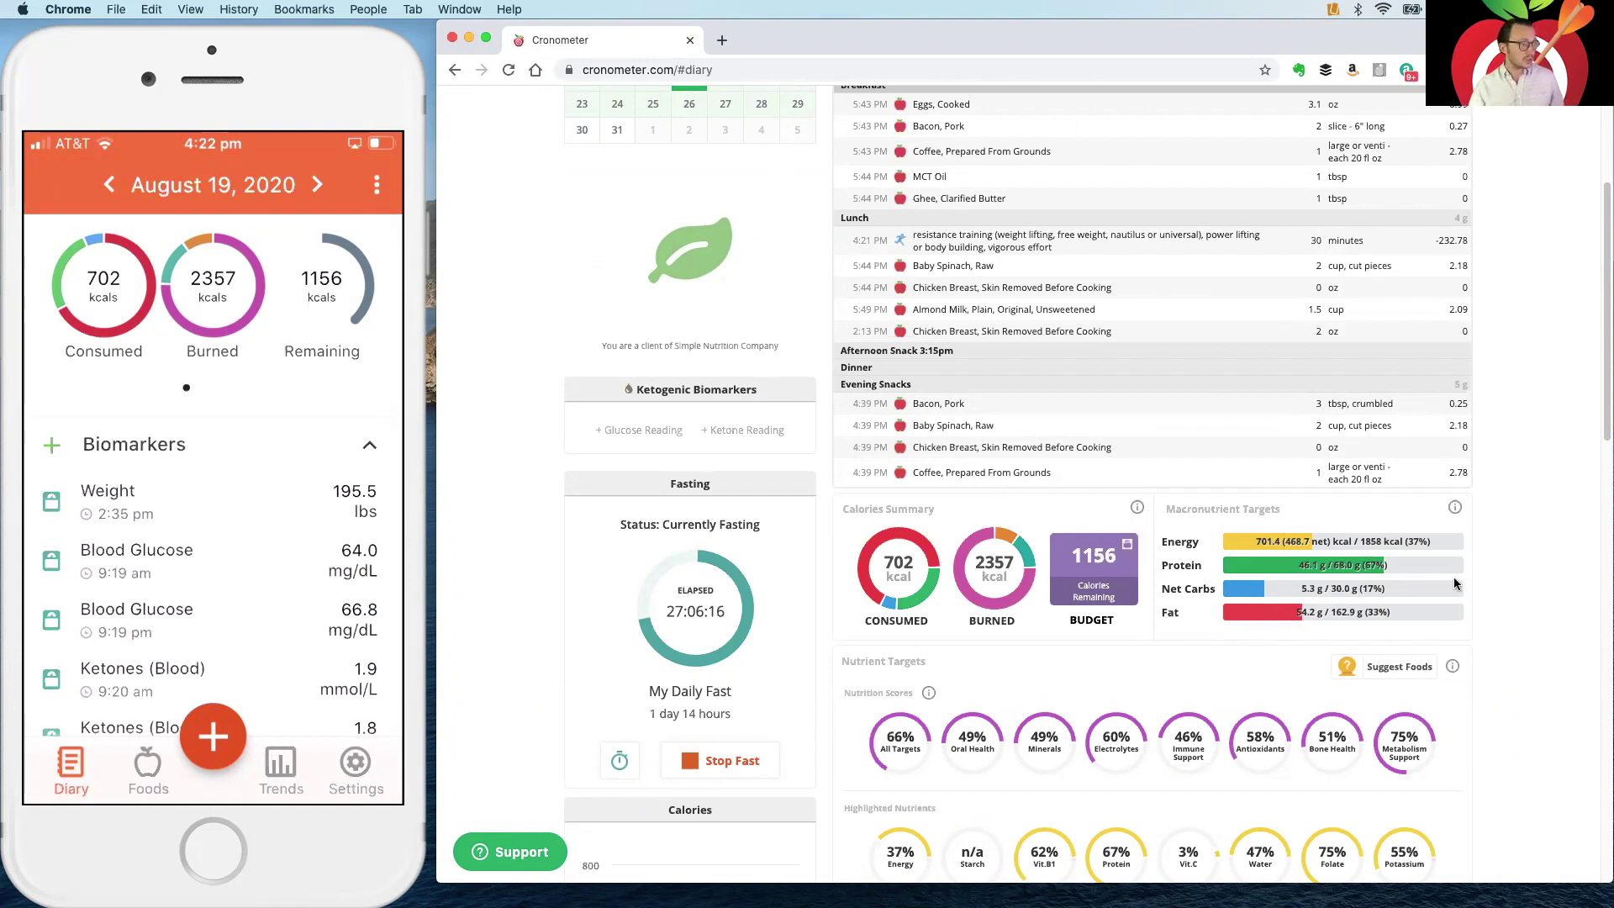
pyautogui.moveTo(1259, 578)
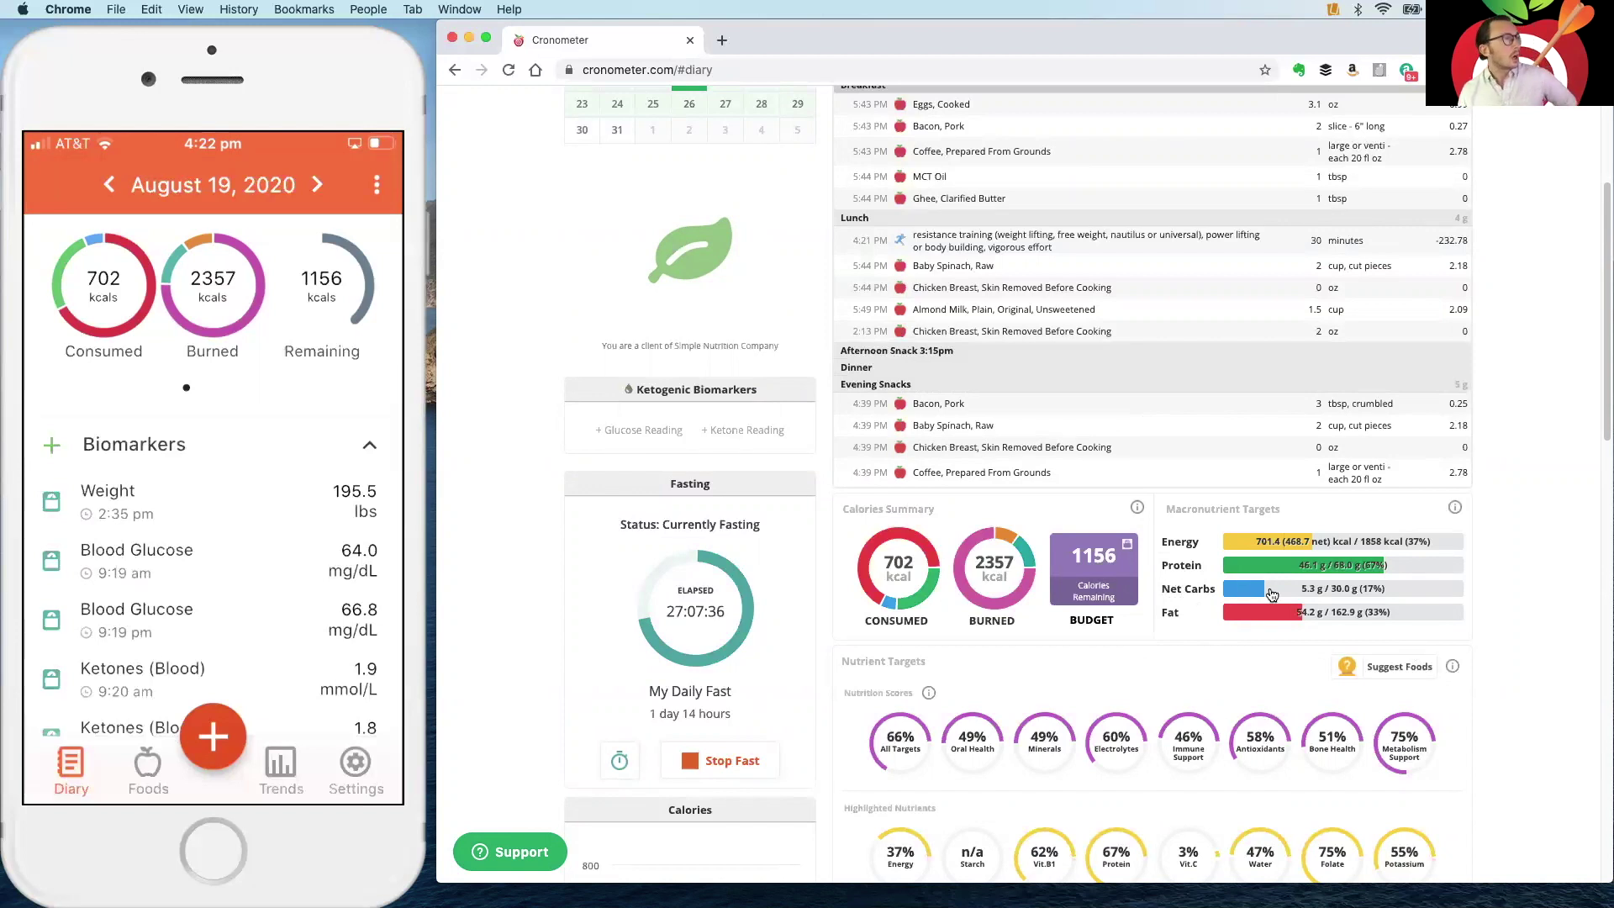
pyautogui.moveTo(1245, 594)
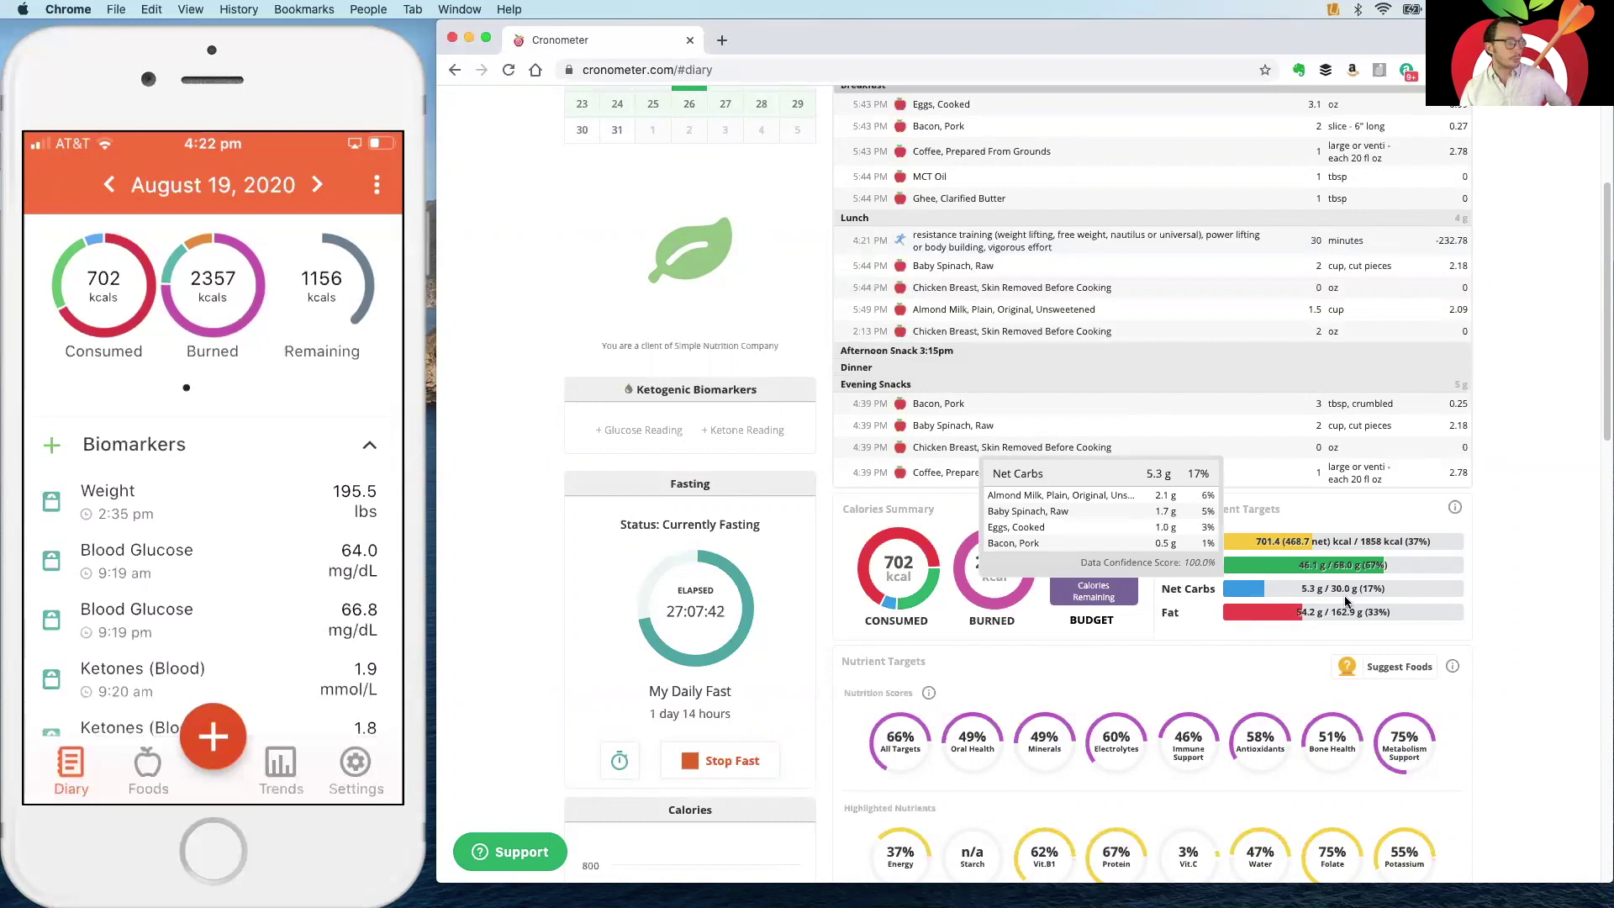
pyautogui.moveTo(1320, 617)
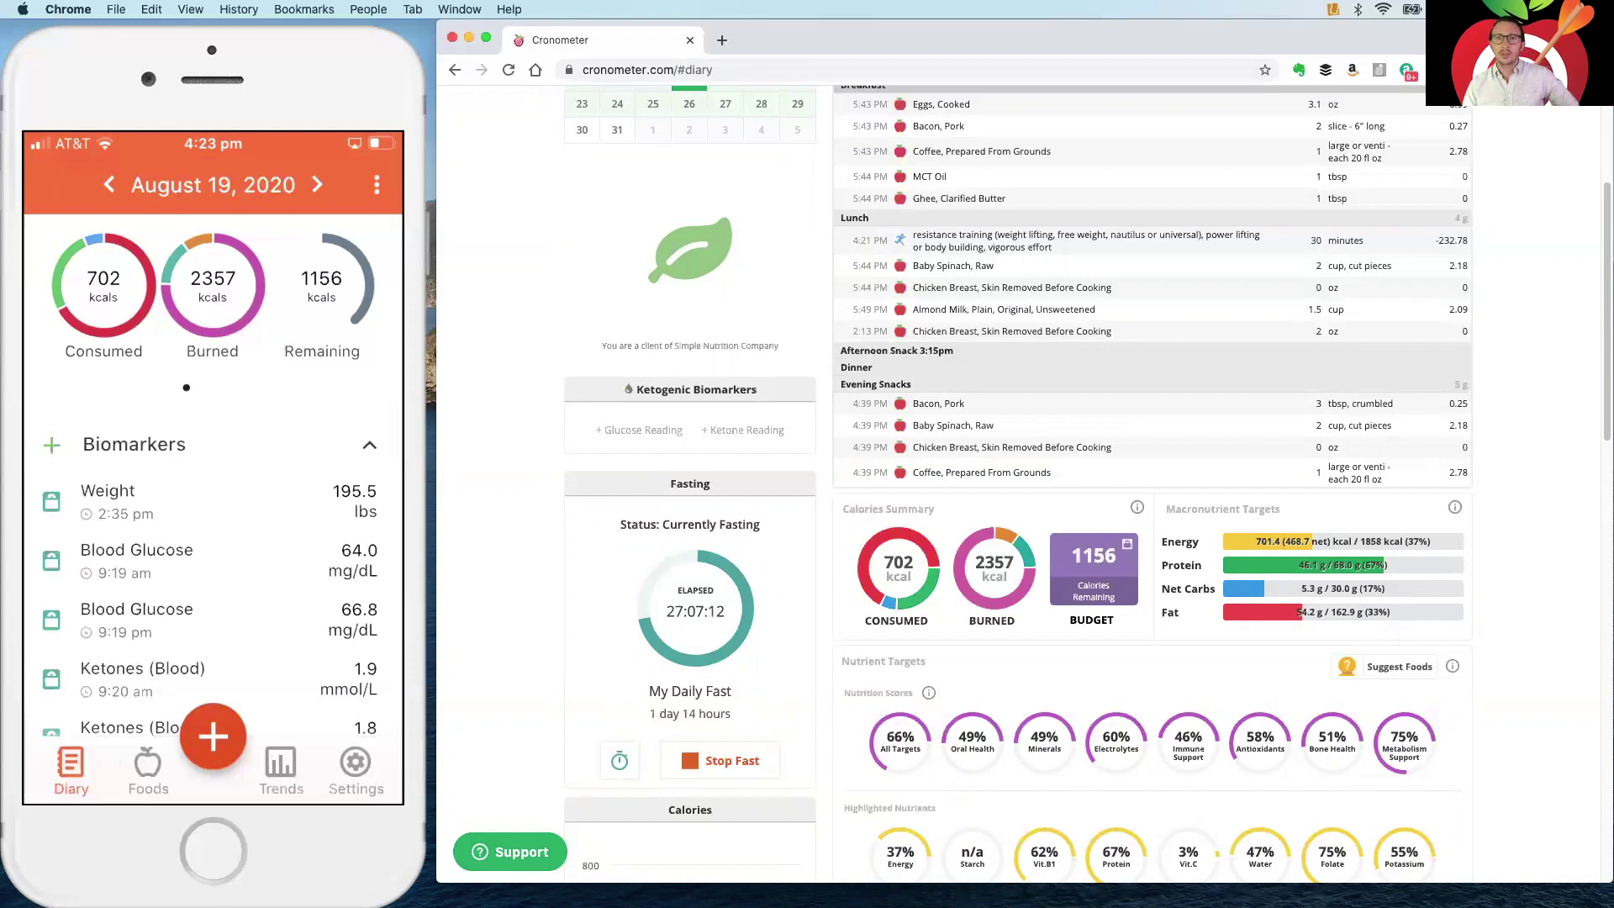
pyautogui.scroll(4, 1126, 183)
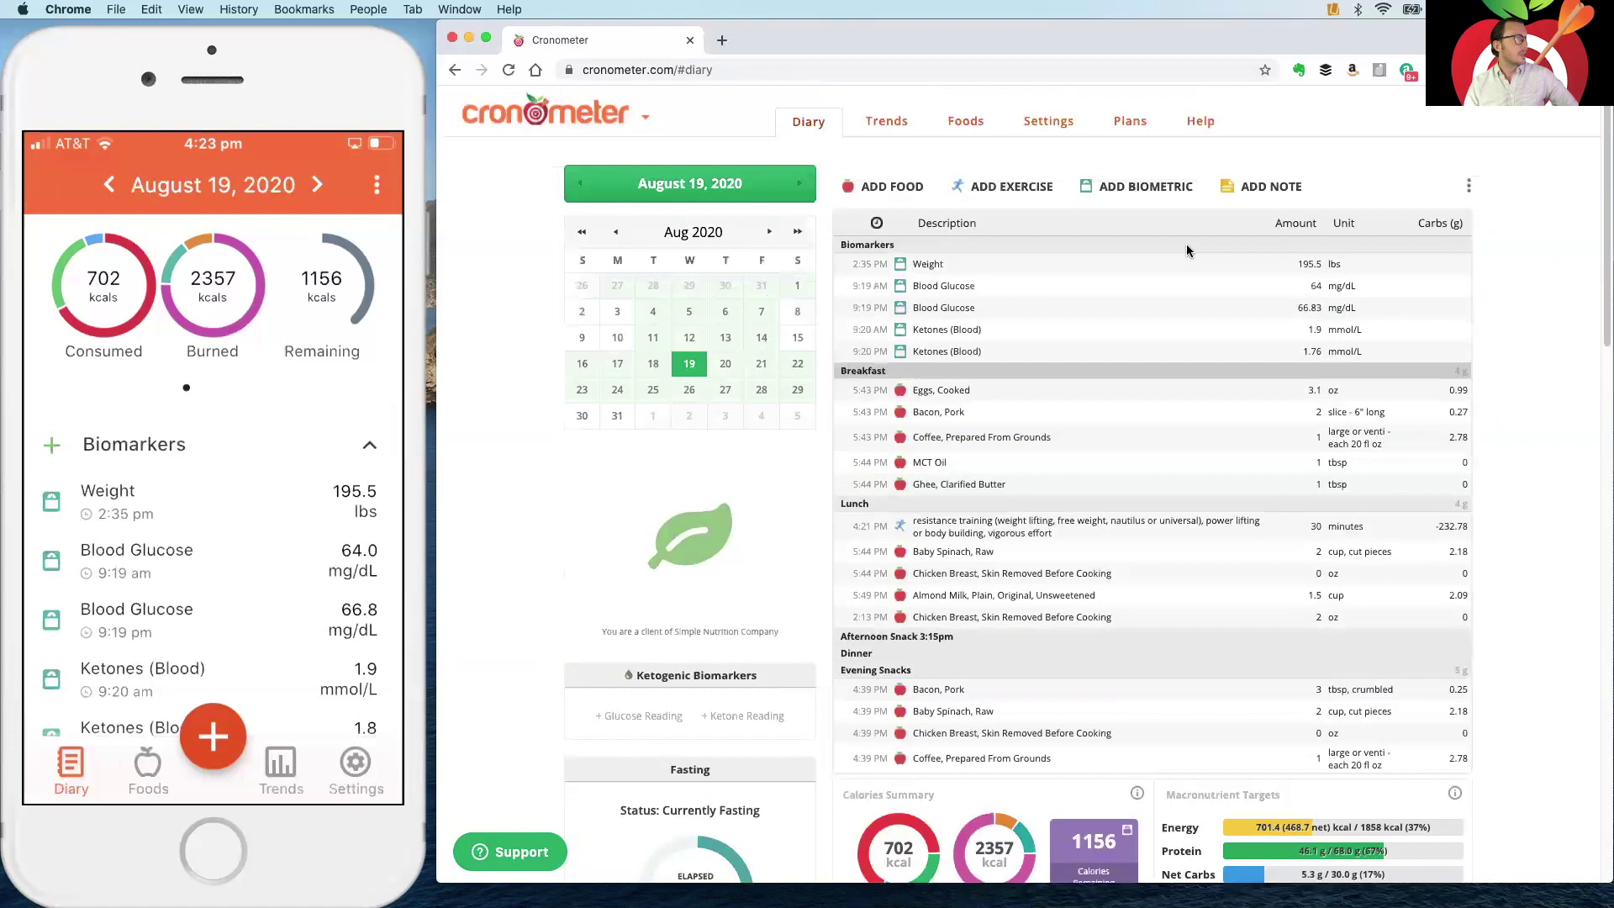
pyautogui.click(1118, 188)
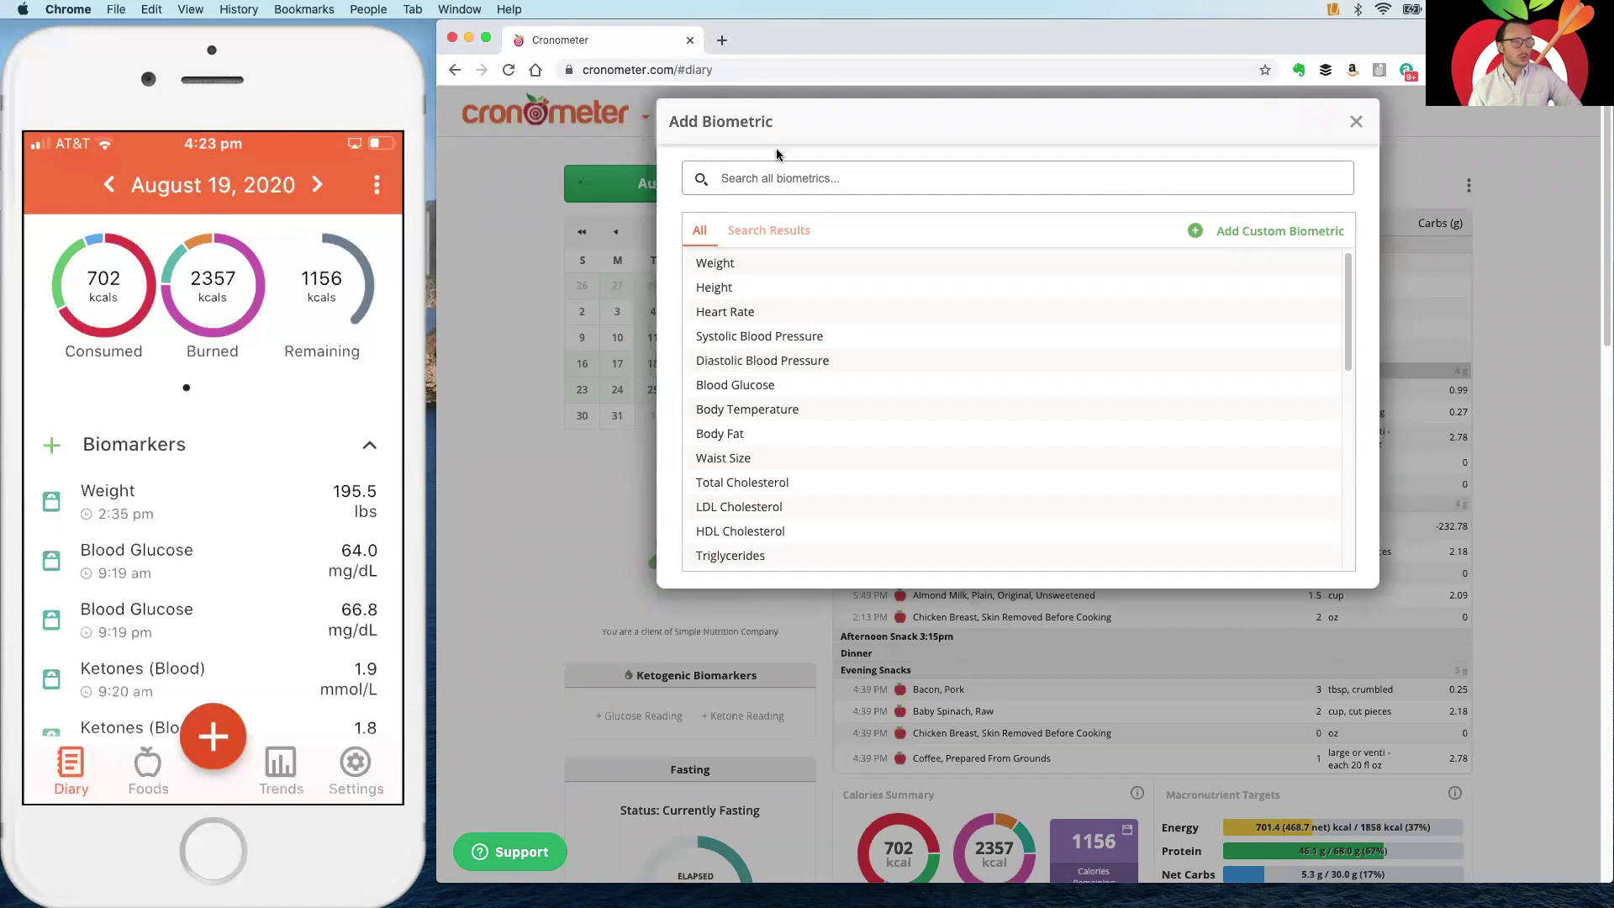
# Step: Add a Weight reading of 189 lbs to the diary under the Biomarkers group
pyautogui.click(723, 267)
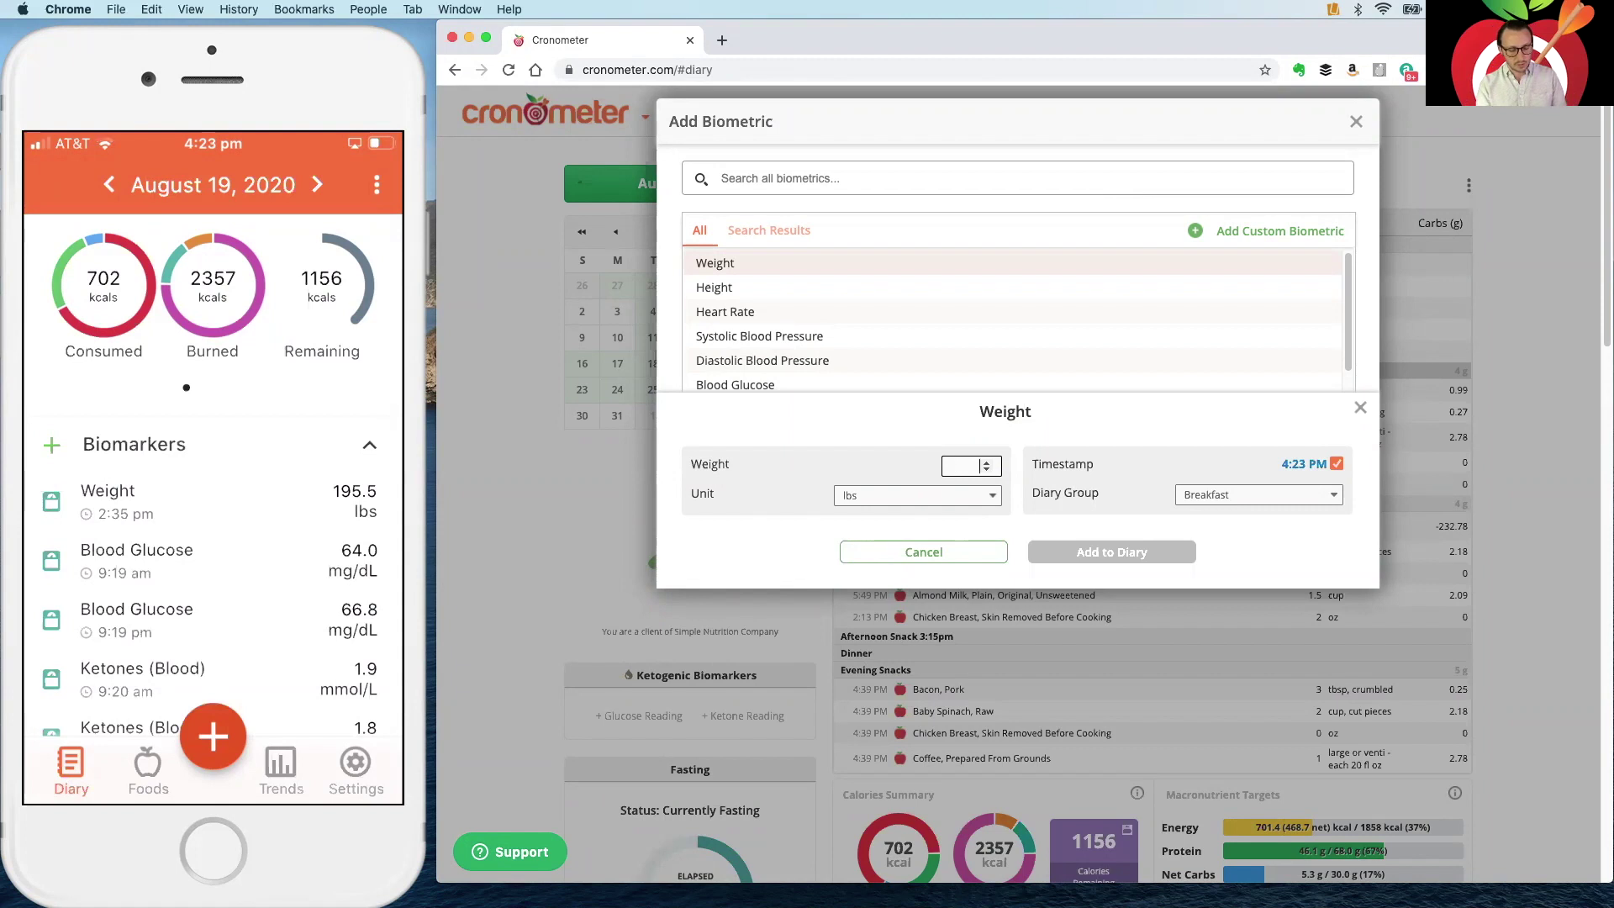
pyautogui.write('189')
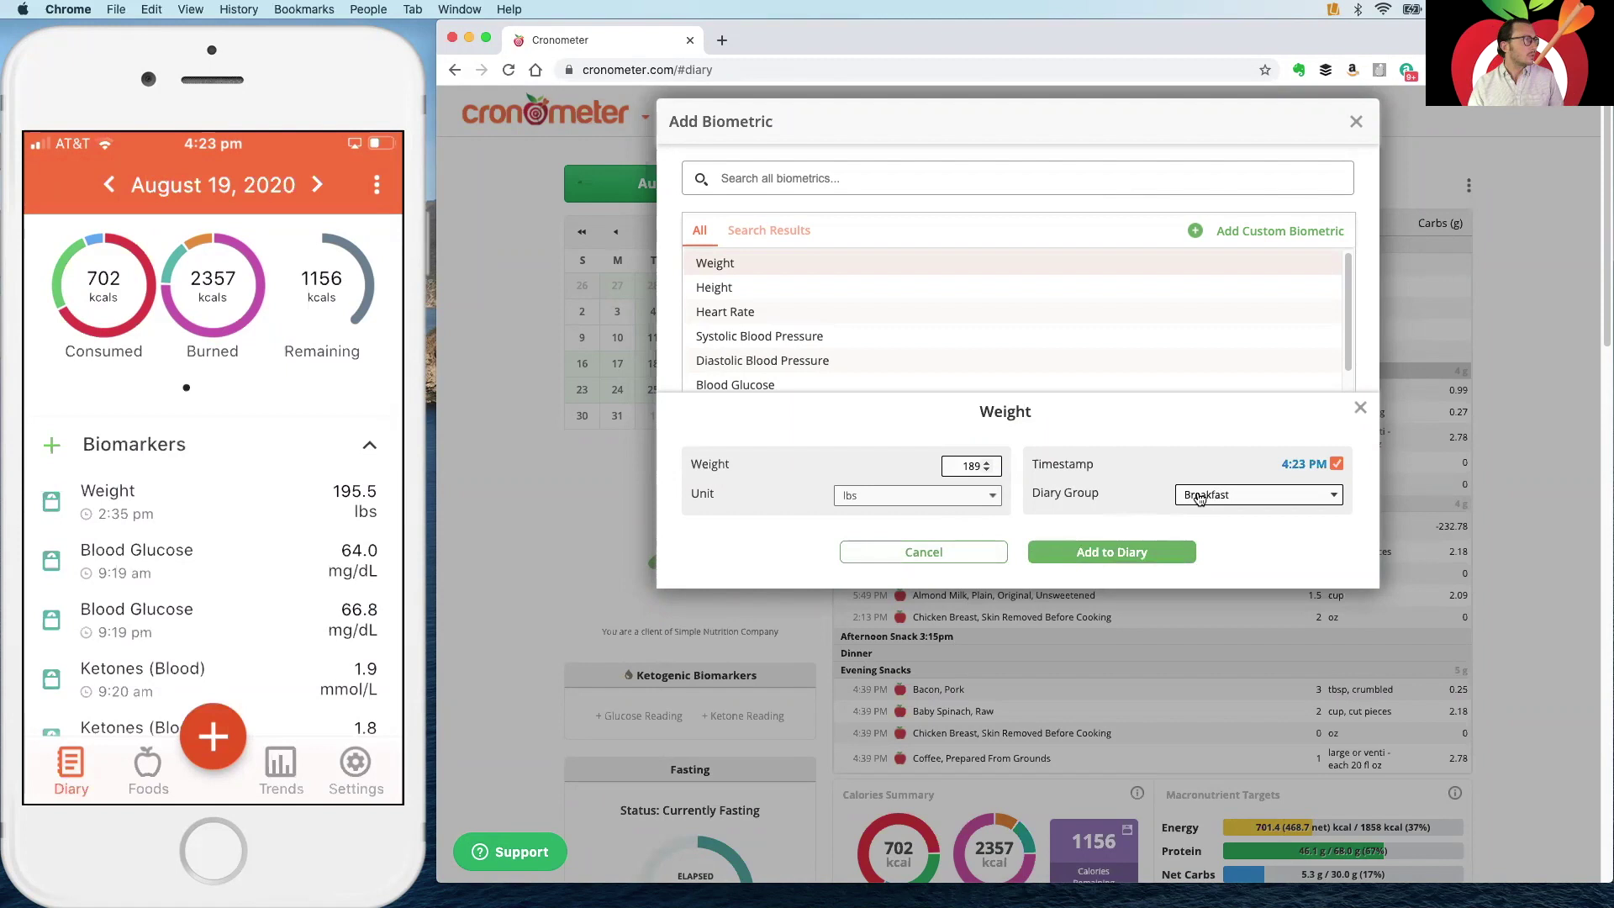
pyautogui.click(1202, 496)
pyautogui.click(1206, 481)
pyautogui.click(1100, 555)
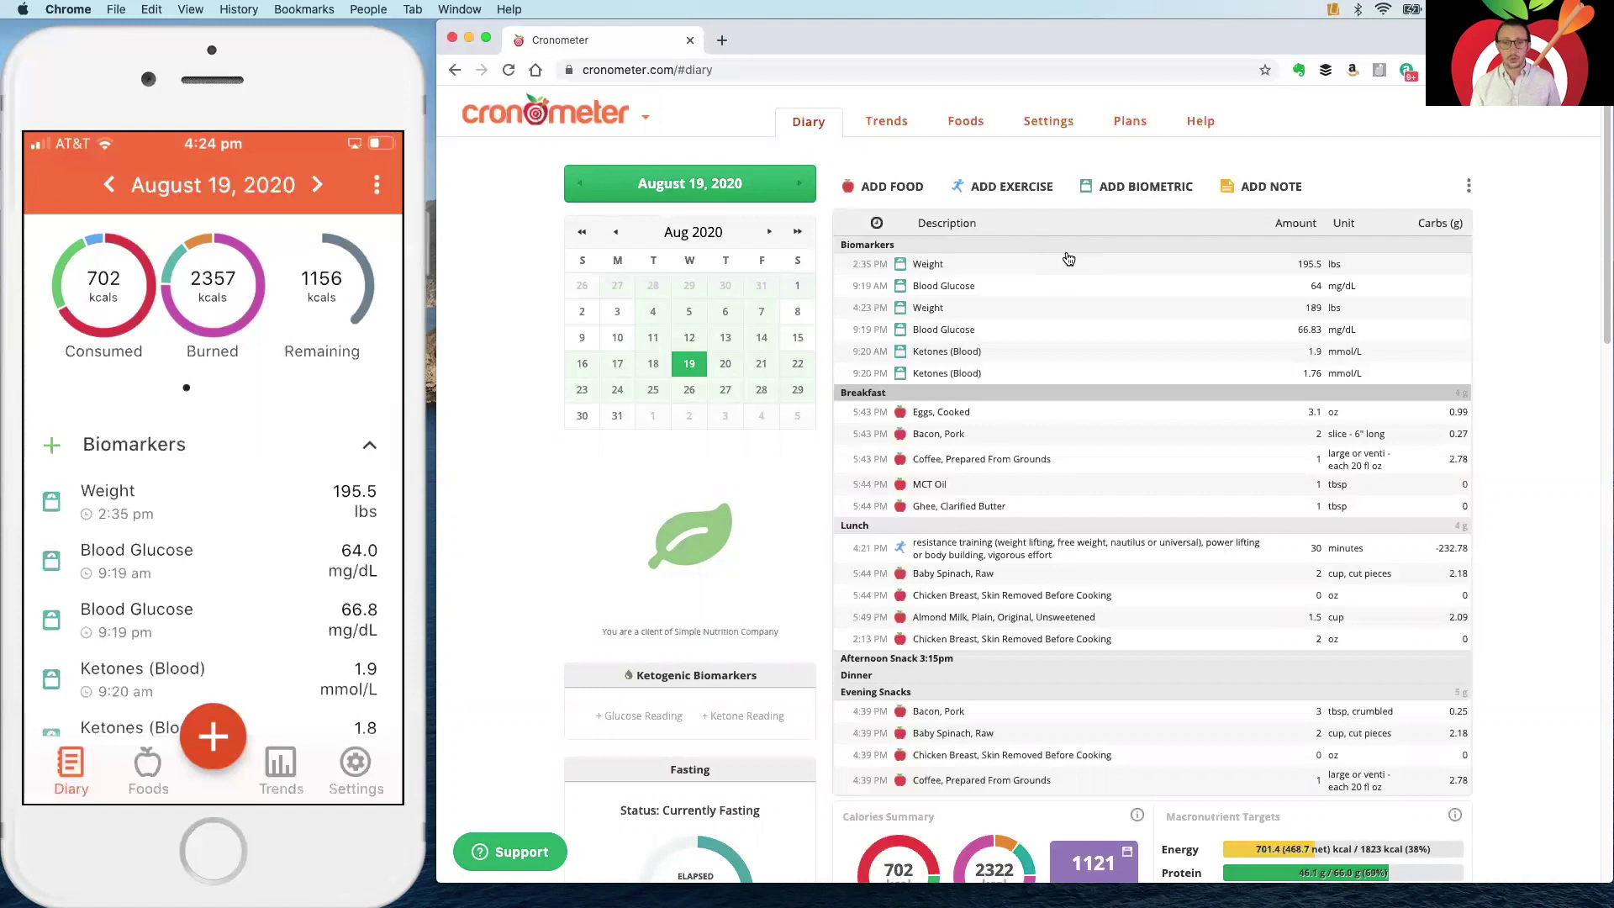
pyautogui.click(1038, 125)
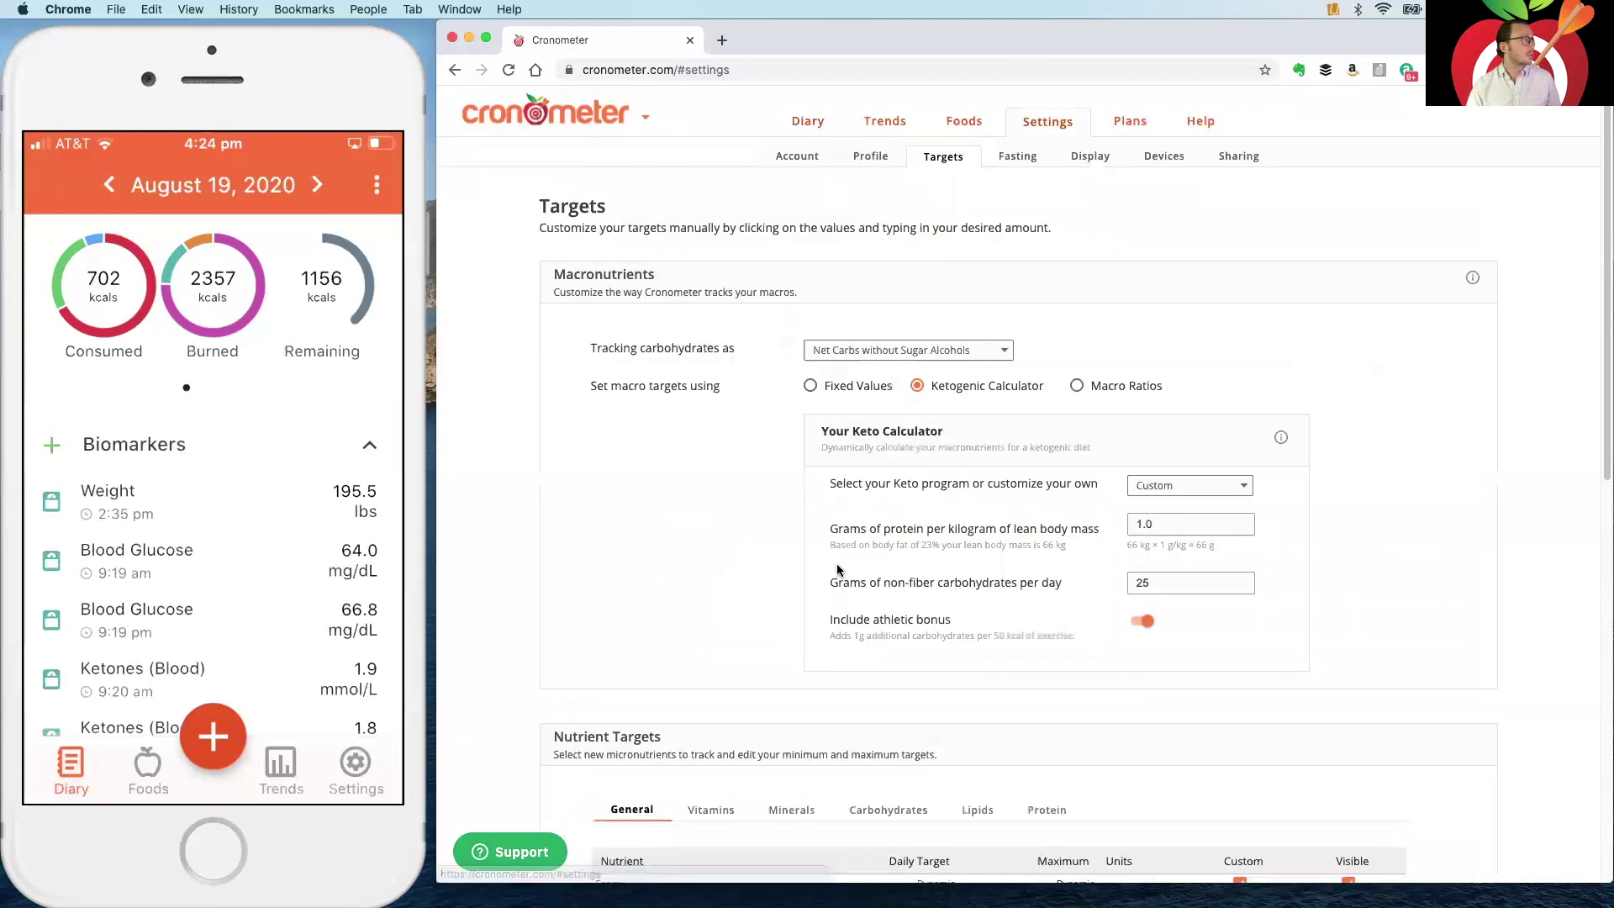
pyautogui.scroll(-10, 839, 561)
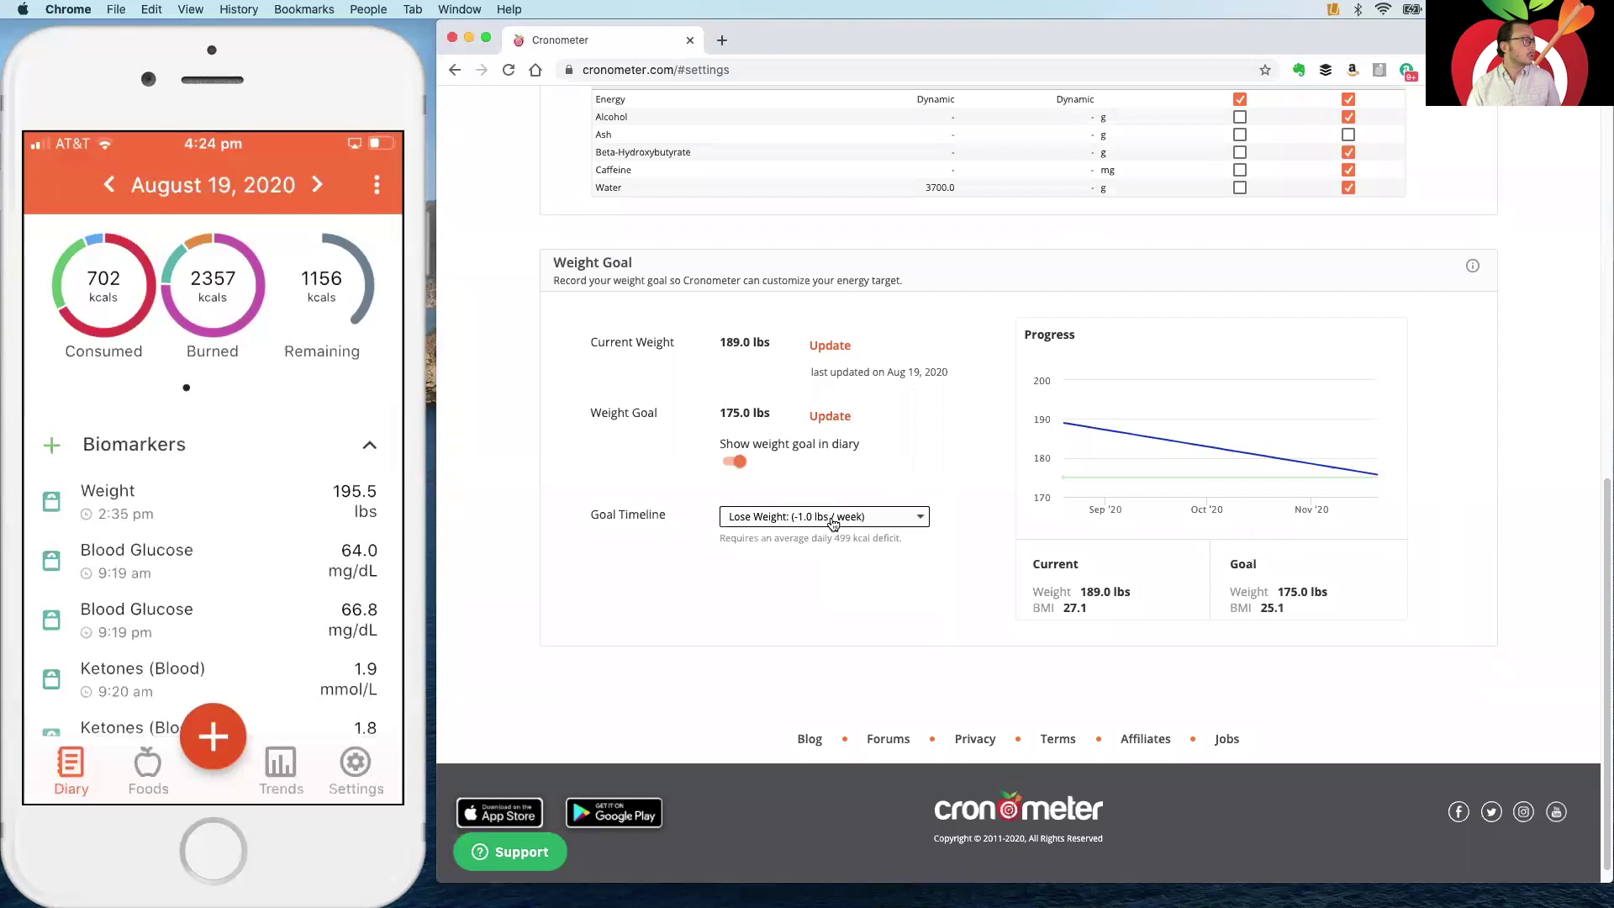
pyautogui.click(924, 519)
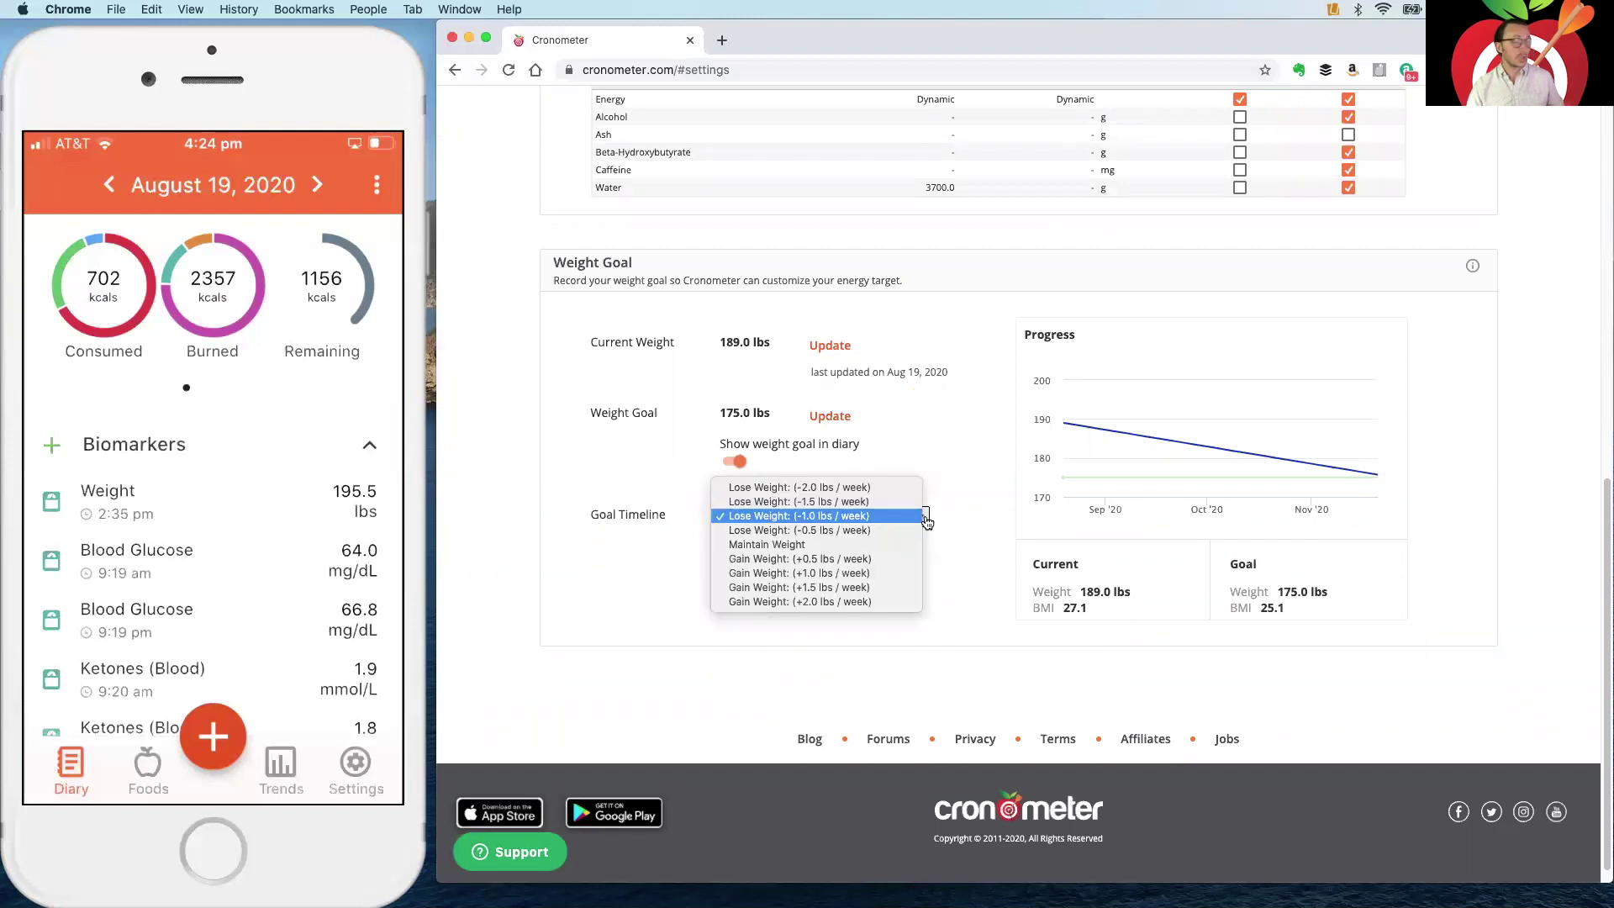
pyautogui.click(1007, 485)
pyautogui.scroll(10, 1005, 484)
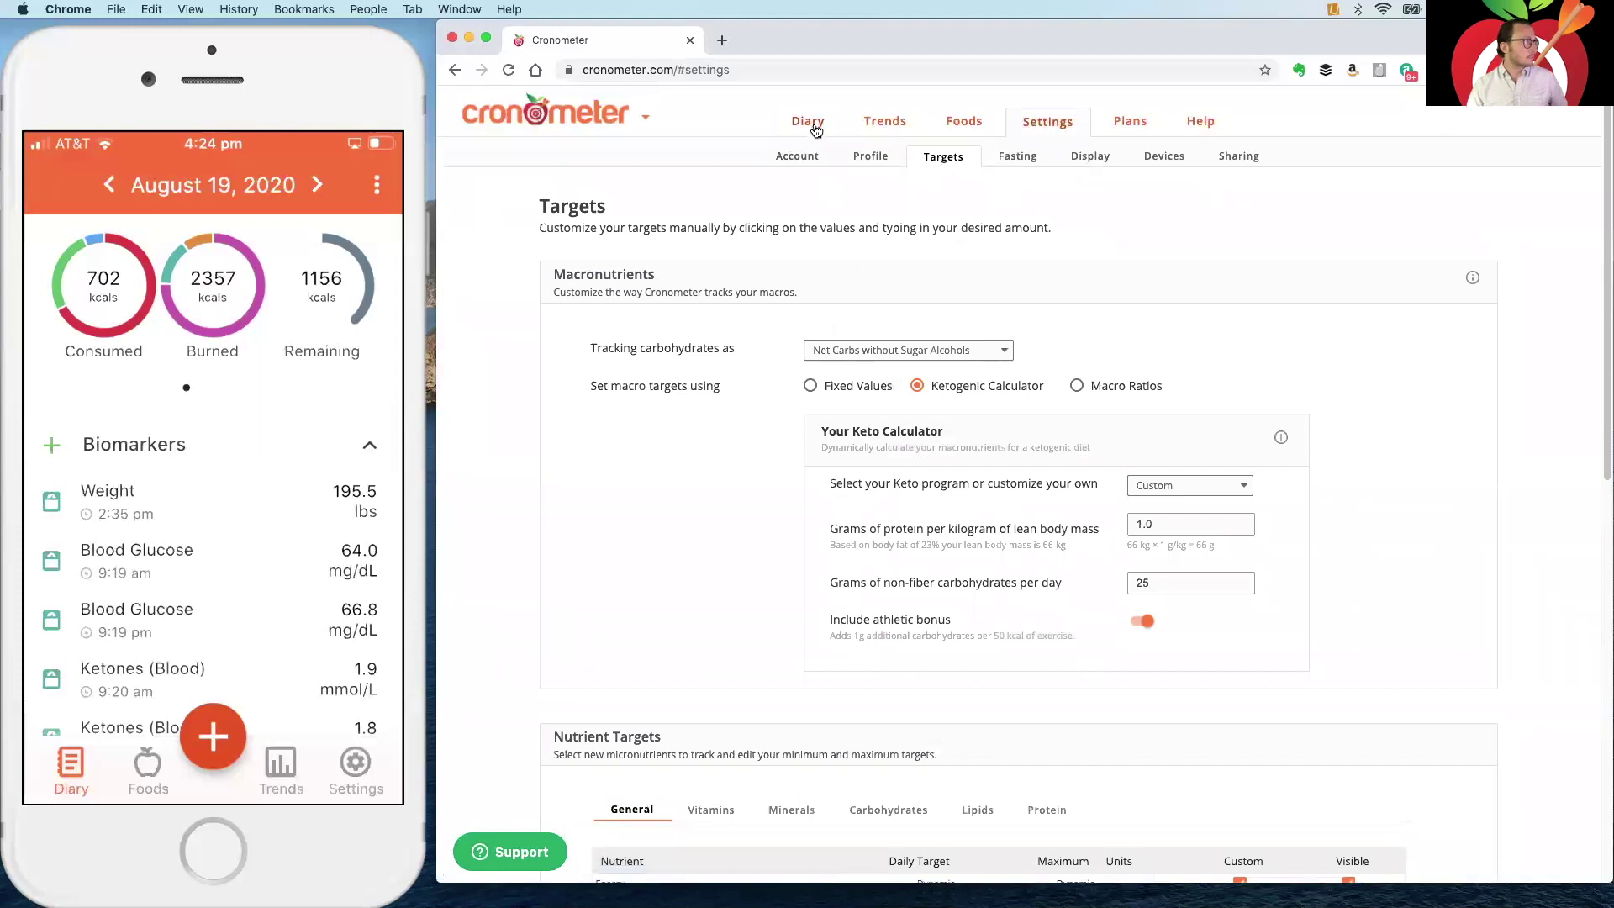
pyautogui.click(807, 121)
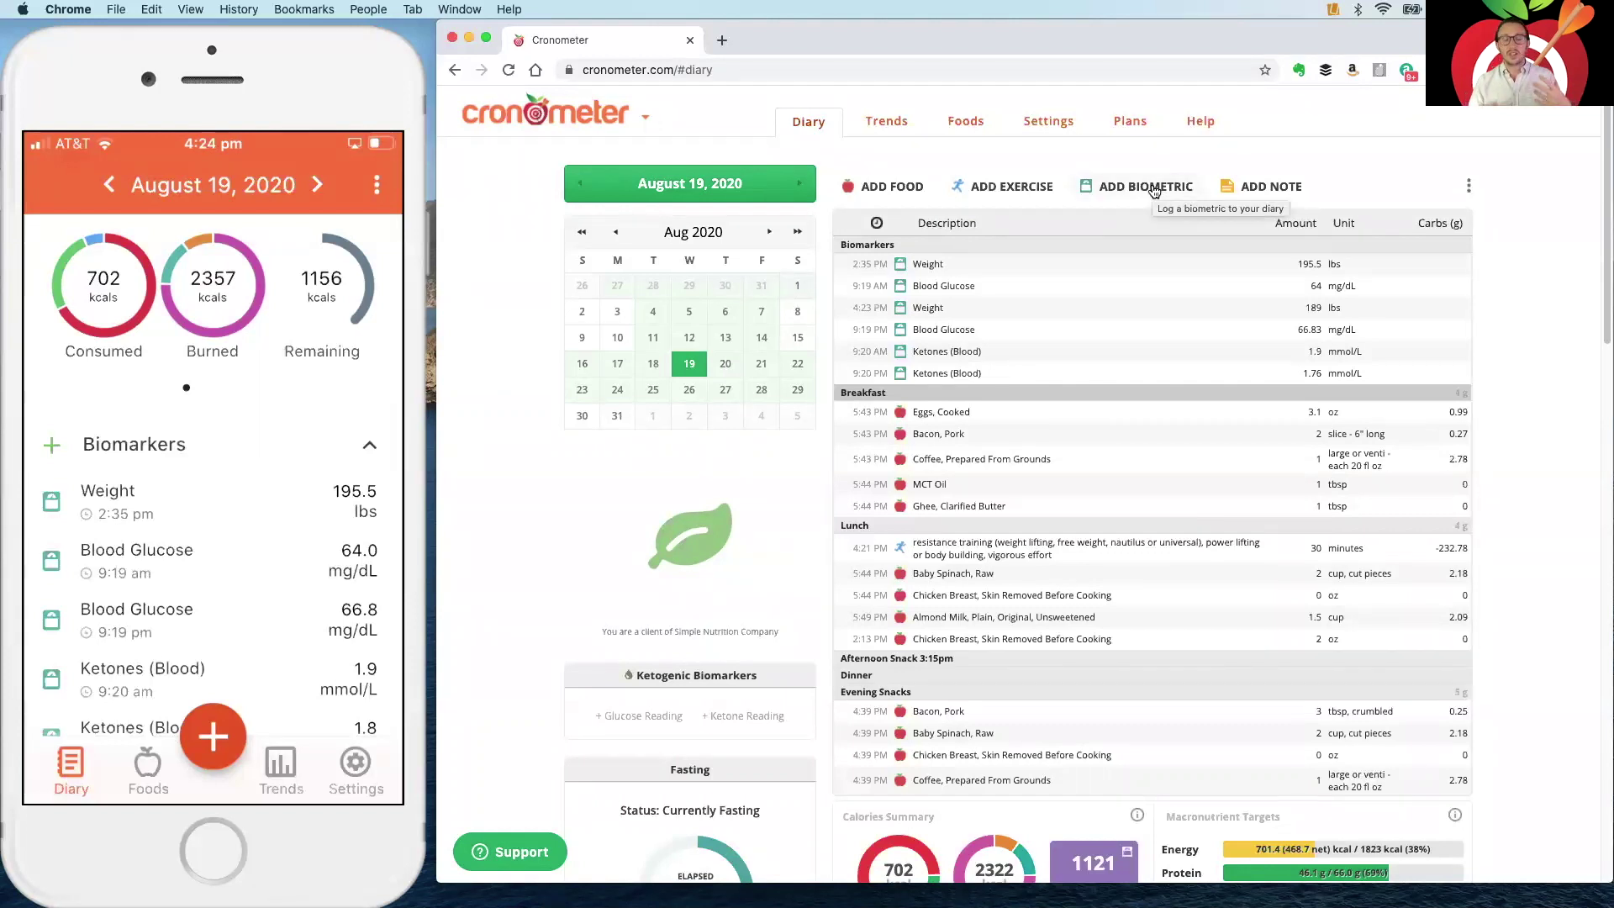
pyautogui.click(1047, 126)
pyautogui.scroll(-4, 965, 519)
pyautogui.scroll(4, 966, 515)
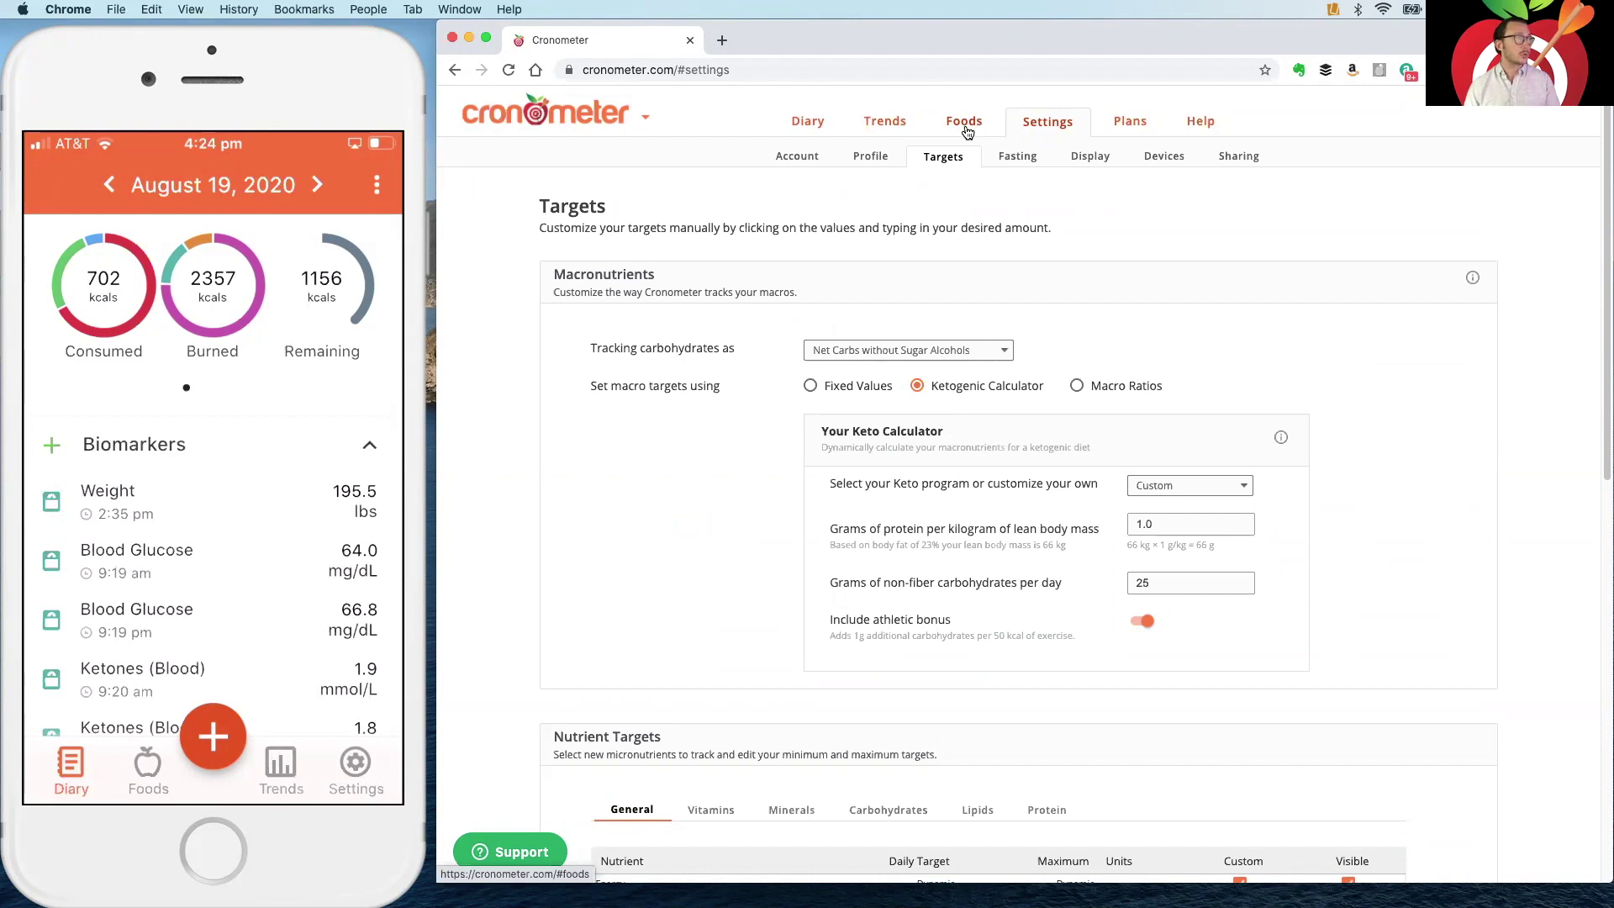
pyautogui.click(807, 121)
pyautogui.scroll(-5, 1257, 444)
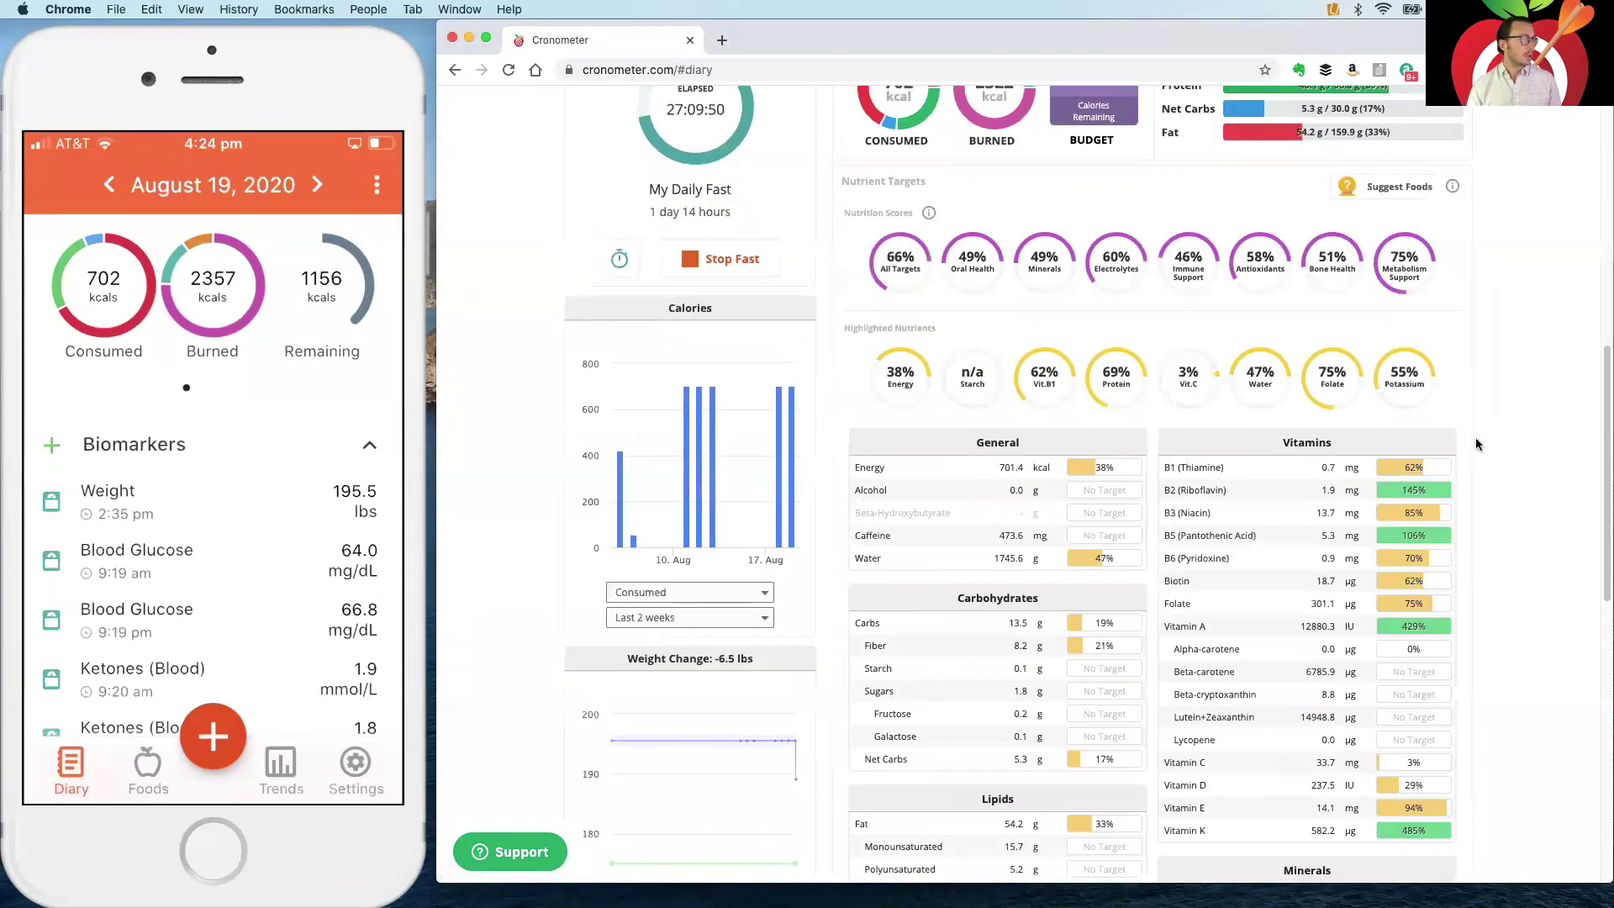
pyautogui.scroll(-2, 1504, 454)
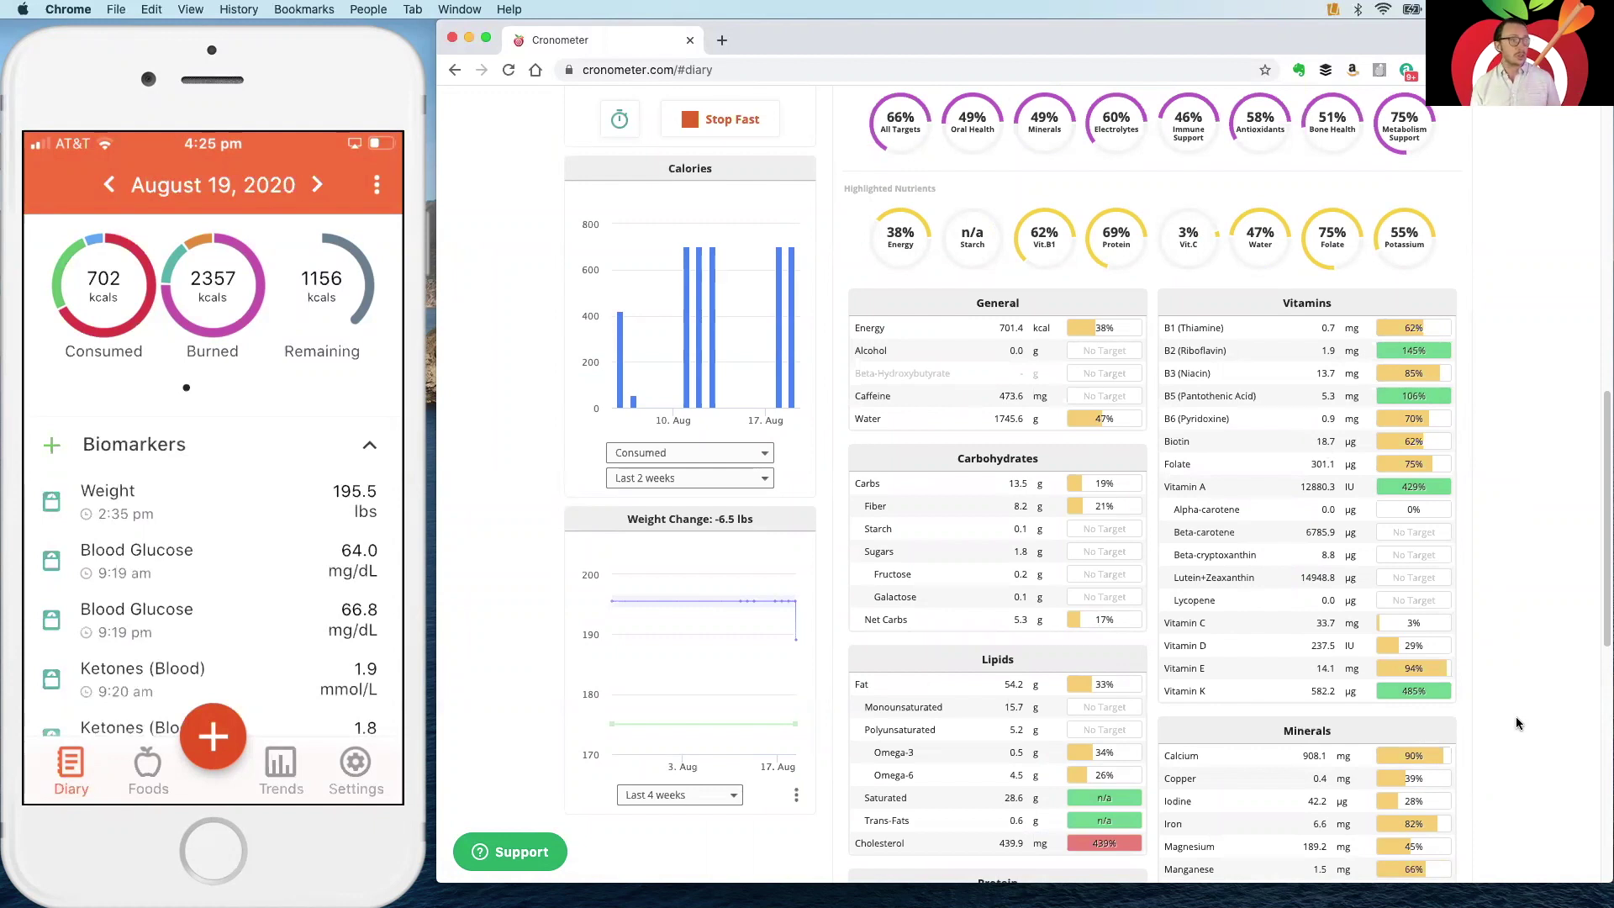
pyautogui.moveTo(1411, 627)
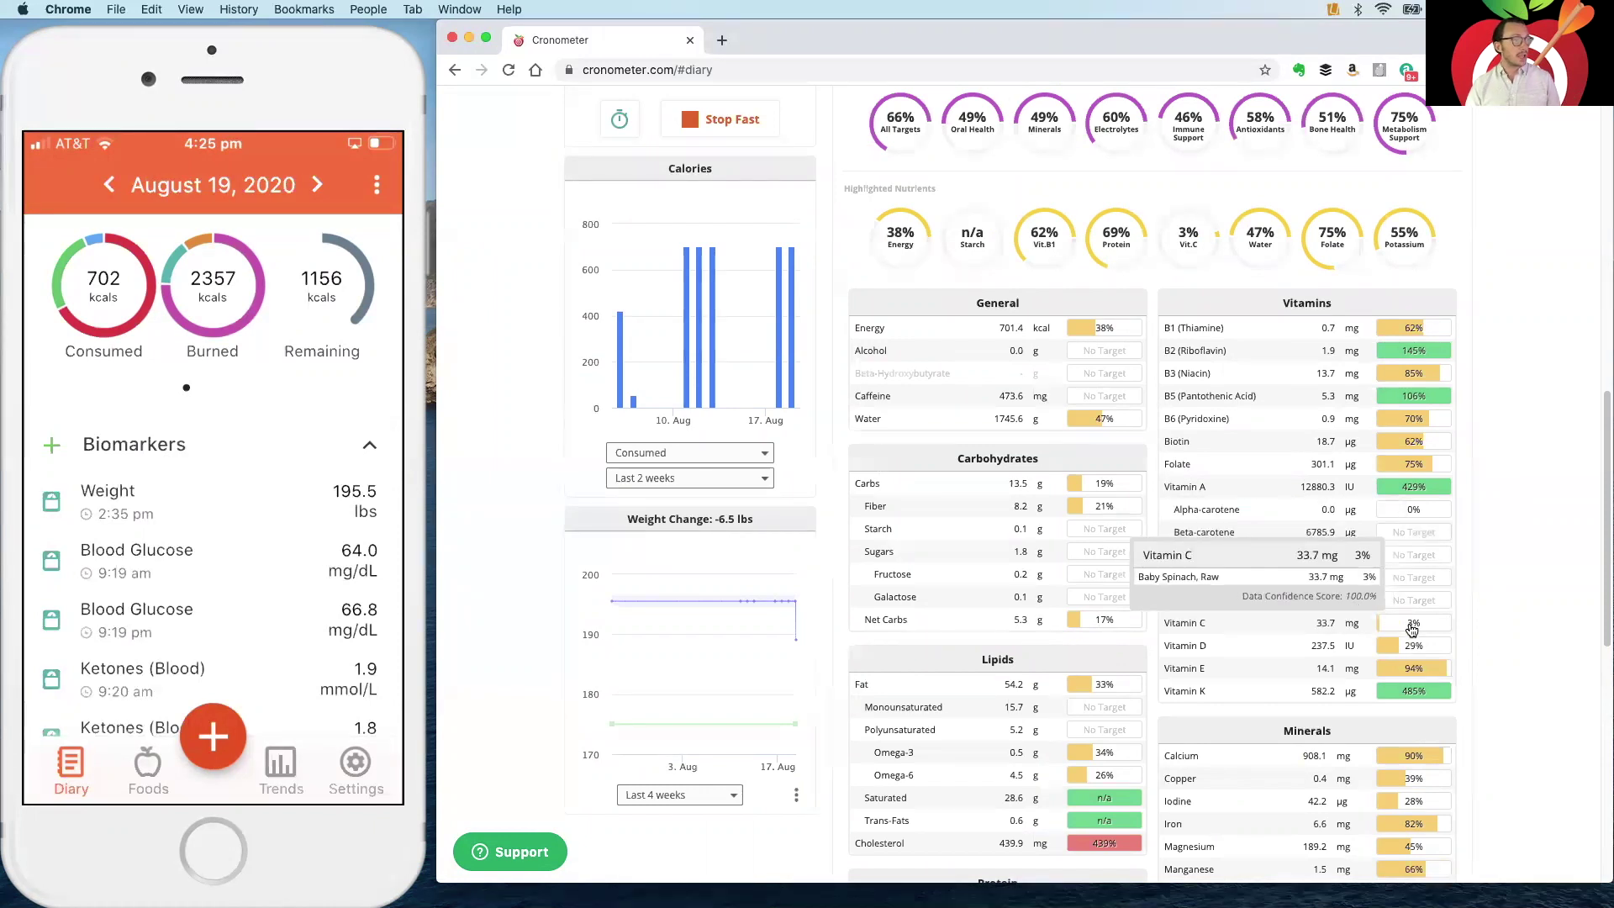
pyautogui.click(1411, 627)
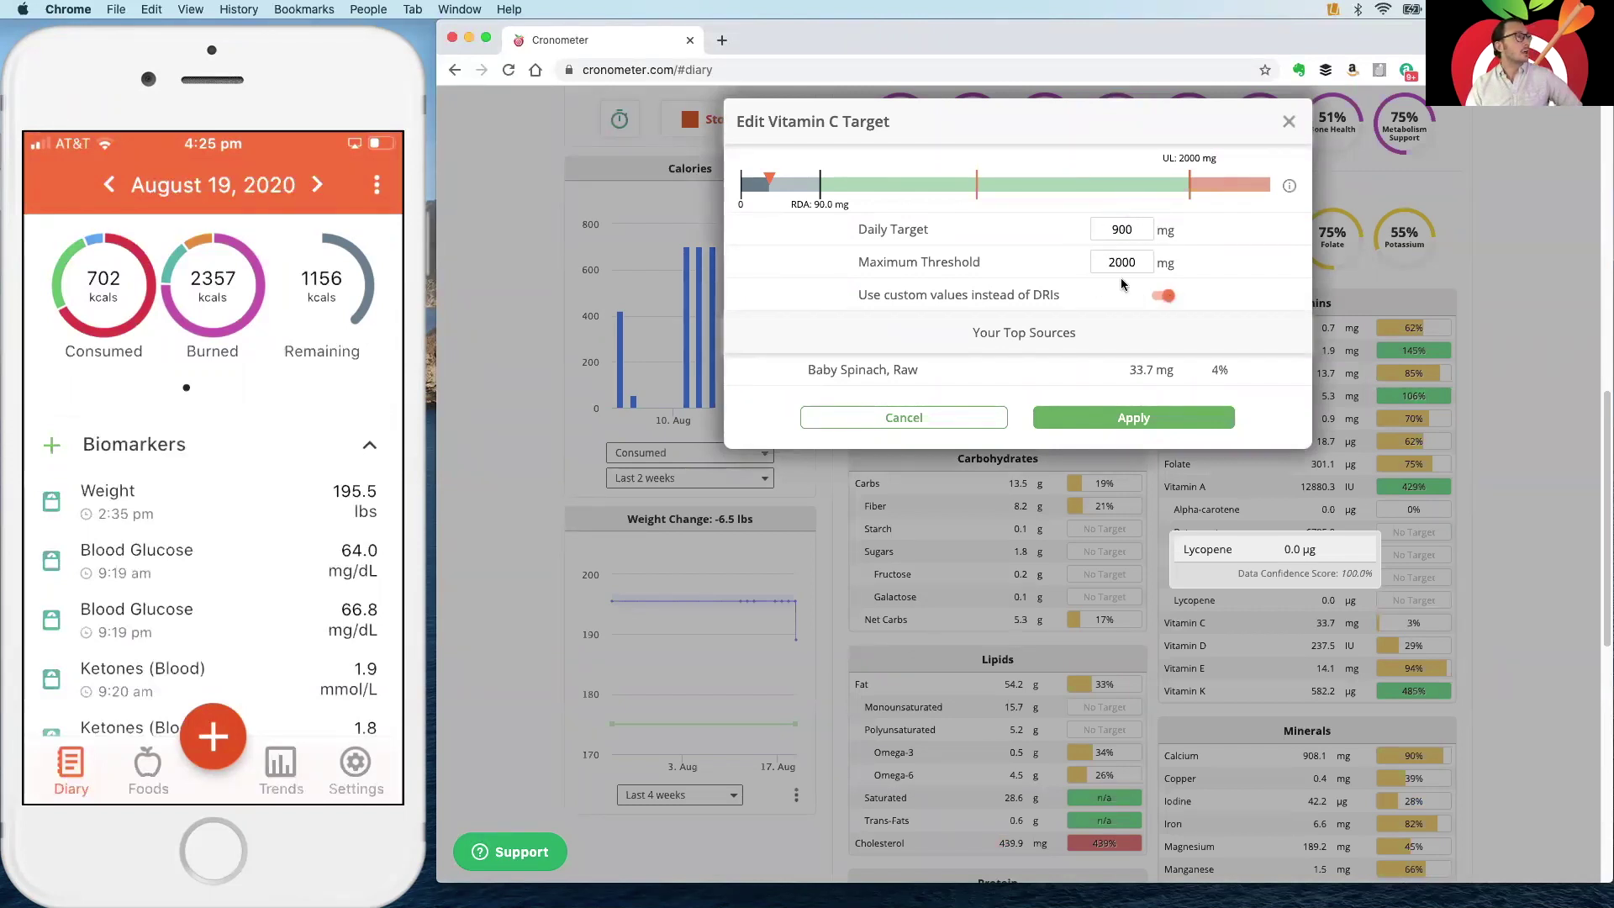
pyautogui.click(1281, 126)
pyautogui.scroll(10, 1501, 369)
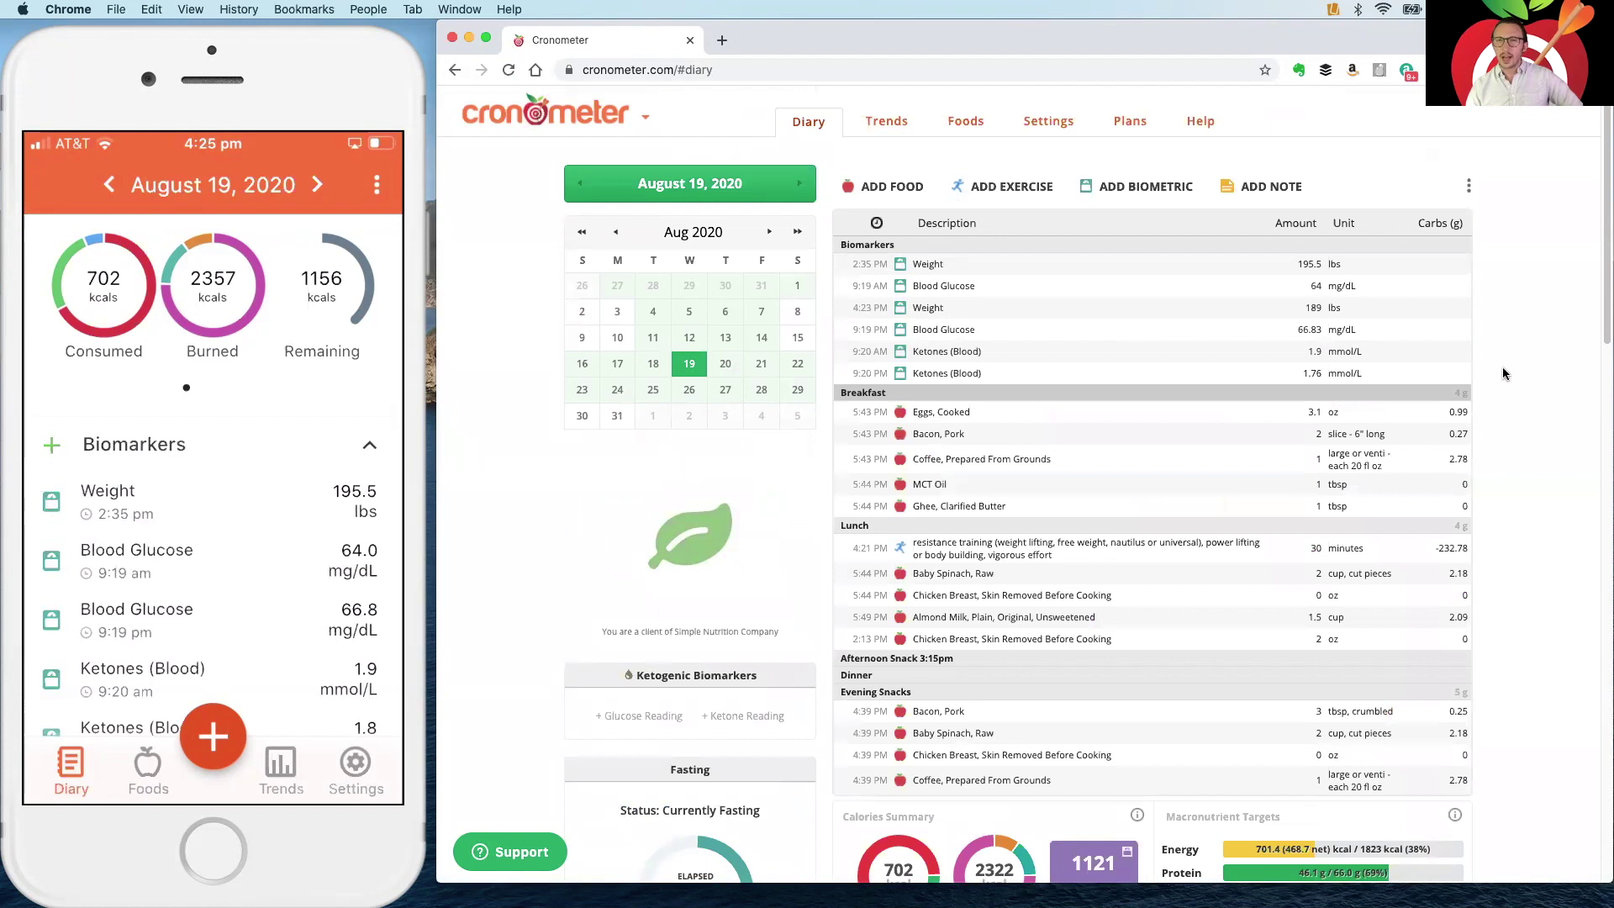
pyautogui.scroll(-6, 1501, 369)
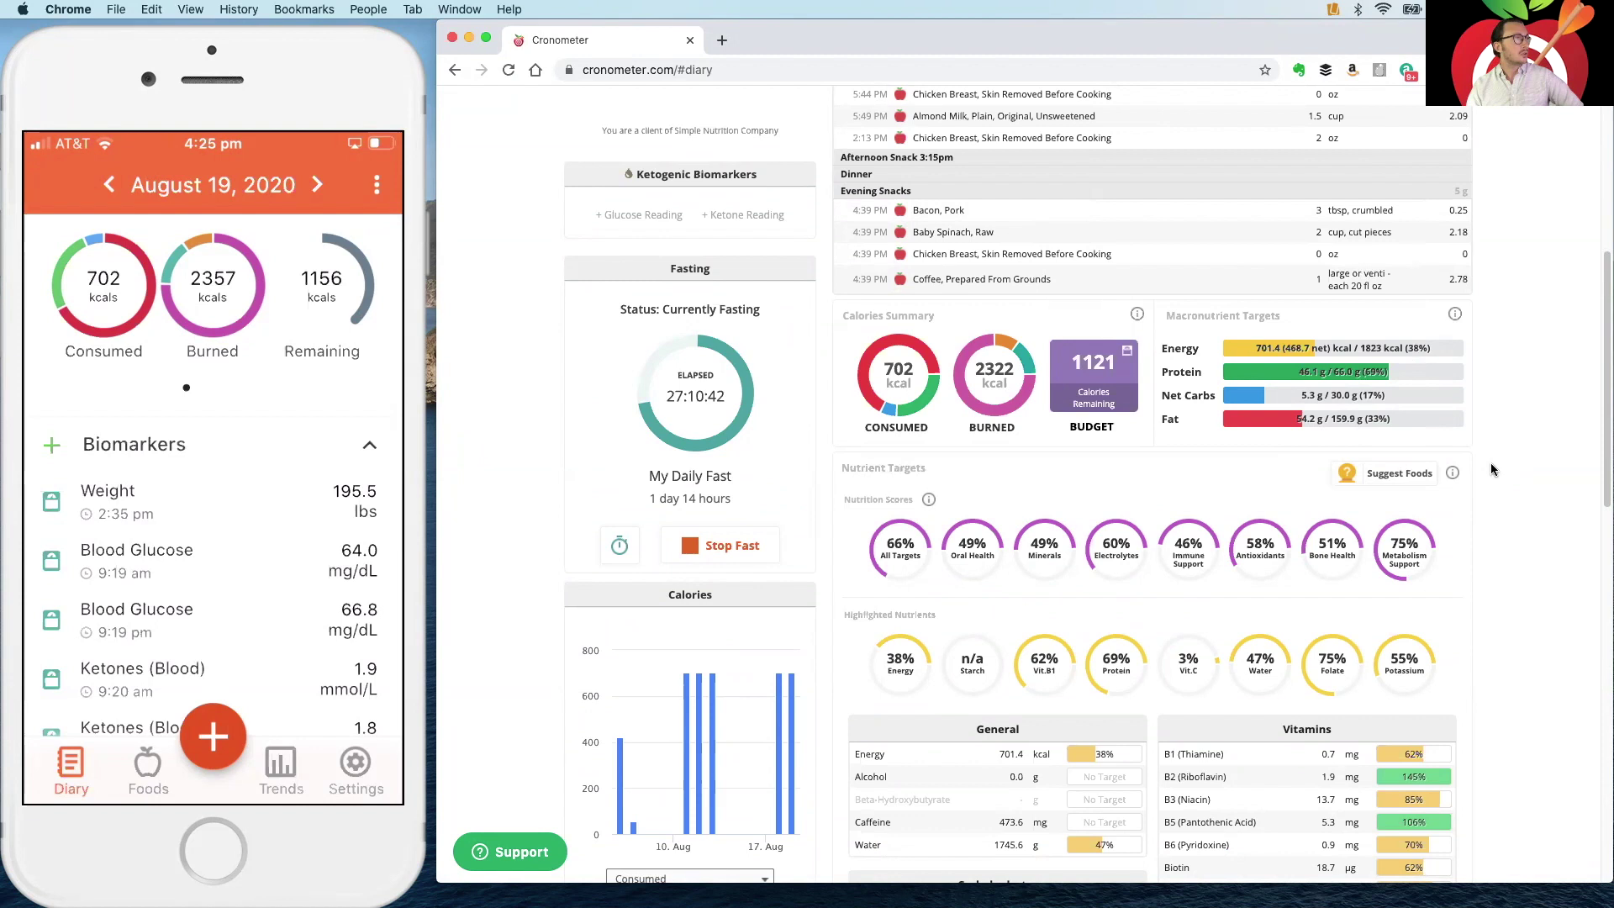
pyautogui.click(1379, 485)
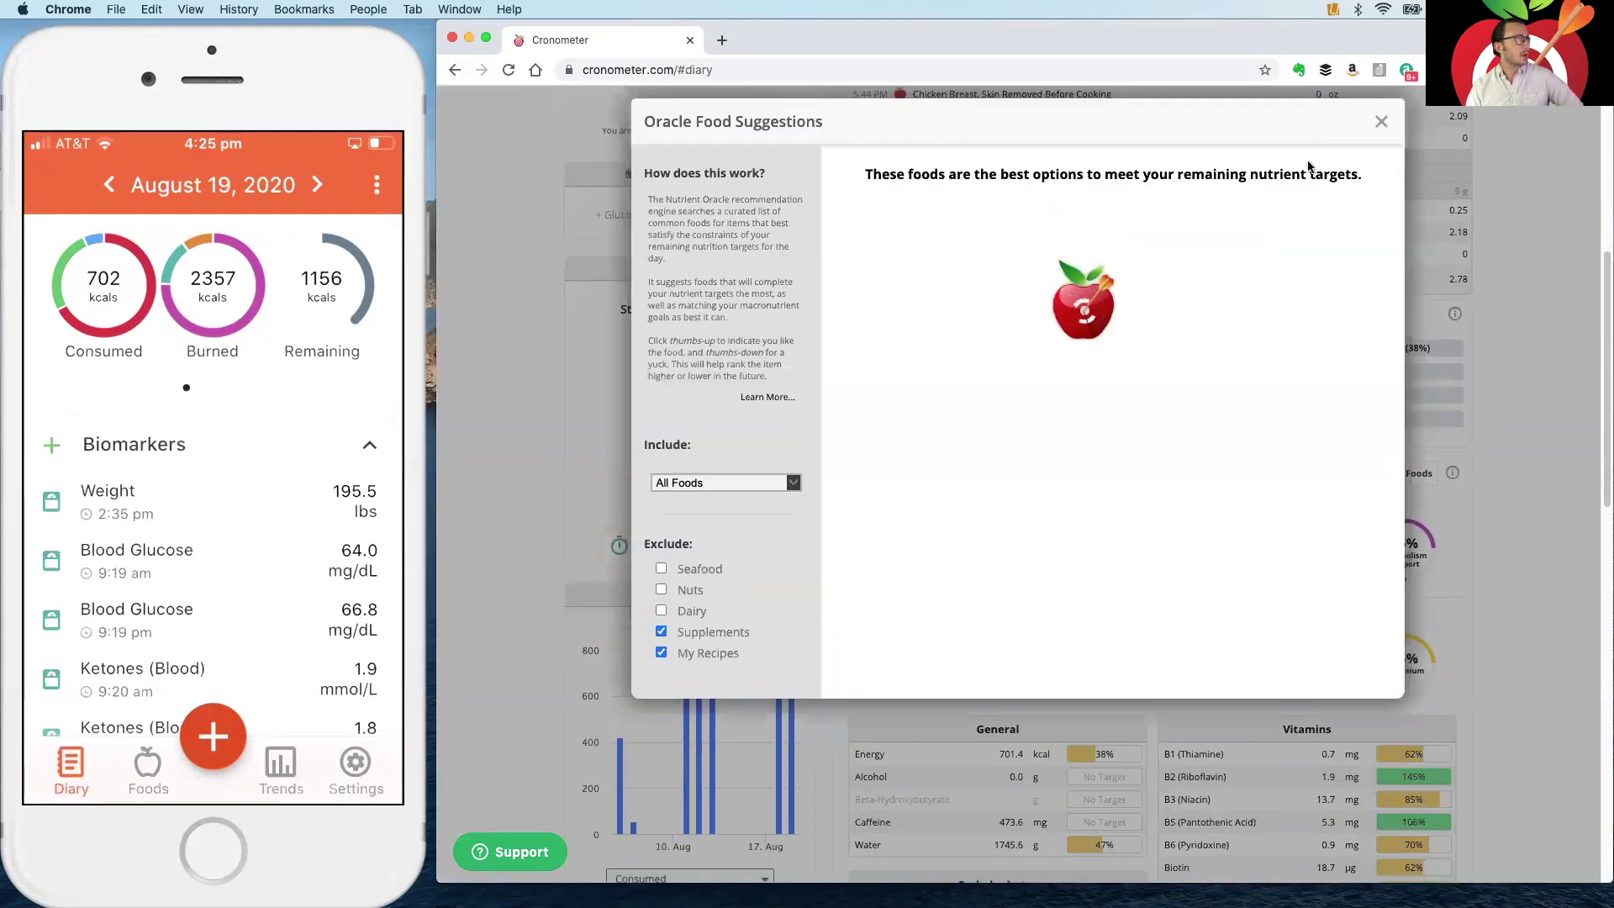
pyautogui.click(1380, 122)
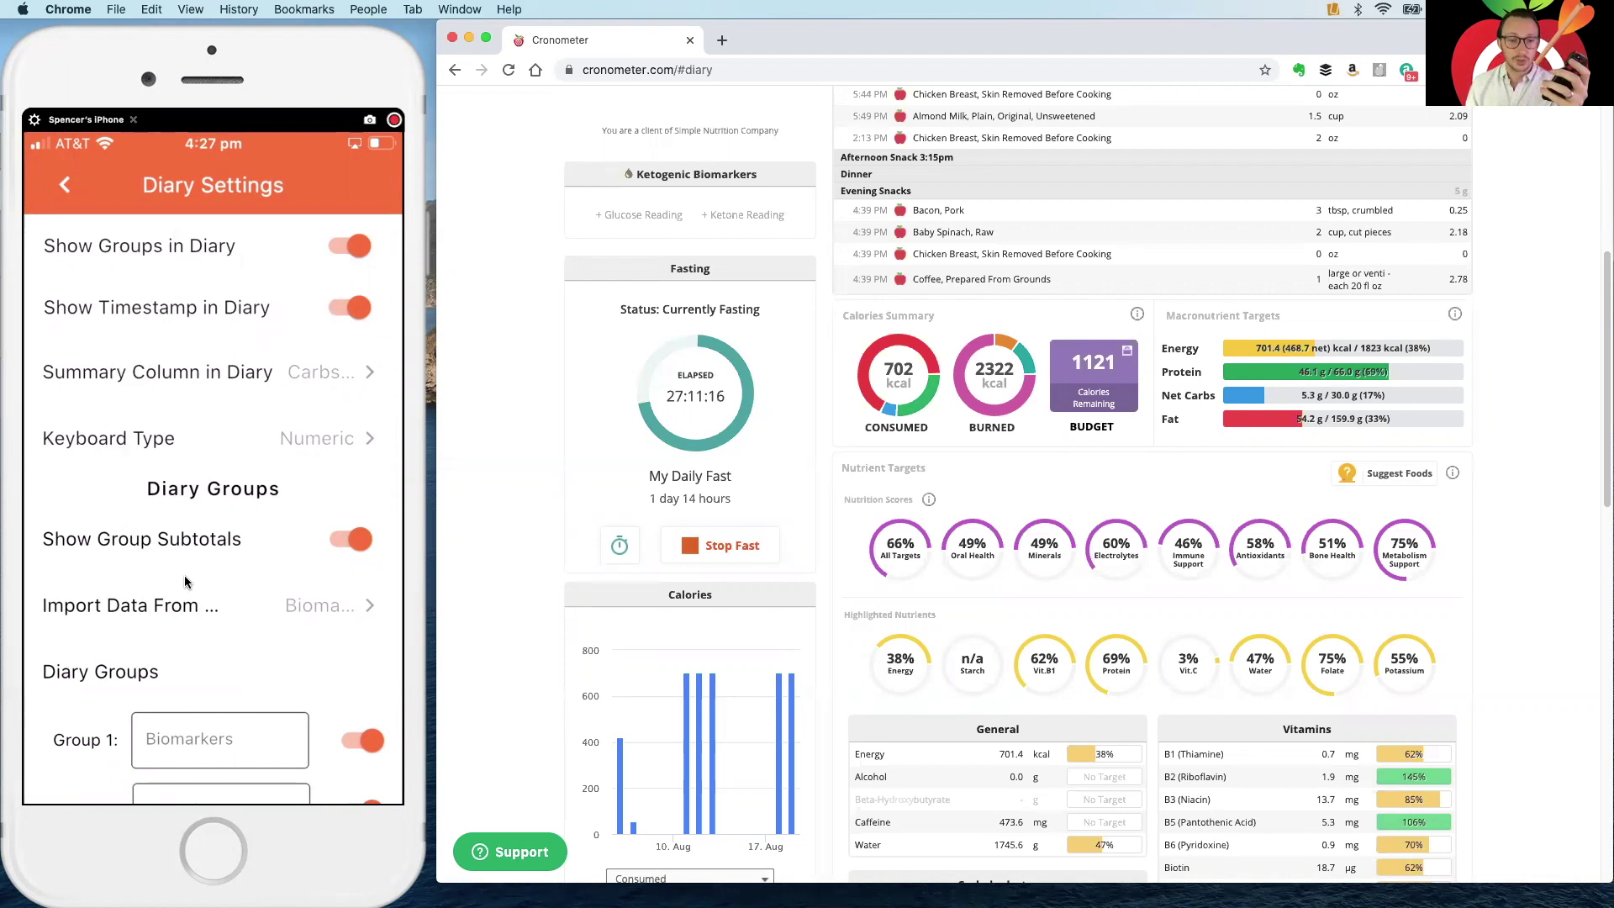
# Step: On the phone, bring up Suggest Food results and view their Suggestion Settings
pyautogui.scroll(10, 1018, 251)
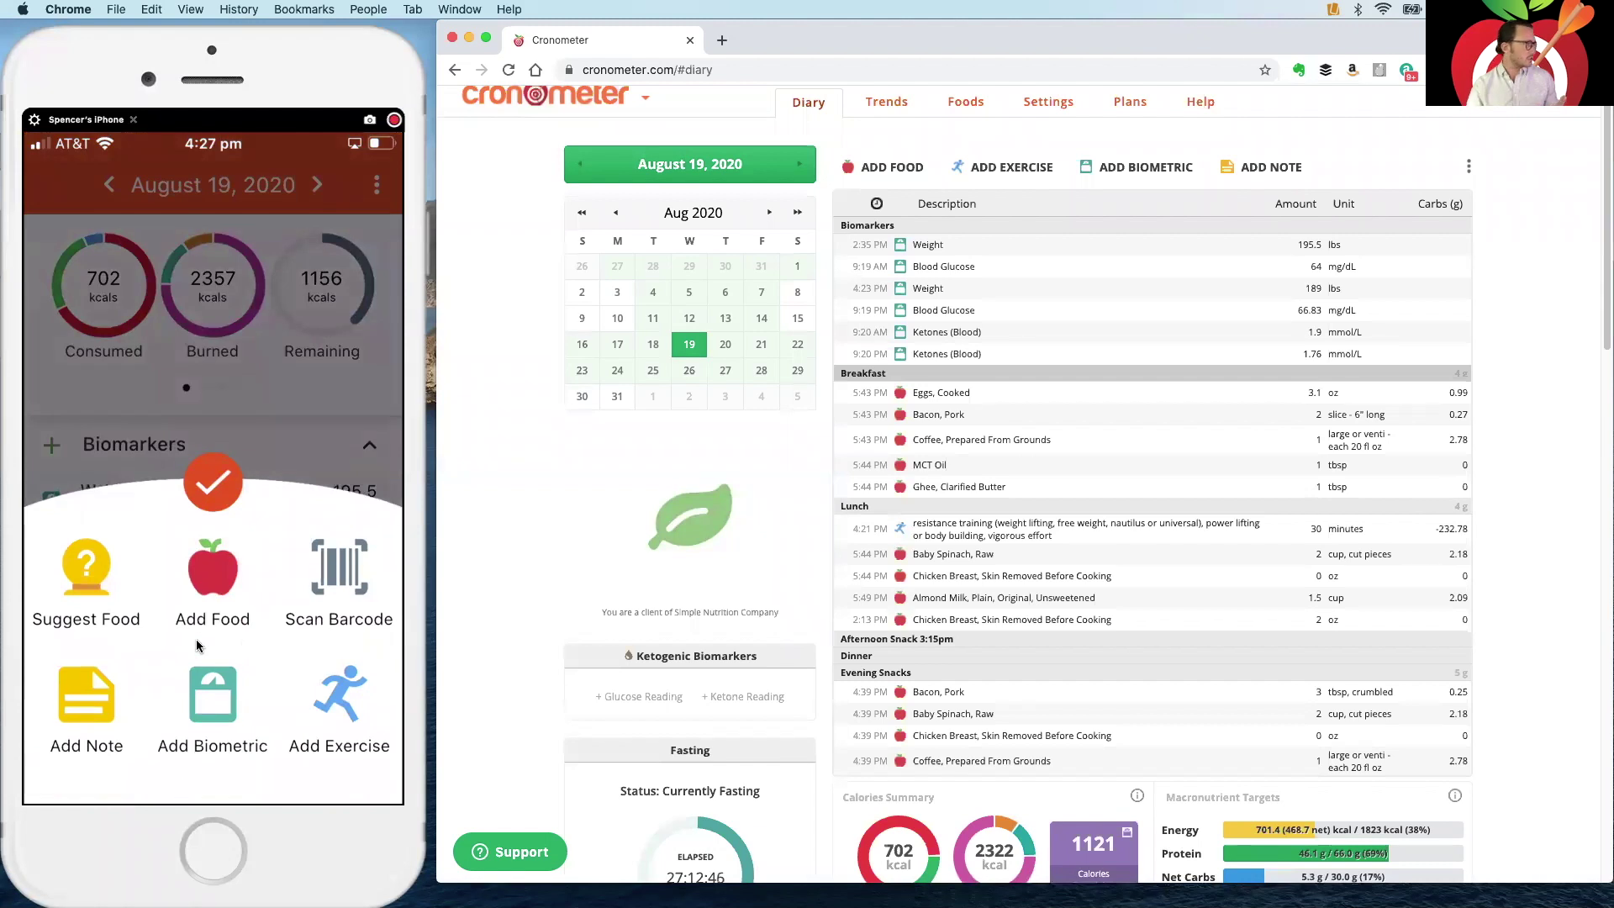
pyautogui.click(108, 564)
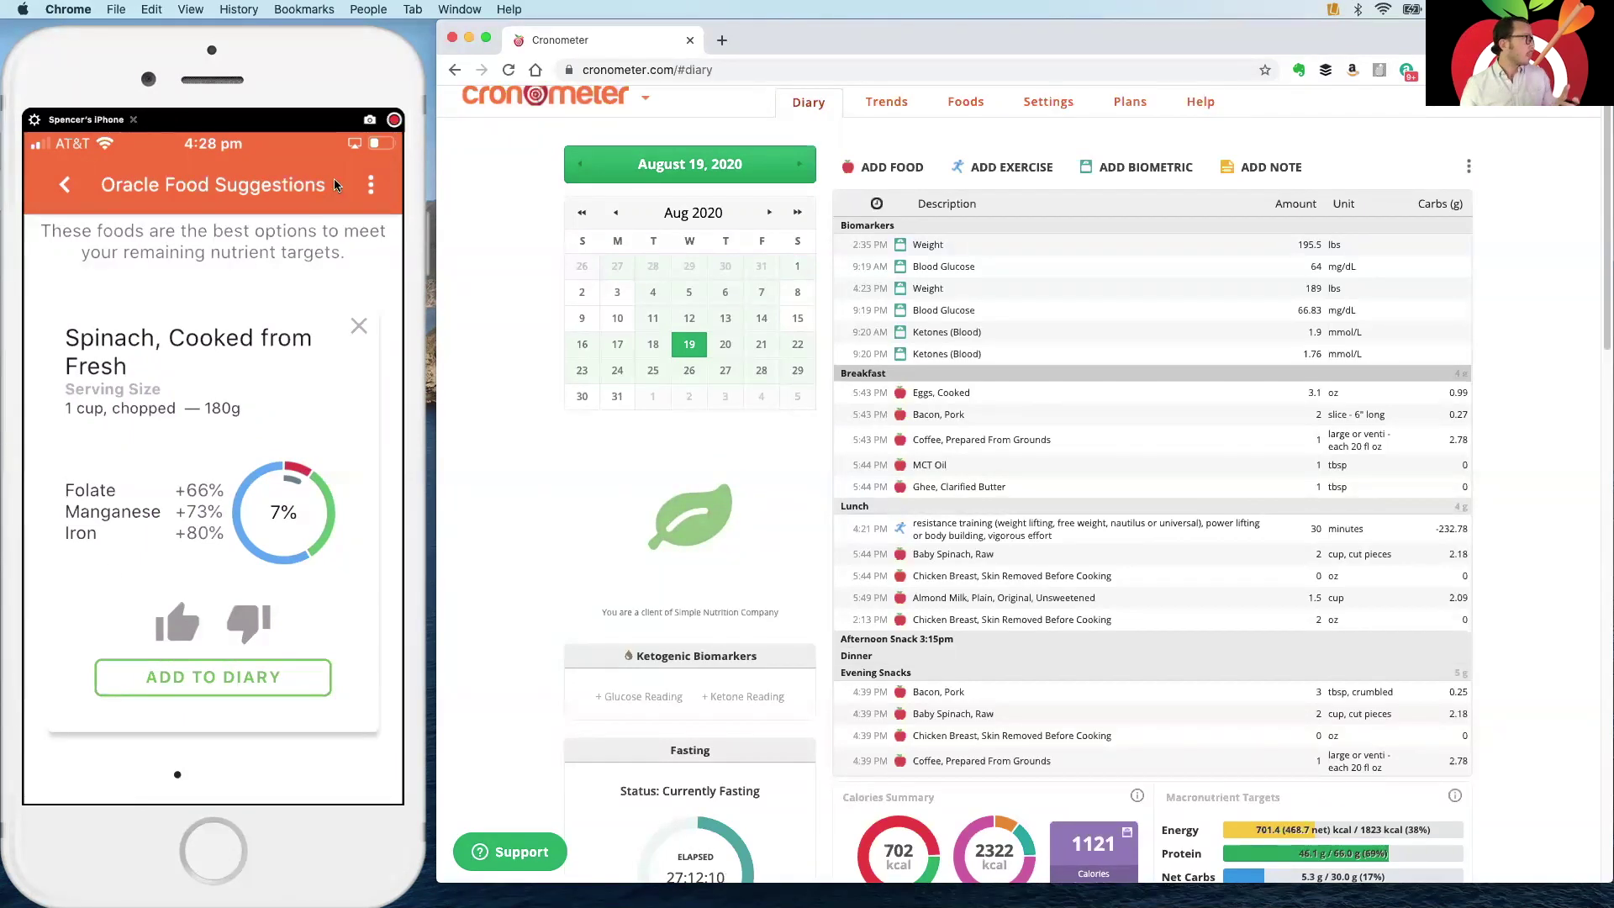
pyautogui.click(370, 185)
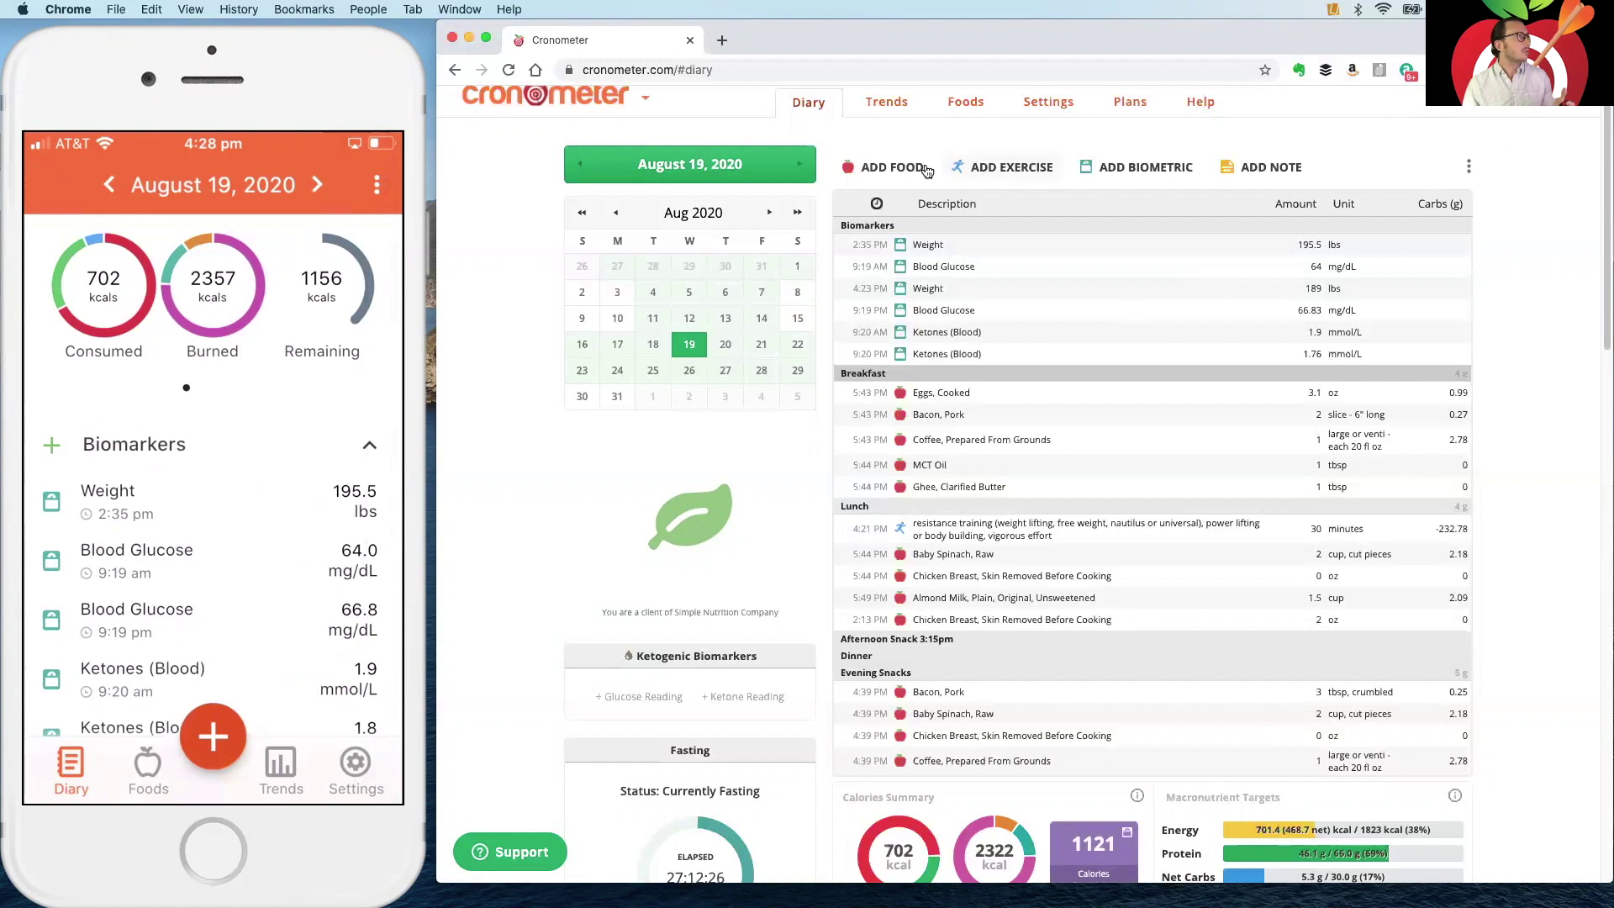
pyautogui.scroll(-6, 1118, 454)
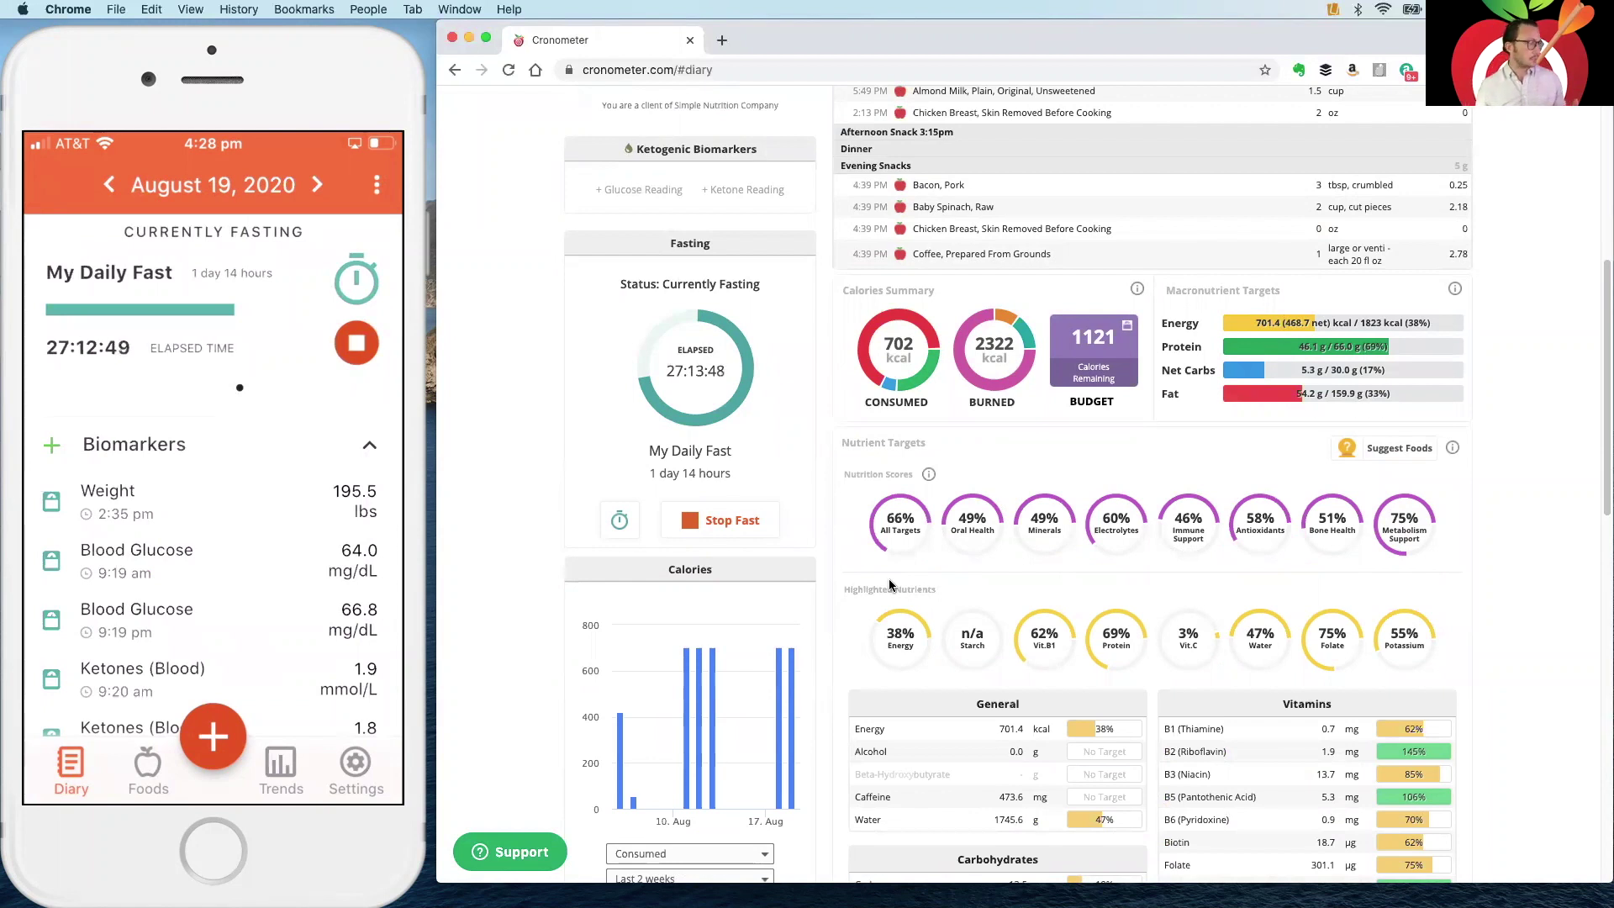
pyautogui.moveTo(1123, 323)
pyautogui.scroll(7, 1124, 328)
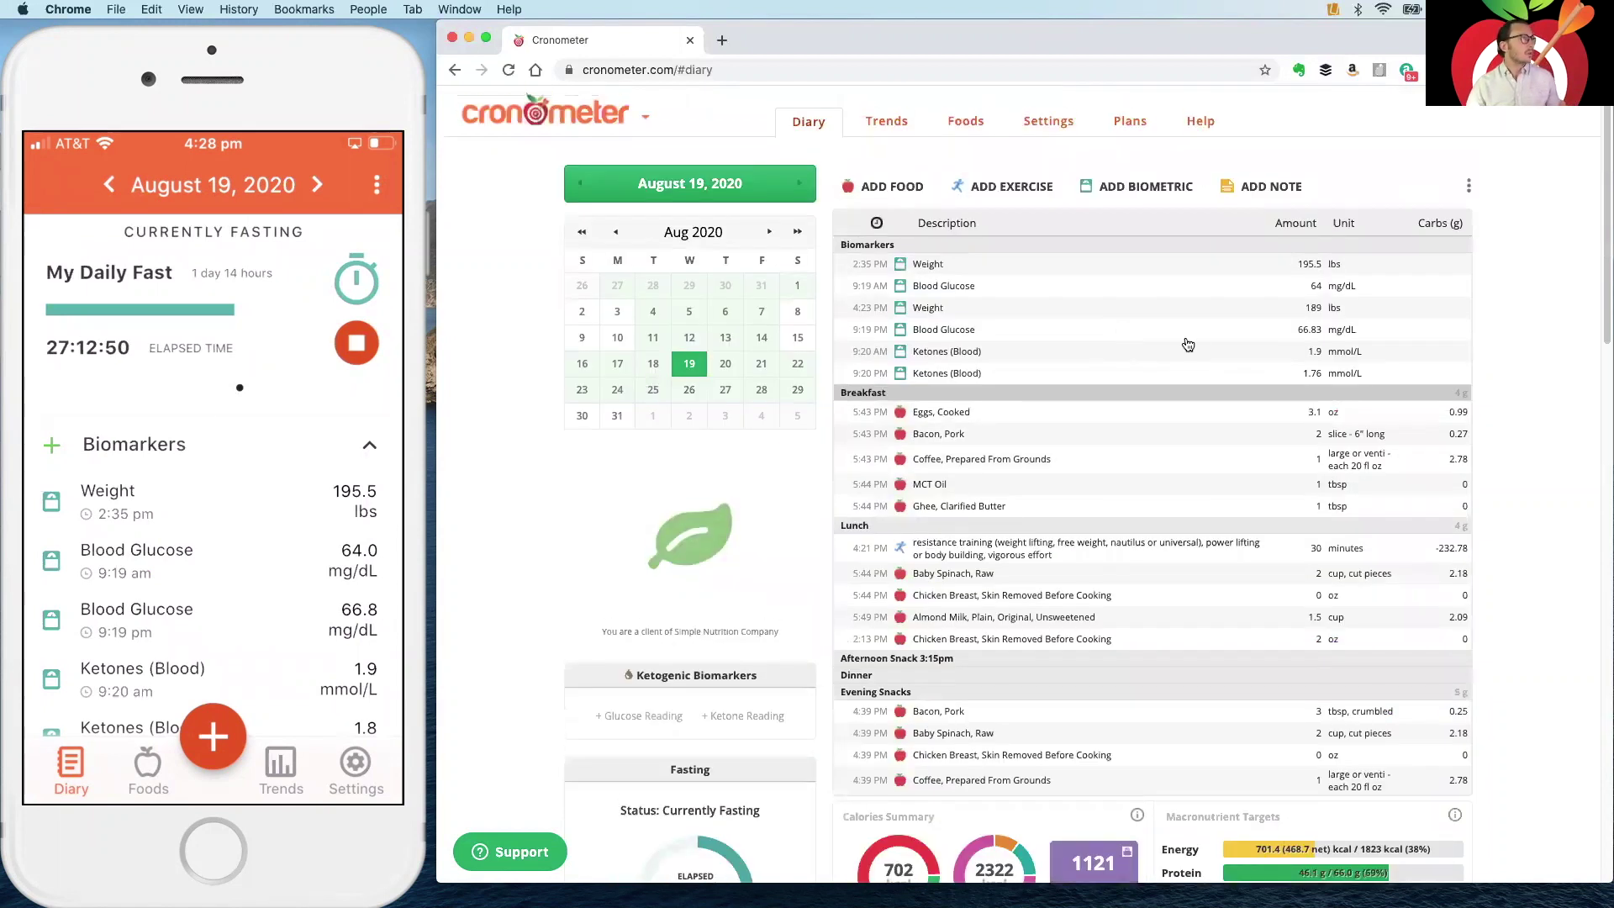
pyautogui.scroll(-15, 1181, 342)
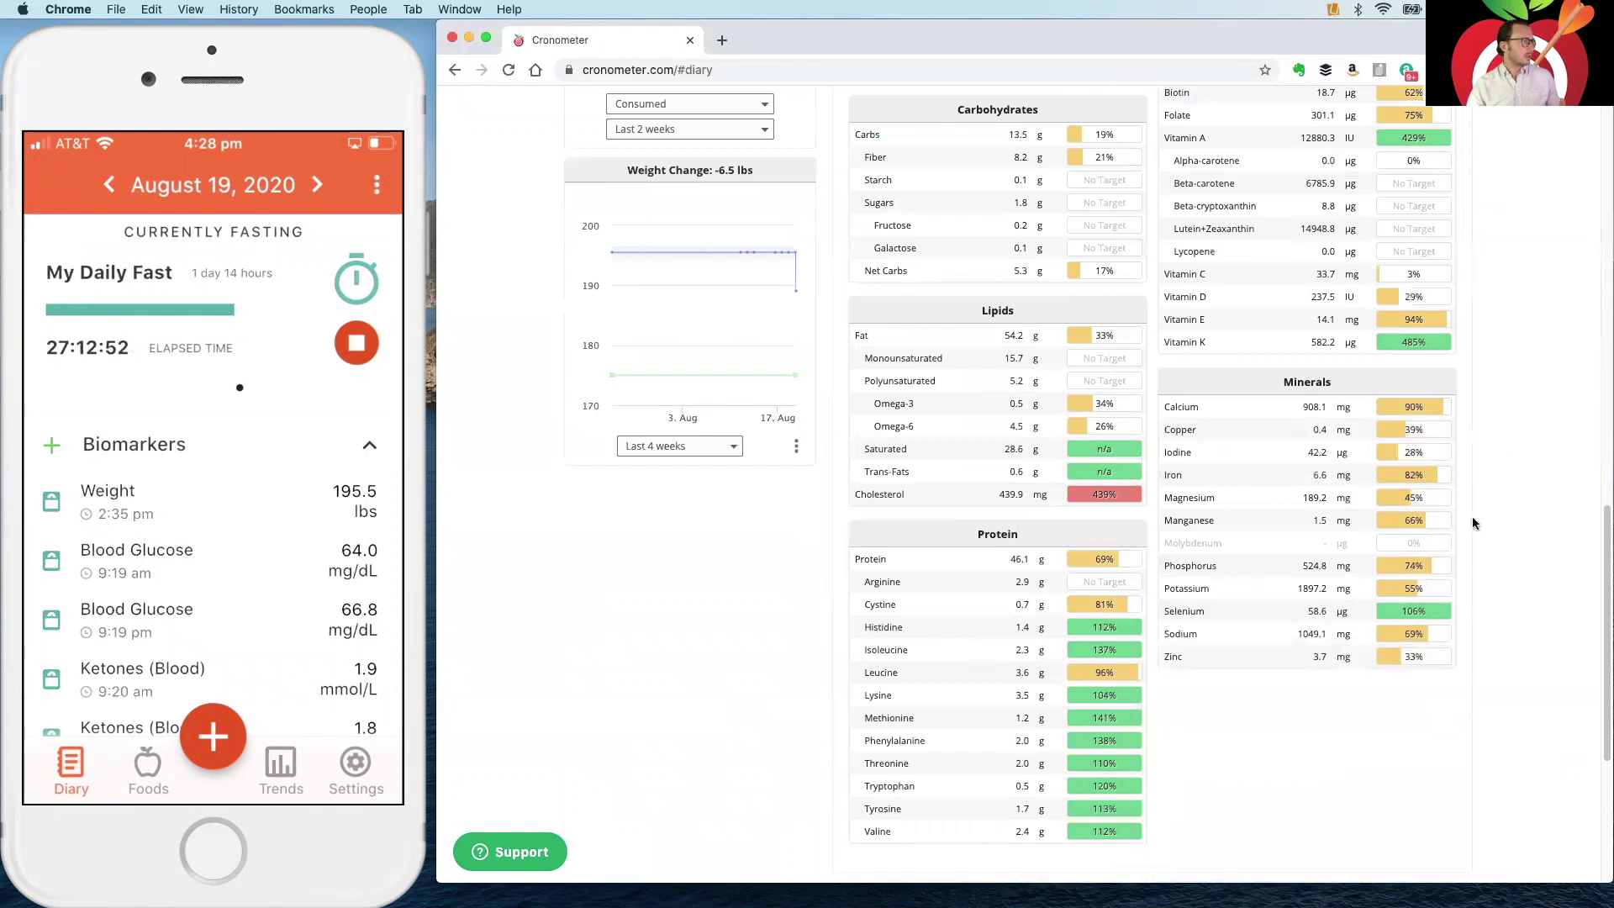
pyautogui.scroll(15, 1500, 453)
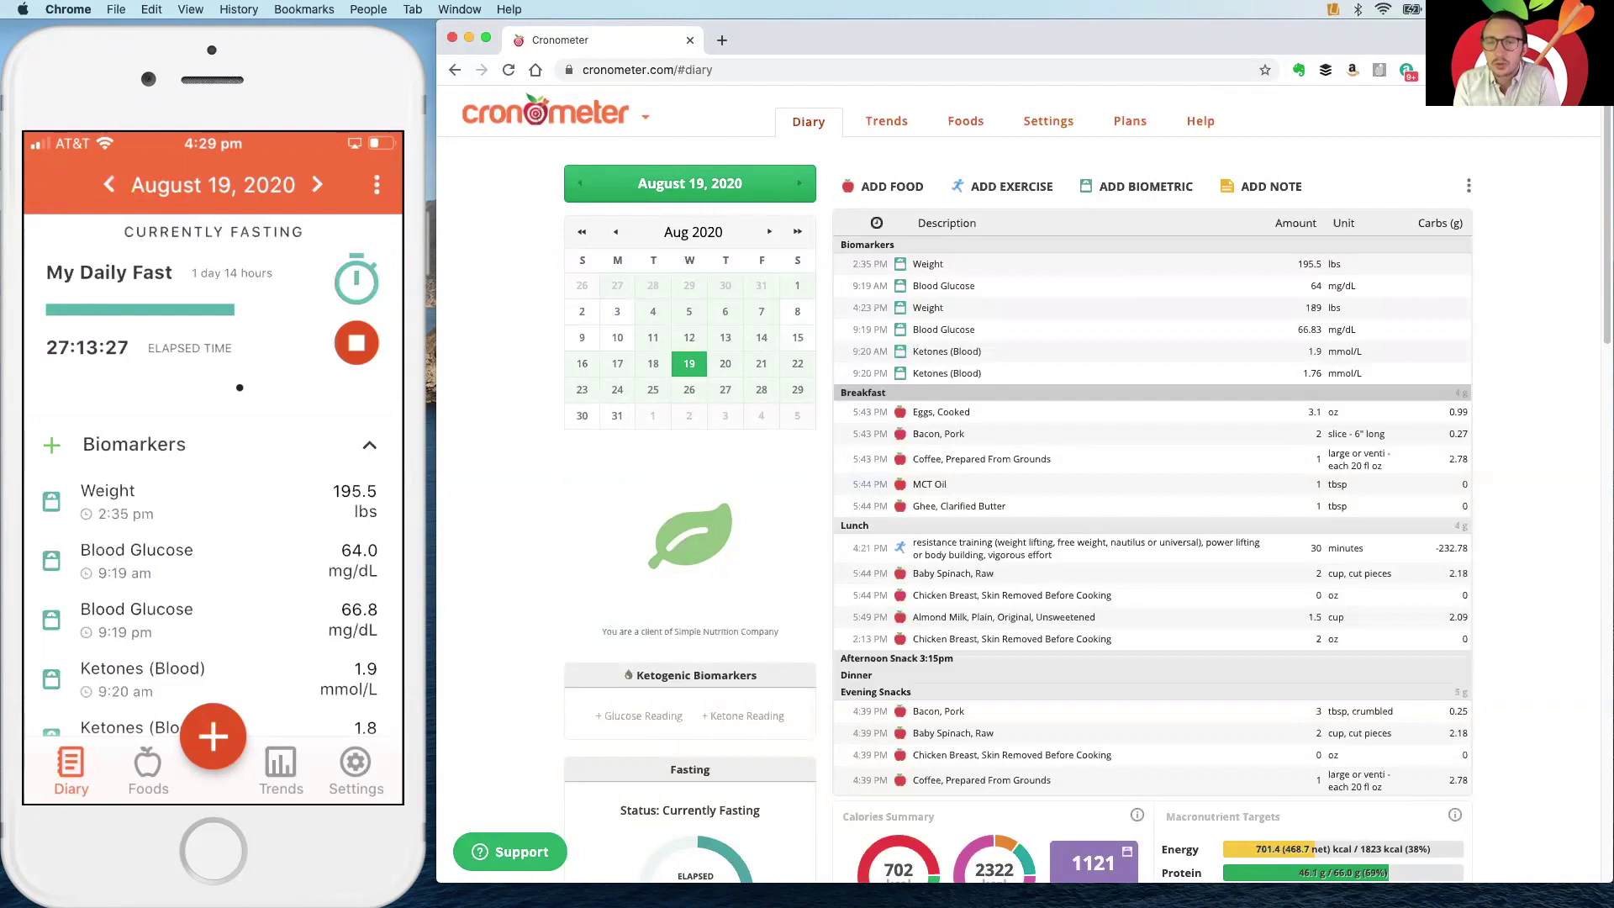
pyautogui.scroll(-4, 1162, 699)
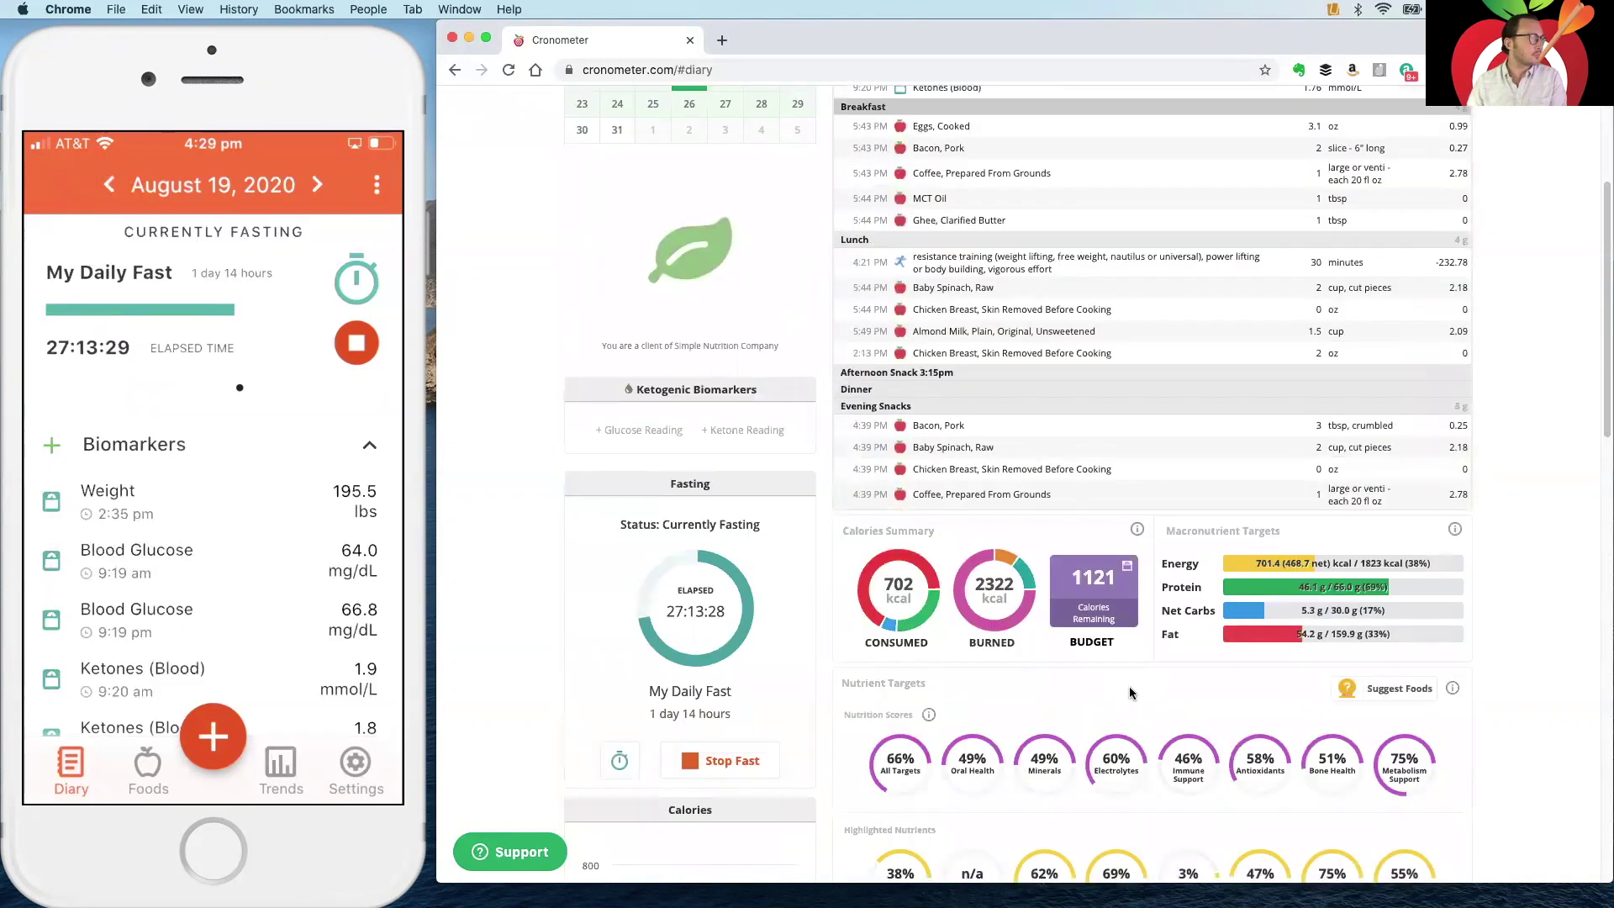
pyautogui.scroll(-1, 1174, 748)
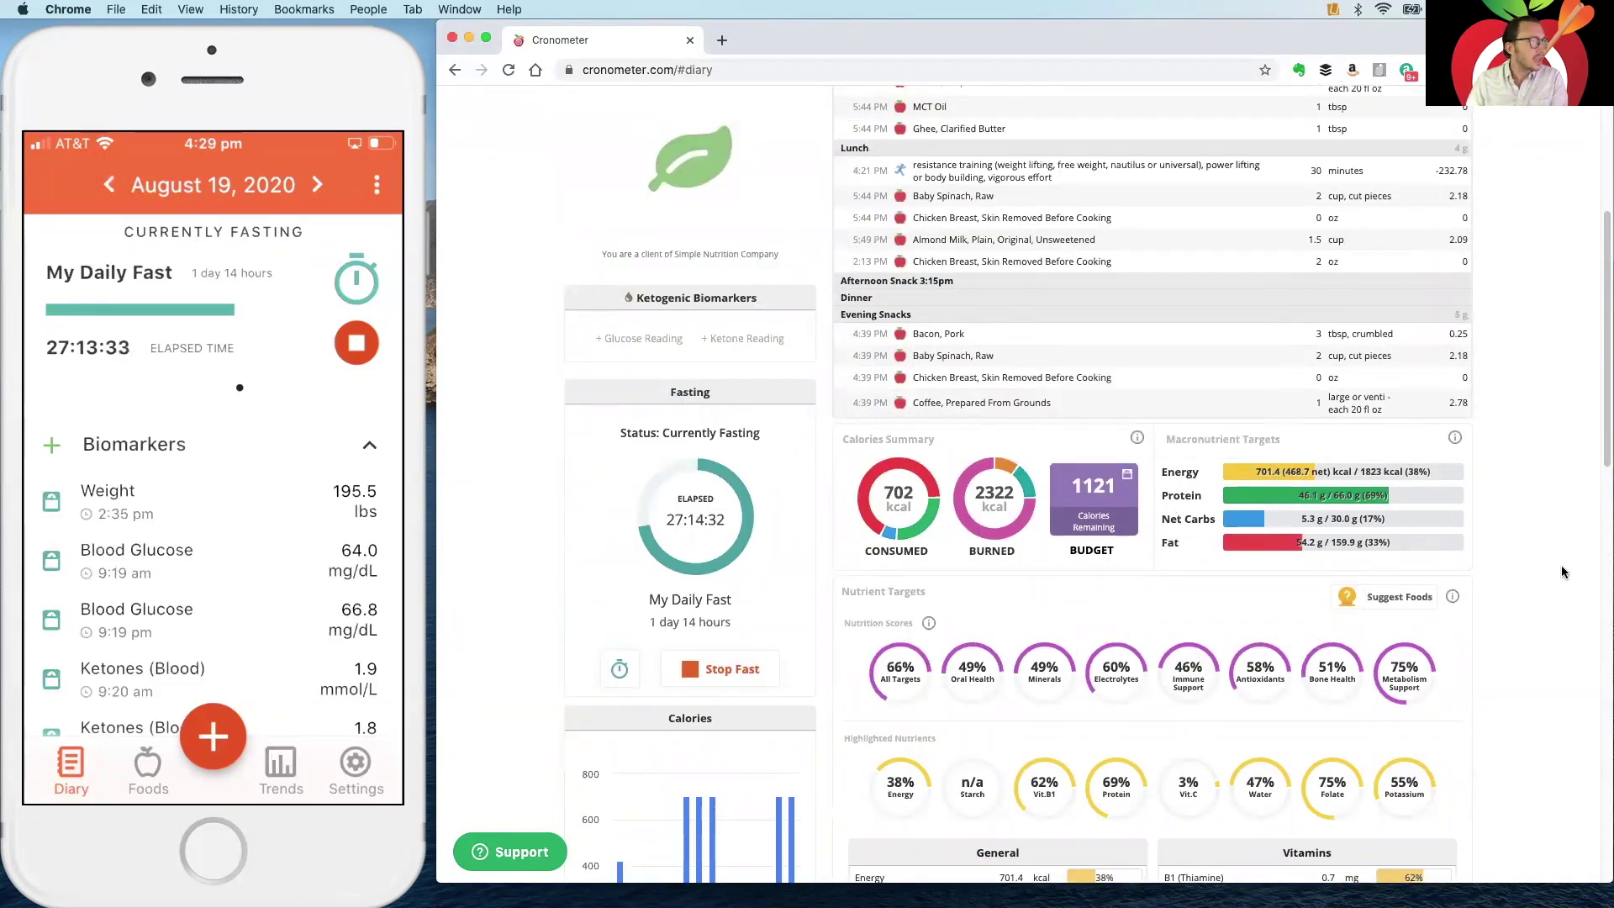
pyautogui.moveTo(1247, 502)
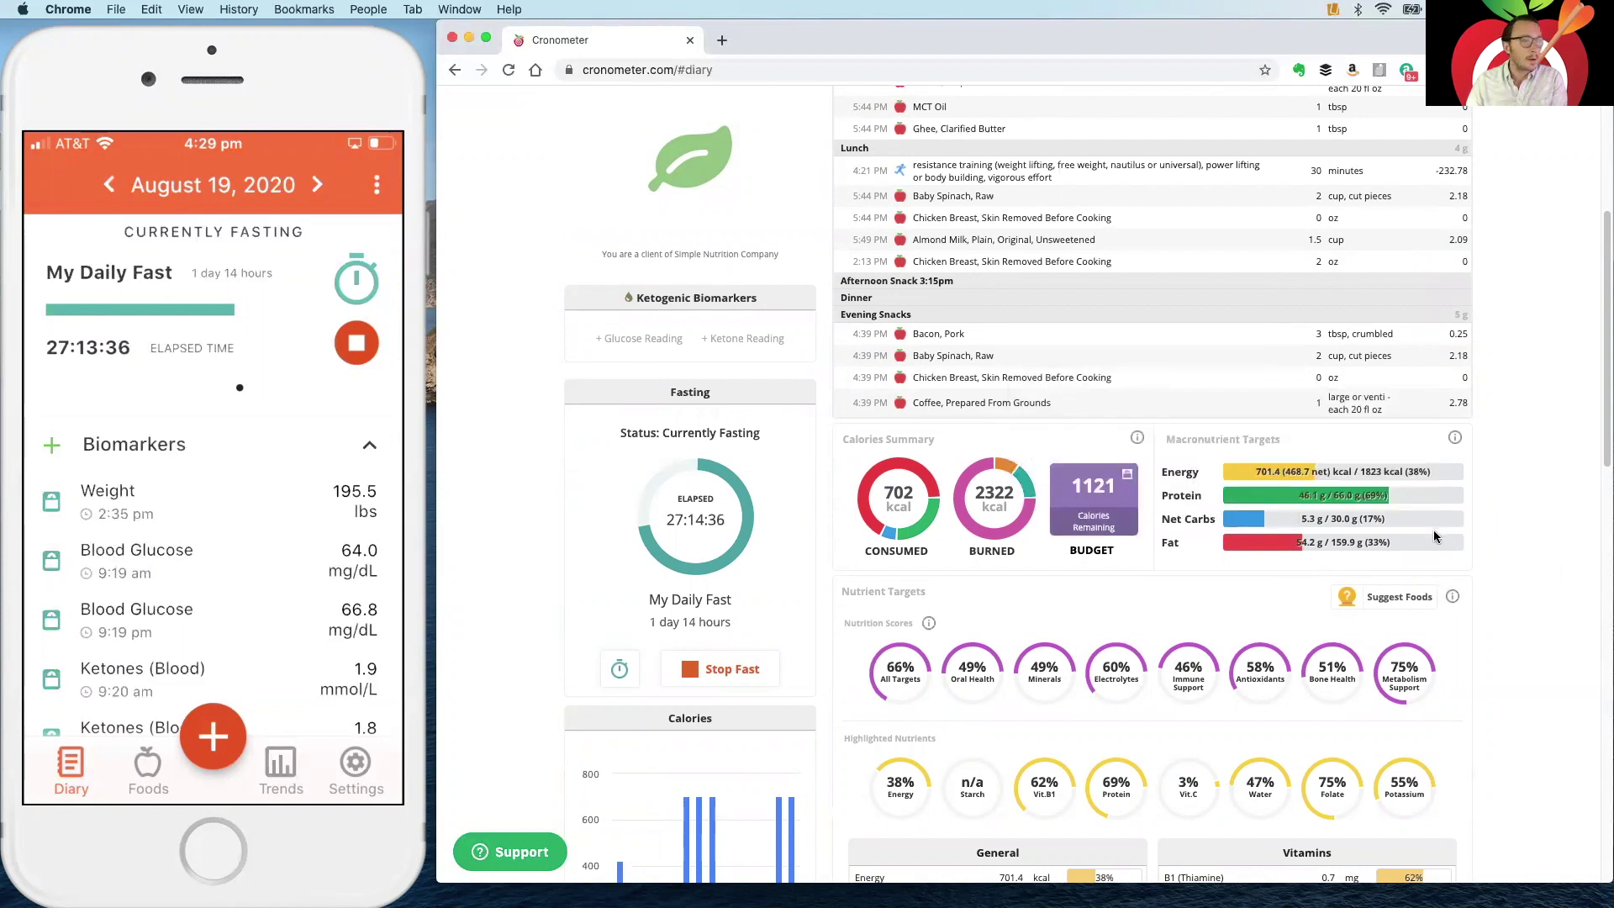
pyautogui.moveTo(1460, 498)
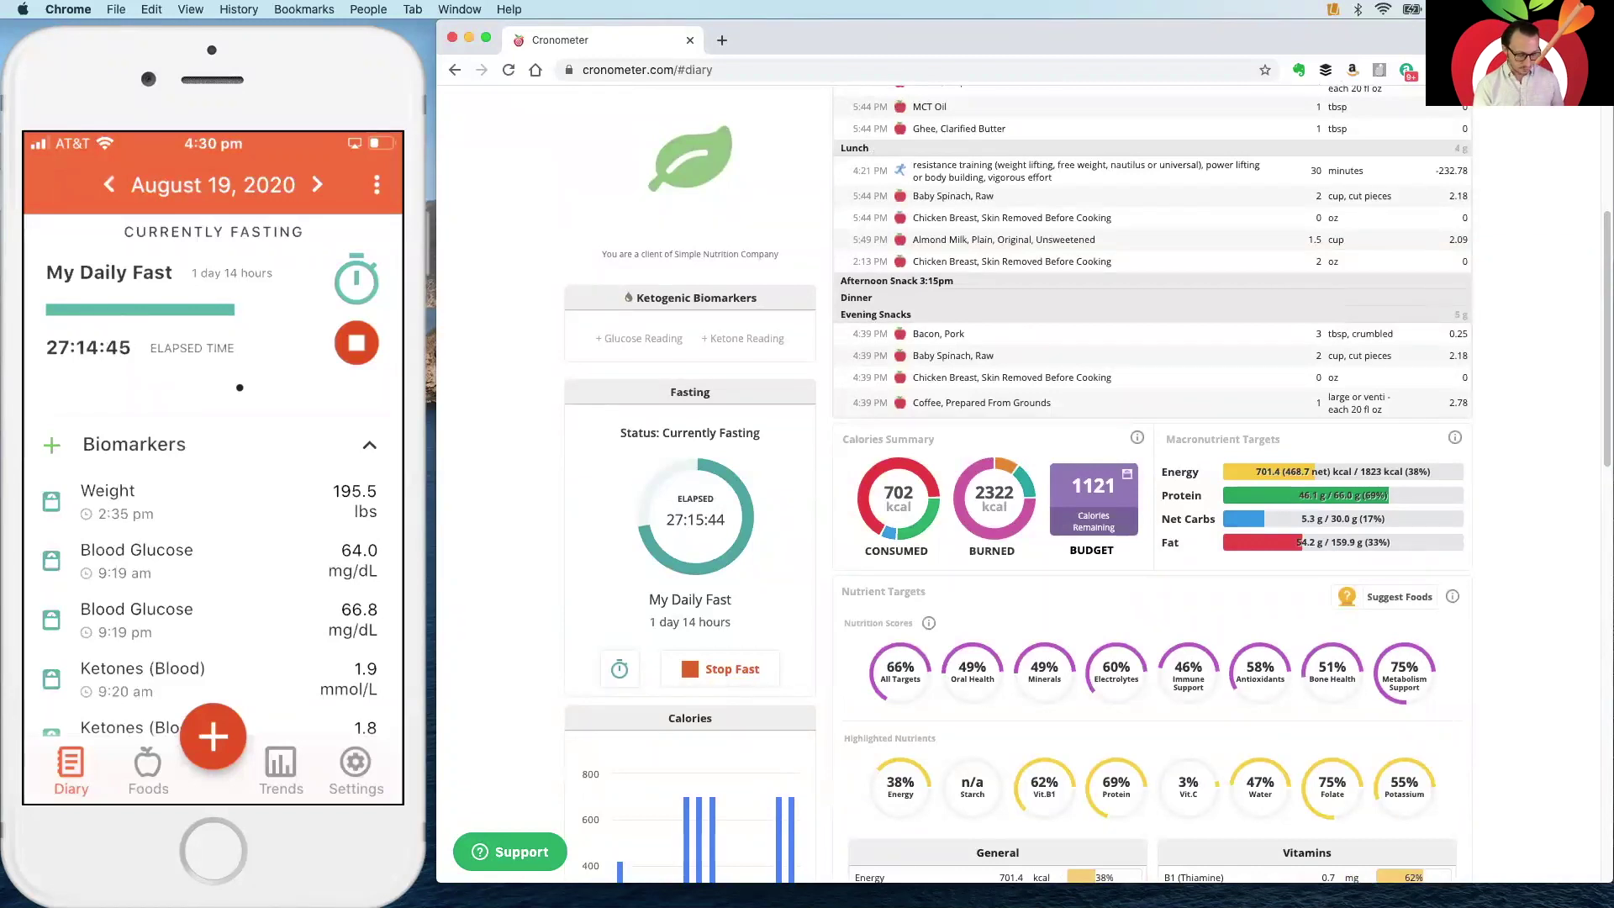
# Step: On the phone, show the red + add-entry menu, close it, and show it again
pyautogui.click(213, 735)
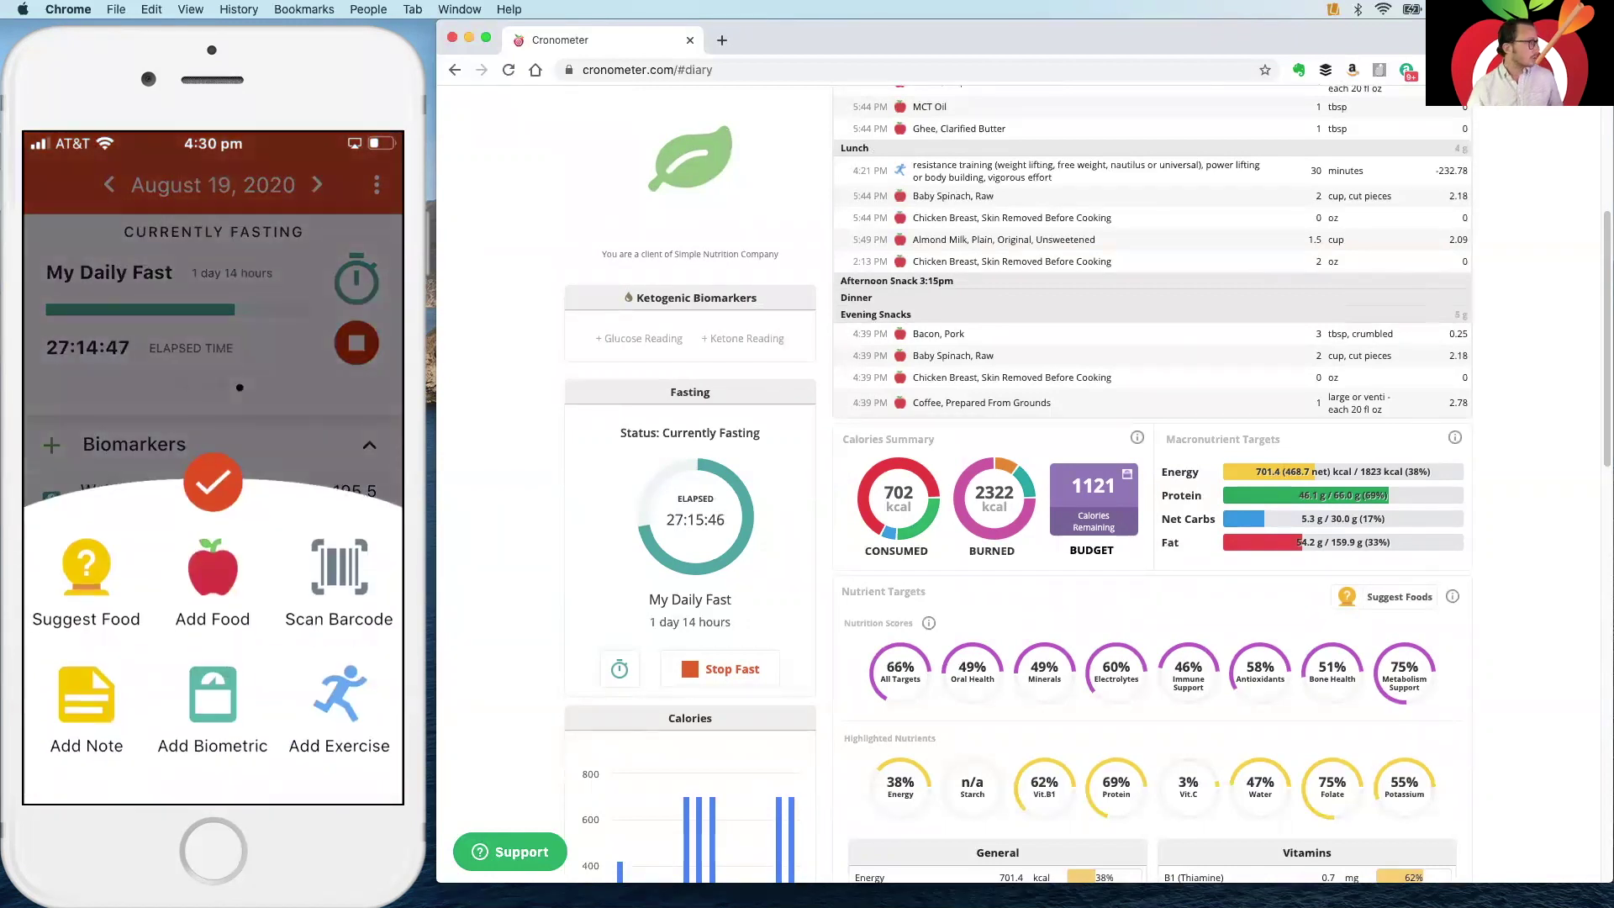
pyautogui.click(398, 536)
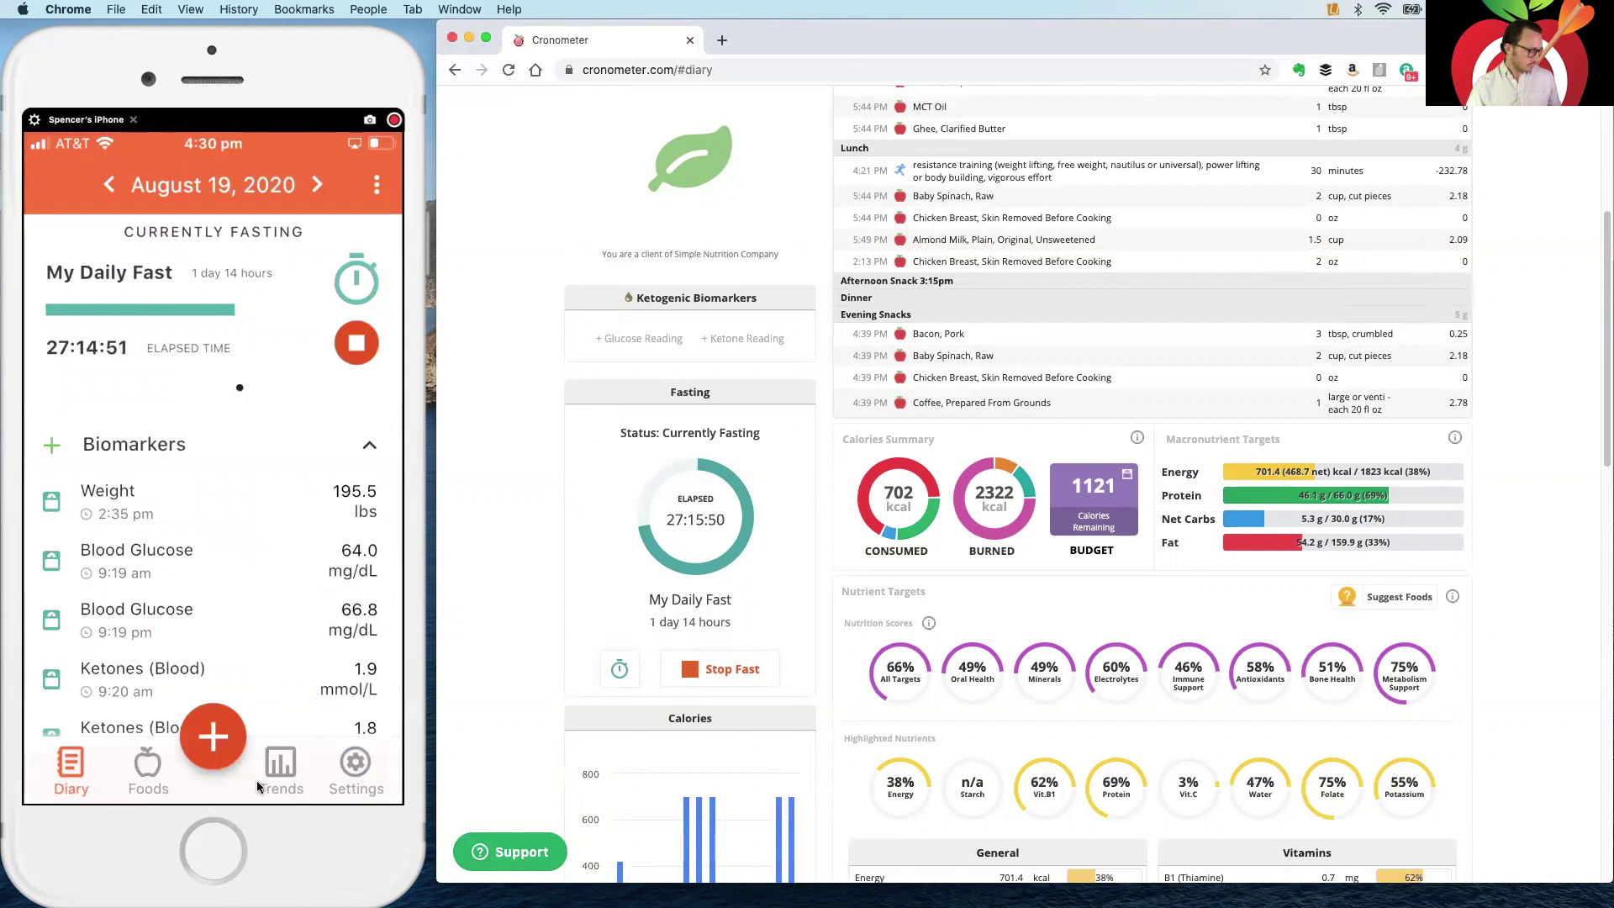
pyautogui.click(212, 736)
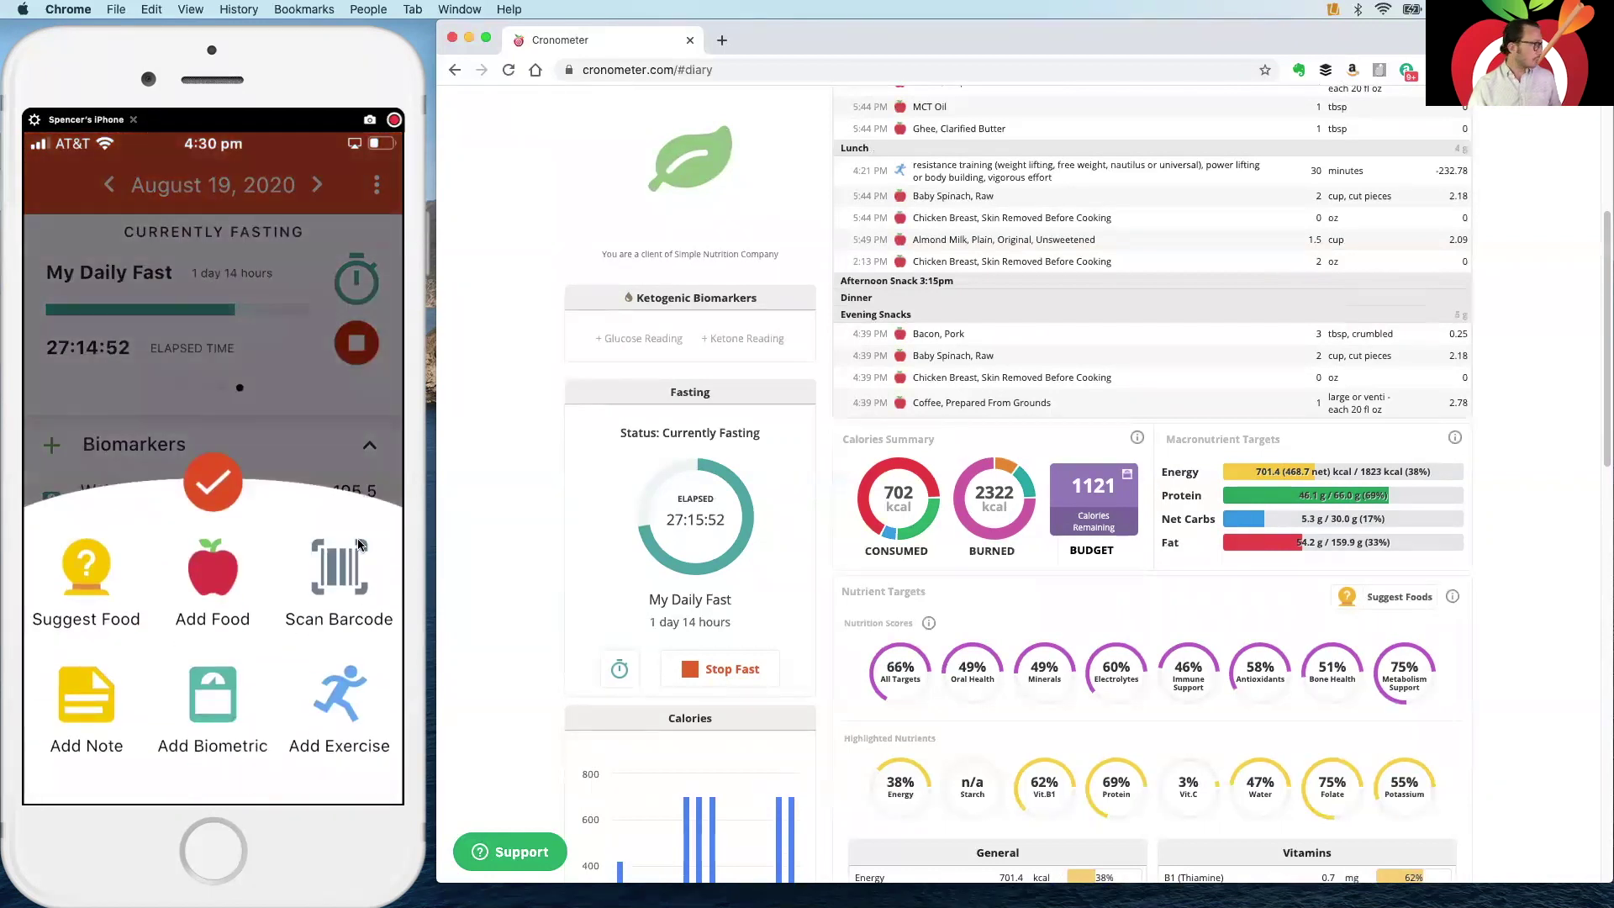
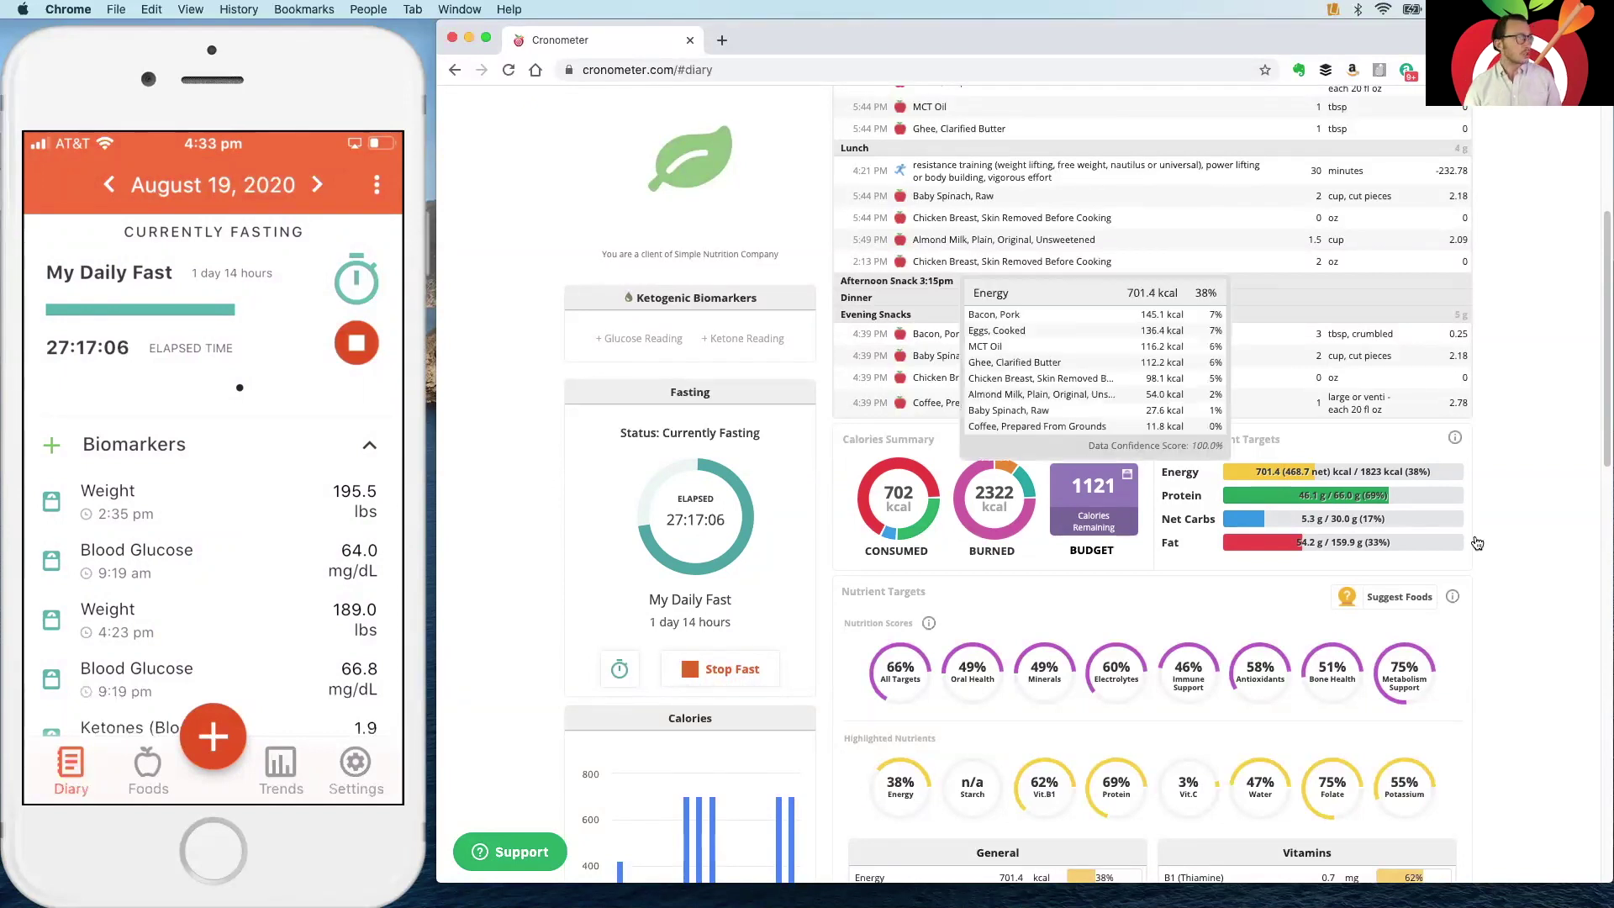
# Step: Go to the Foods page and scroll through the Custom Recipes list
pyautogui.scroll(5, 1004, 463)
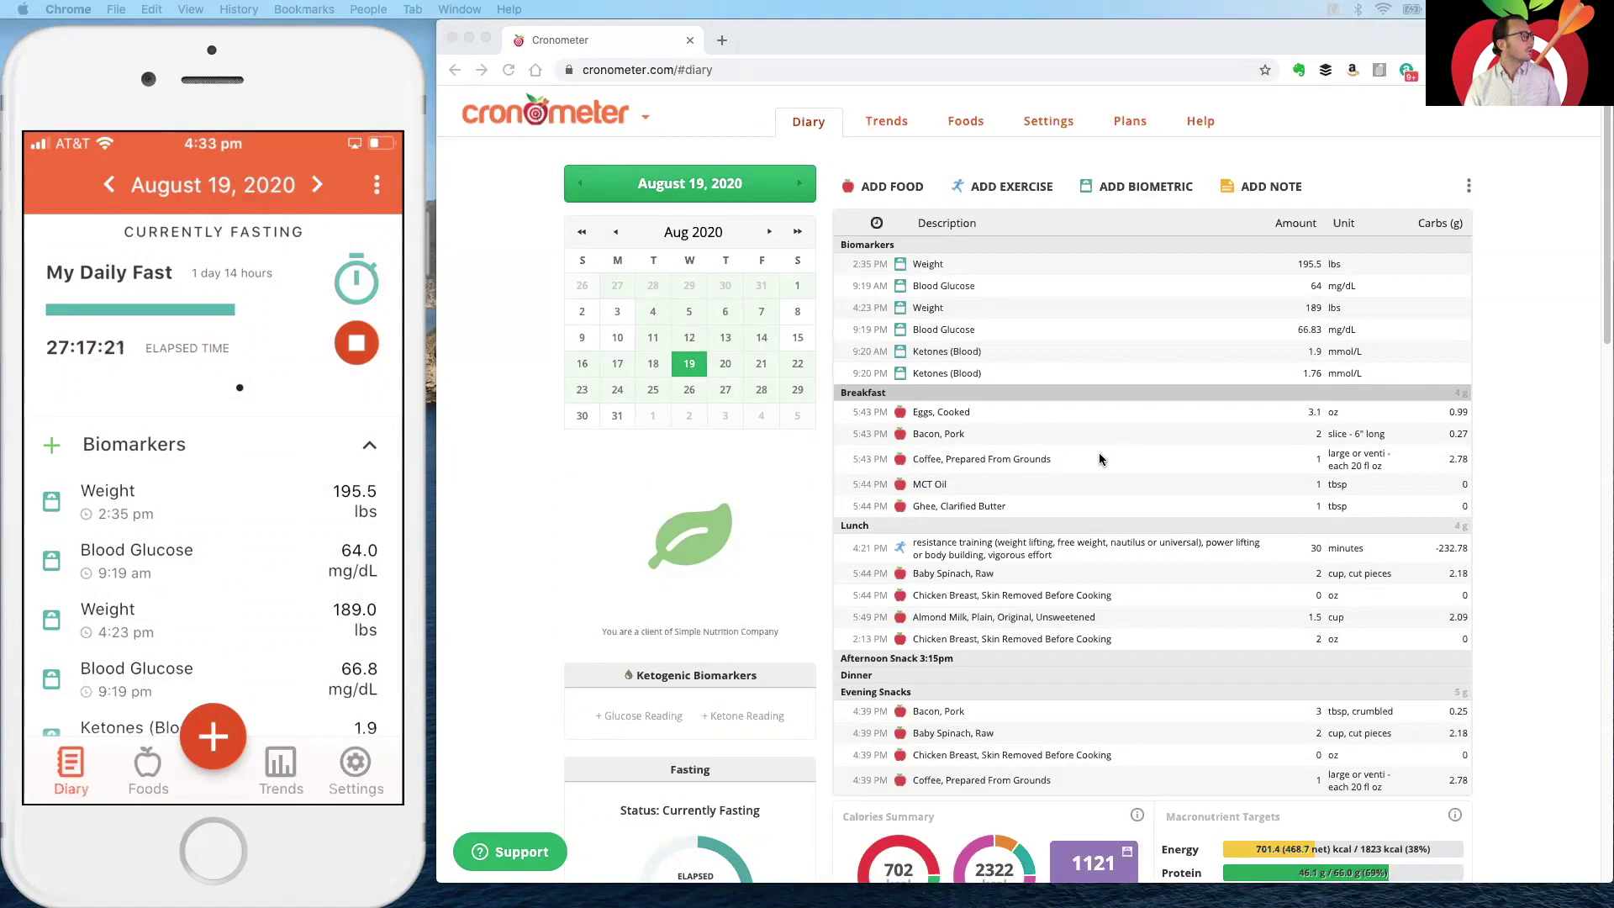
pyautogui.click(971, 128)
pyautogui.click(970, 126)
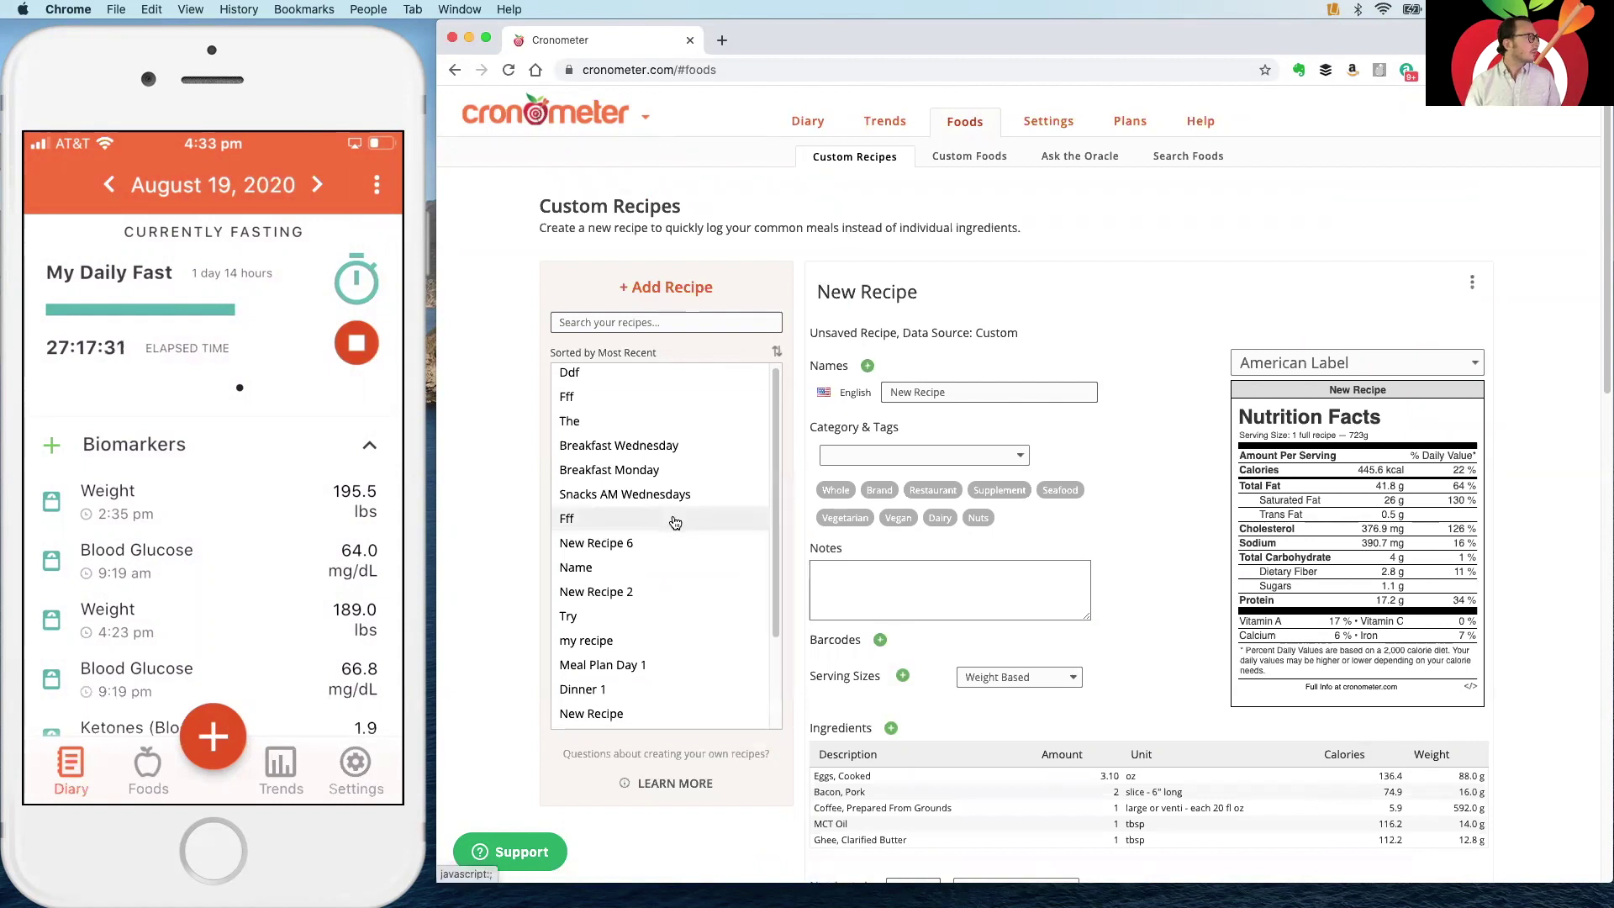
pyautogui.scroll(-5, 675, 523)
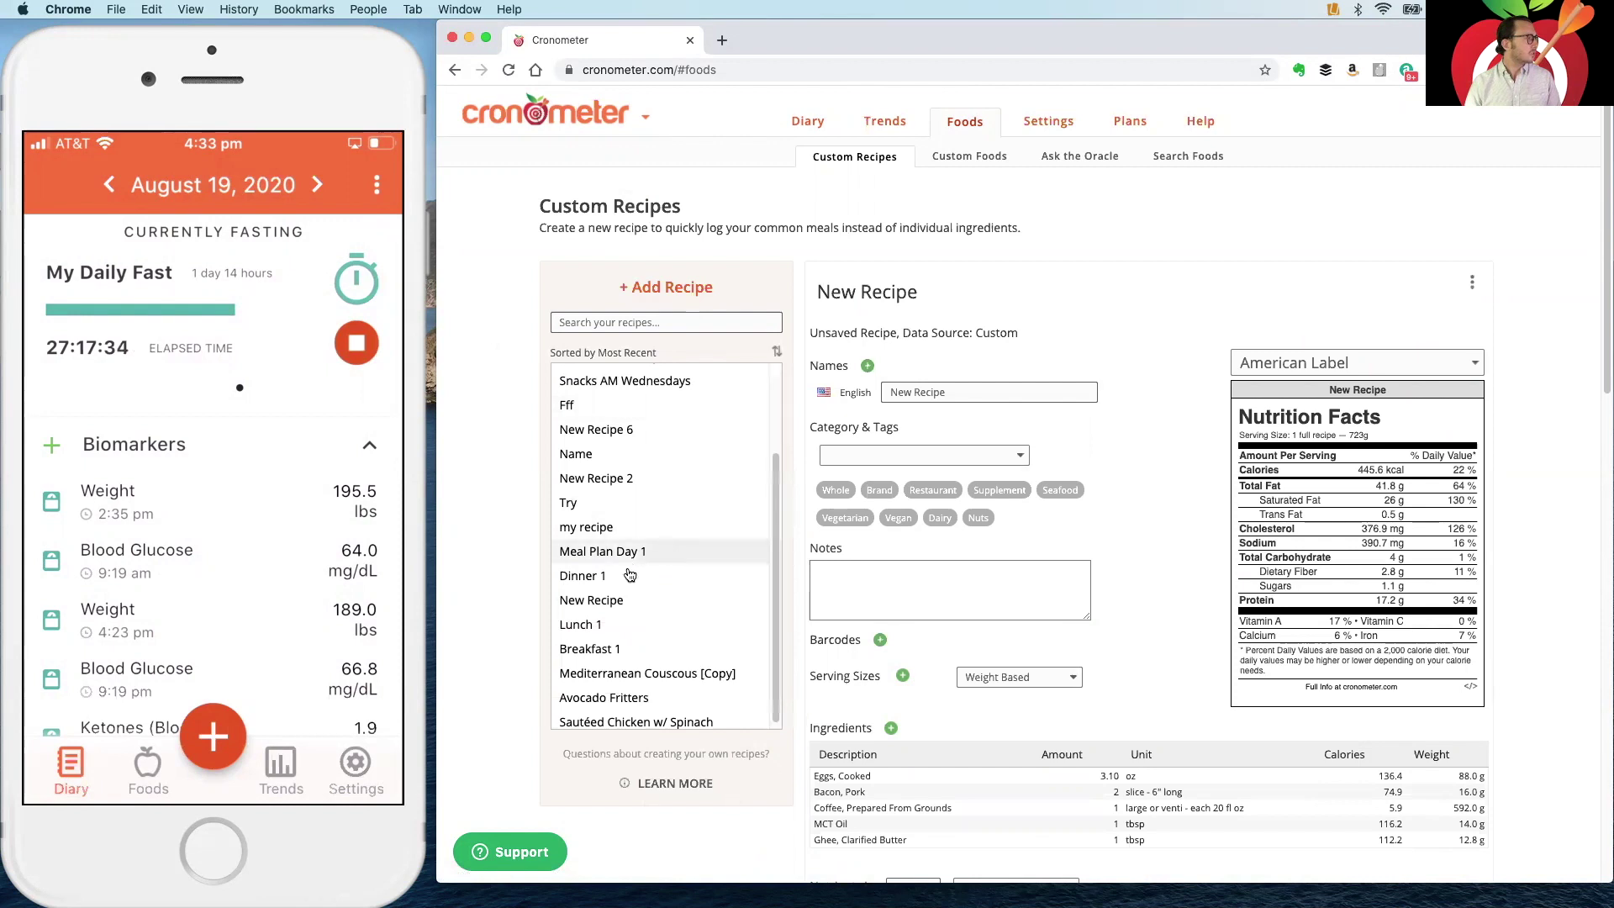
pyautogui.scroll(-1, 637, 538)
pyautogui.scroll(4, 639, 529)
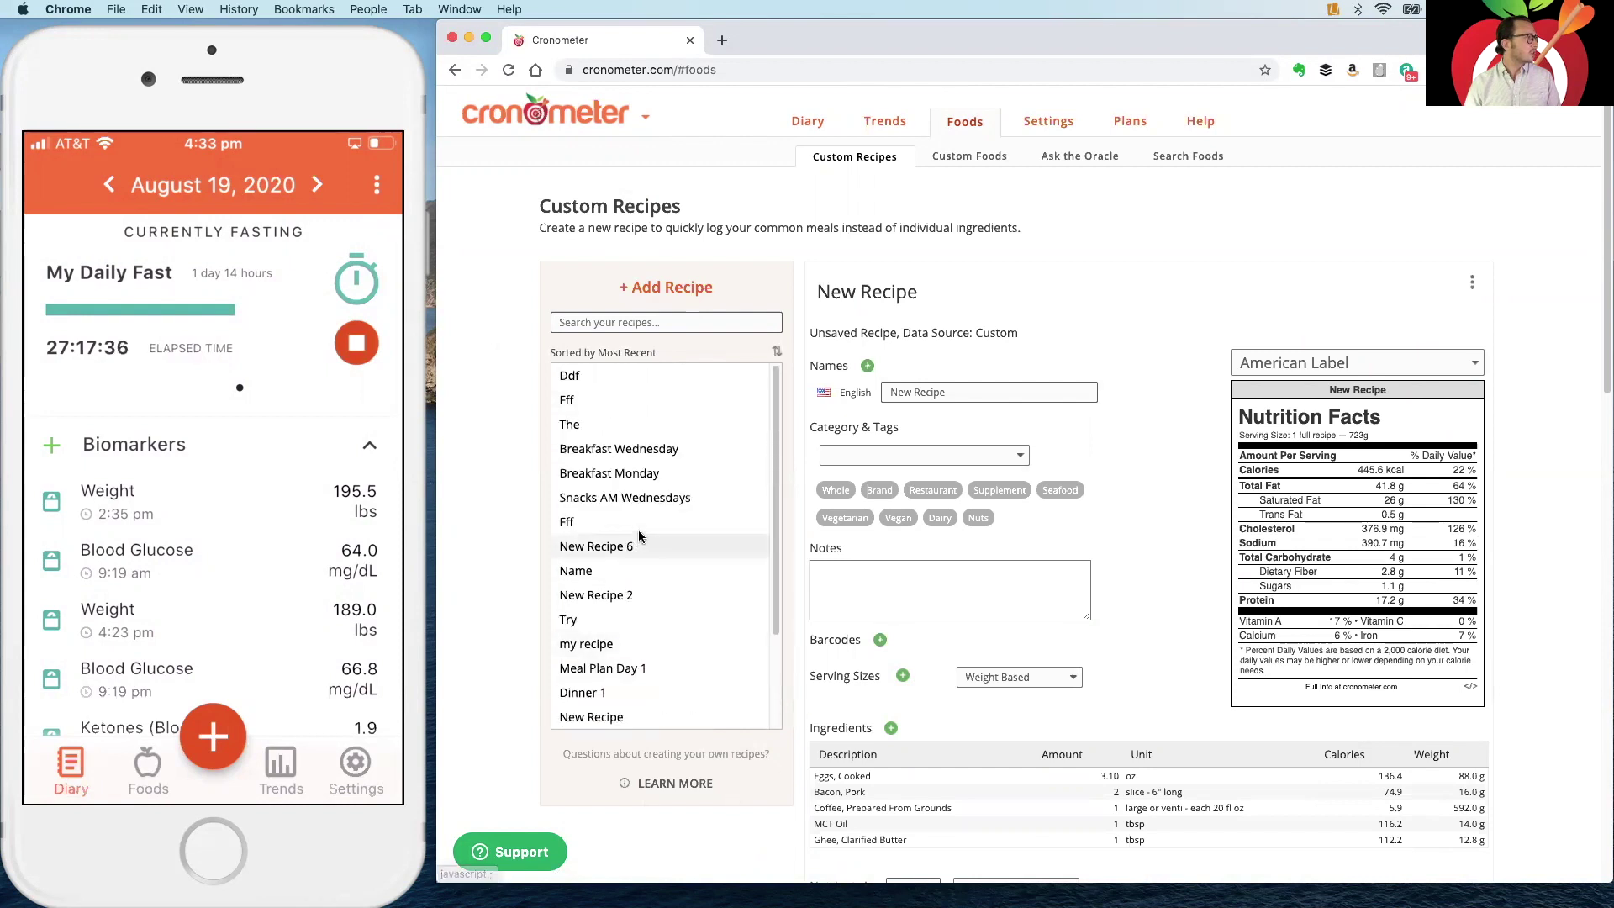
pyautogui.scroll(-3, 664, 506)
pyautogui.scroll(-5, 665, 505)
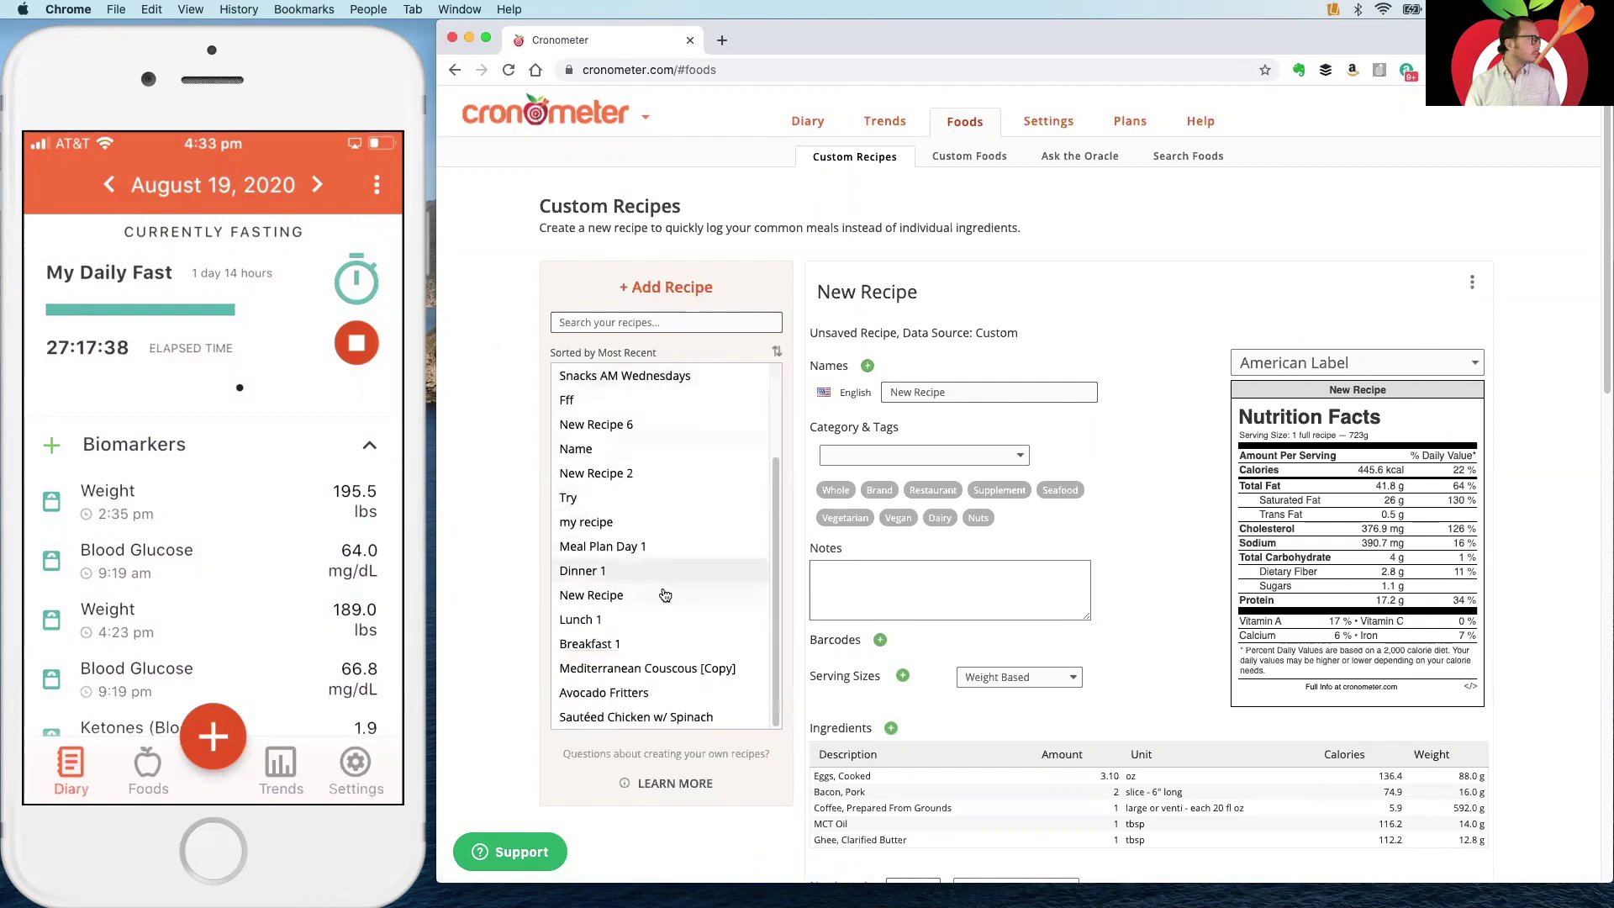
# Step: Open Avocado Fritters and review its avocado and clarified butter ingredients at 113.1 kcal per serving
pyautogui.click(647, 642)
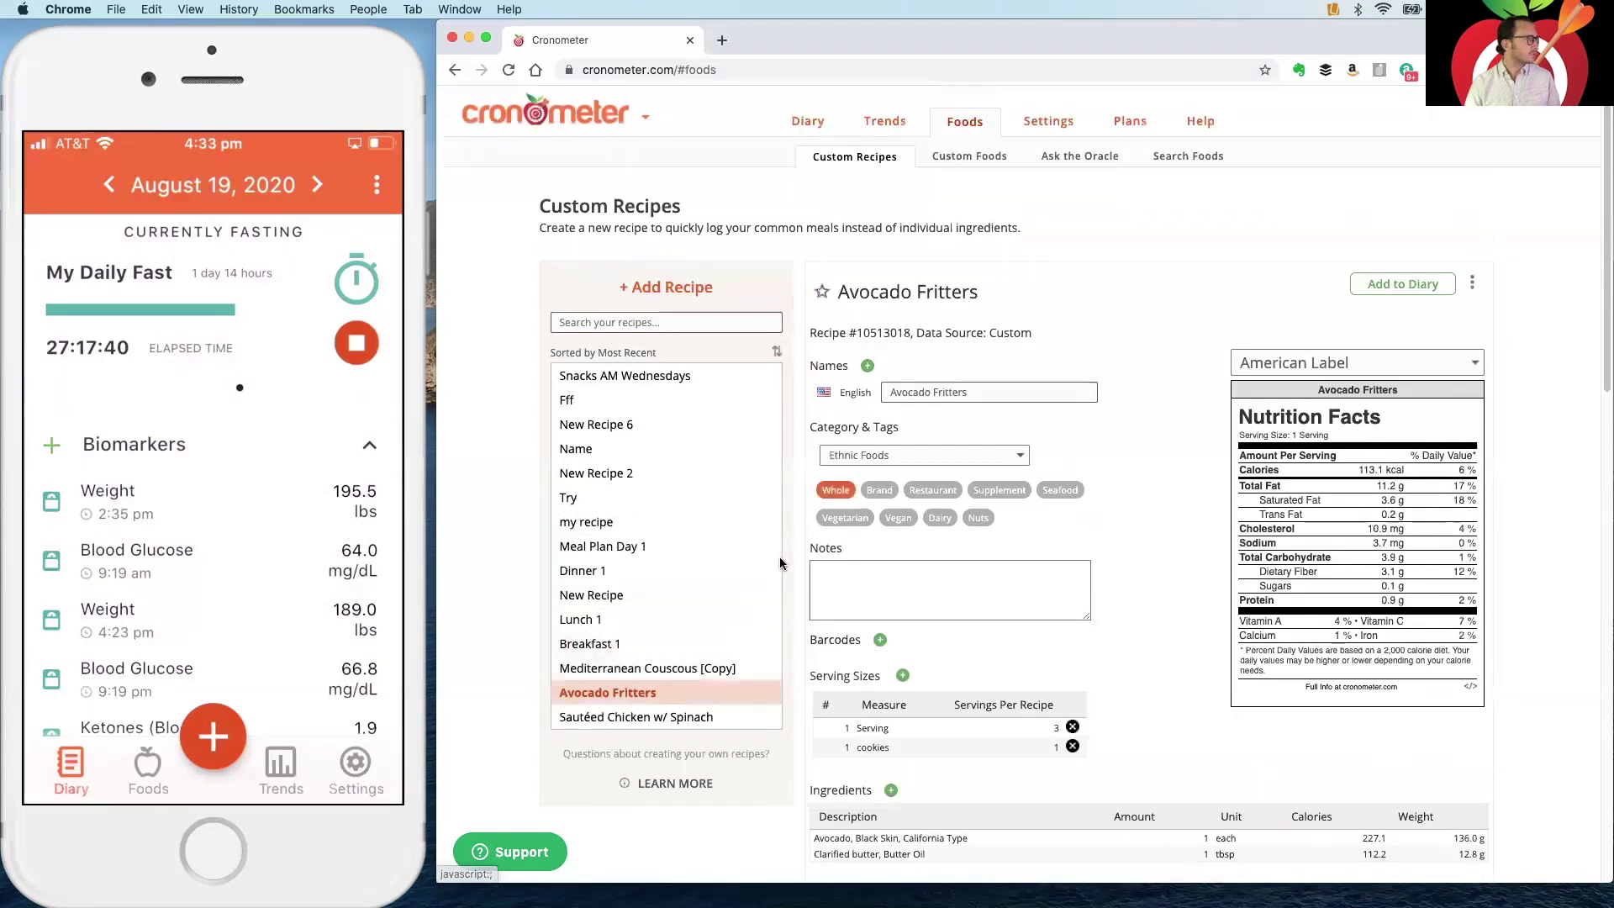
pyautogui.scroll(-2, 1142, 641)
pyautogui.scroll(1, 933, 748)
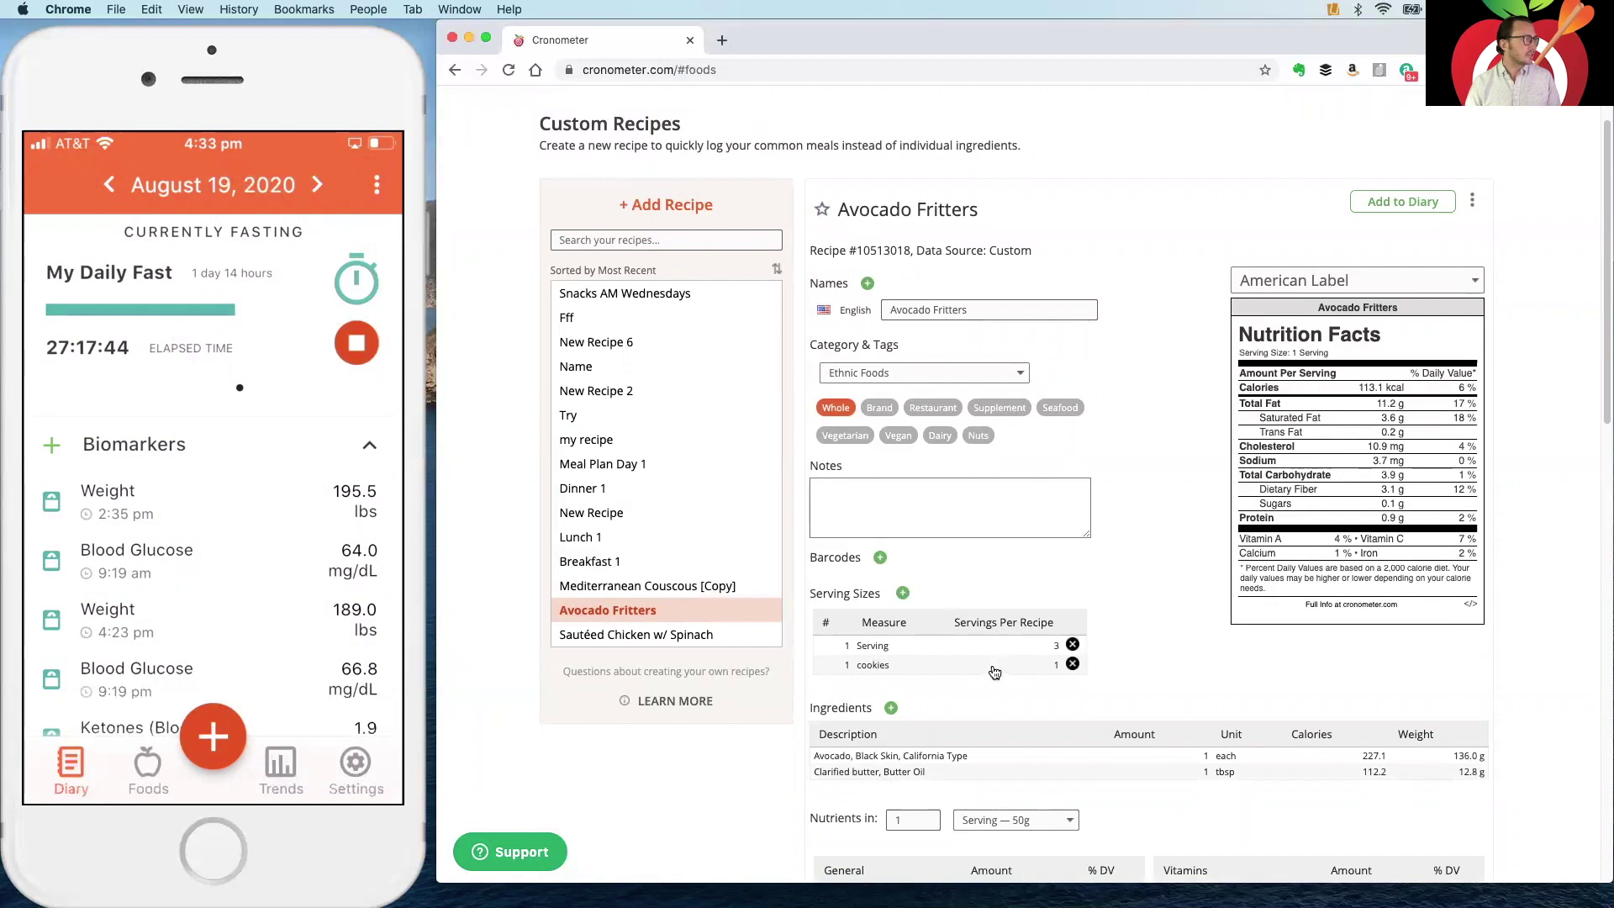
pyautogui.scroll(-3, 997, 668)
pyautogui.scroll(-1, 883, 656)
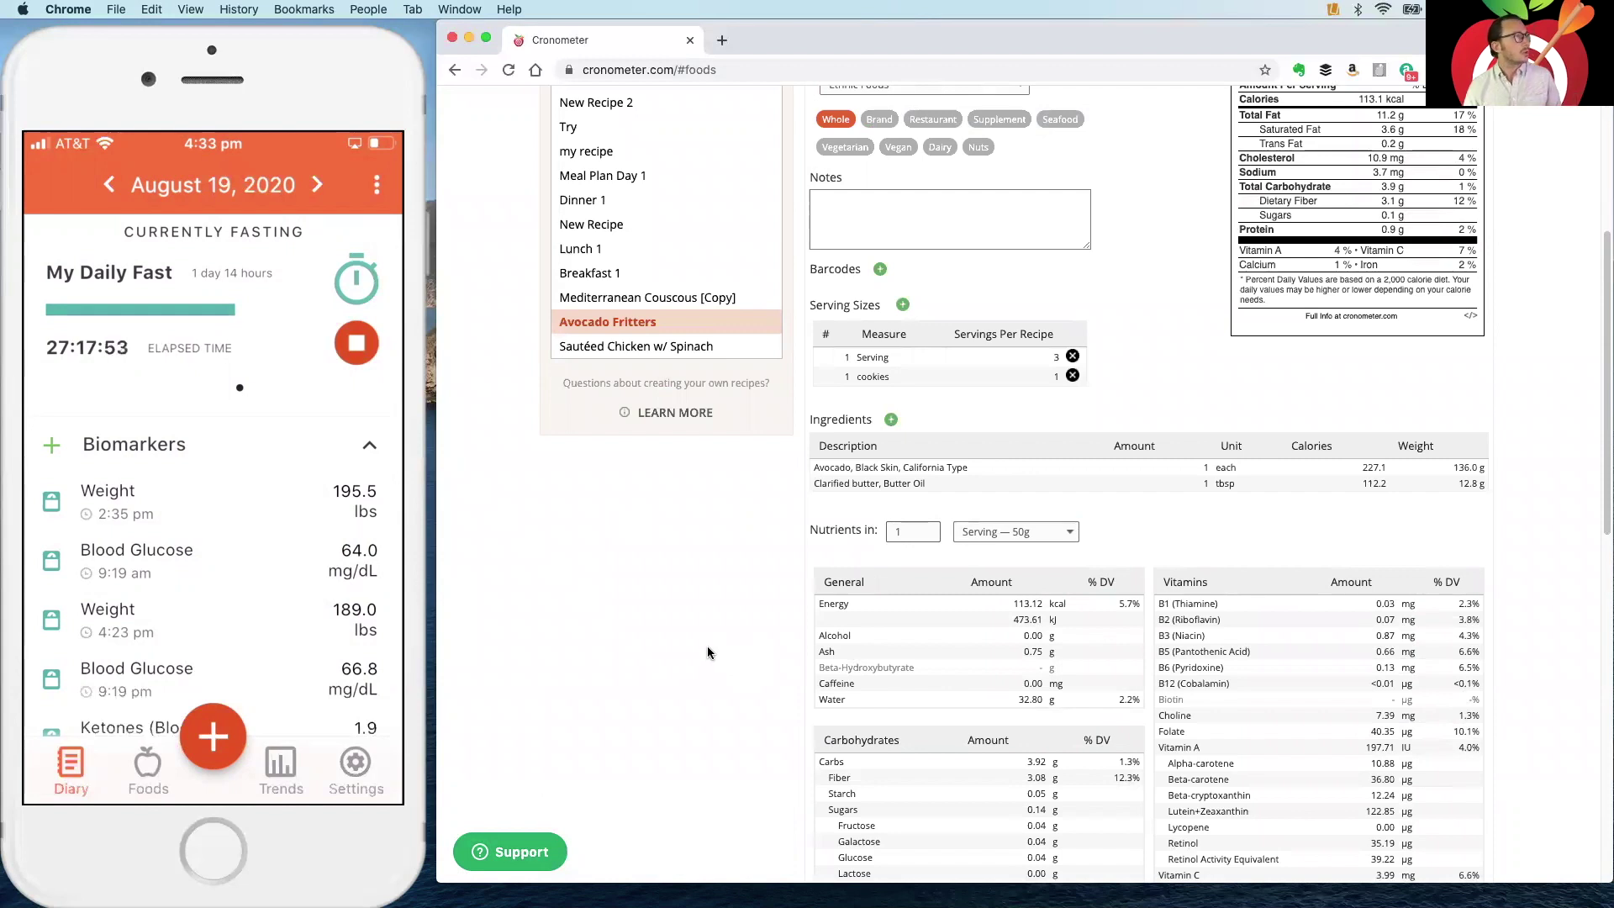
pyautogui.scroll(5, 708, 647)
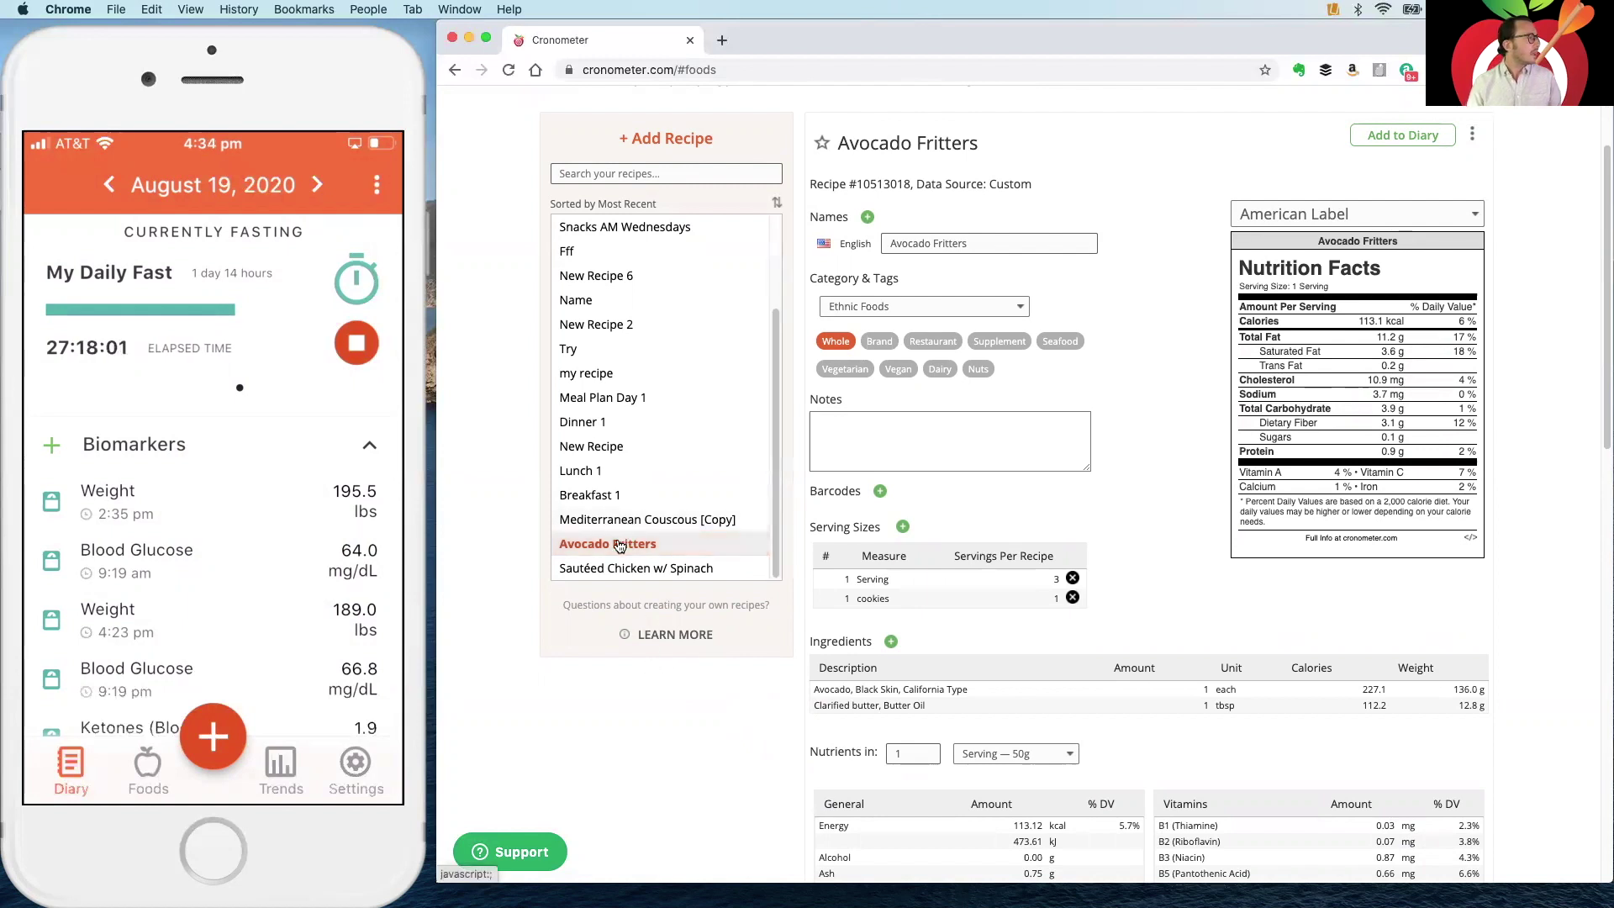
# Step: View Breakfast 1, then review Meal Plan Day 1's Dinner 1, Lunch 1 and Breakfast 1 components (1406.5 kcal)
pyautogui.click(591, 498)
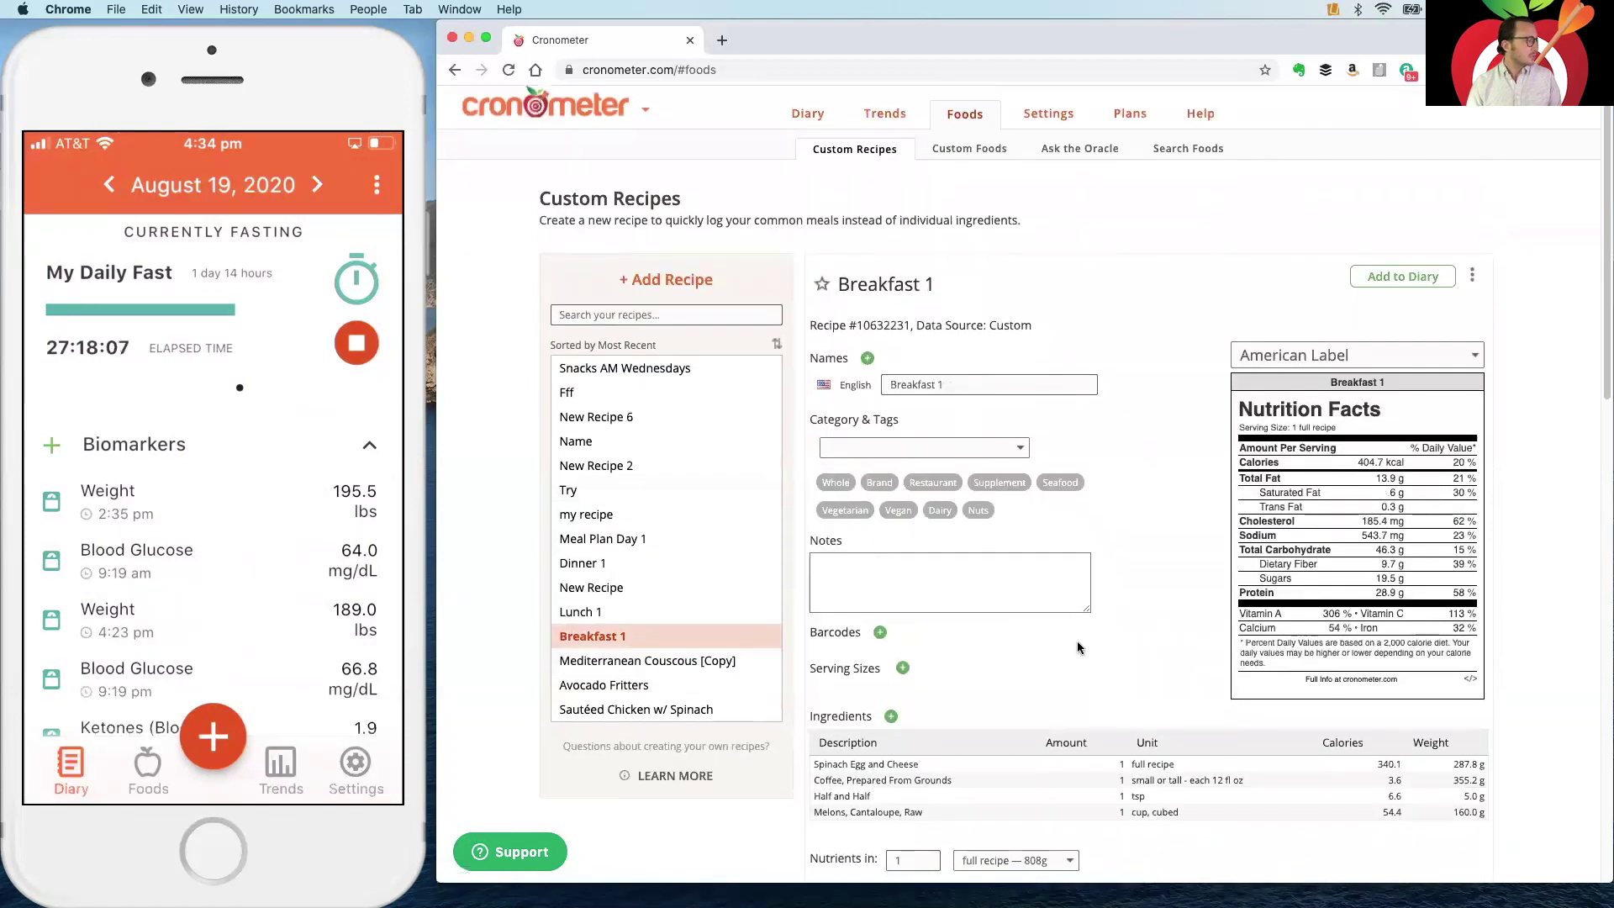
pyautogui.scroll(-3, 1078, 647)
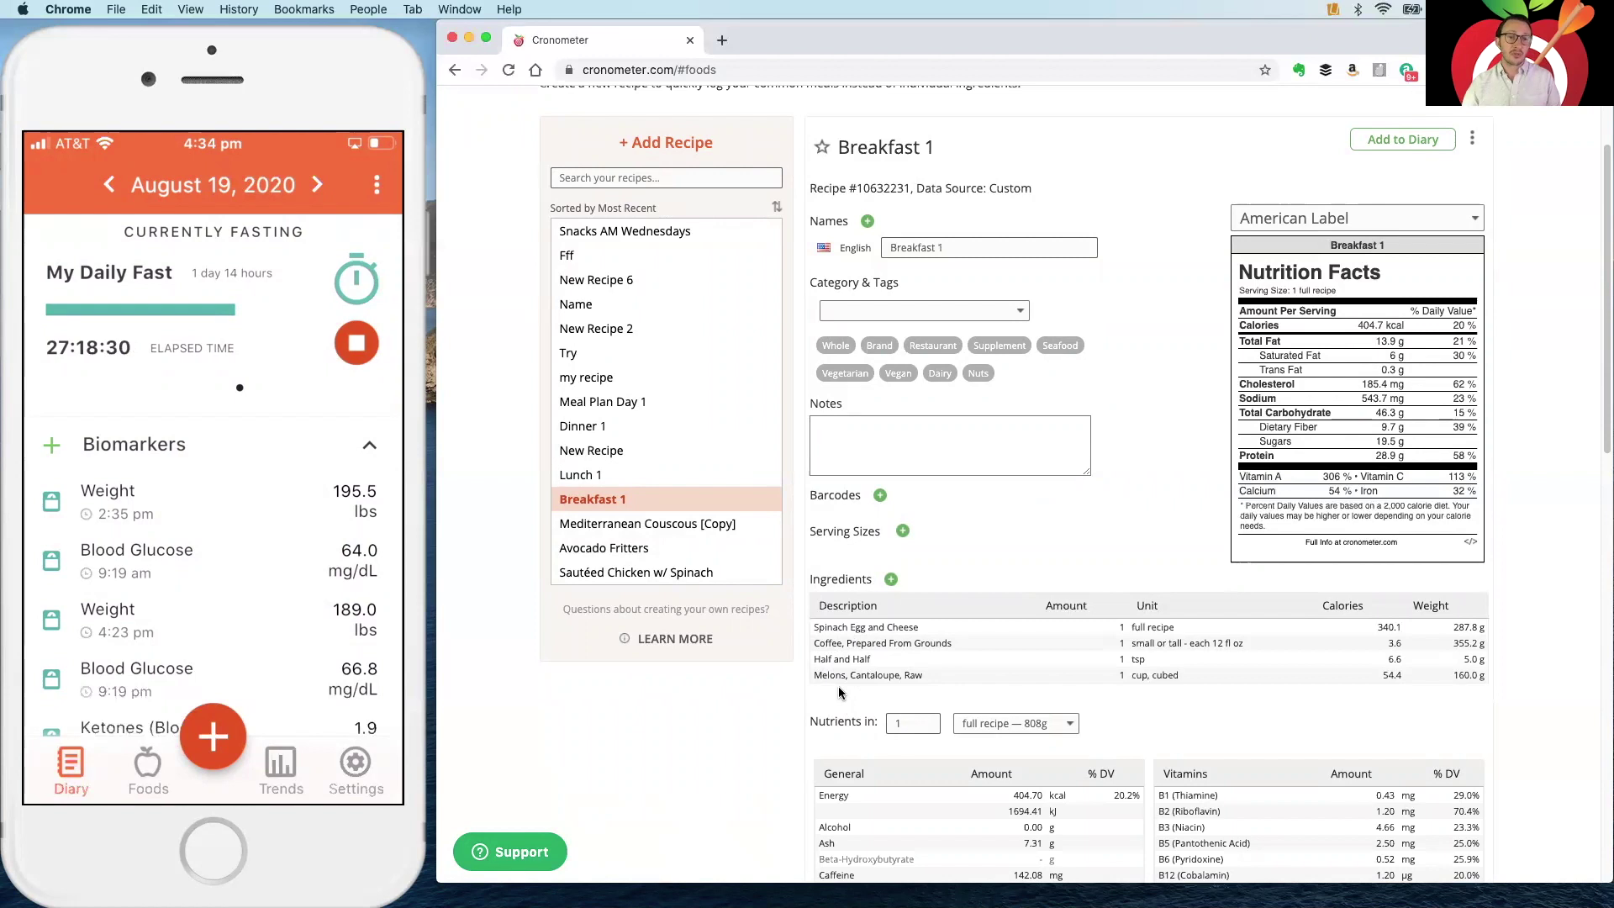
pyautogui.click(621, 403)
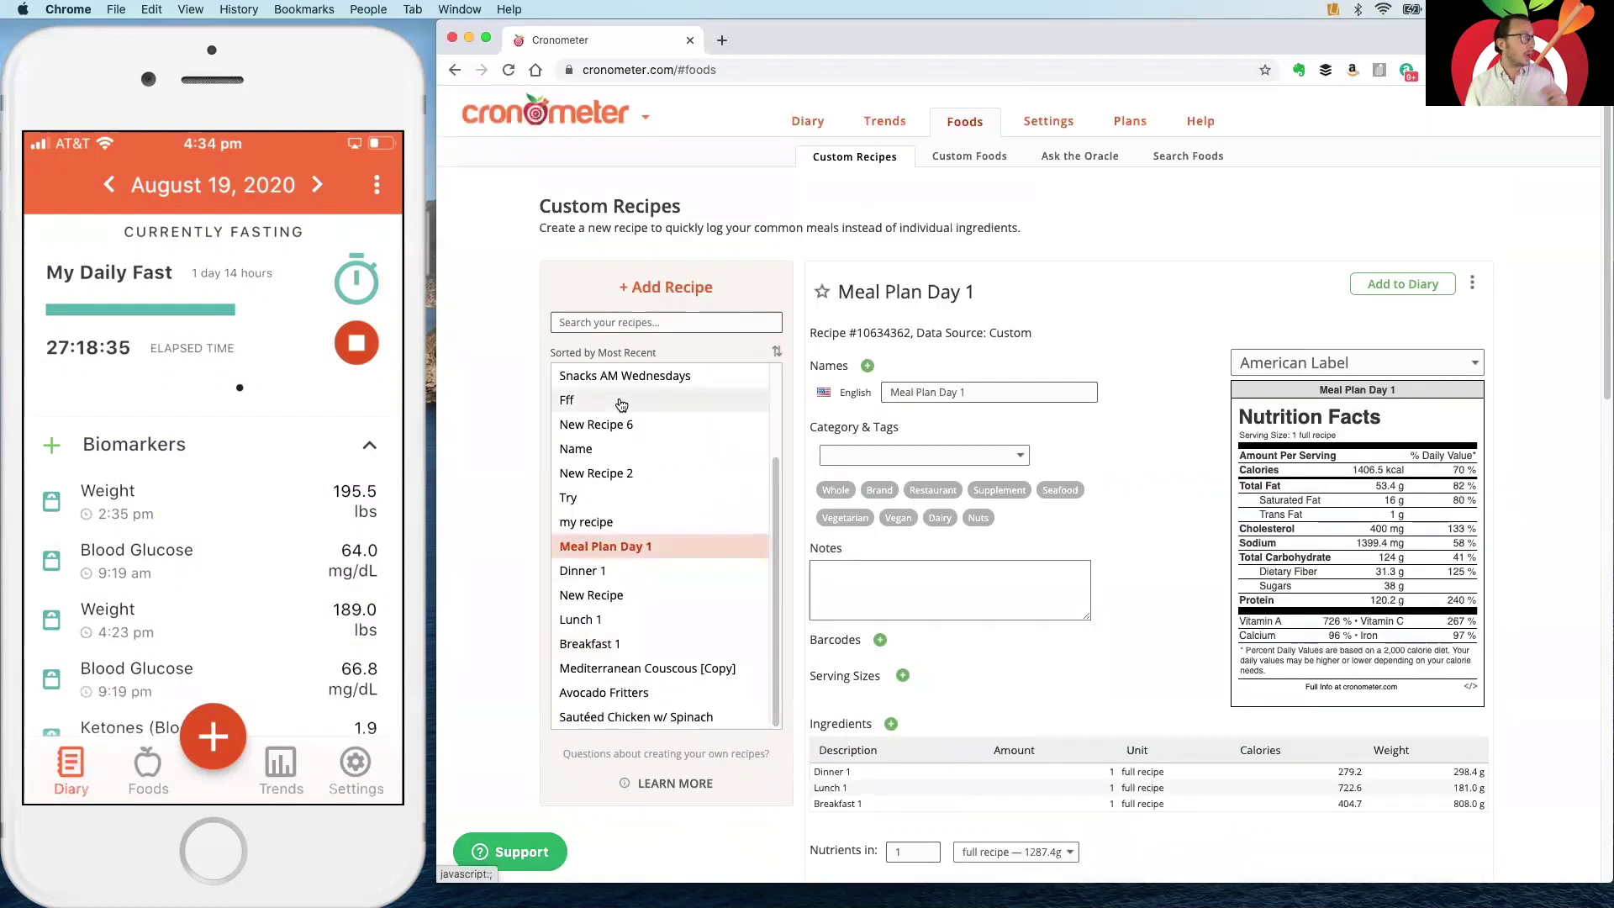
pyautogui.scroll(-5, 1001, 644)
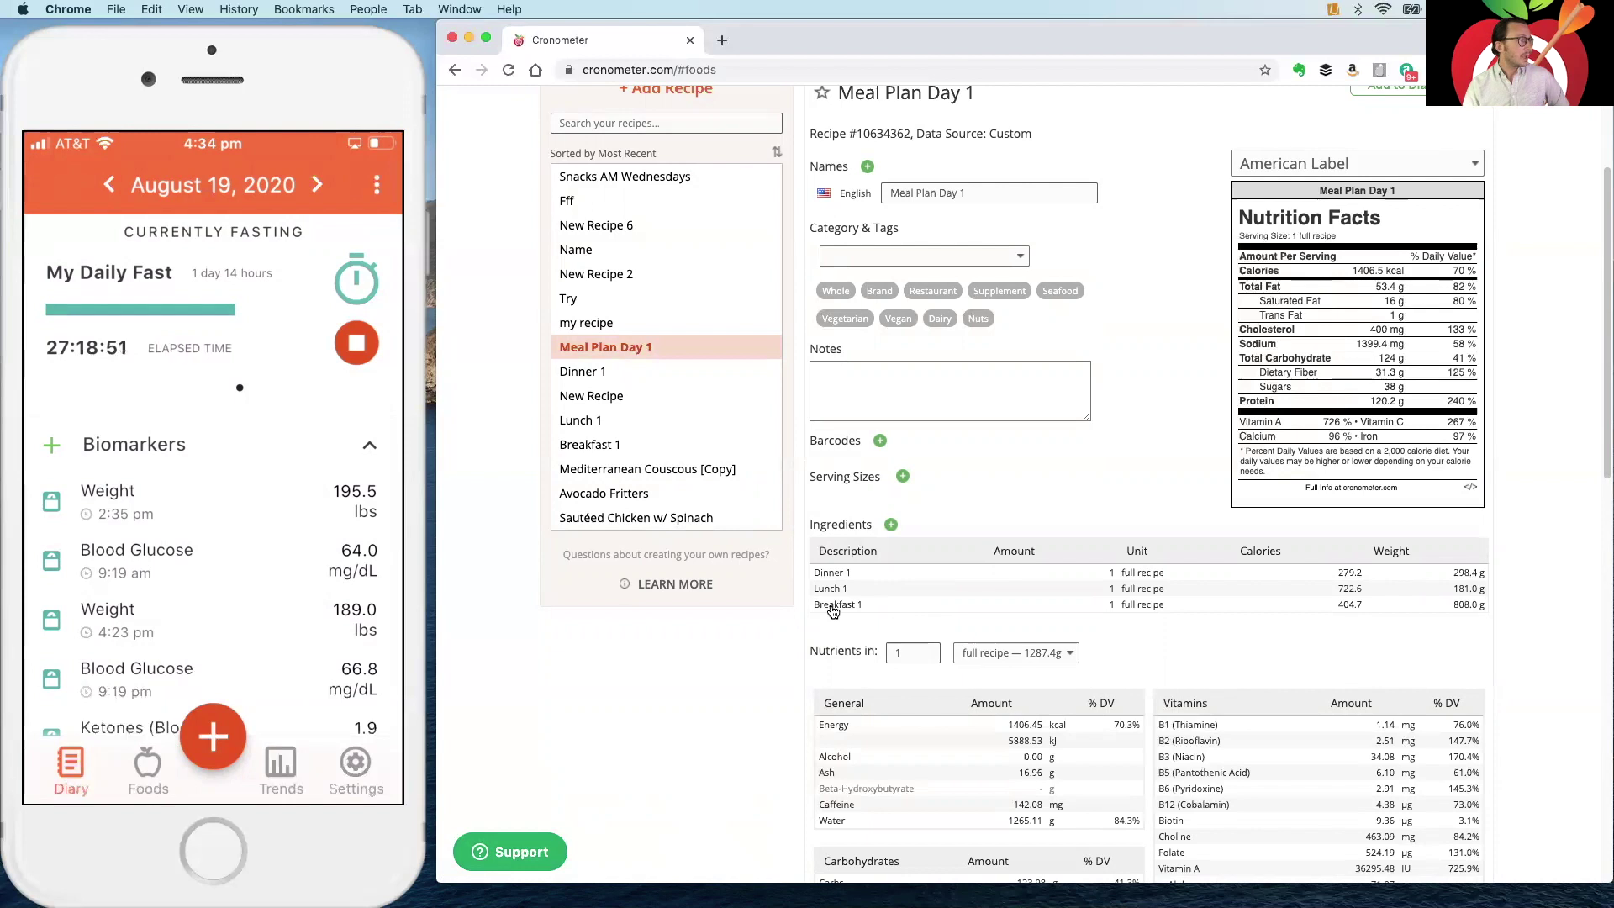
pyautogui.scroll(3, 832, 611)
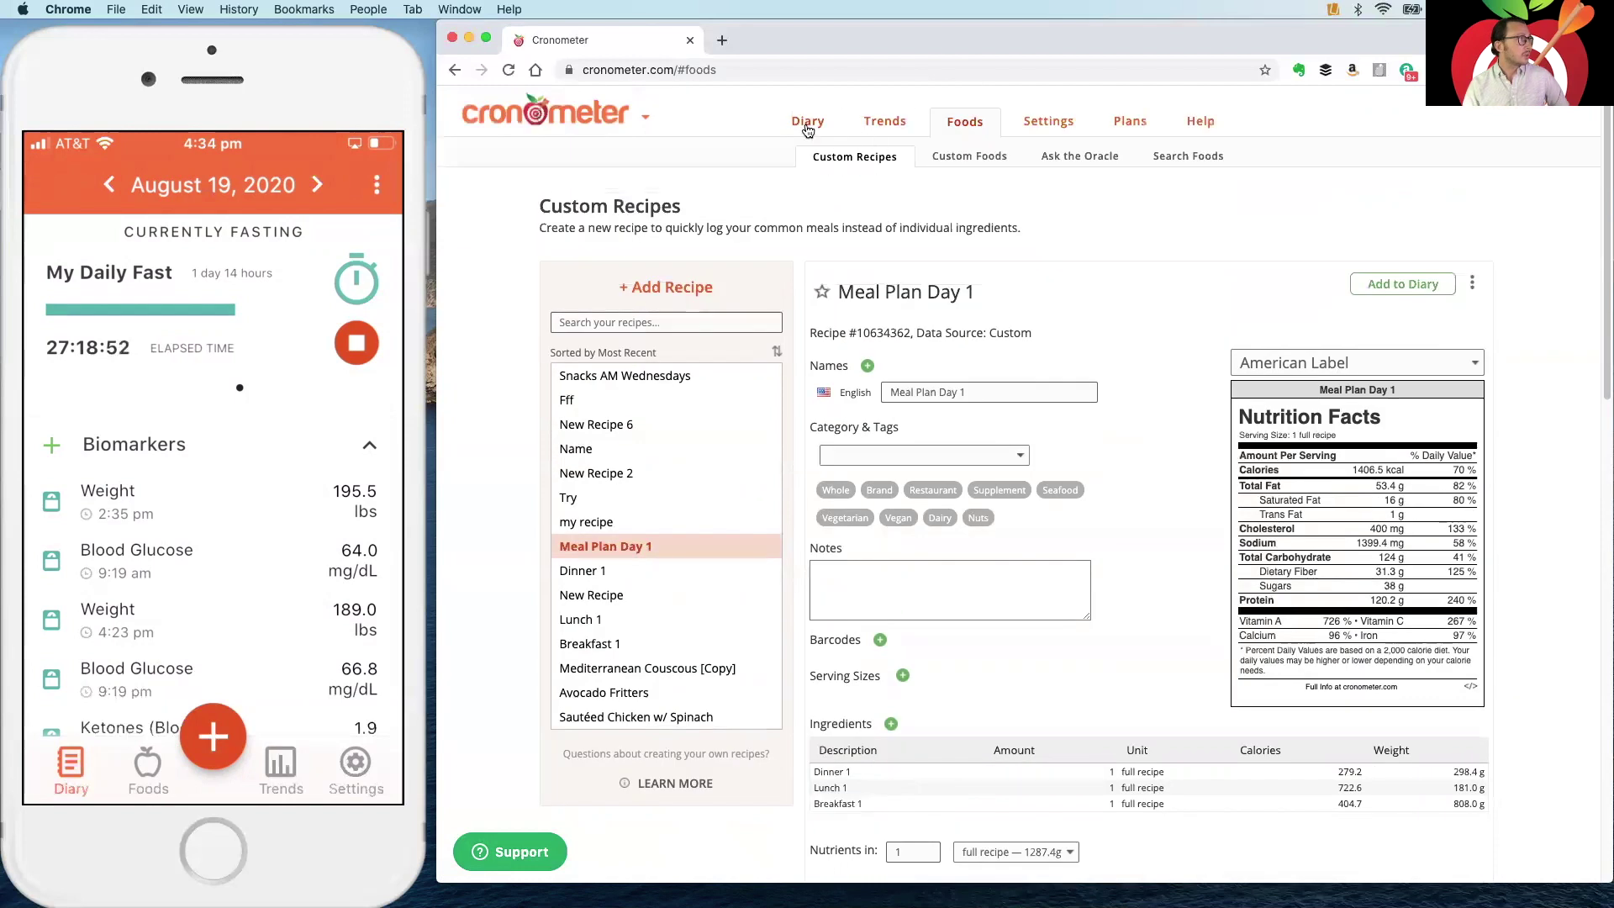
# Step: Switch the diary to August 15 and add the custom Meal Plan Day 4 recipe, found by searching 'meal'
pyautogui.click(808, 122)
pyautogui.click(792, 344)
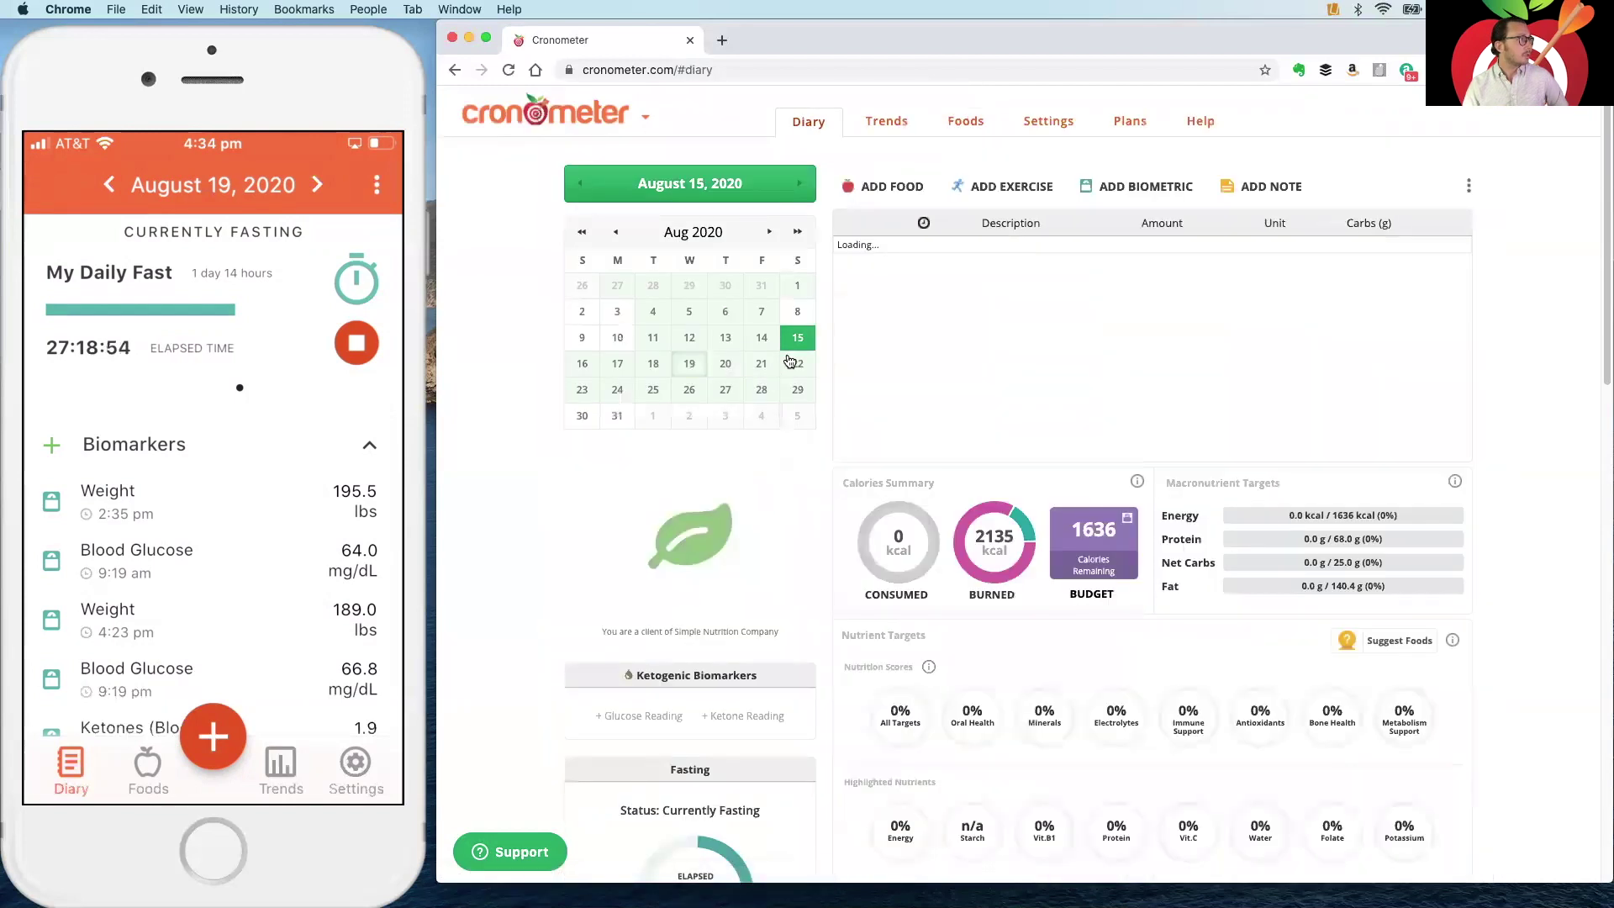
pyautogui.click(882, 186)
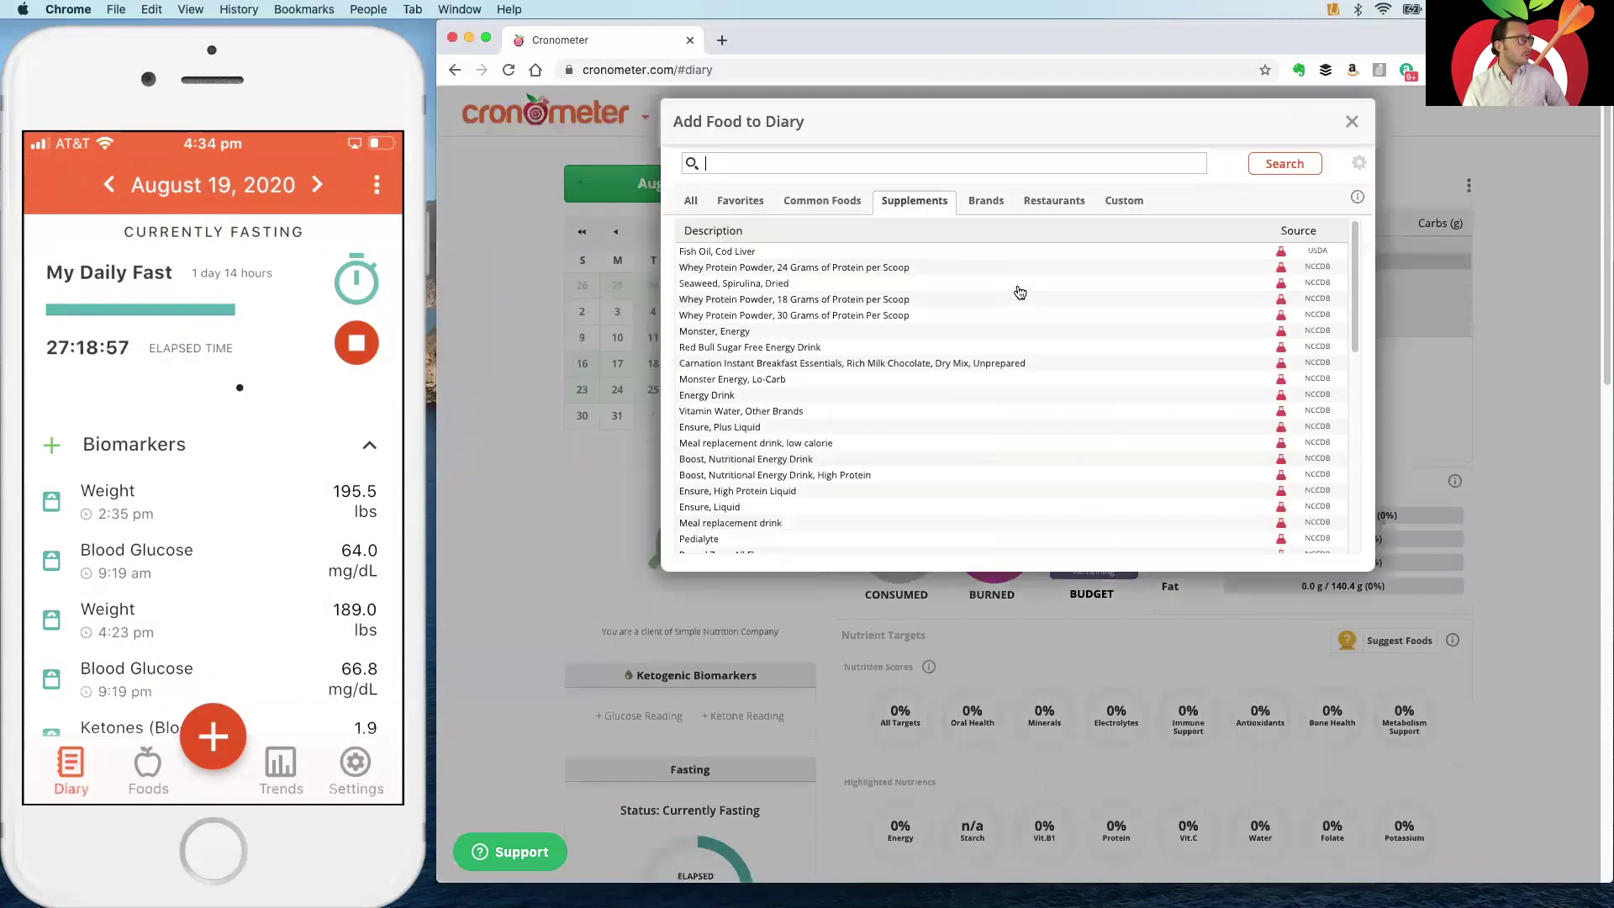
pyautogui.click(697, 210)
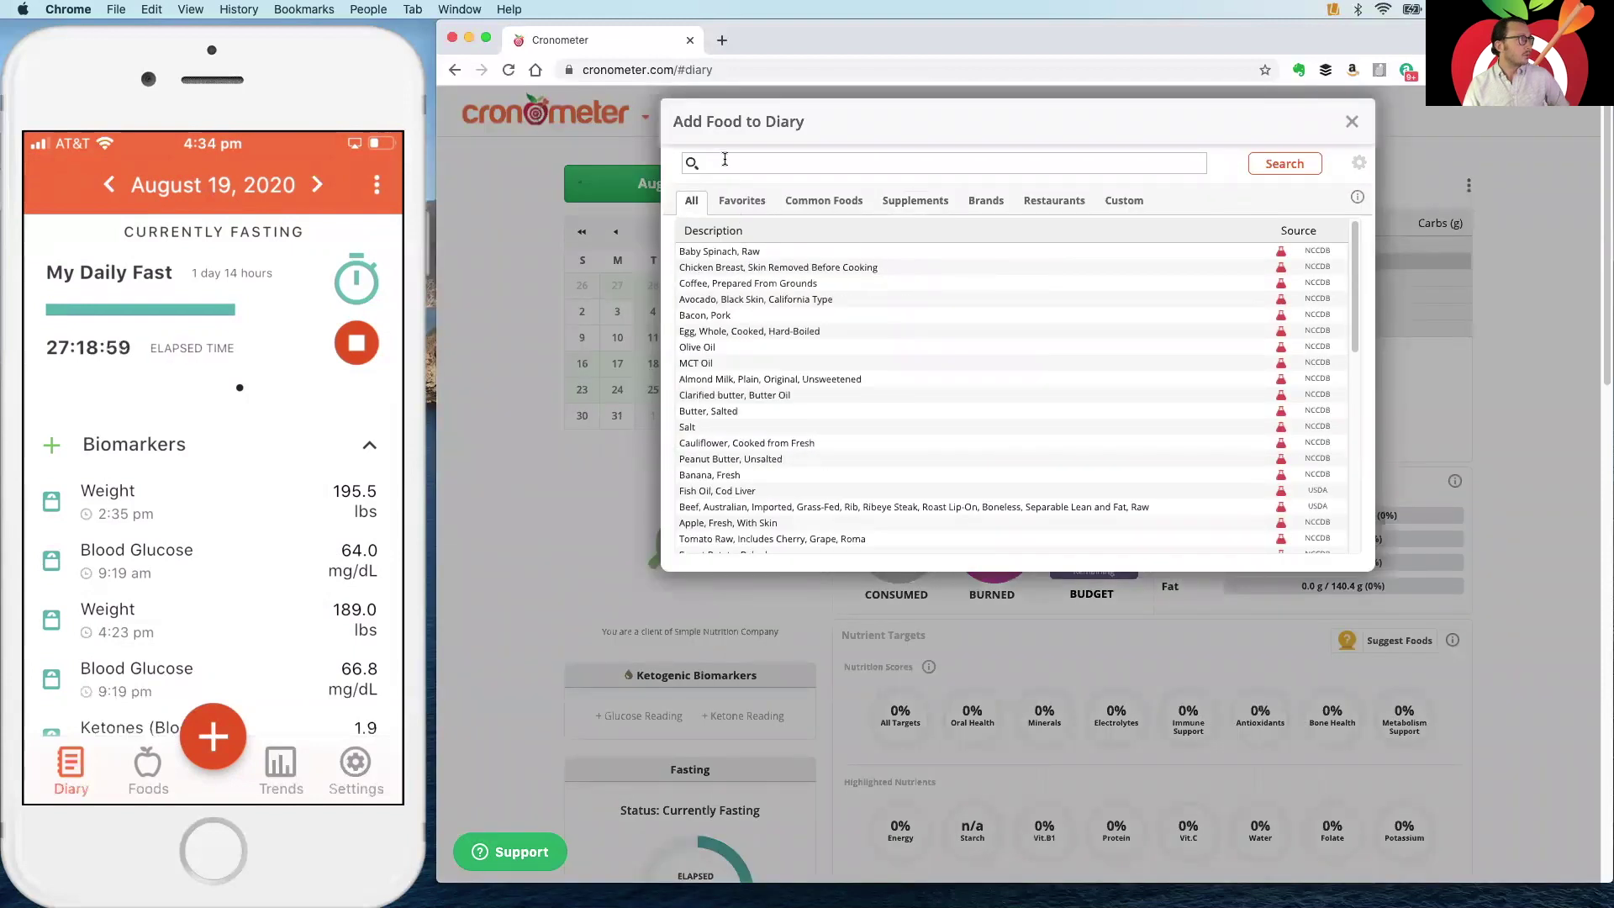
pyautogui.write('meal')
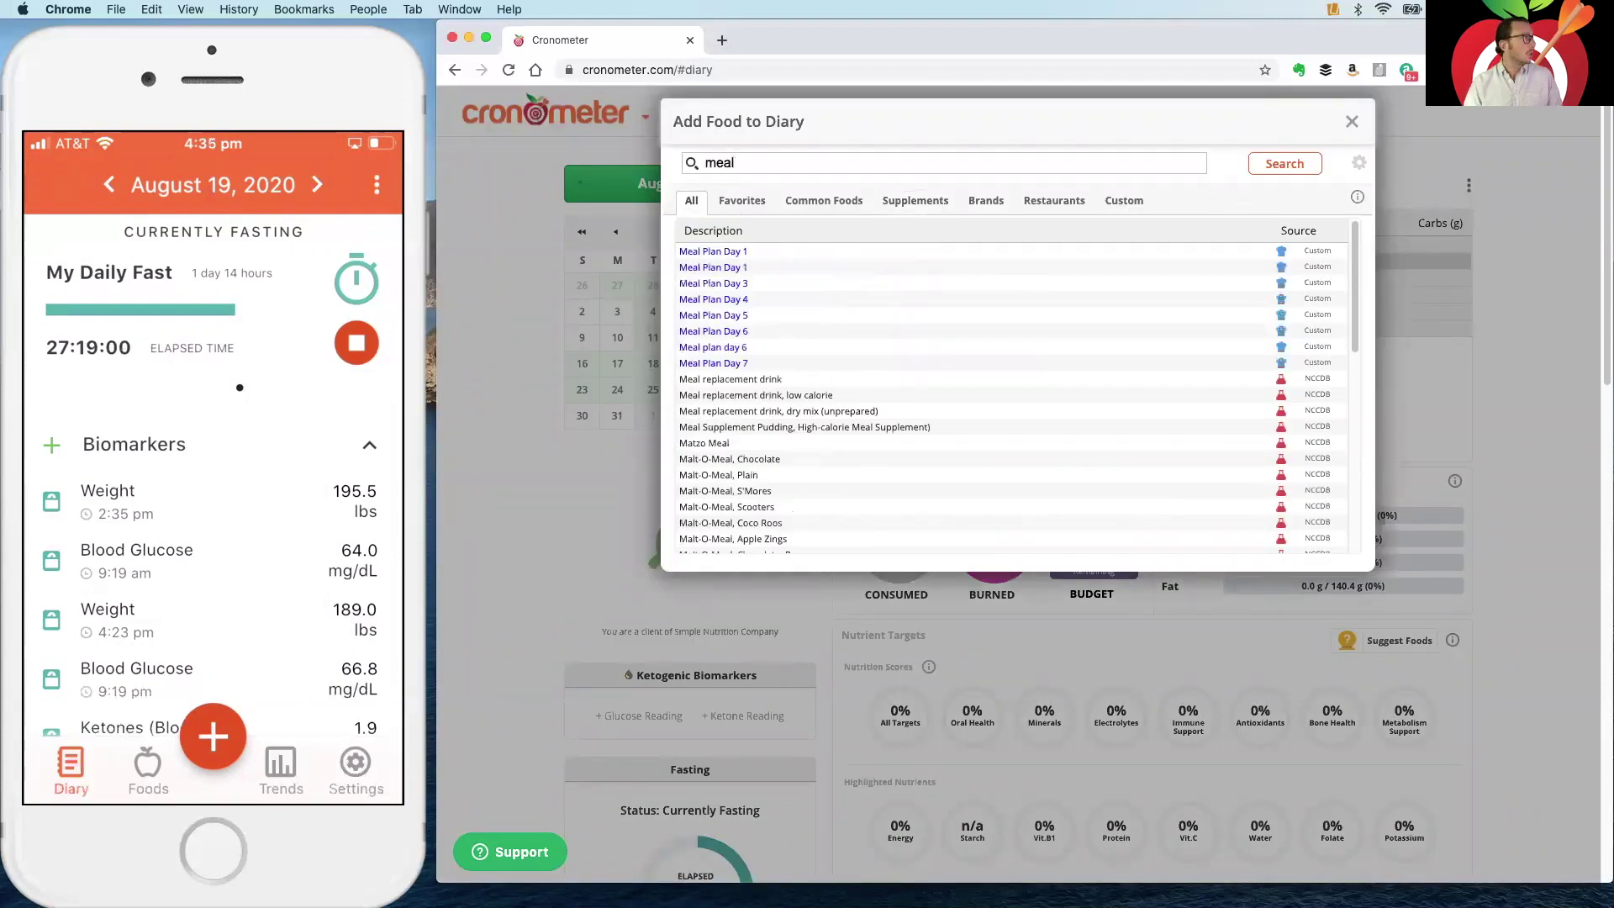
pyautogui.click(1117, 202)
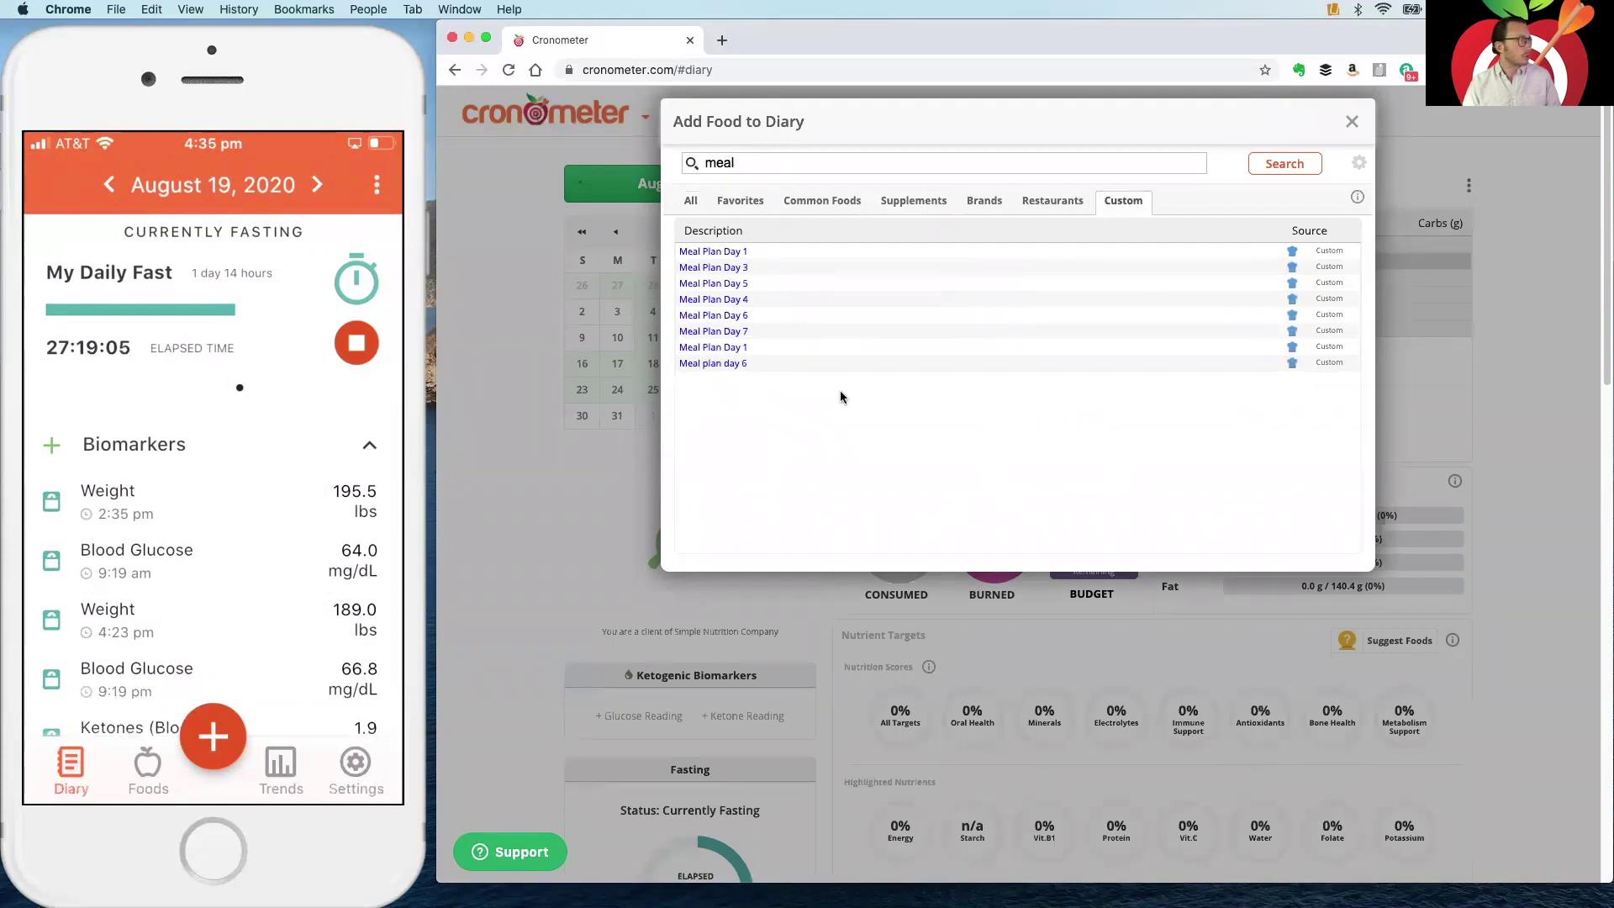
pyautogui.click(709, 300)
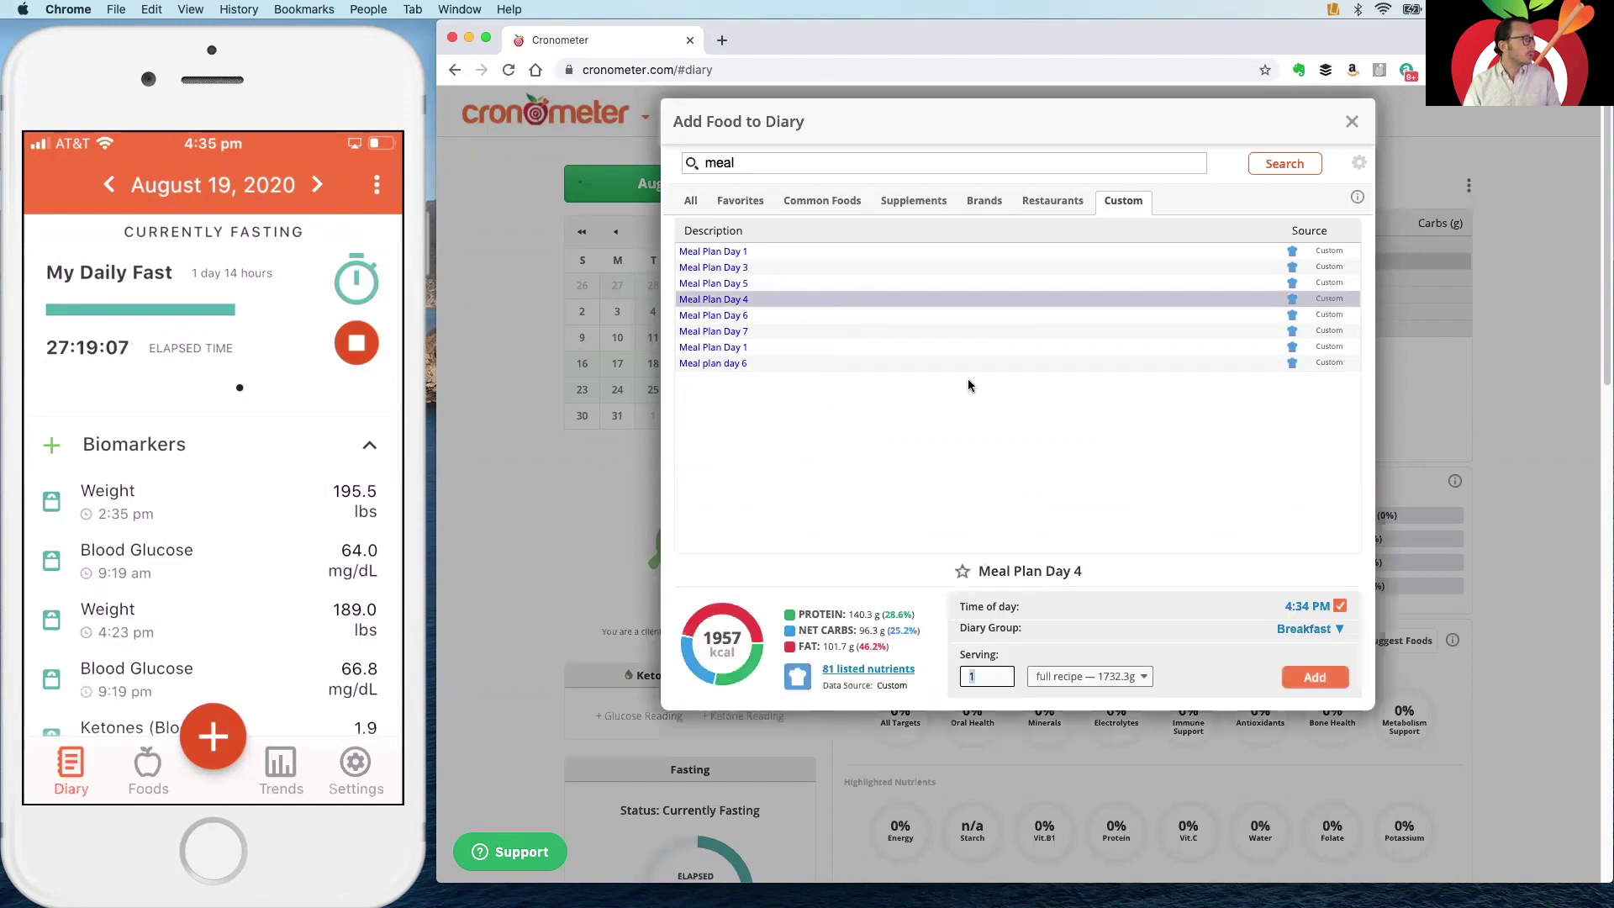
pyautogui.click(1311, 677)
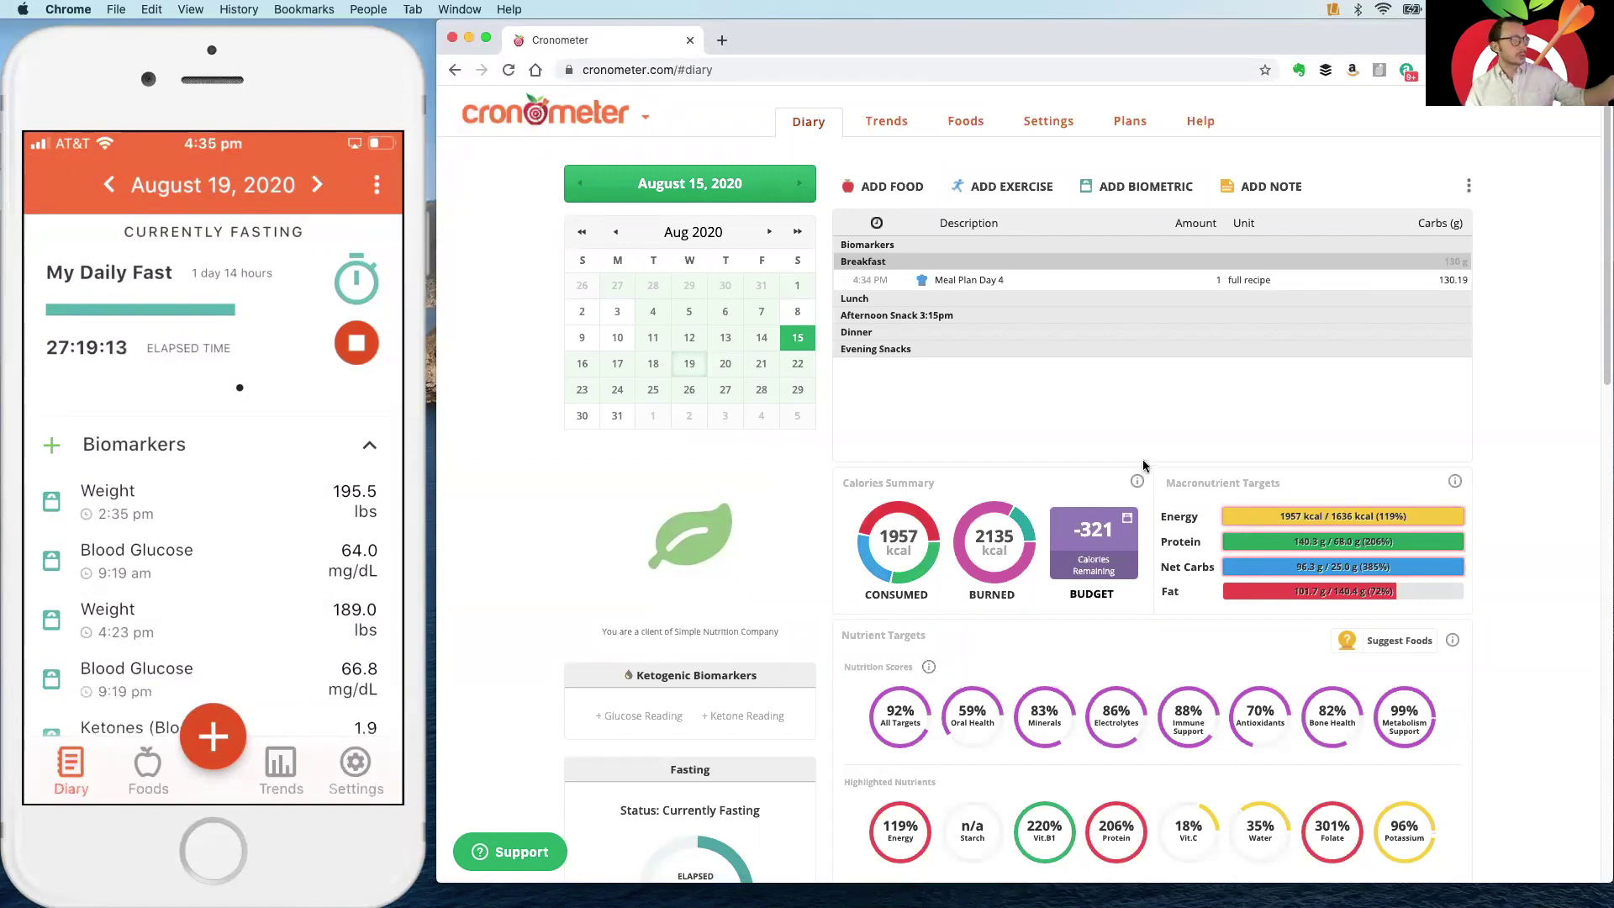
# Step: Explode Meal Plan Day 4, then drag Daily Supplements into Biomarkers and Lunch 1 into Lunch
pyautogui.scroll(-15, 1142, 461)
pyautogui.scroll(-3, 1143, 460)
pyautogui.scroll(20, 1143, 460)
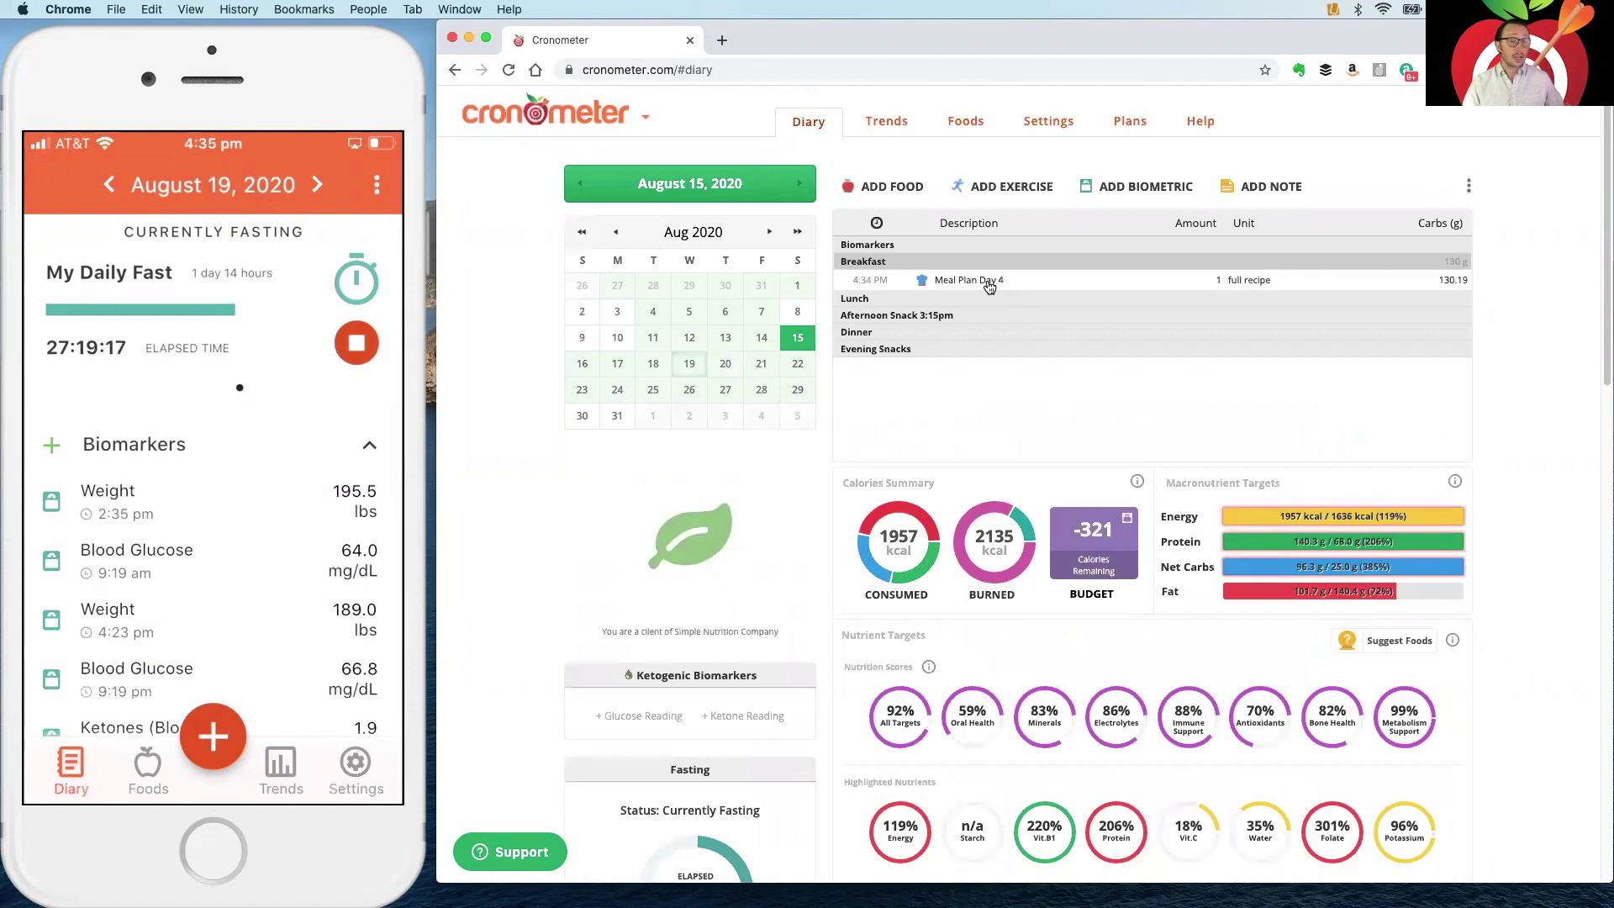
pyautogui.rightClick(990, 288)
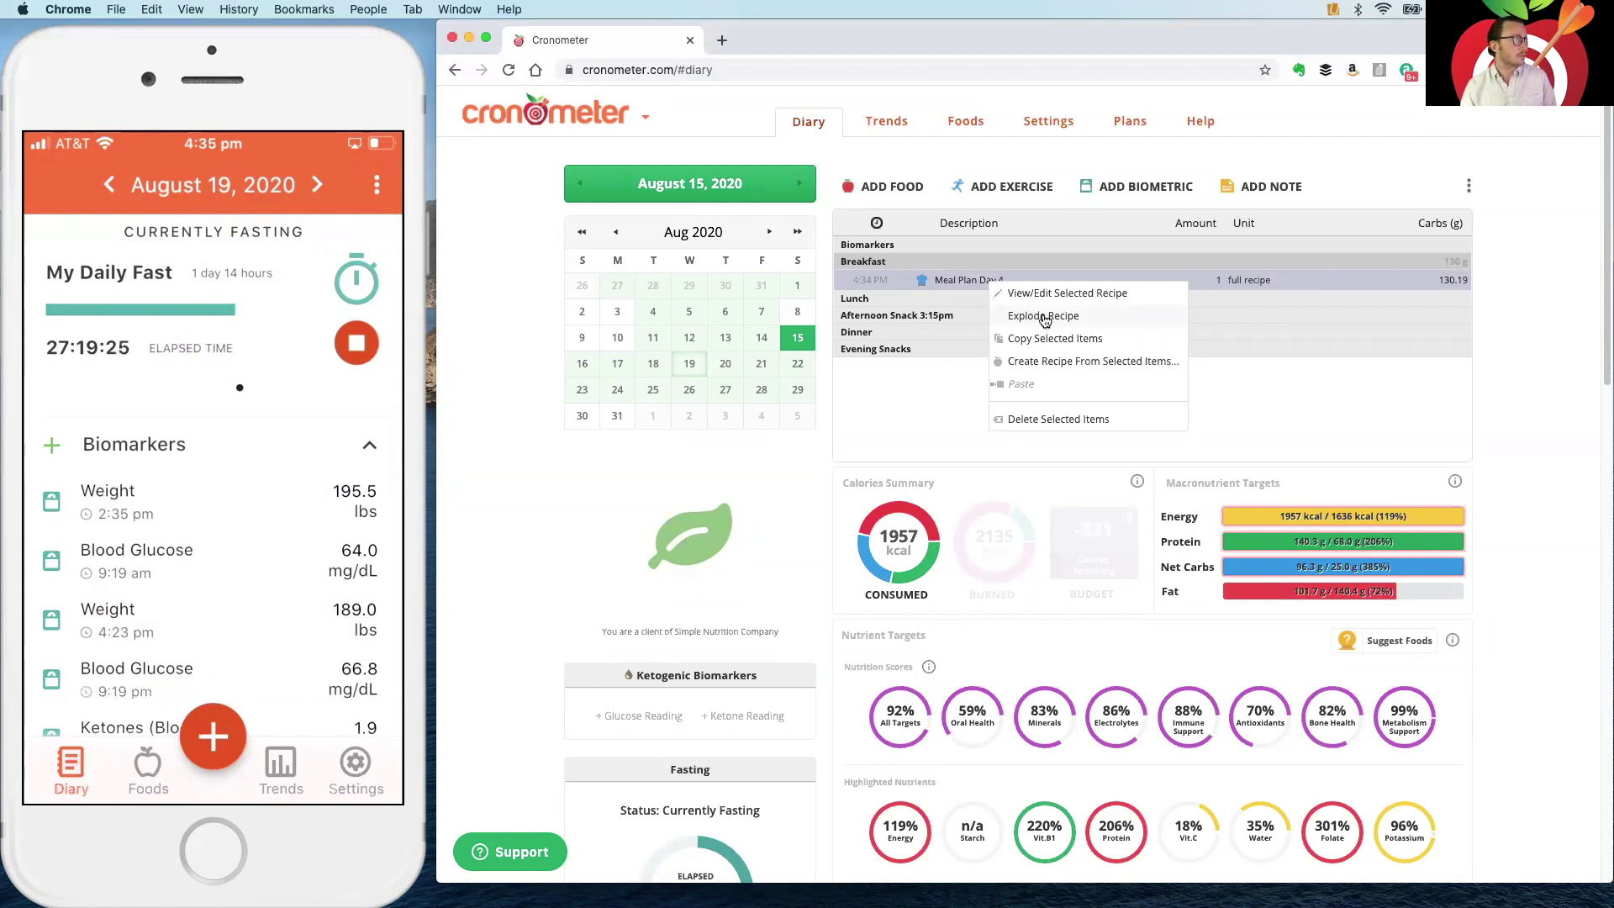
pyautogui.click(1043, 317)
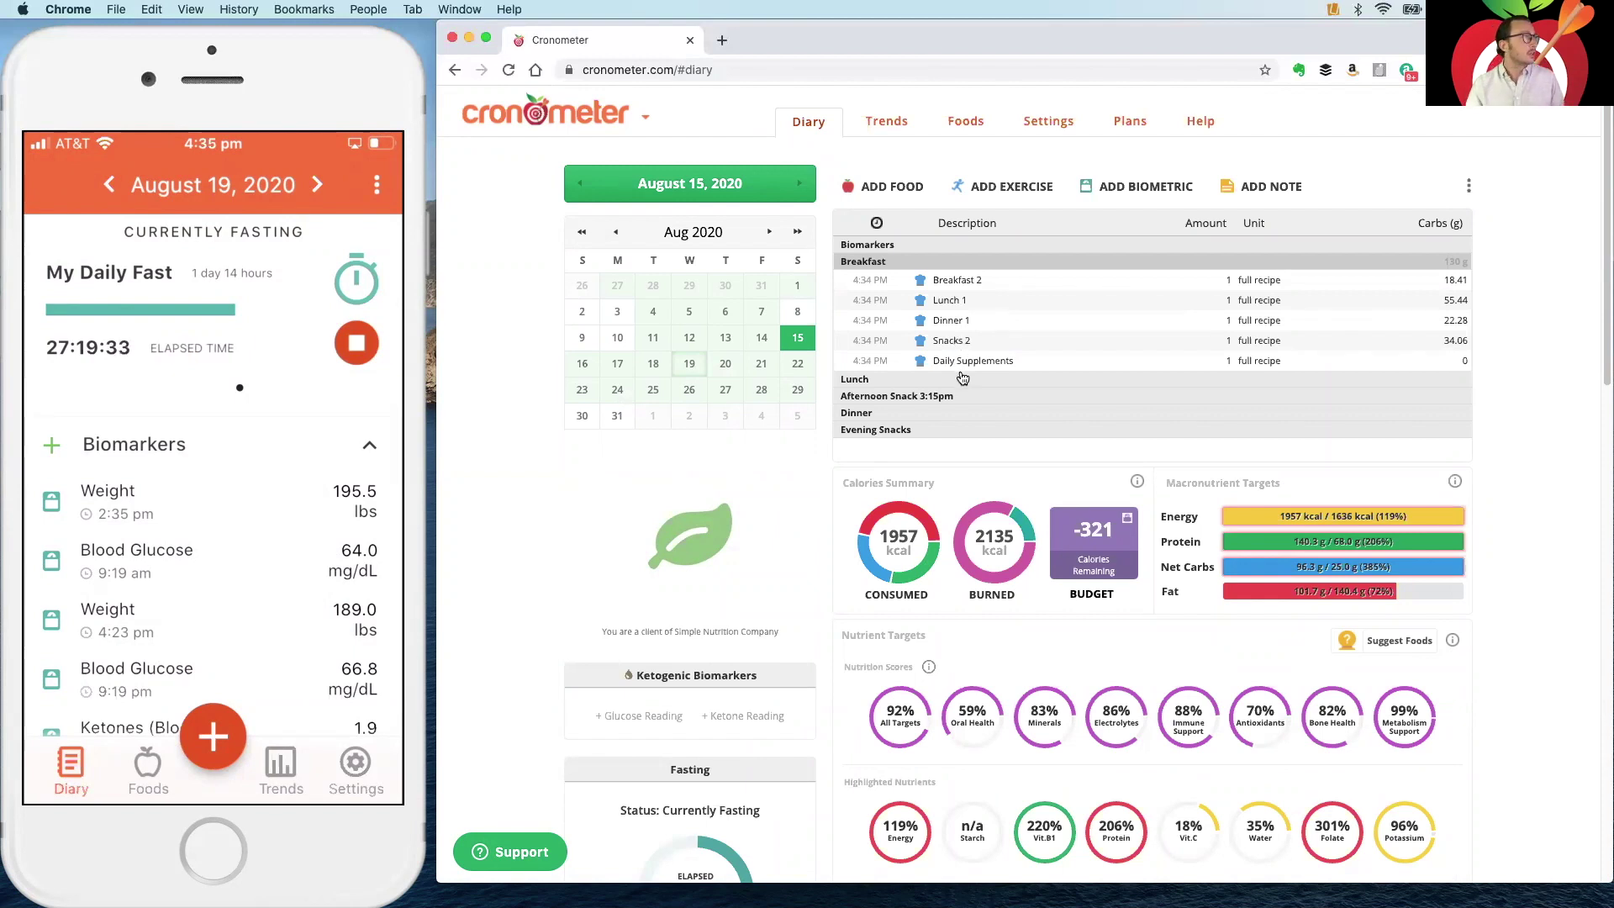
pyautogui.moveTo(961, 368); pyautogui.dragTo(949, 259)
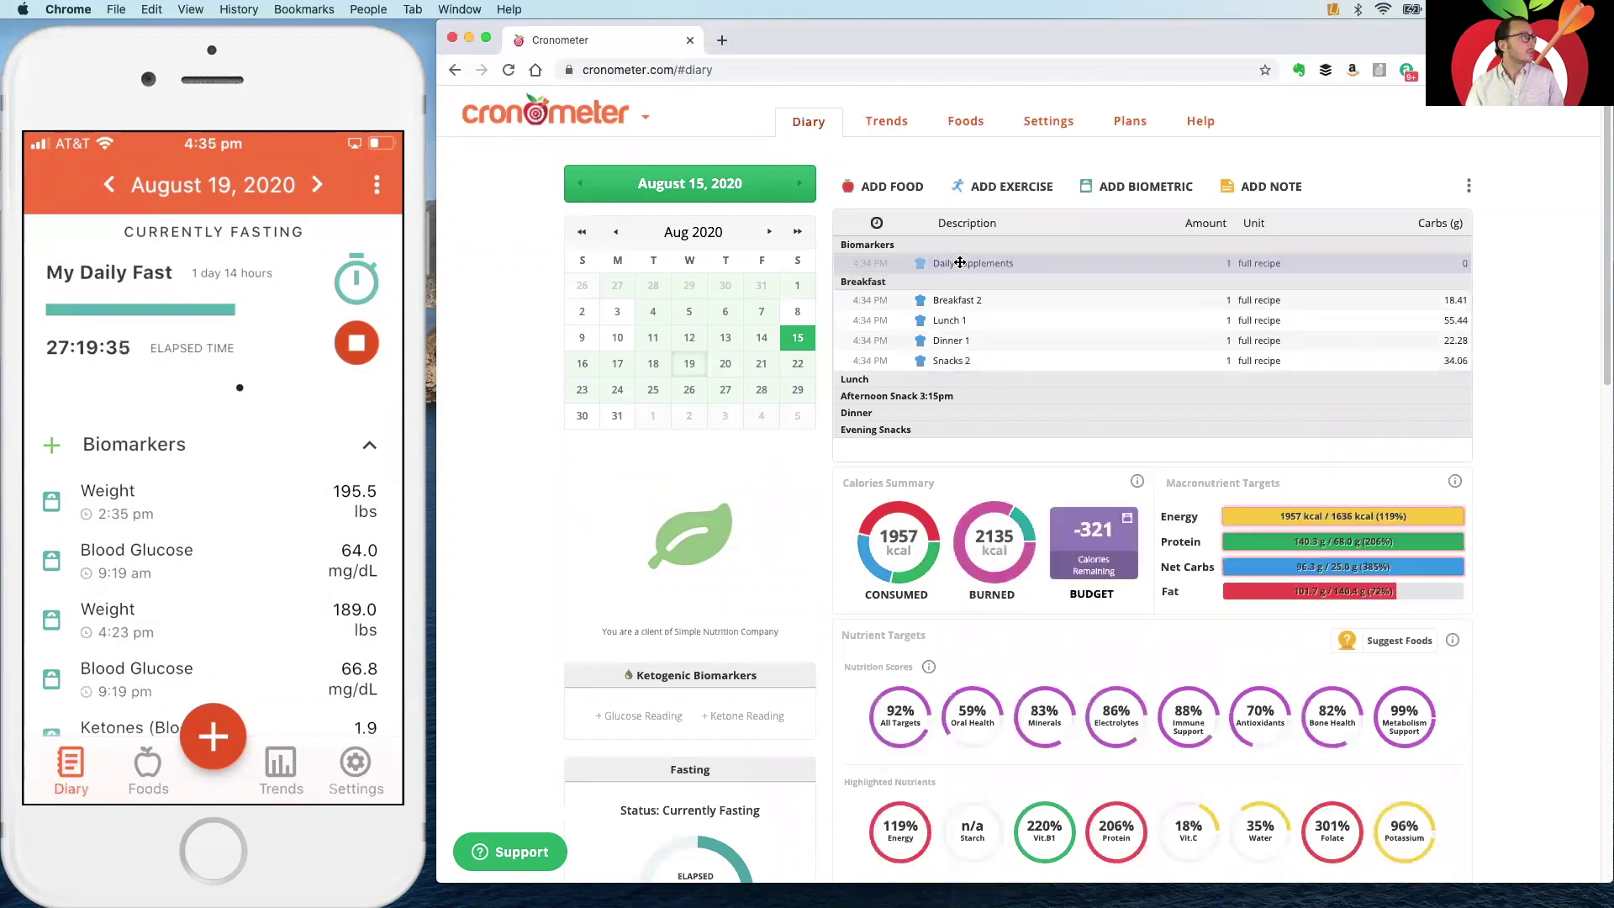
pyautogui.moveTo(943, 326); pyautogui.dragTo(941, 379)
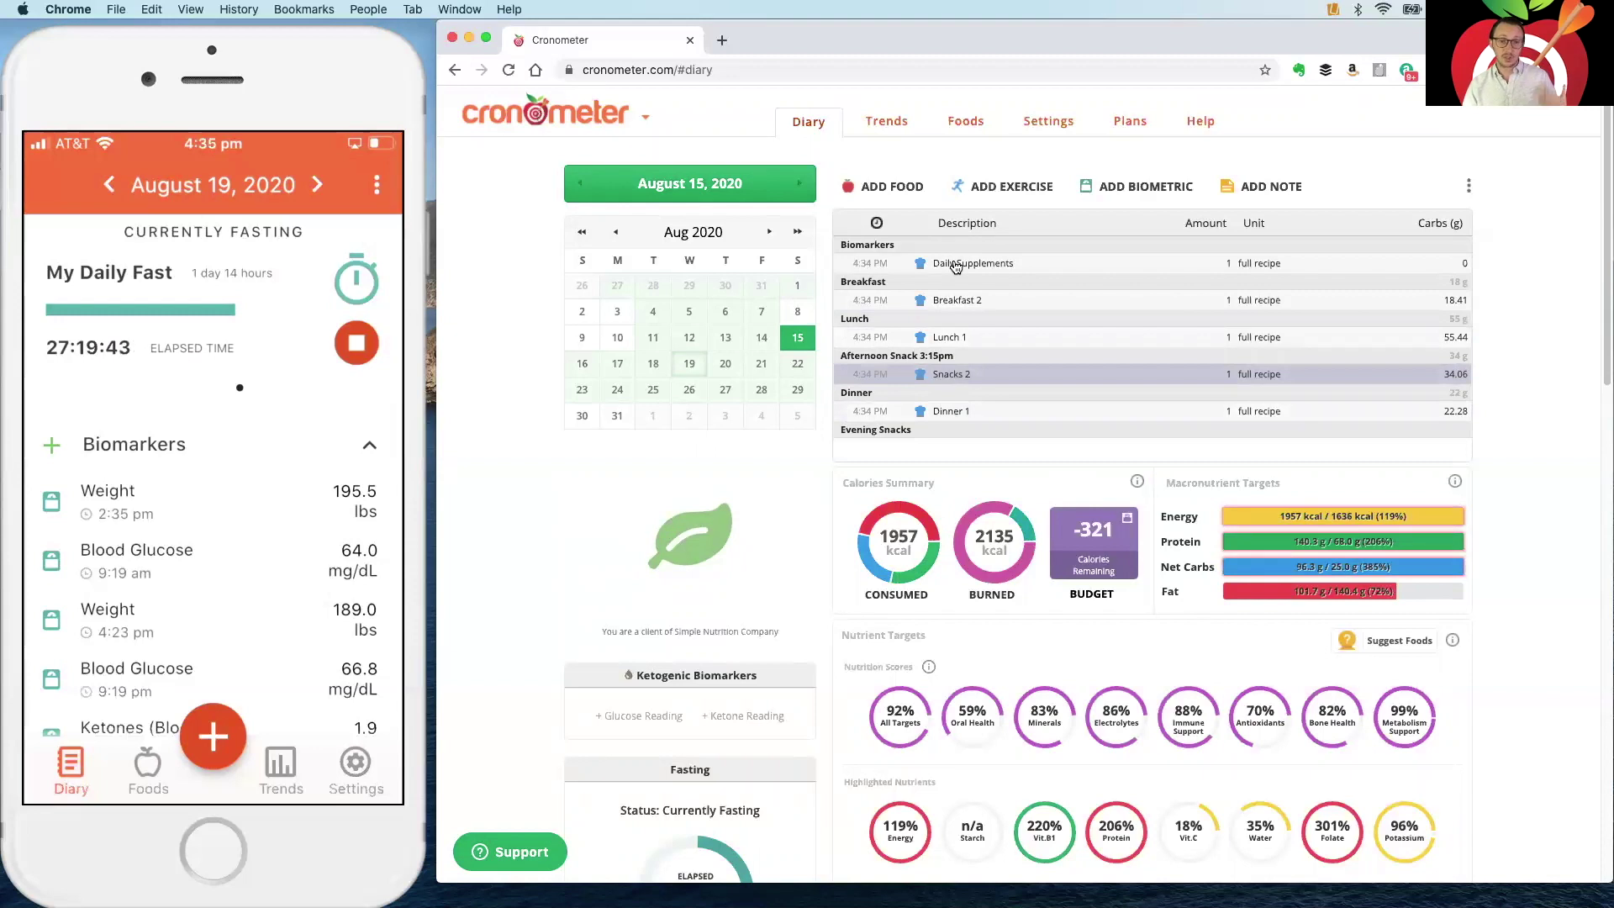
# Step: Explode the Daily Supplements, Breakfast 2, Lunch 1, Snacks 2 and Dinner 1 recipes into individual foods
pyautogui.rightClick(956, 266)
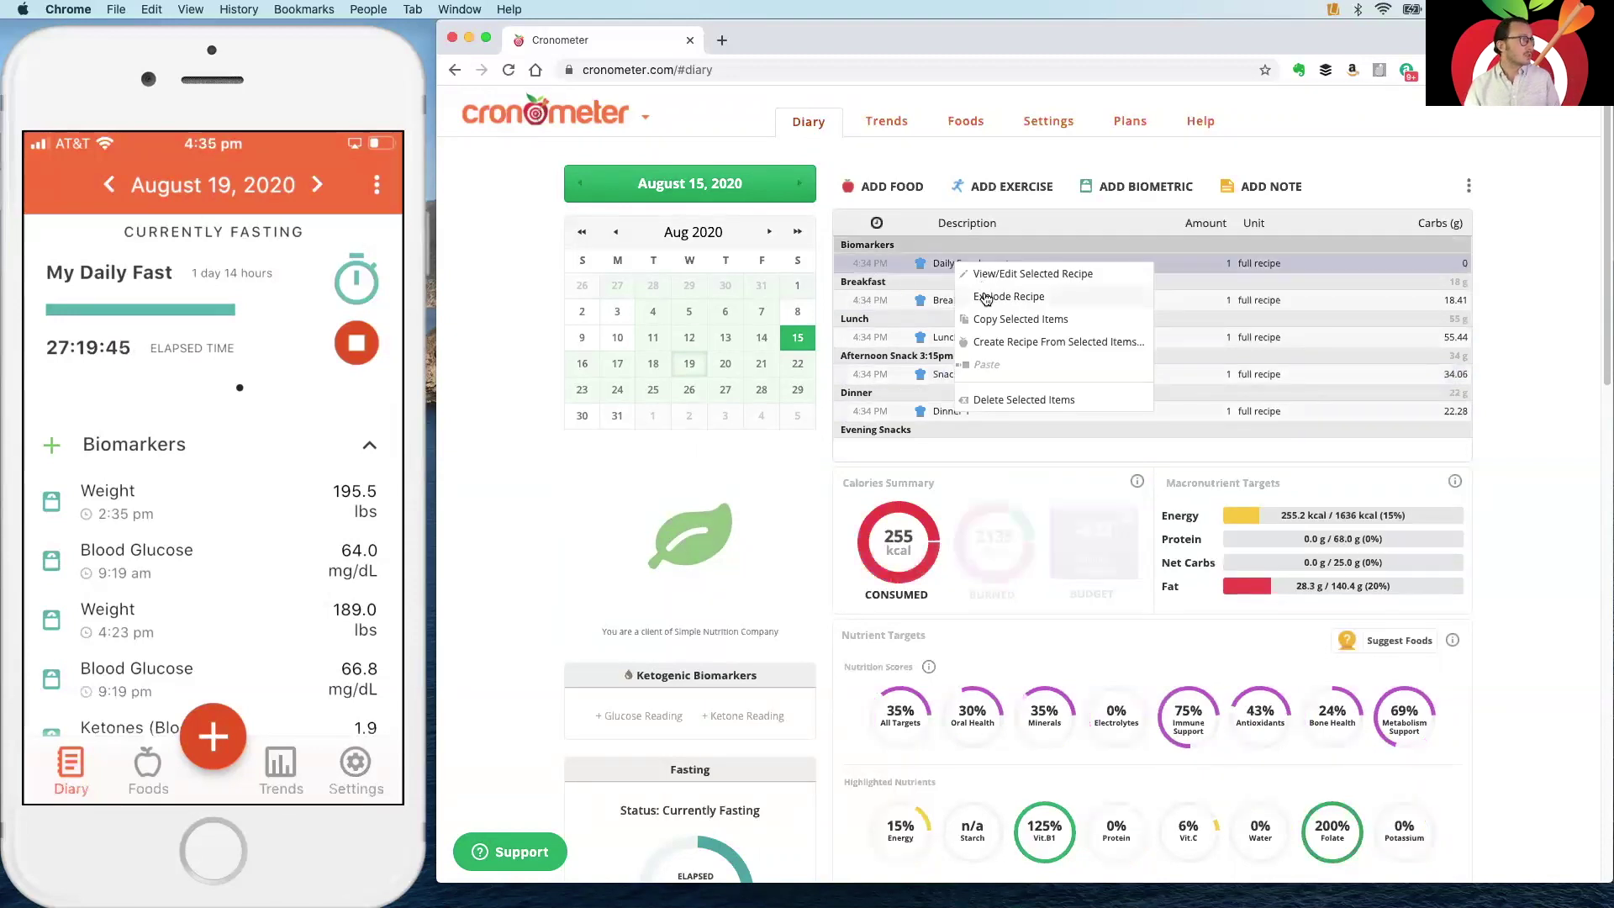
pyautogui.click(980, 296)
pyautogui.rightClick(935, 343)
pyautogui.click(965, 374)
pyautogui.rightClick(934, 490)
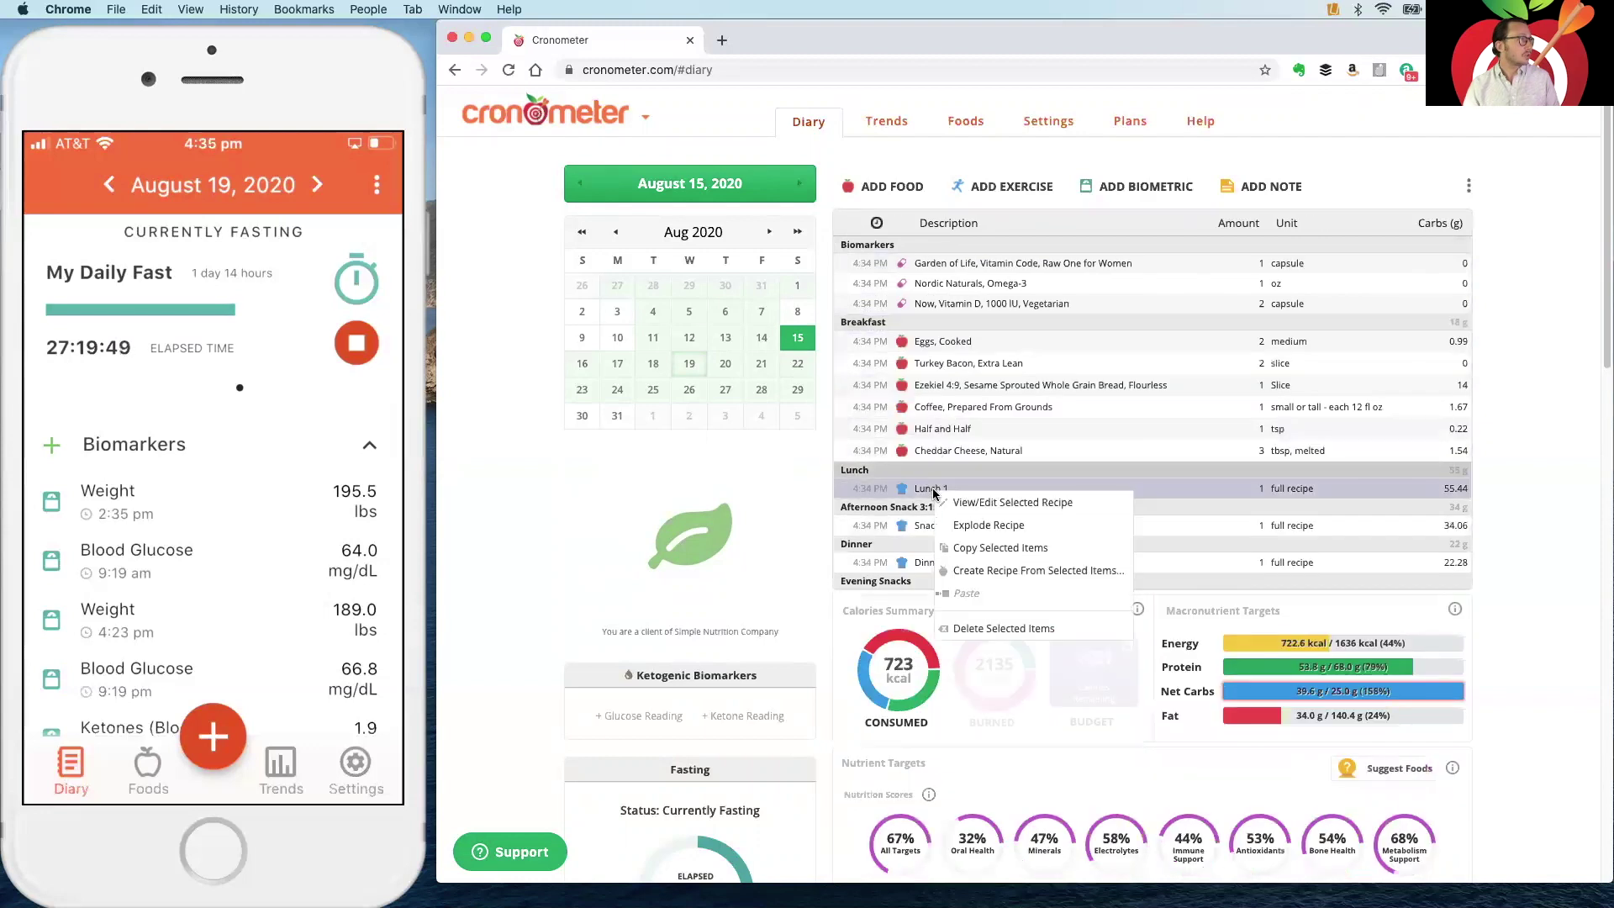
pyautogui.click(971, 527)
pyautogui.rightClick(946, 572)
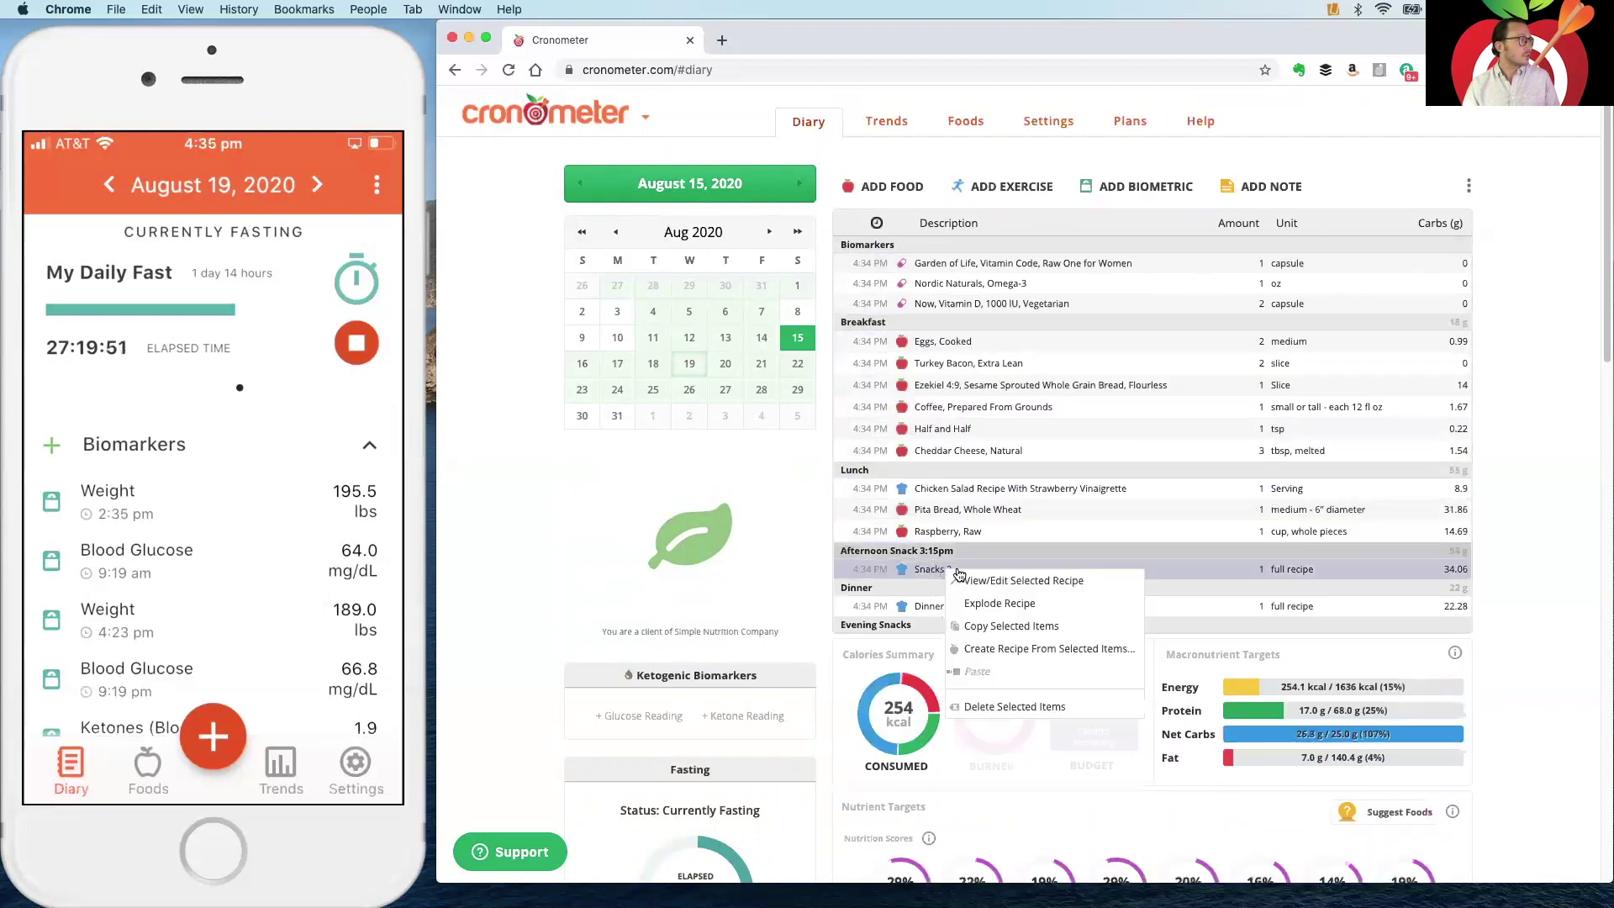
pyautogui.click(1015, 603)
pyautogui.rightClick(924, 675)
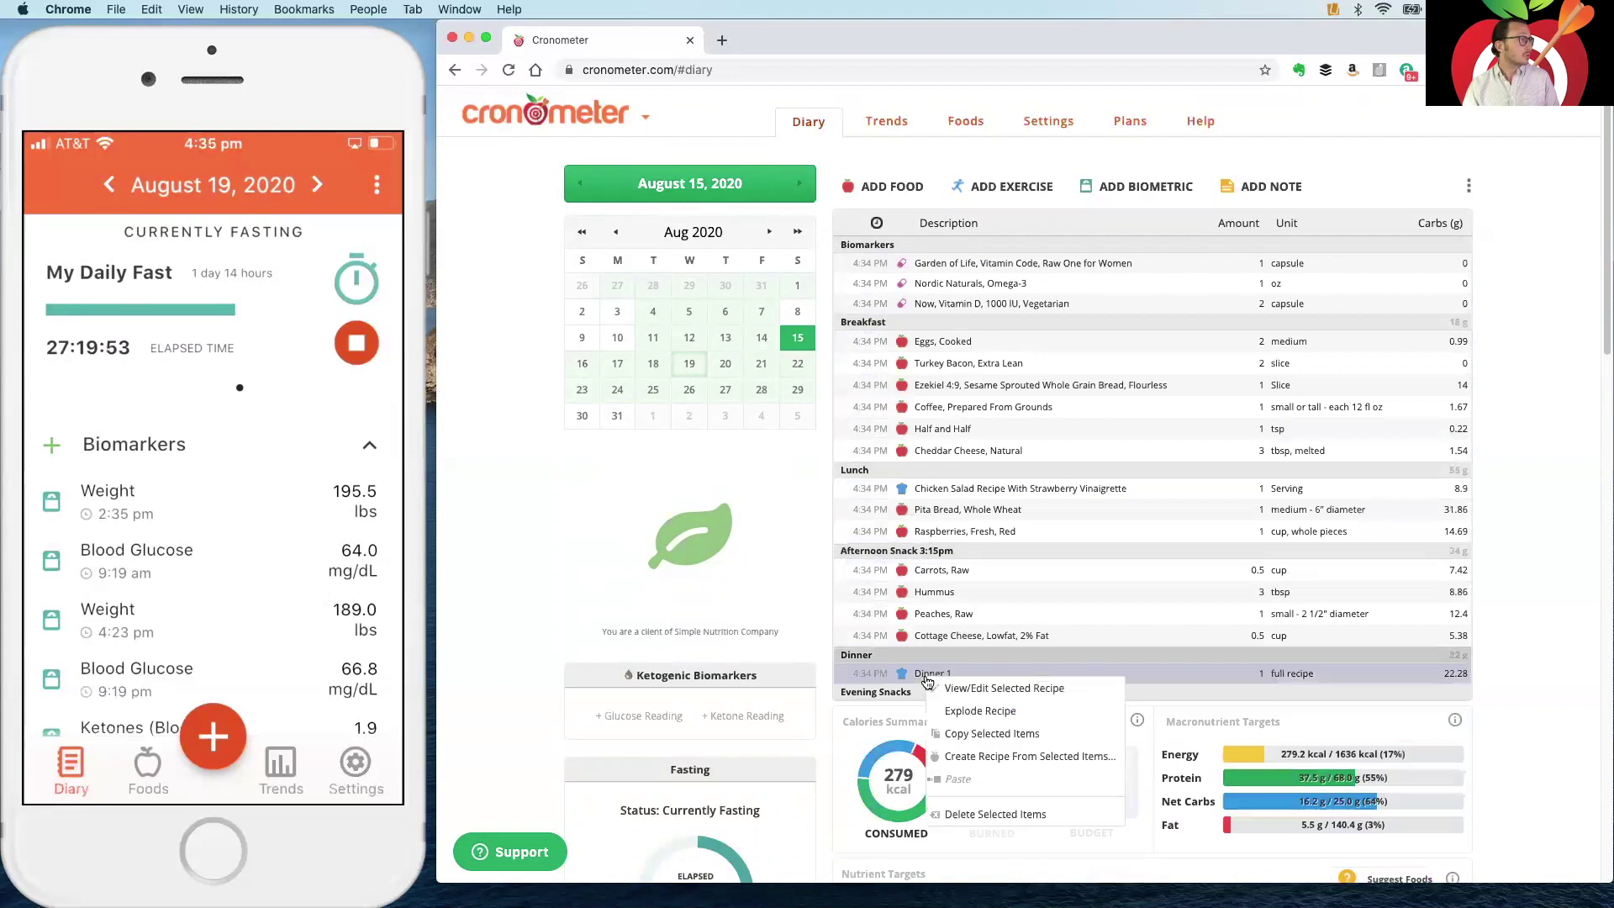
pyautogui.click(979, 712)
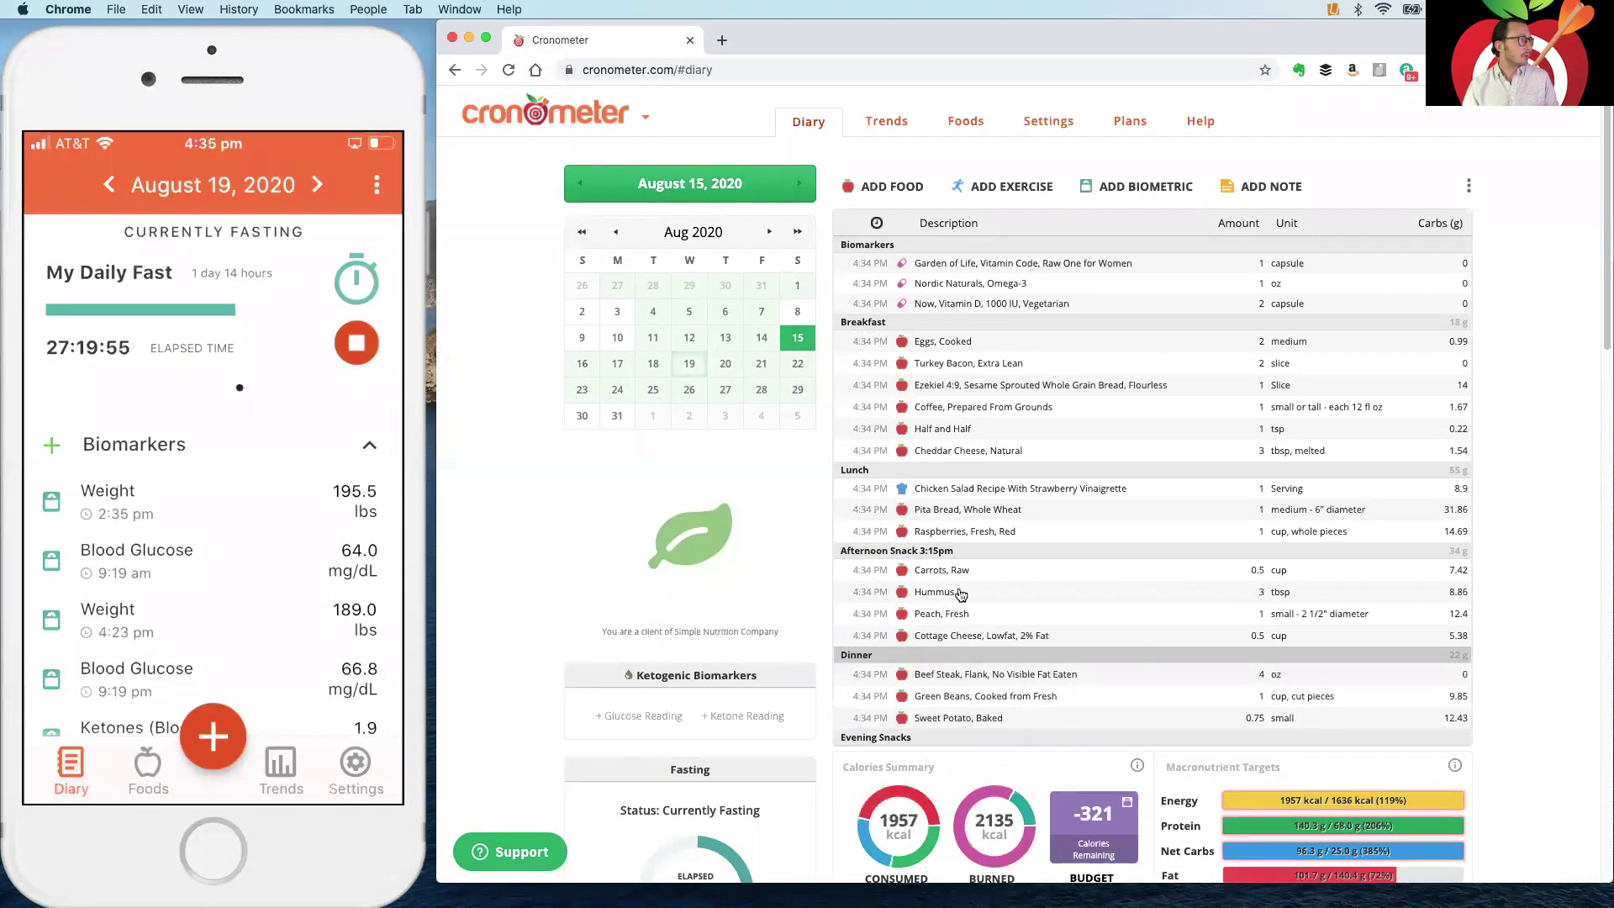
# Step: Delete the Hummus entry from the snacks and confirm its removal
pyautogui.rightClick(1043, 599)
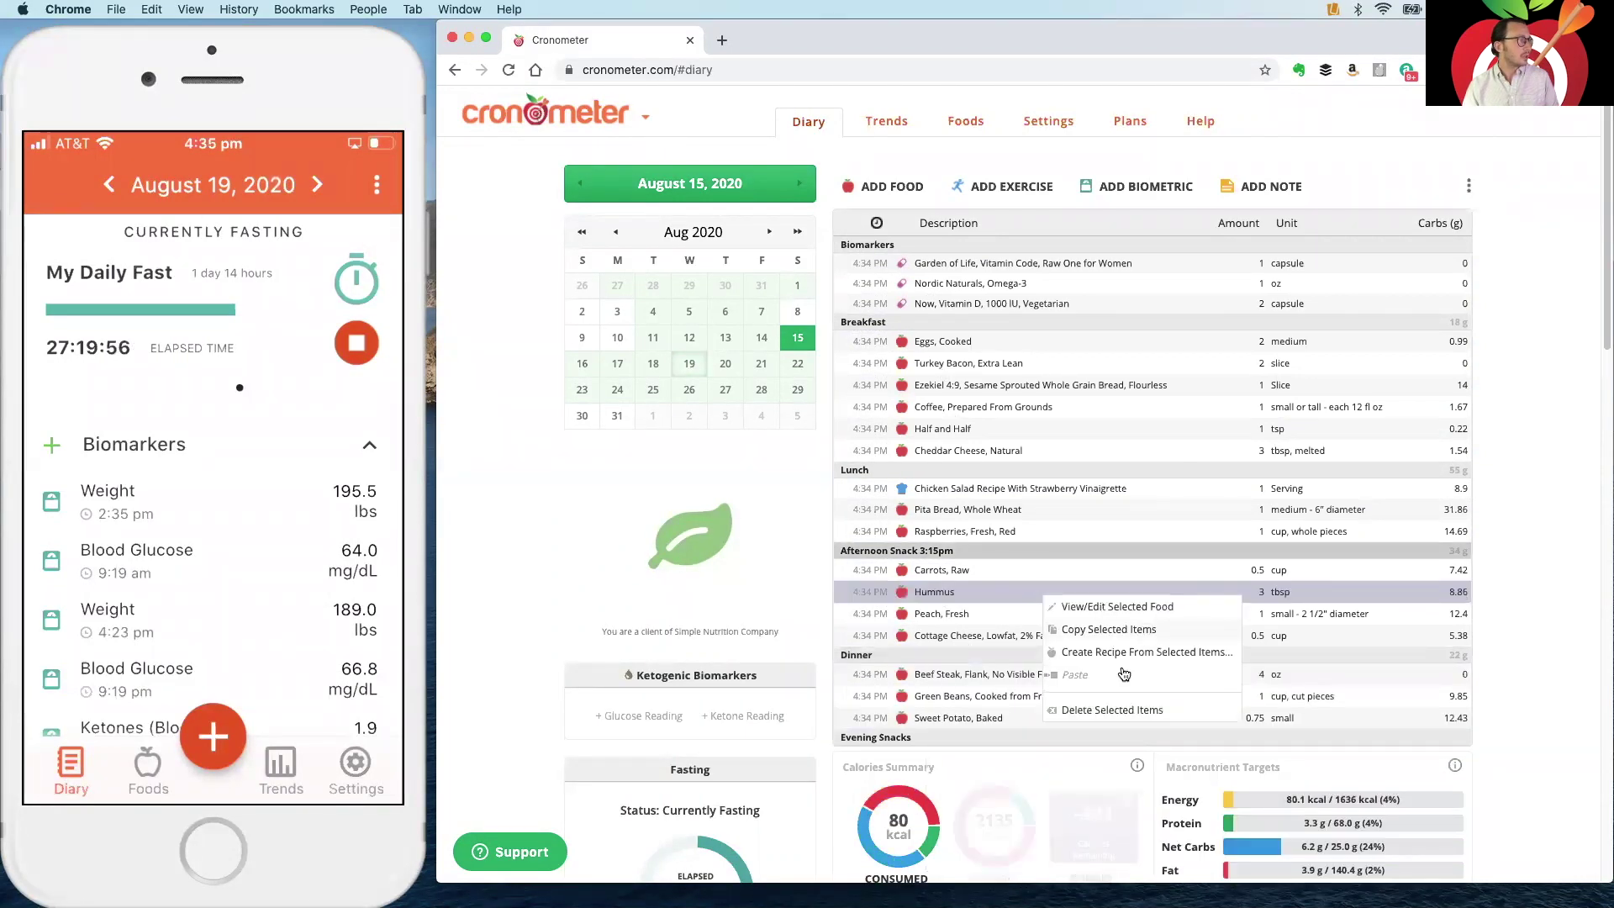
pyautogui.click(1093, 712)
pyautogui.click(1126, 223)
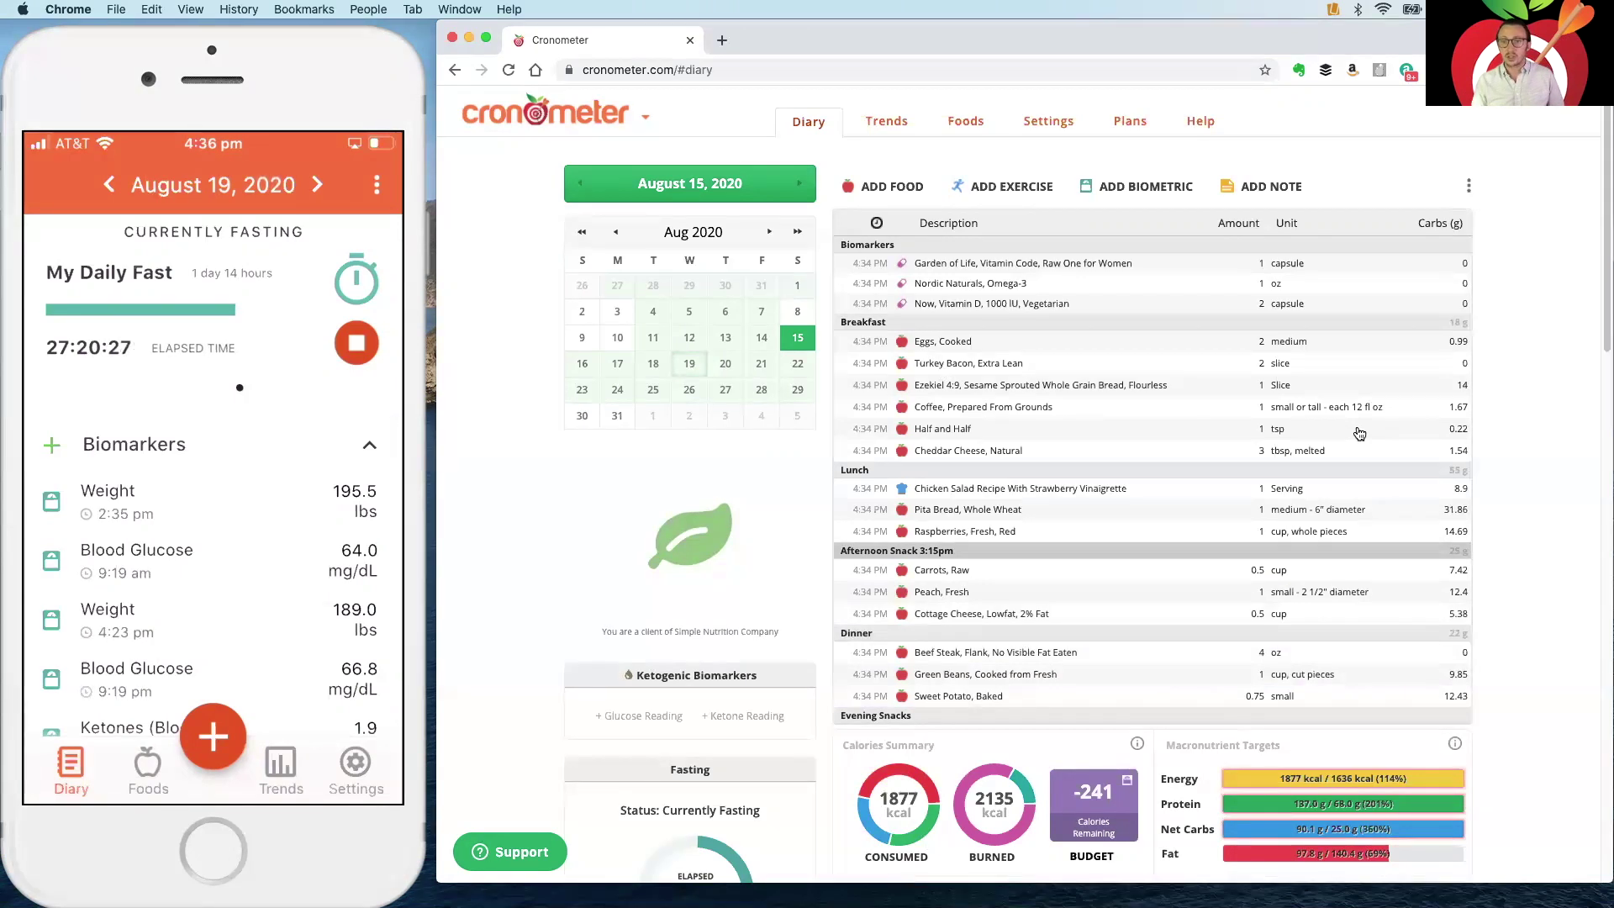
pyautogui.rightClick(969, 491)
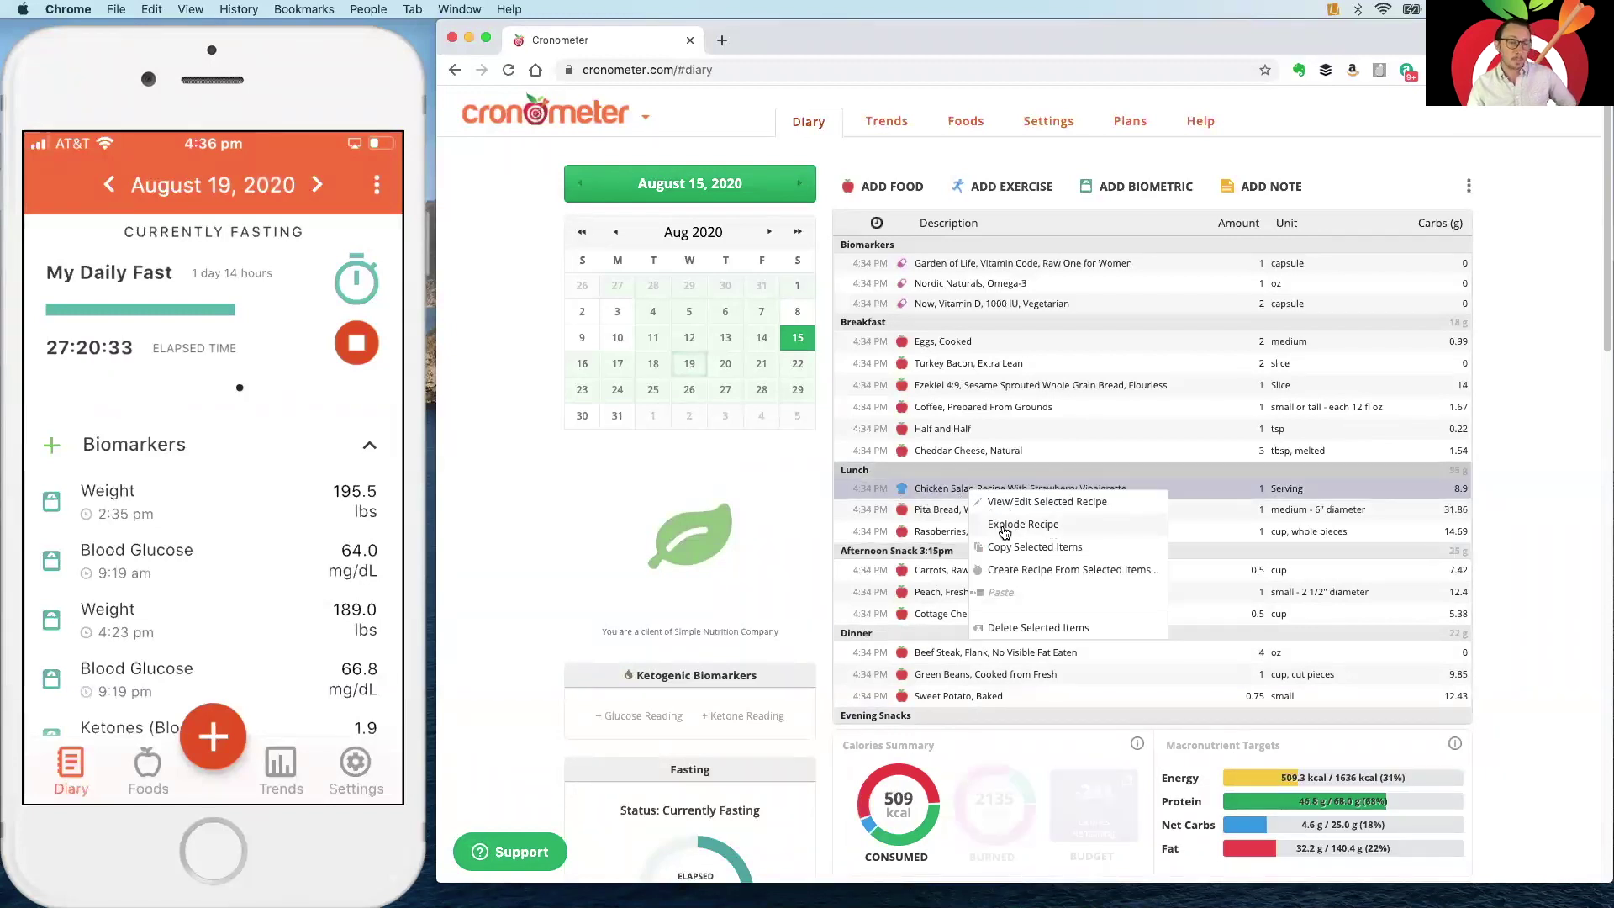
pyautogui.click(1519, 294)
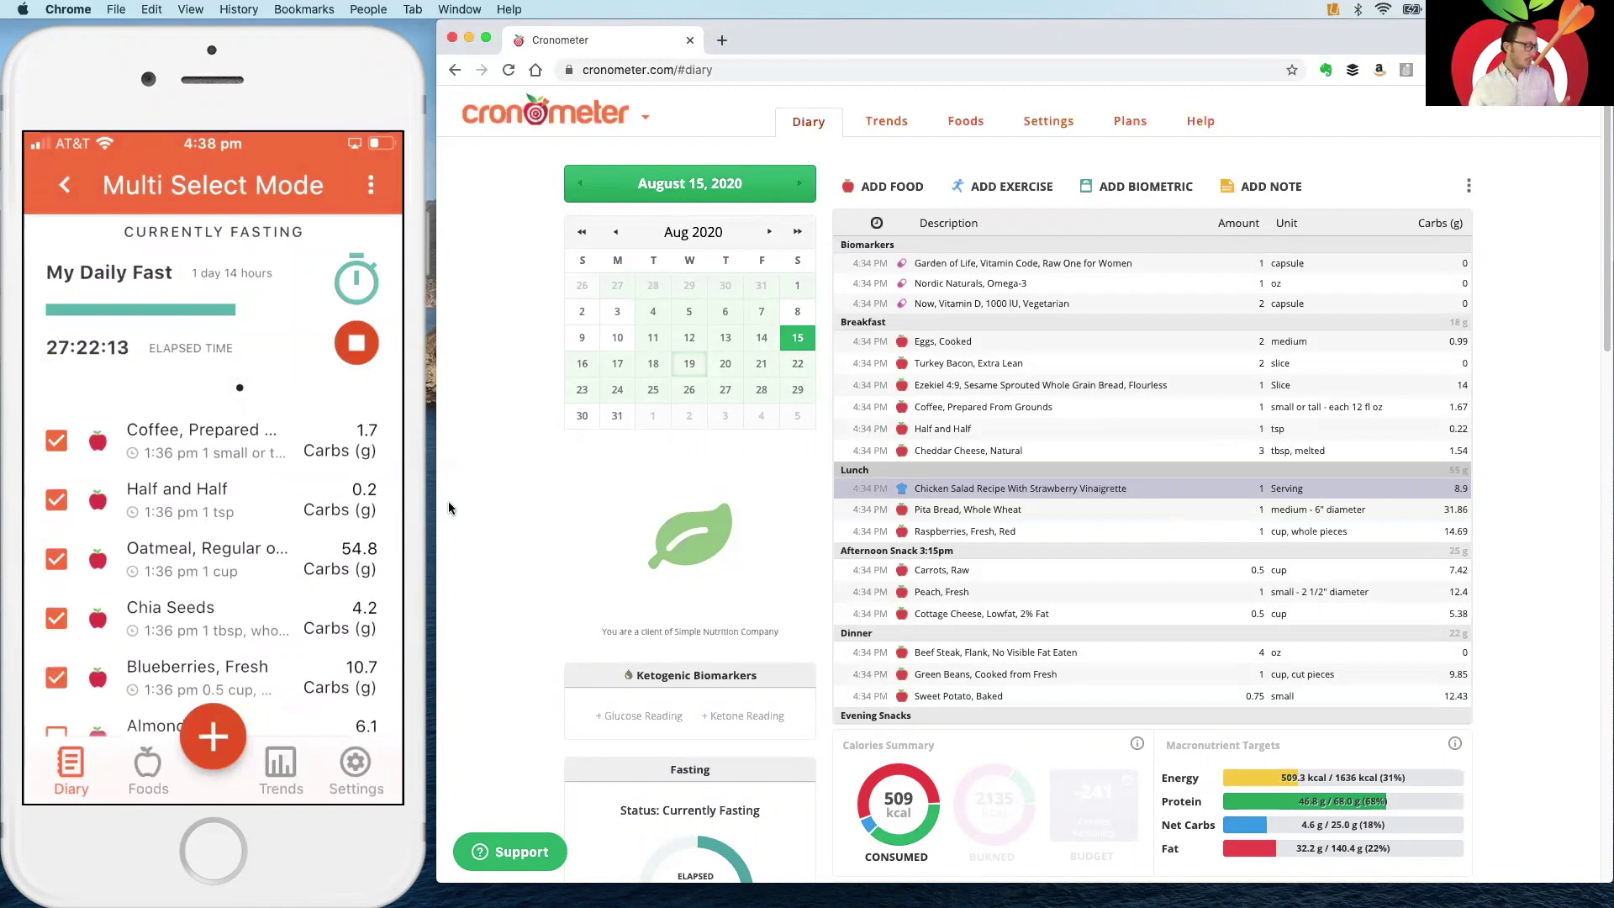
# Step: Scroll down through the web diary
pyautogui.scroll(-1, 448, 502)
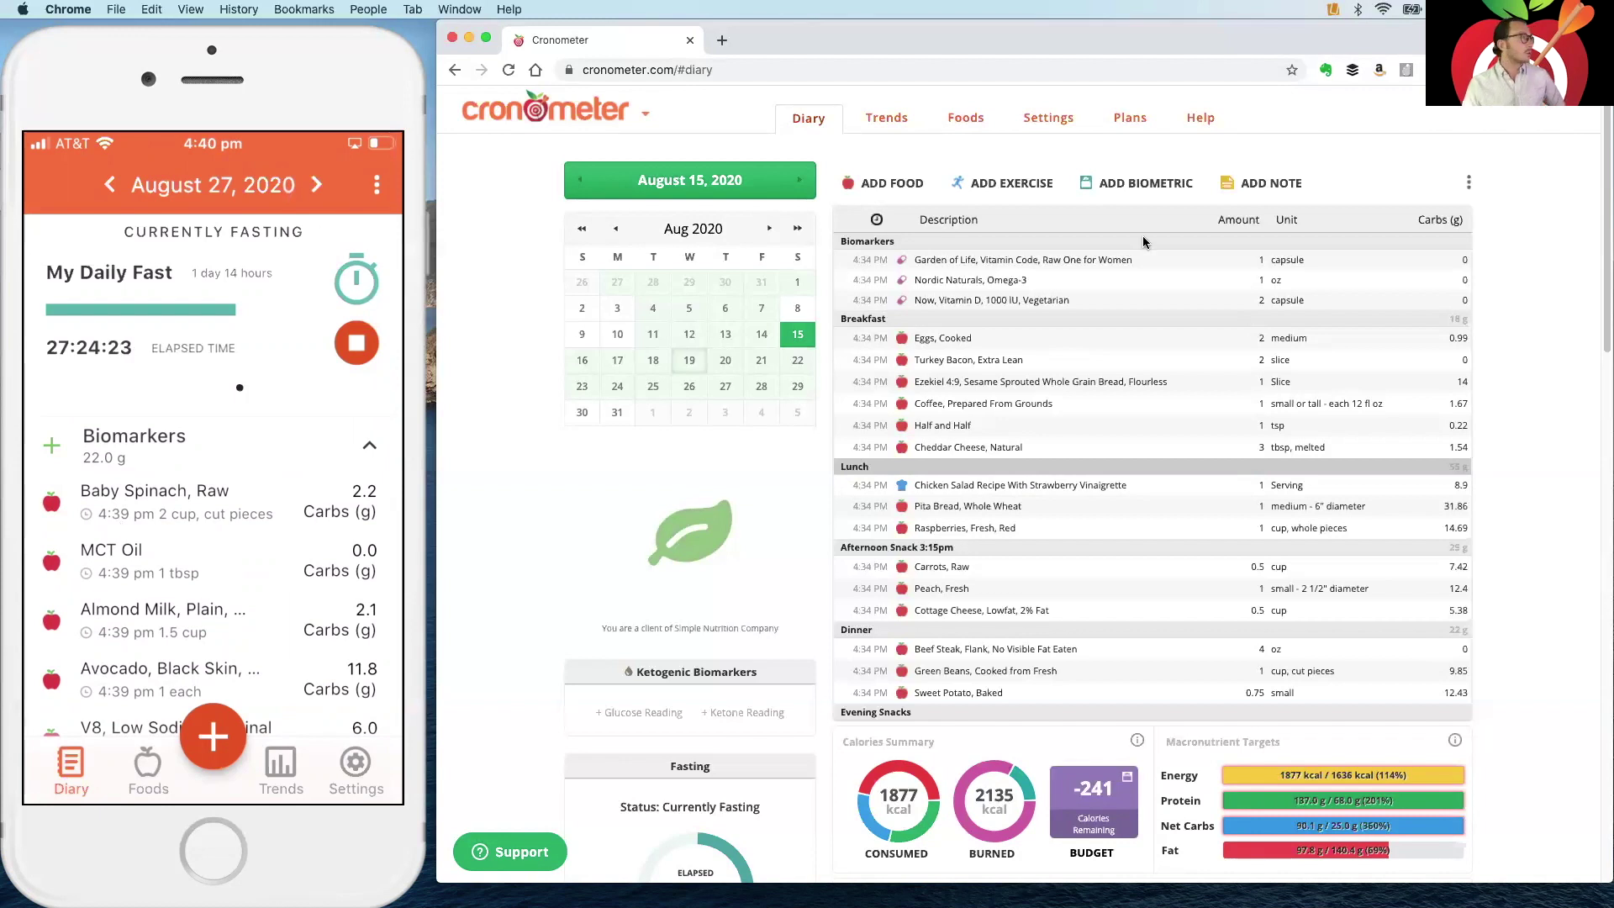
# Step: Go to the Trends charts and open the Manage Charts library
pyautogui.click(889, 120)
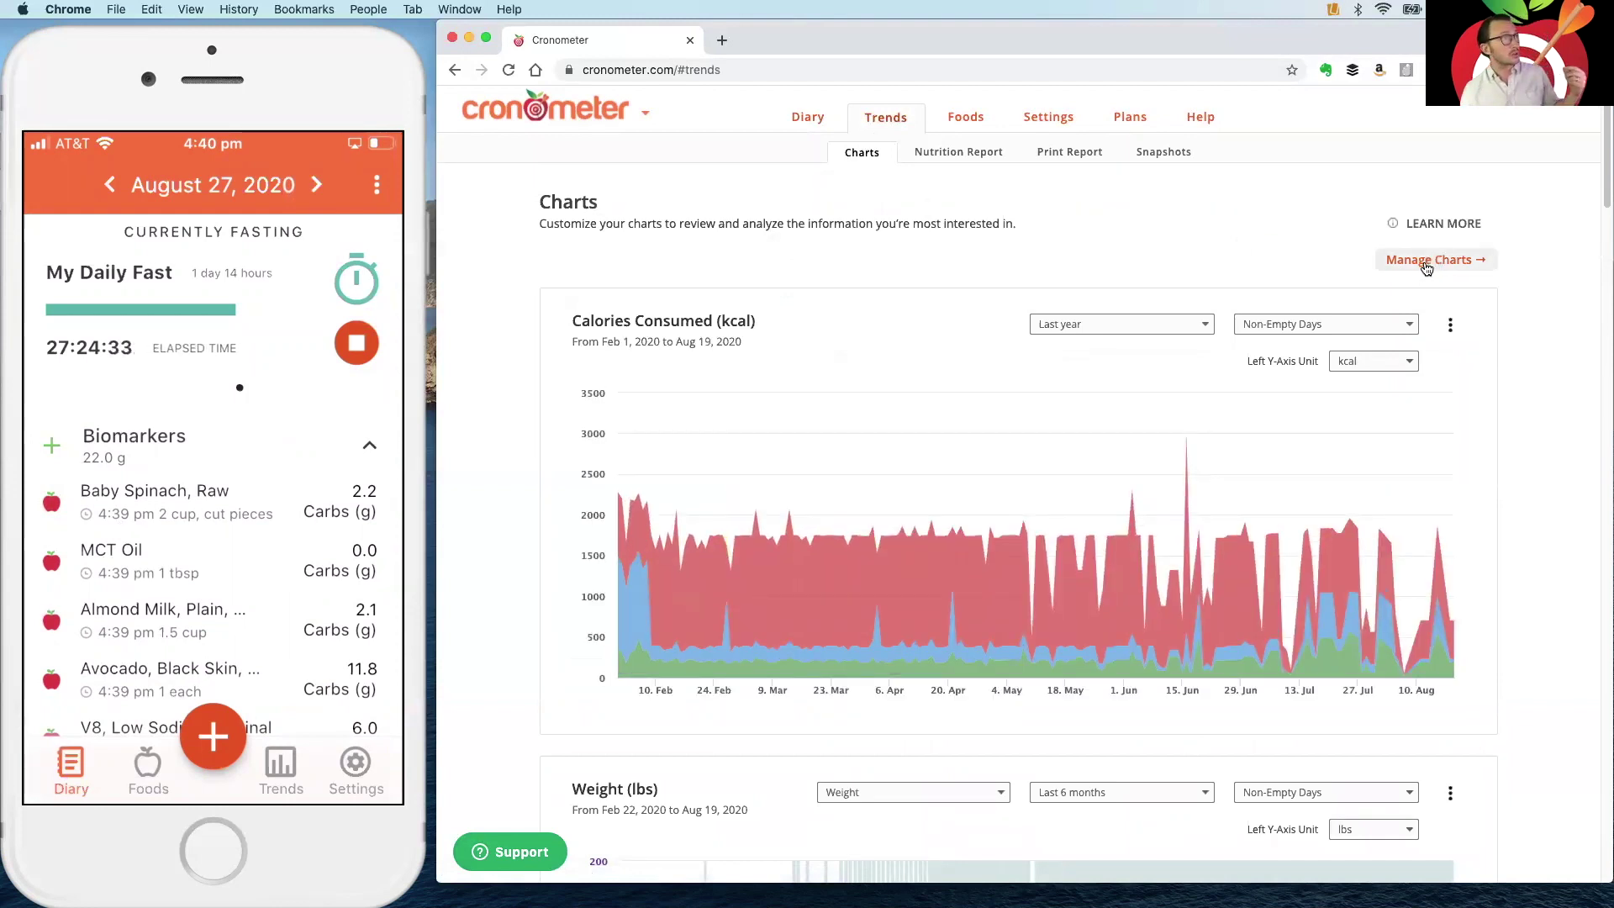
pyautogui.click(1424, 260)
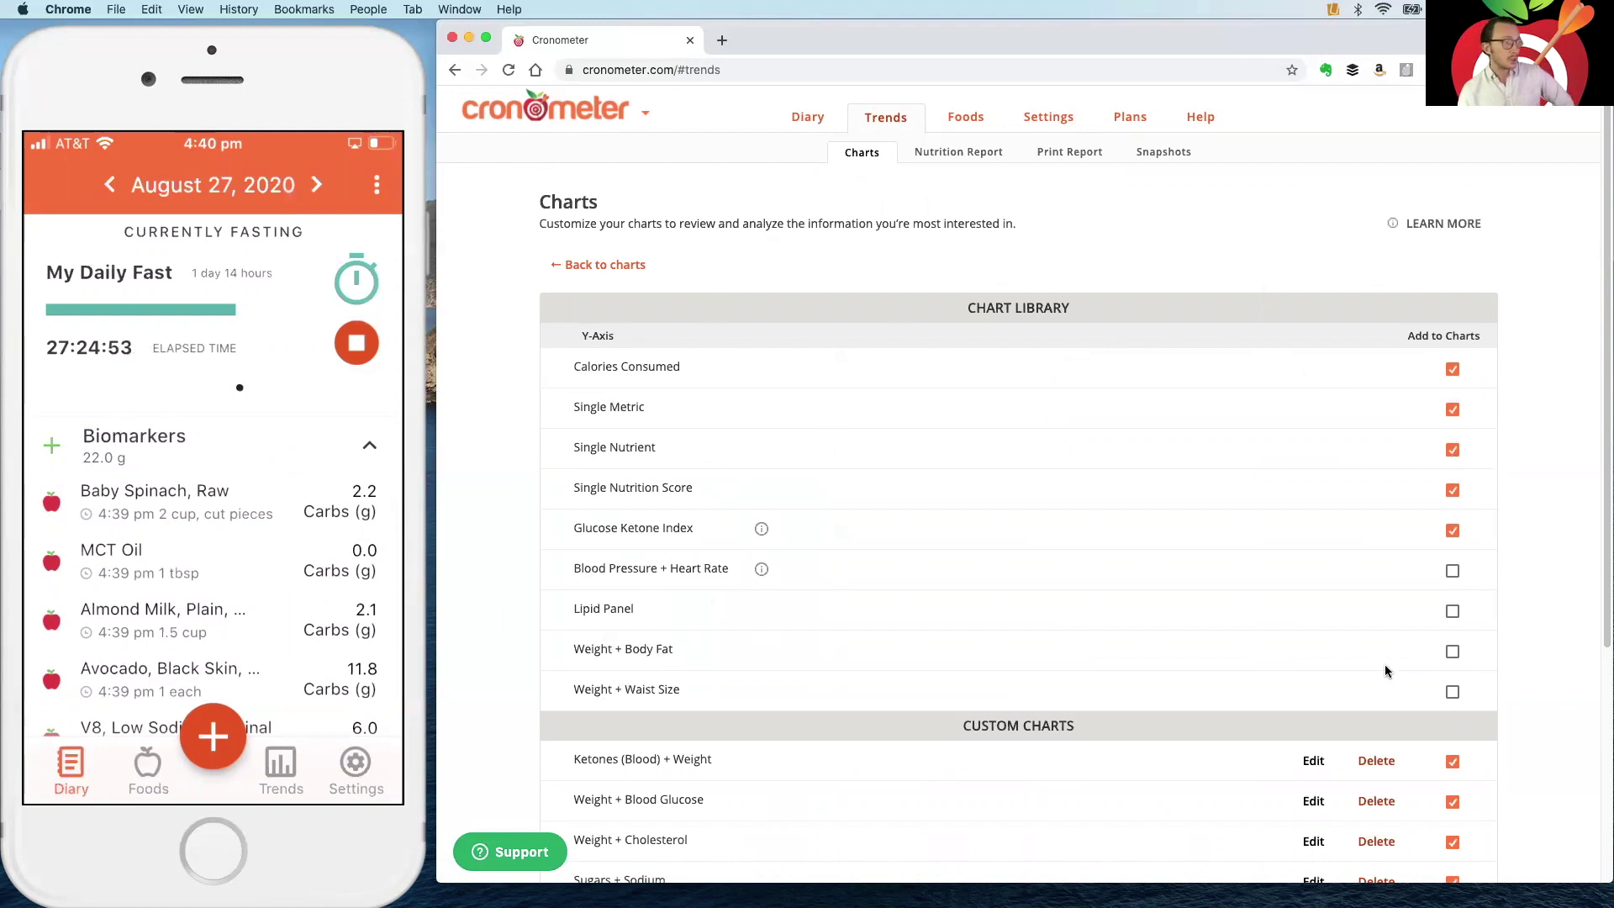
pyautogui.scroll(-5, 1253, 683)
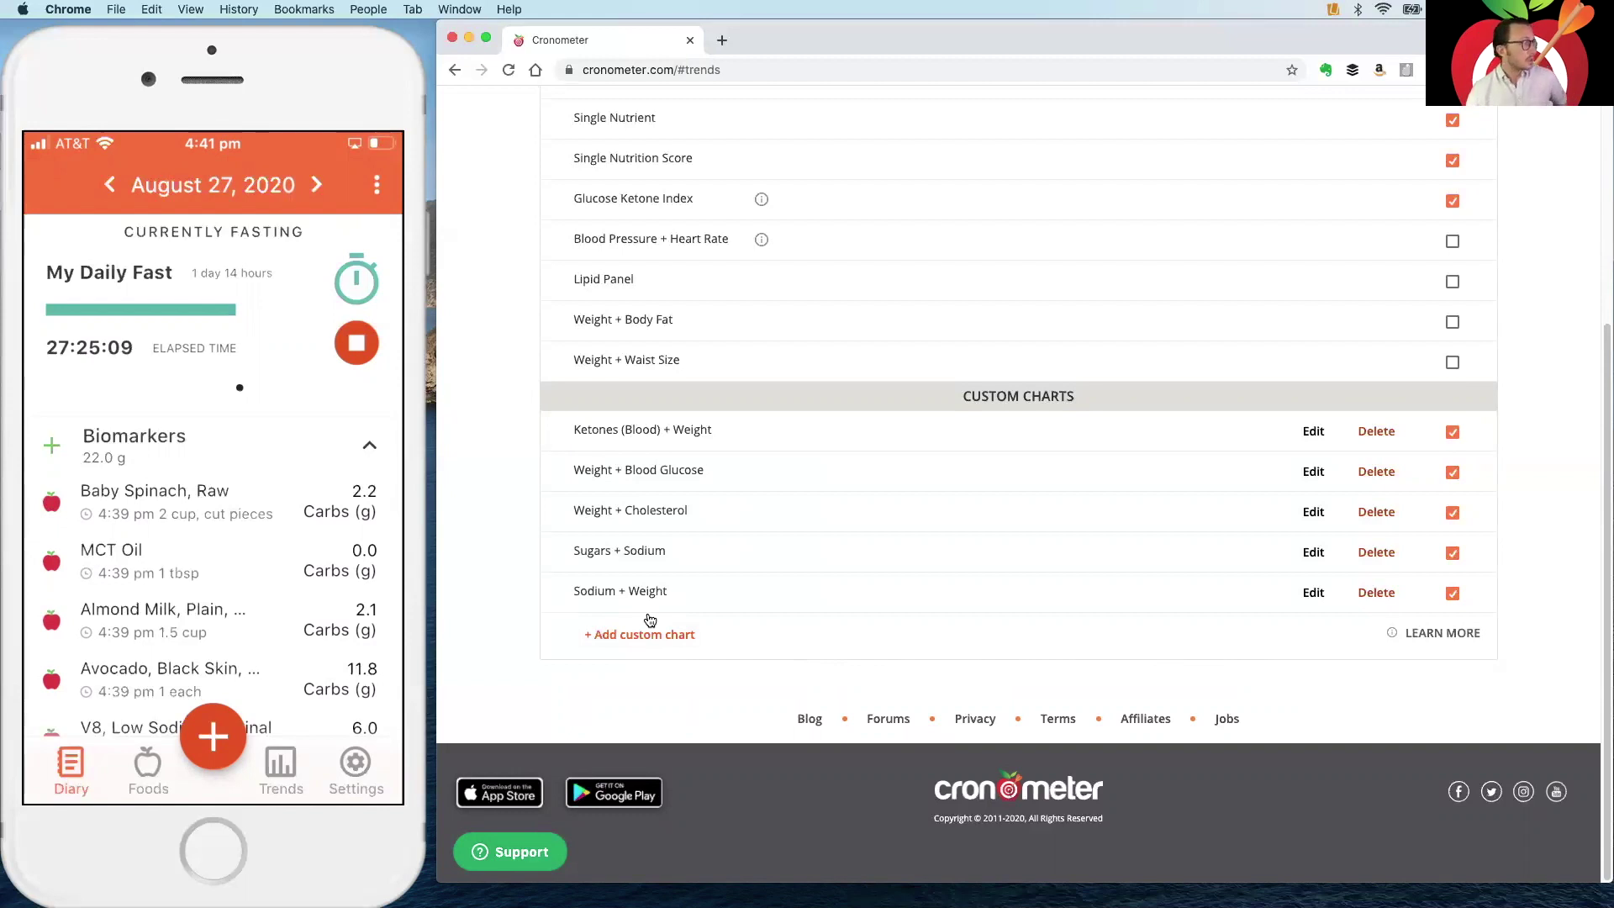
pyautogui.click(649, 635)
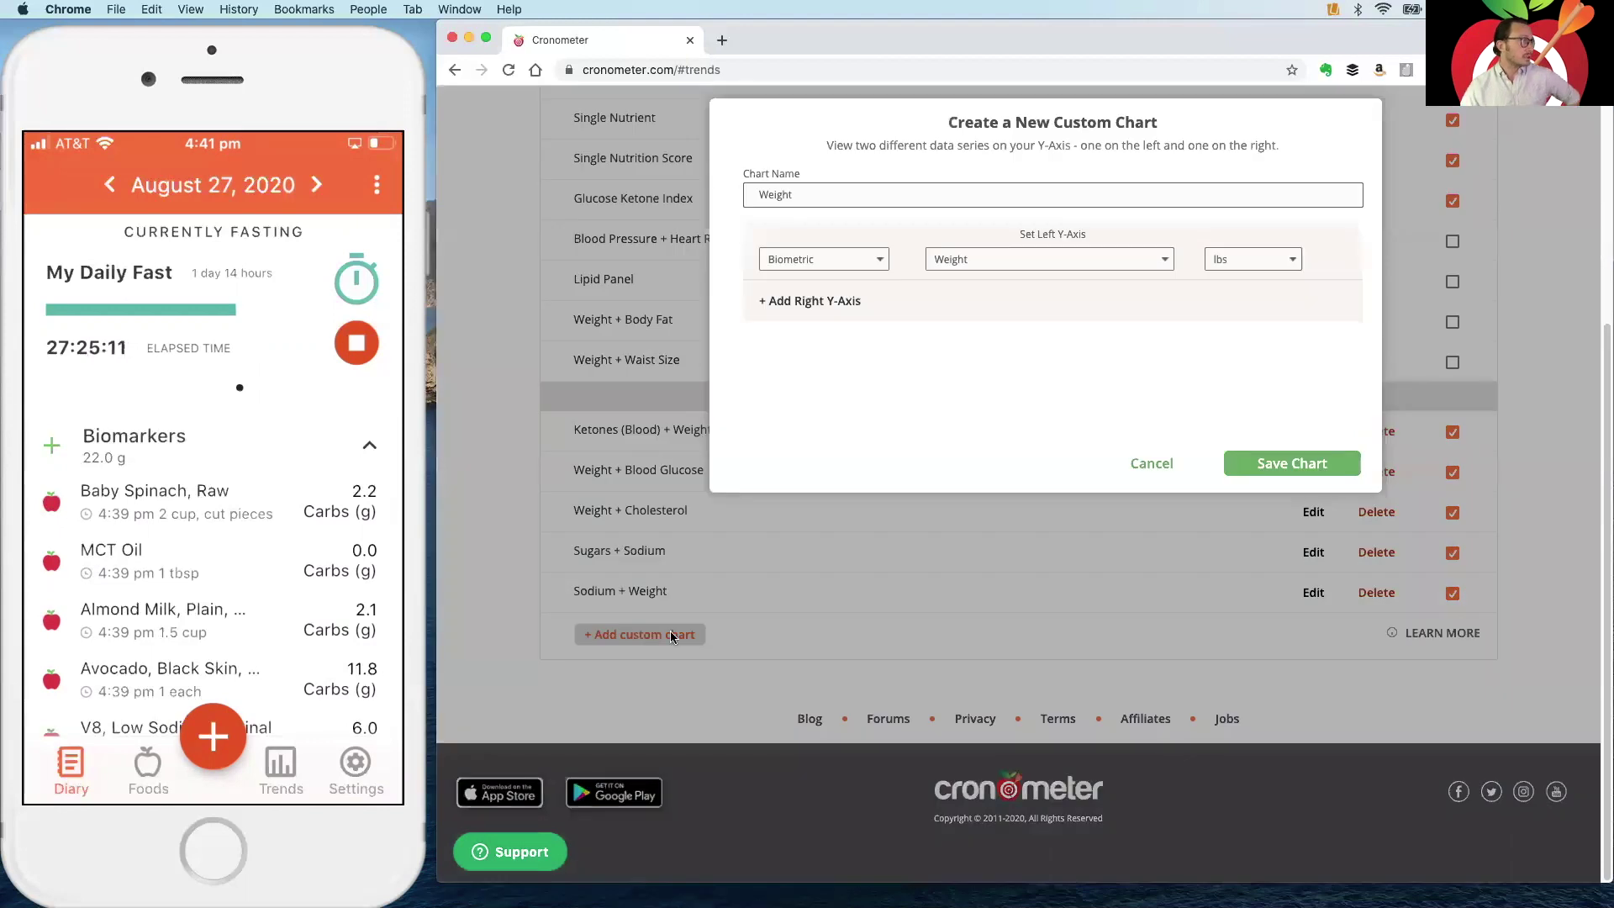
pyautogui.click(820, 302)
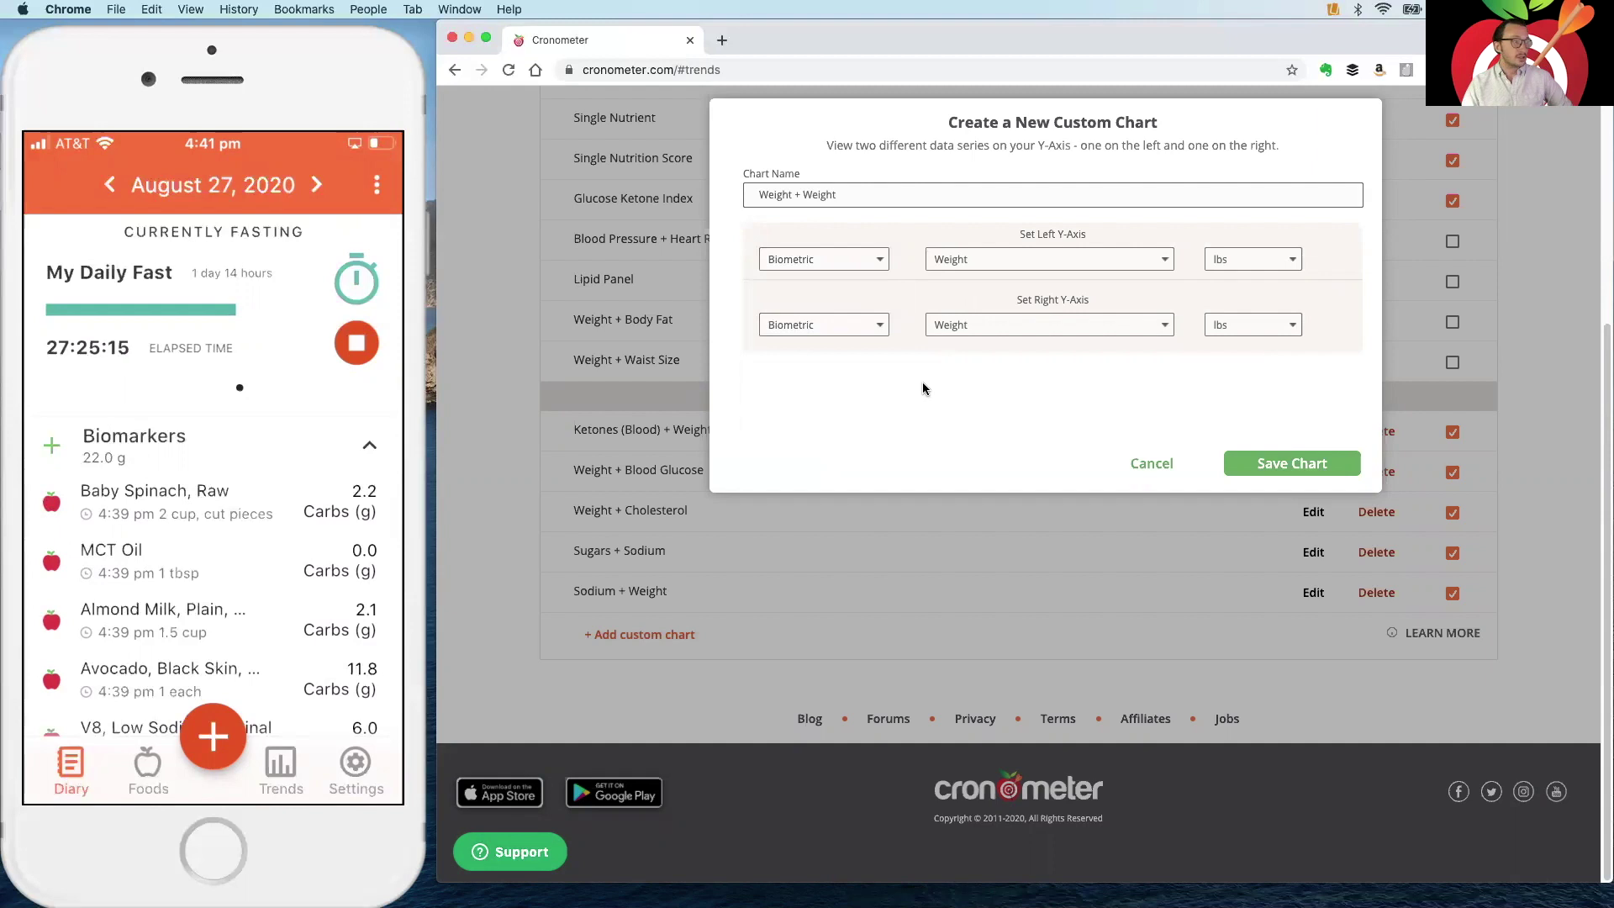
pyautogui.click(882, 262)
pyautogui.click(874, 321)
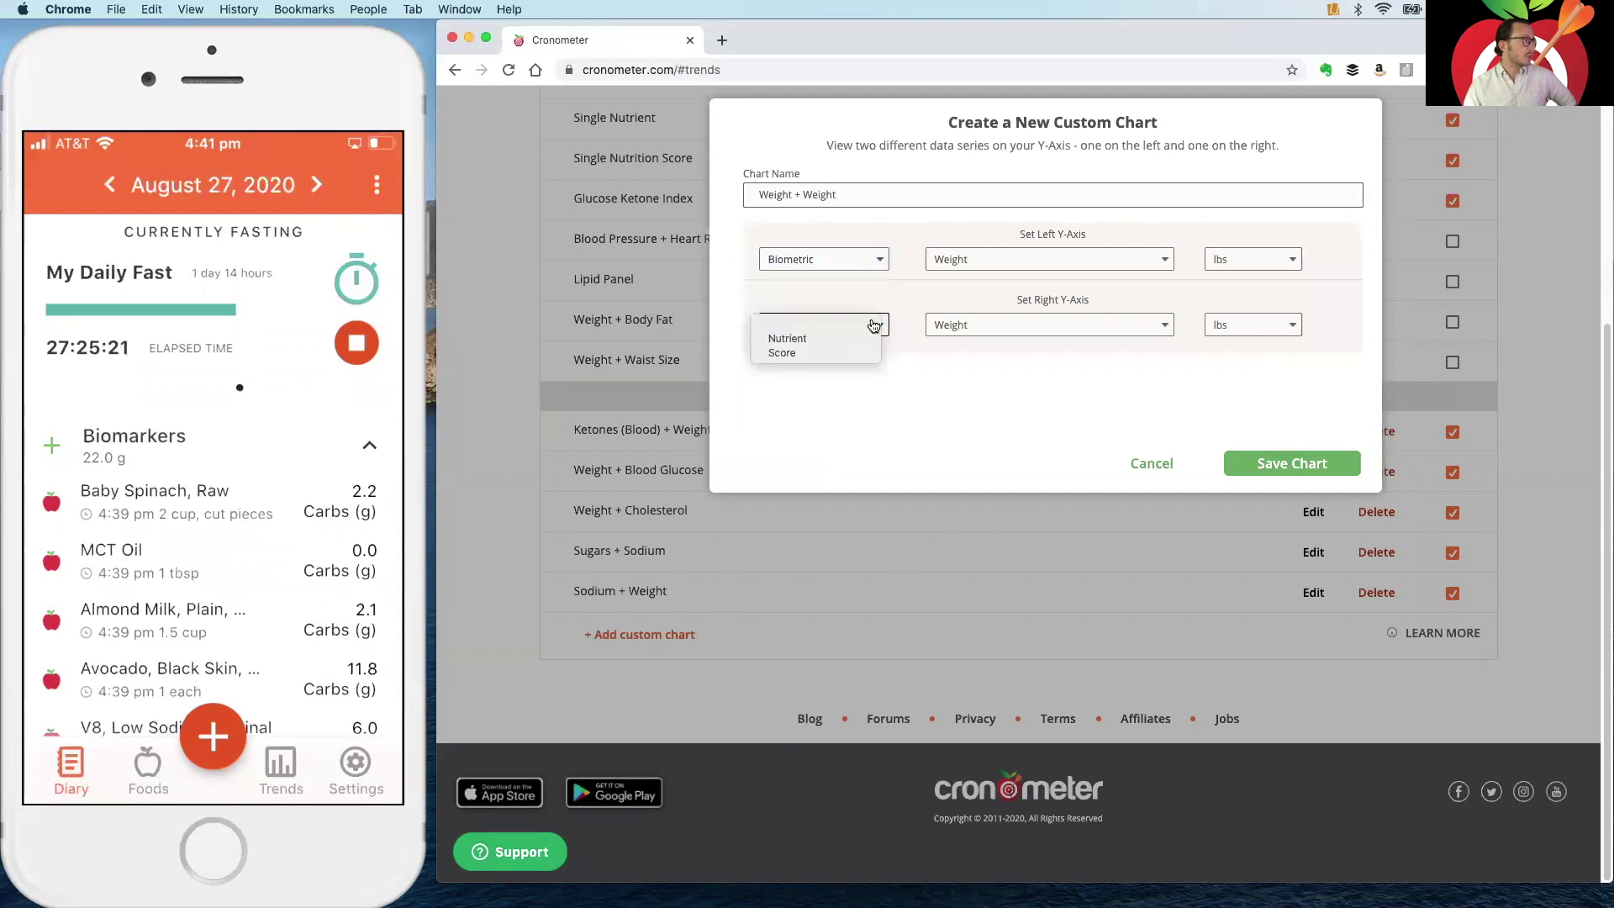
pyautogui.click(855, 339)
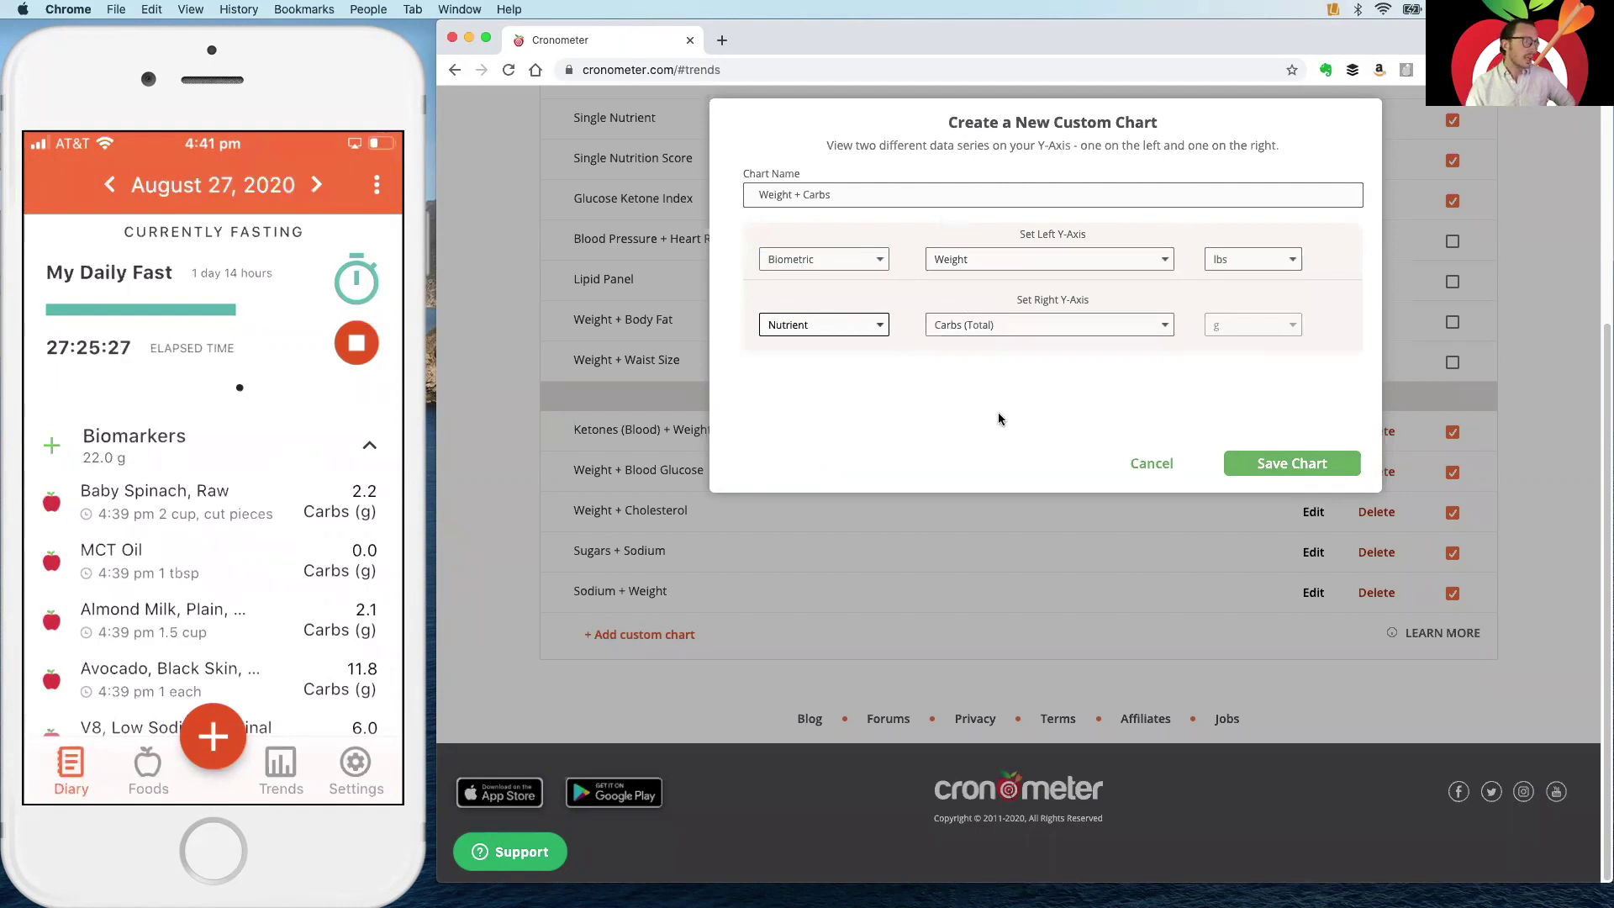
pyautogui.click(1165, 465)
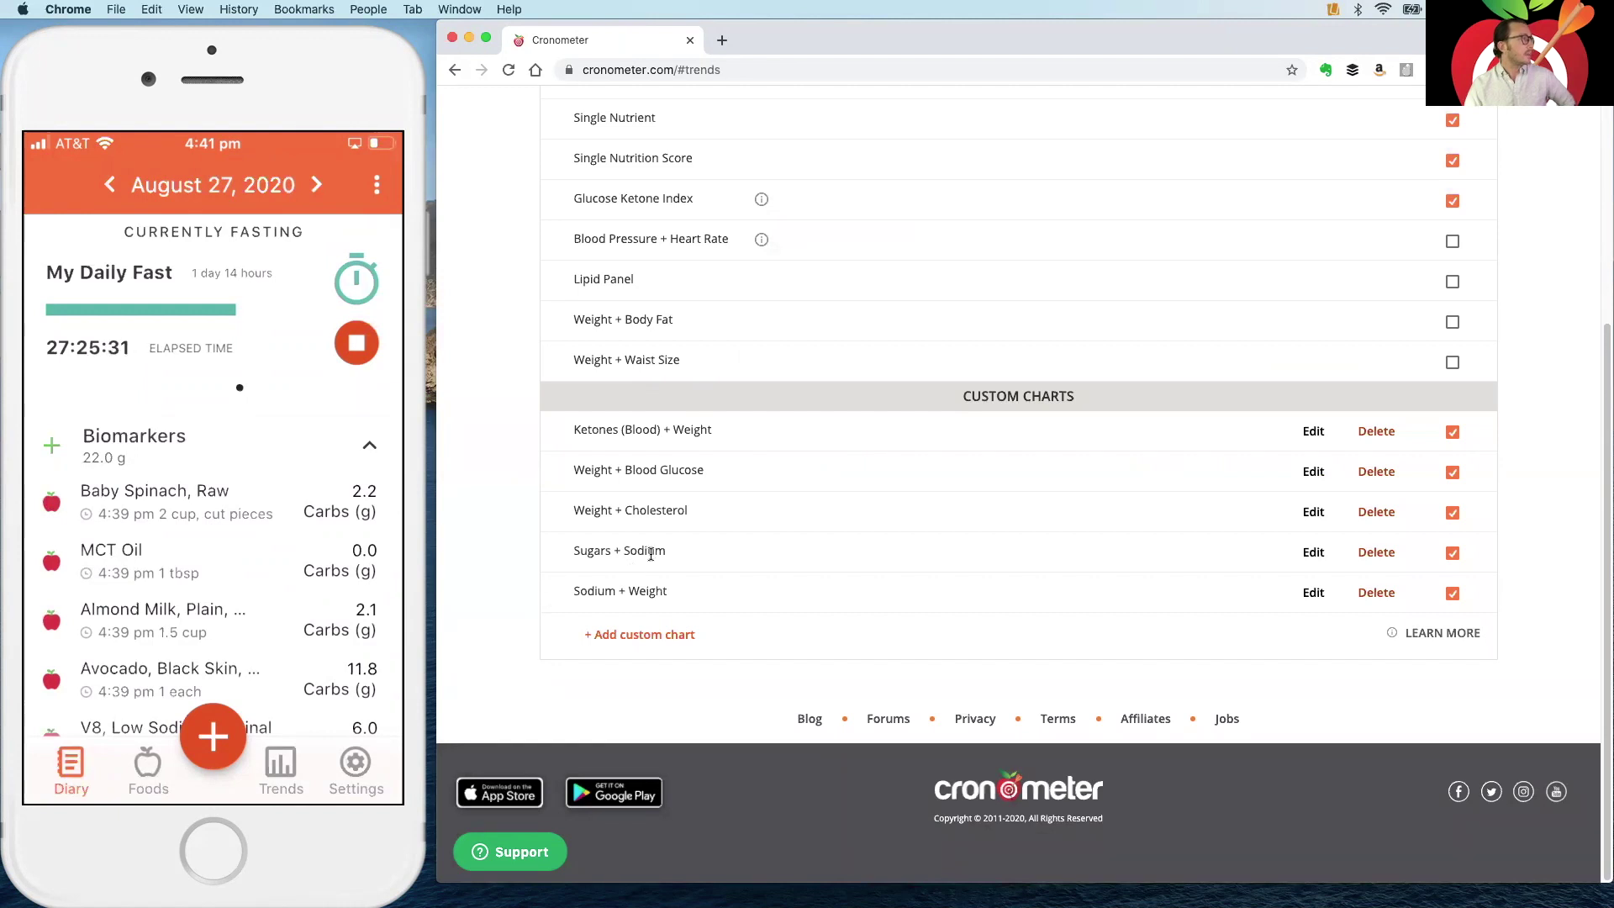
pyautogui.scroll(5, 654, 551)
pyautogui.click(596, 269)
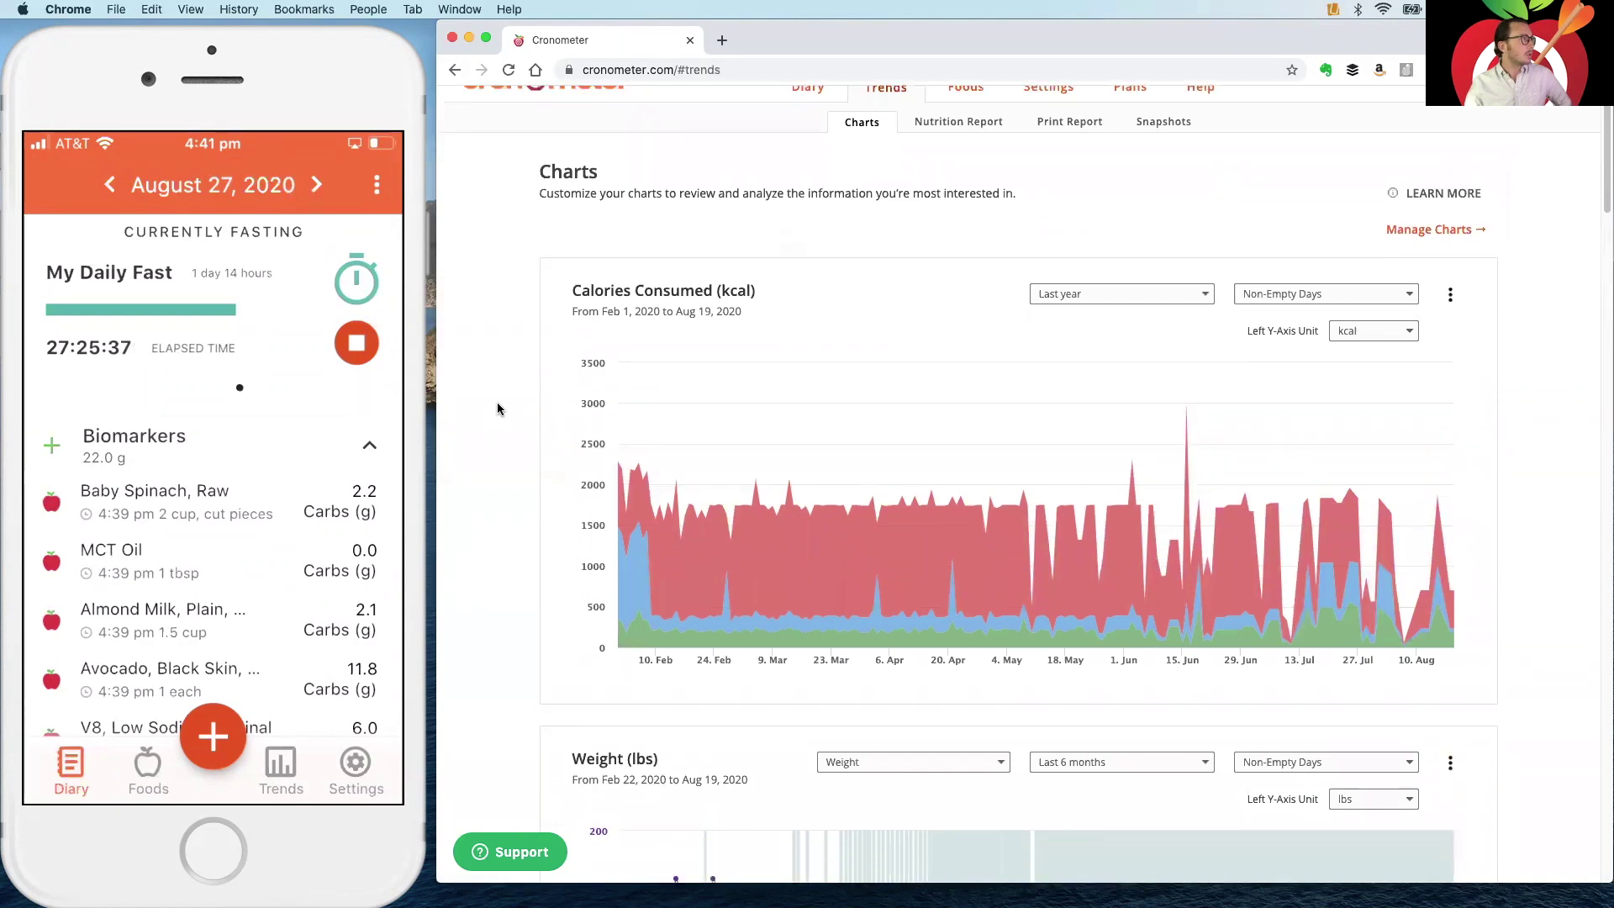
pyautogui.scroll(-3, 498, 409)
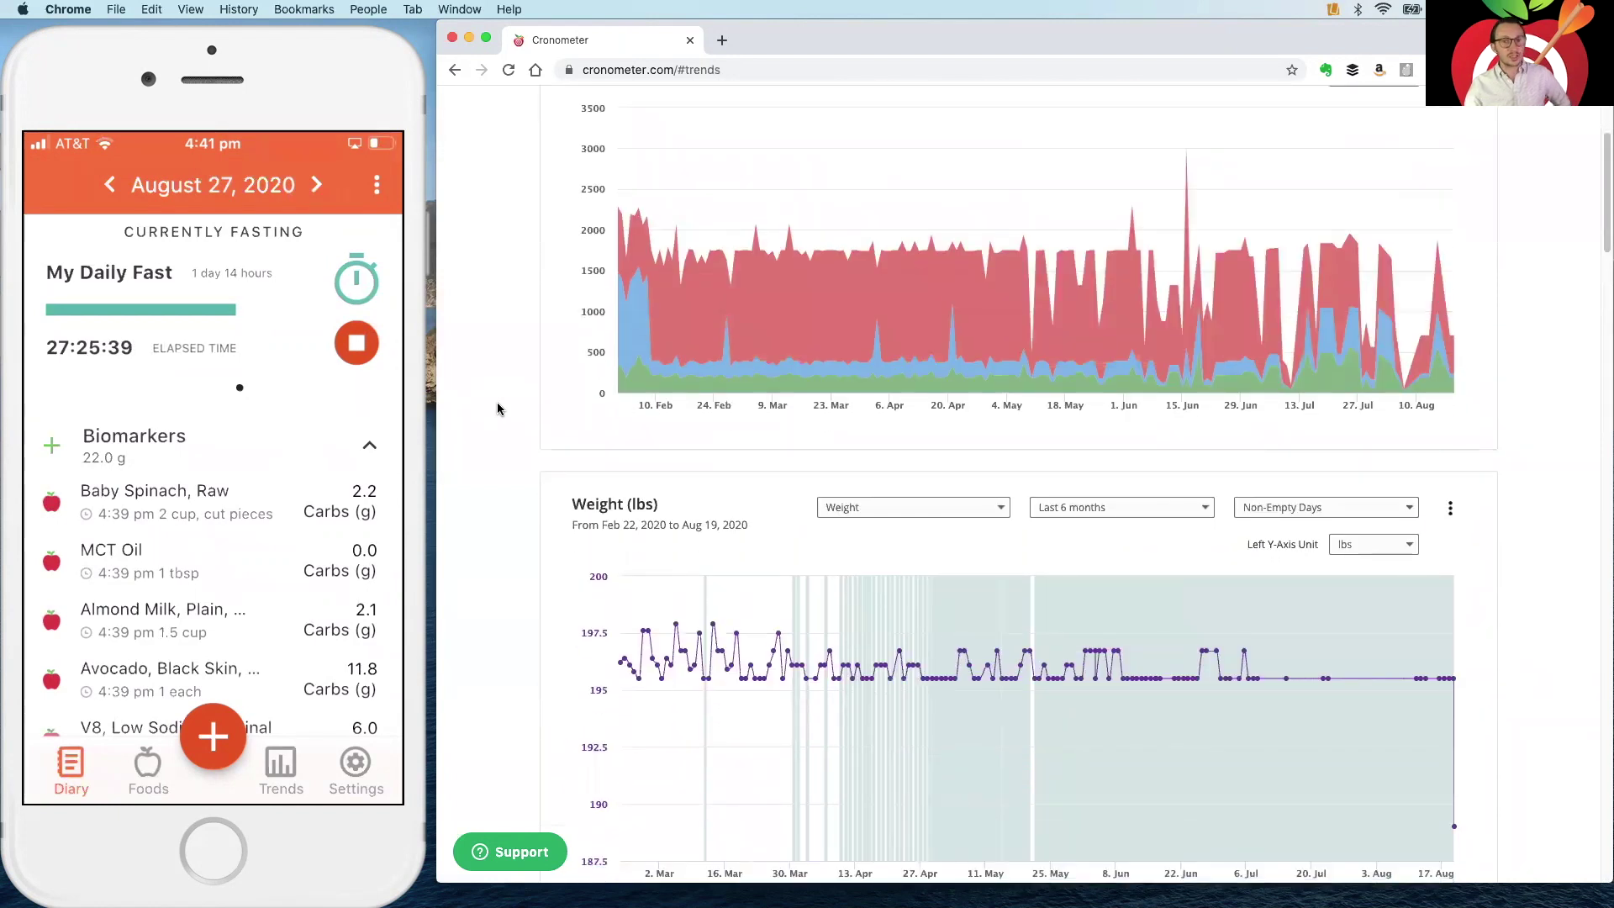
pyautogui.scroll(-2, 499, 410)
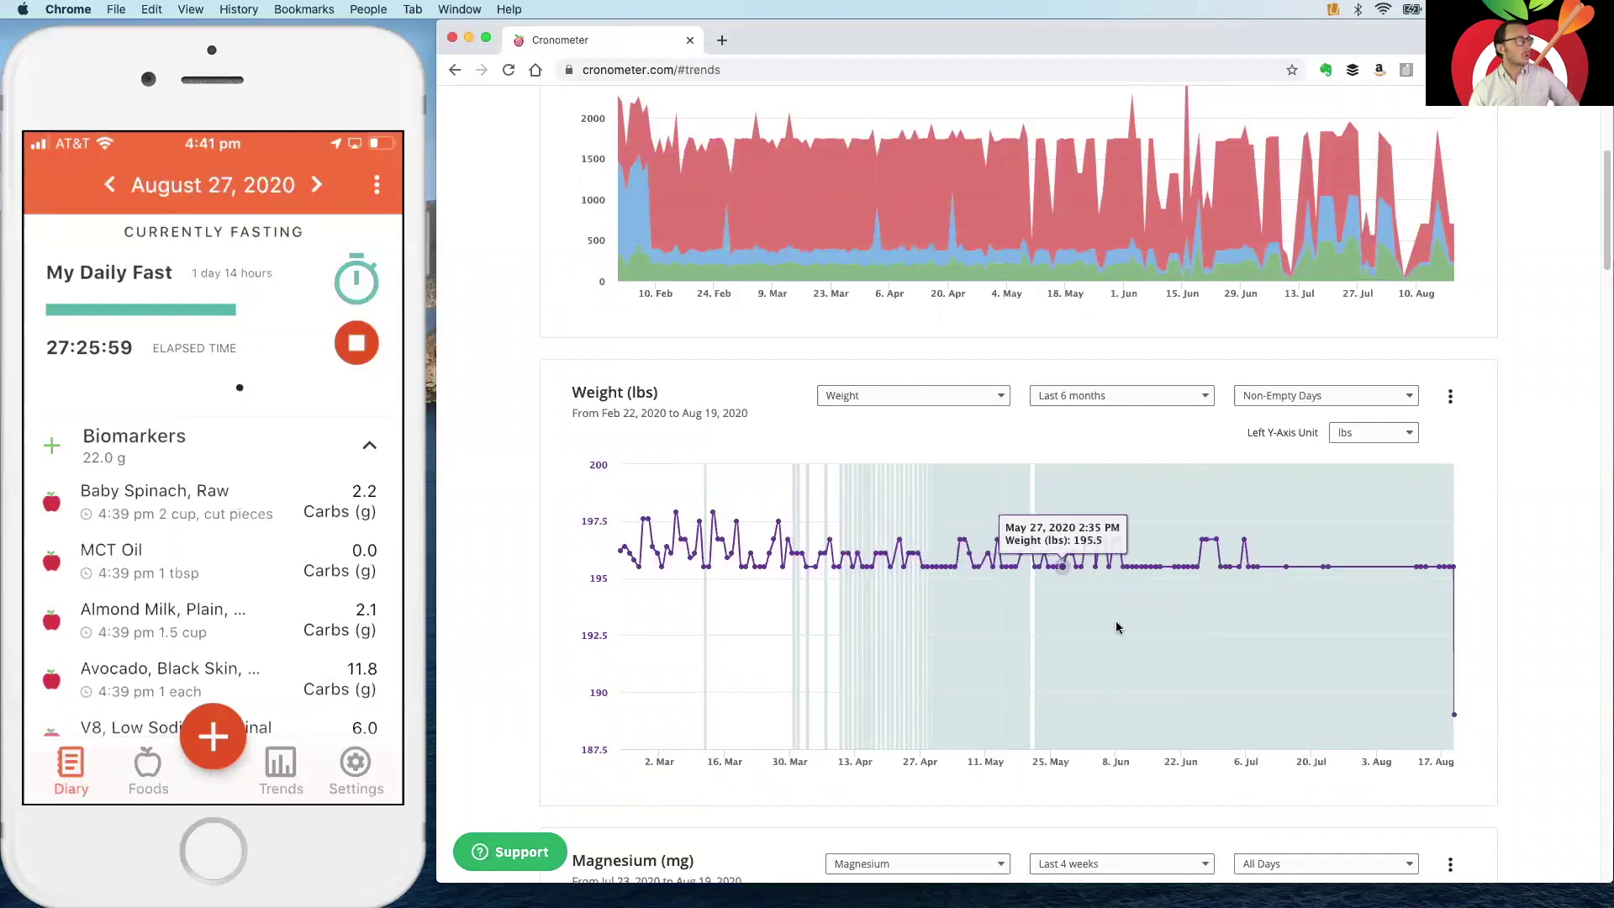
# Step: Turn the Weight chart's fast-period shading off and back on, then scroll down to the Magnesium chart
pyautogui.click(1450, 397)
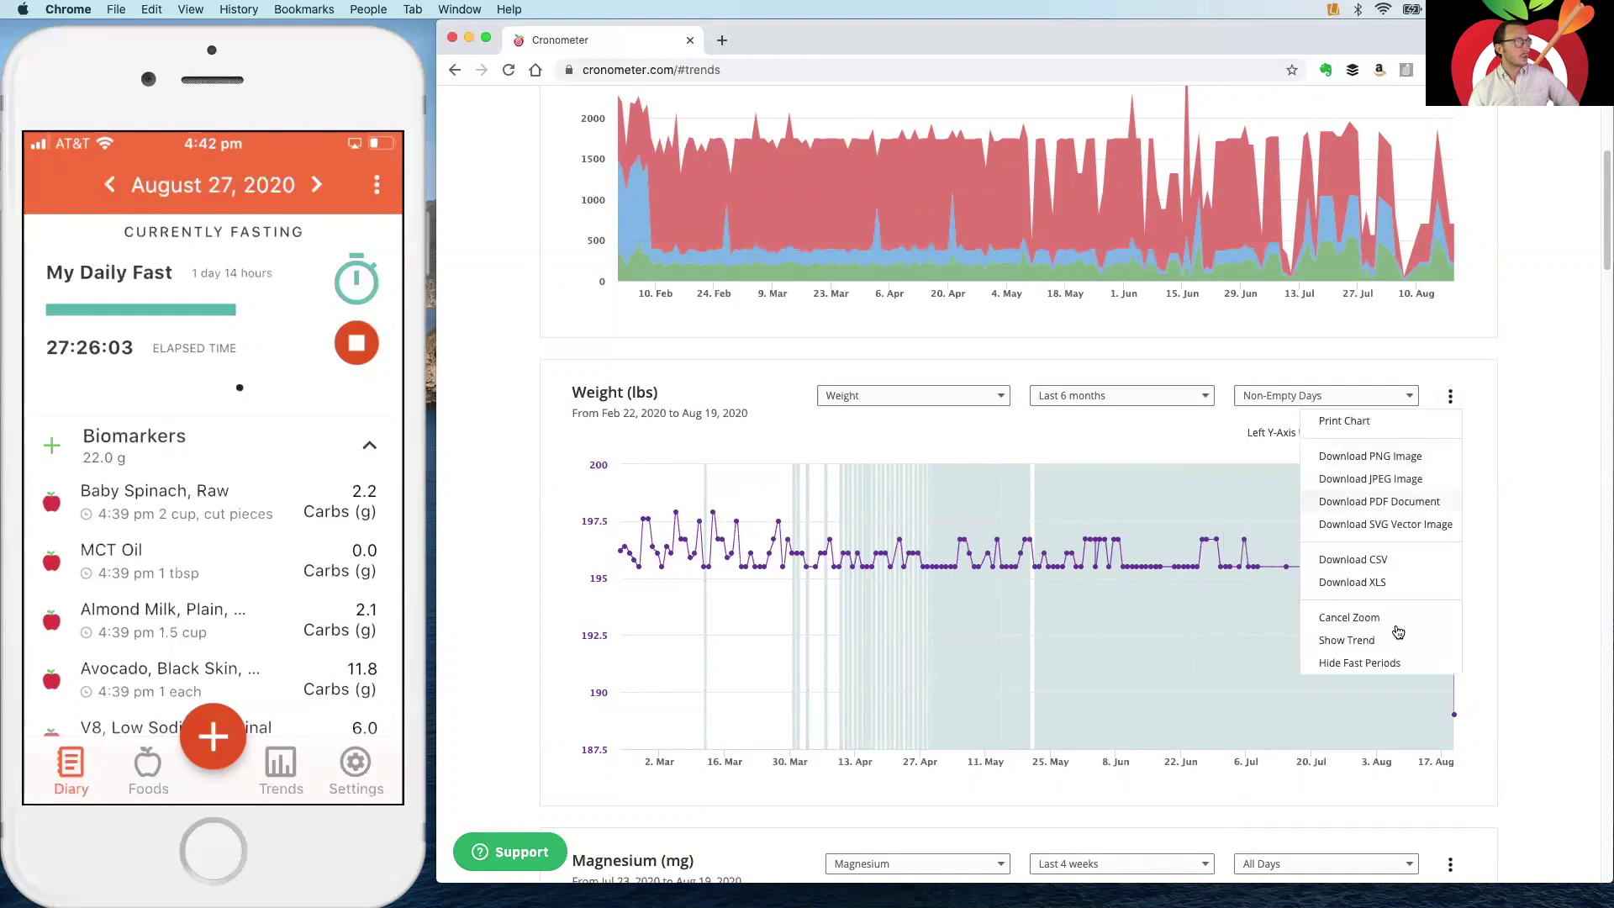
pyautogui.click(1371, 664)
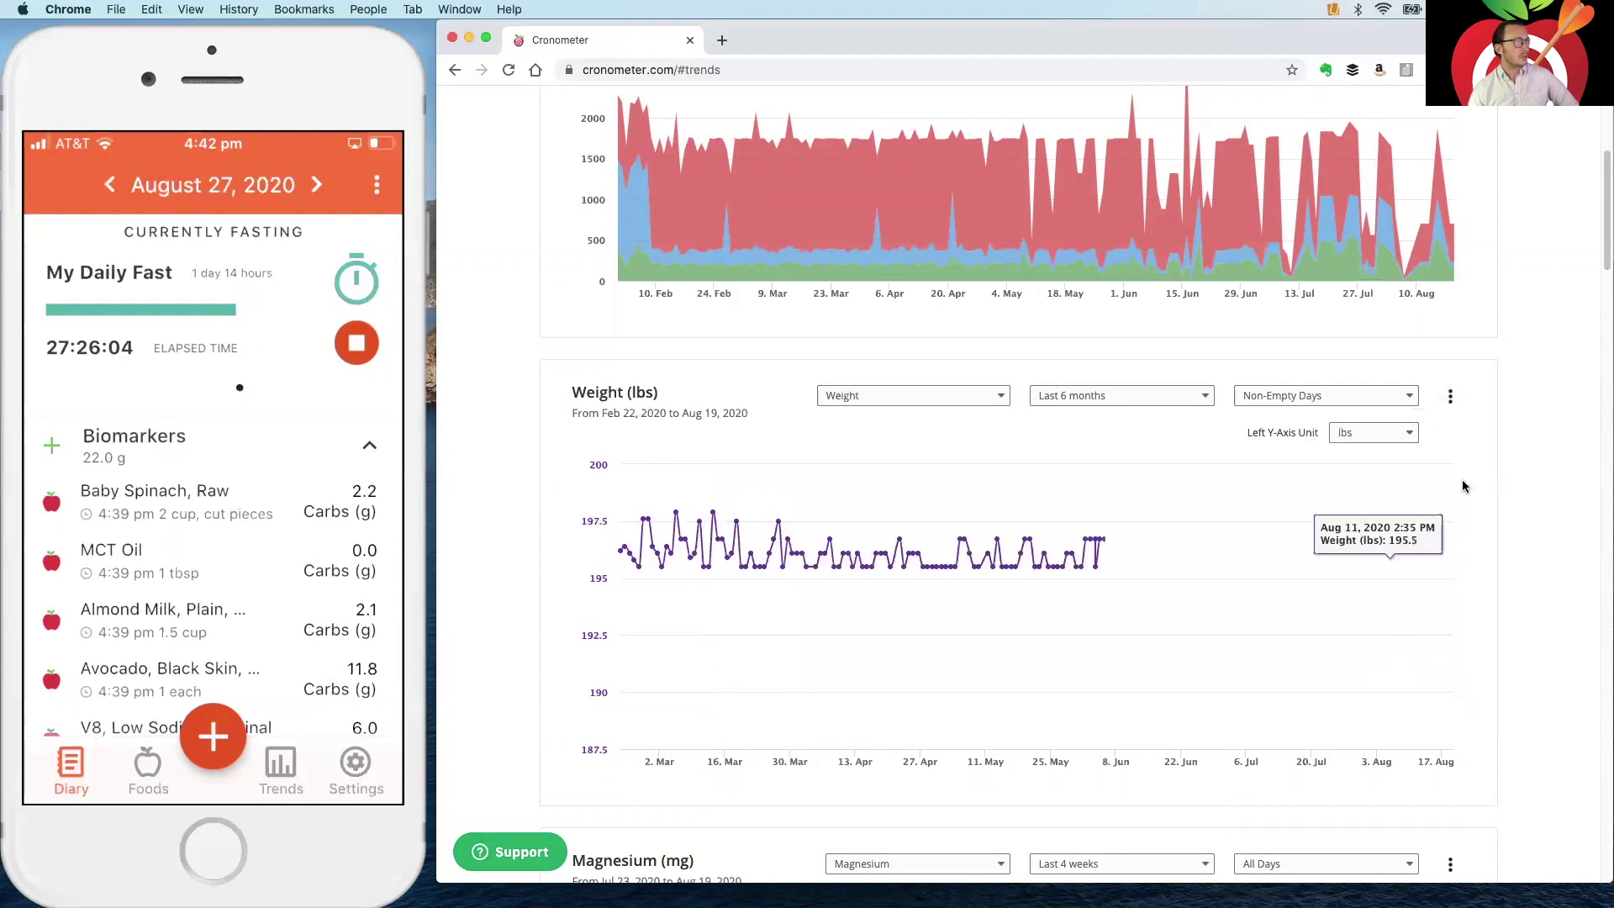
pyautogui.click(1451, 398)
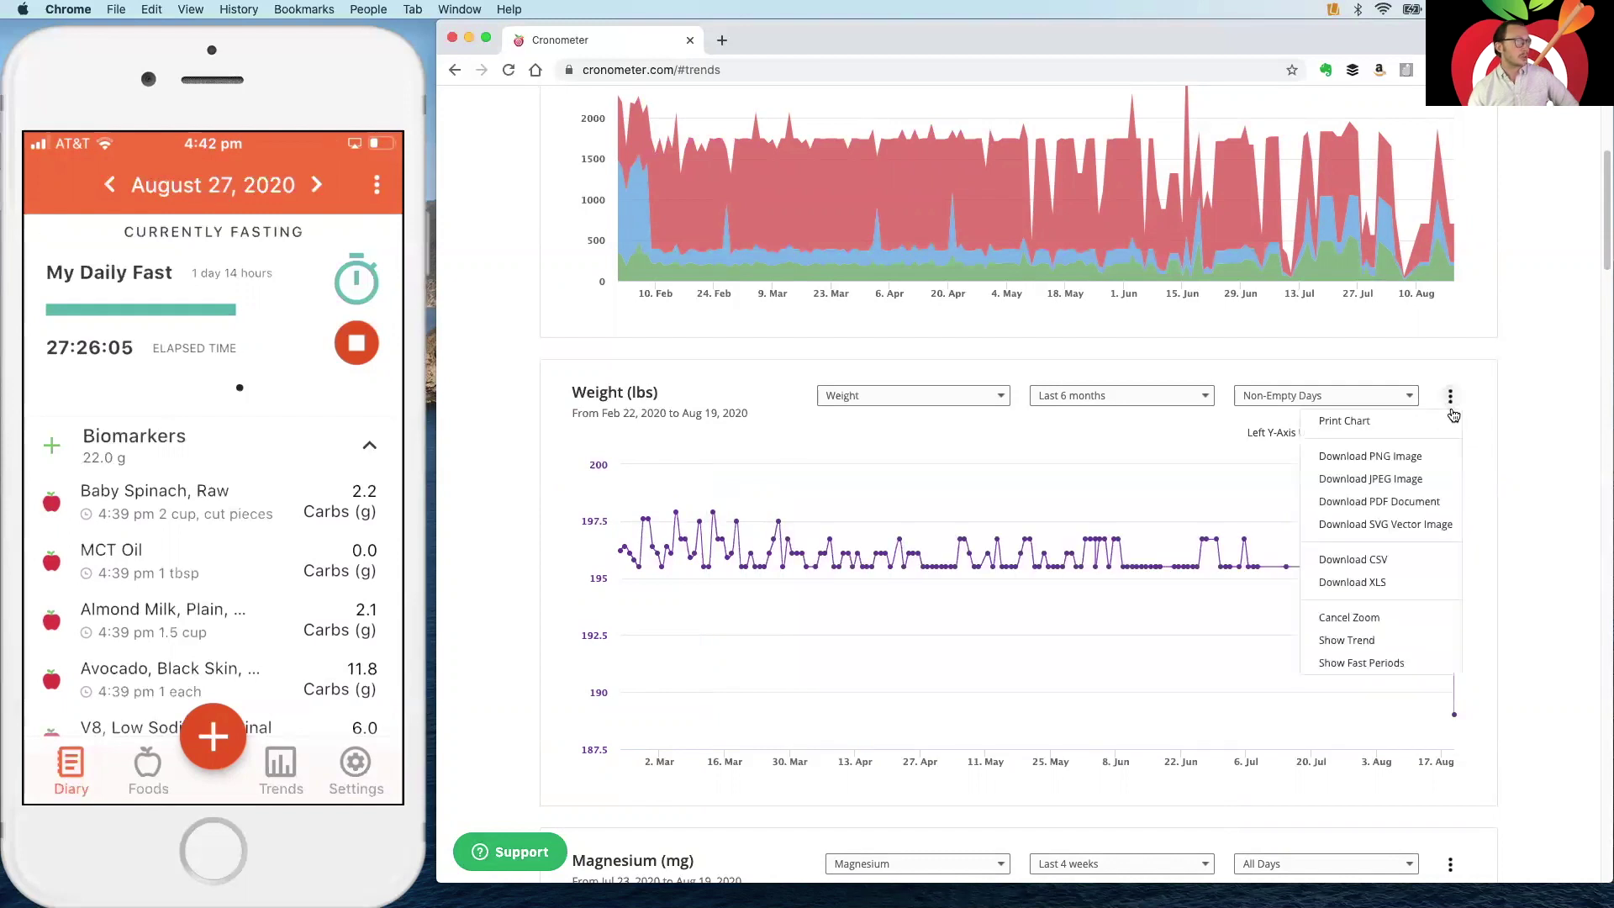
pyautogui.click(1350, 664)
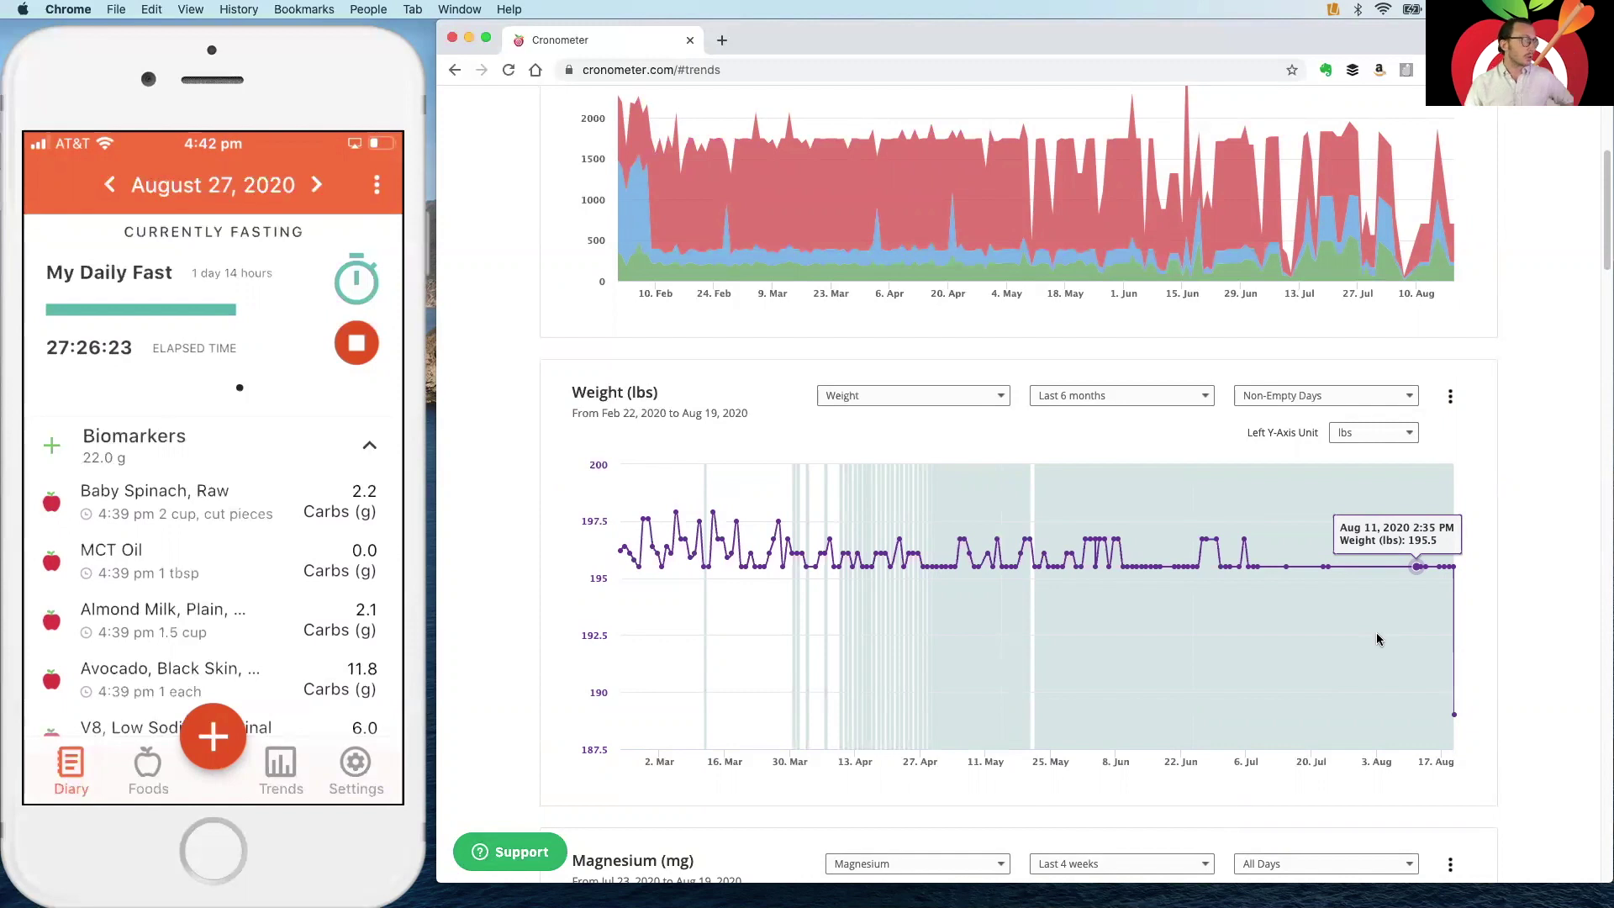
pyautogui.scroll(-1, 1543, 560)
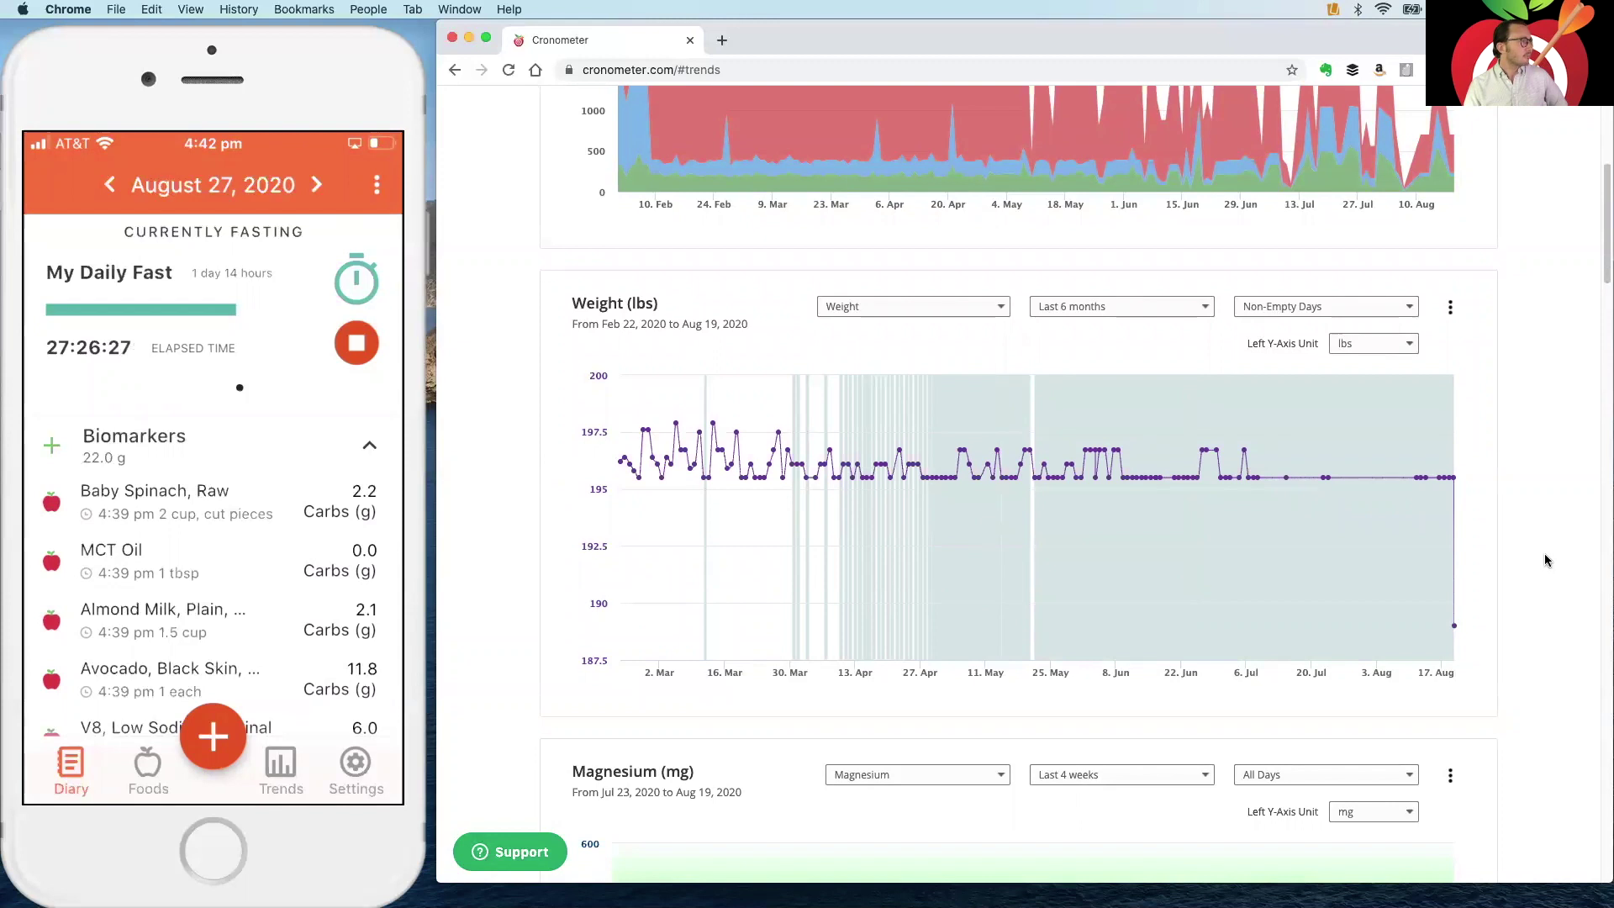
pyautogui.scroll(-3, 1545, 559)
pyautogui.scroll(-2, 1545, 559)
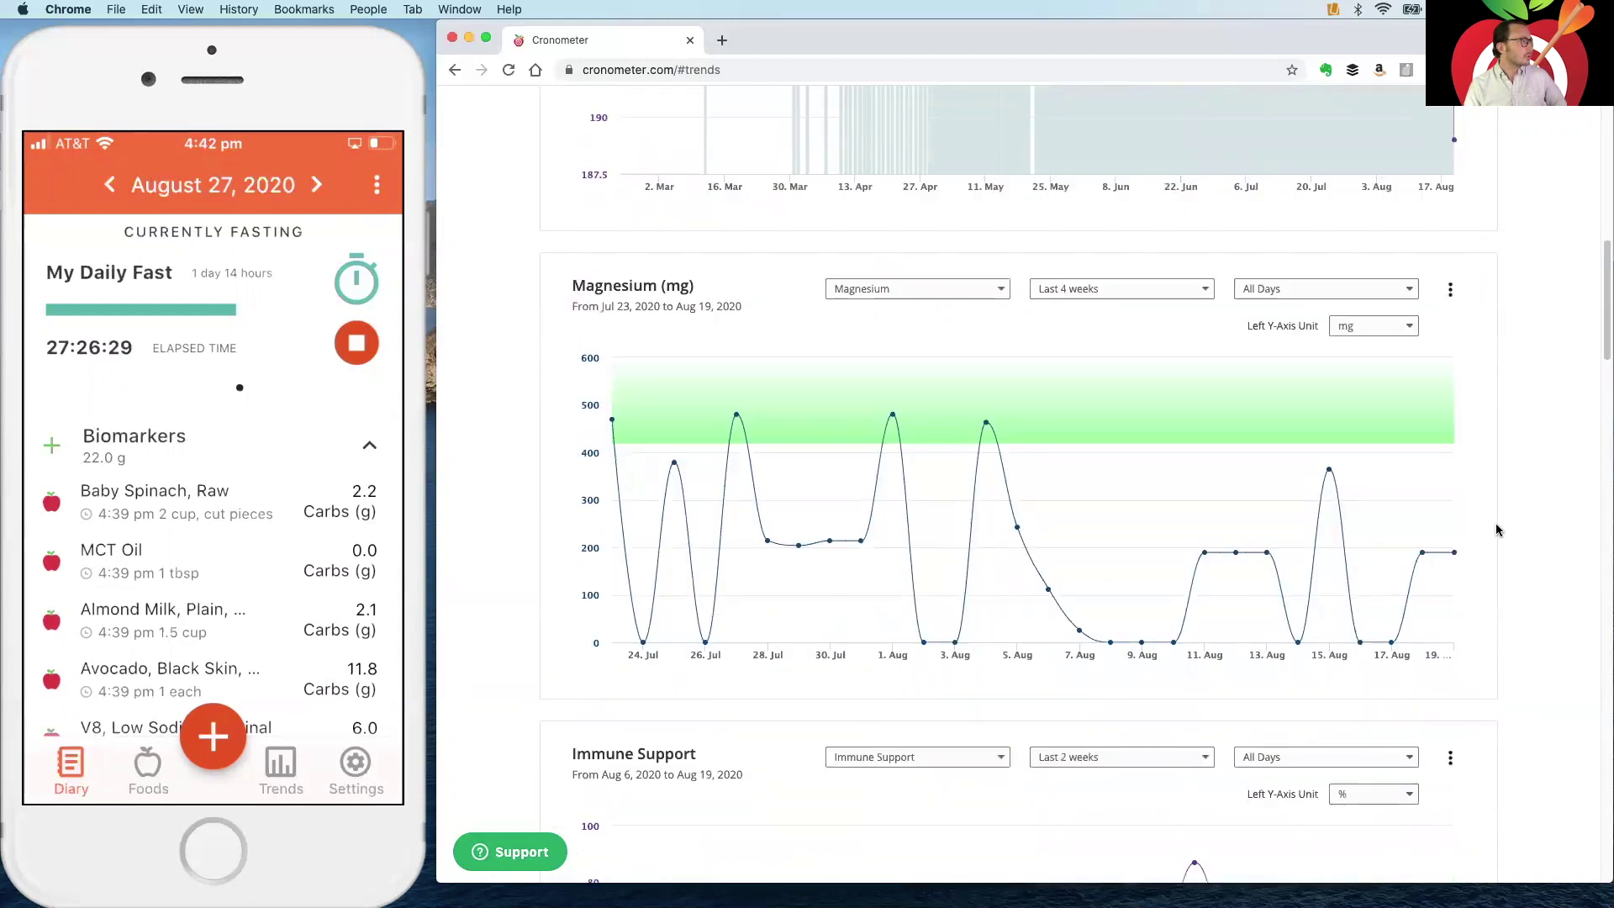
pyautogui.scroll(-1, 515, 367)
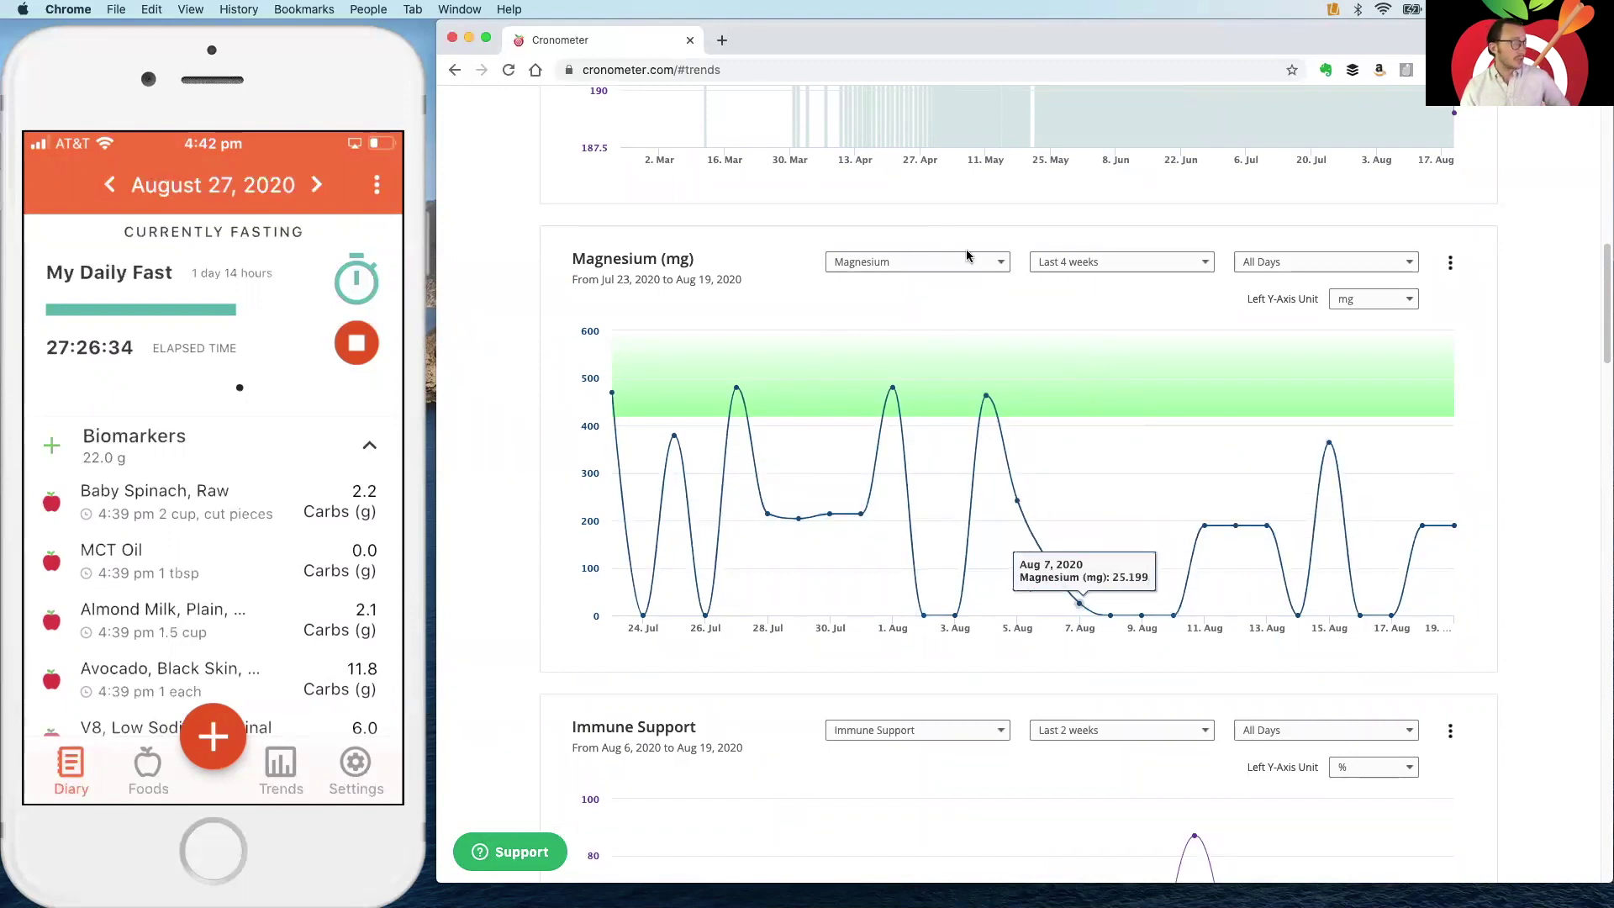
pyautogui.click(1001, 262)
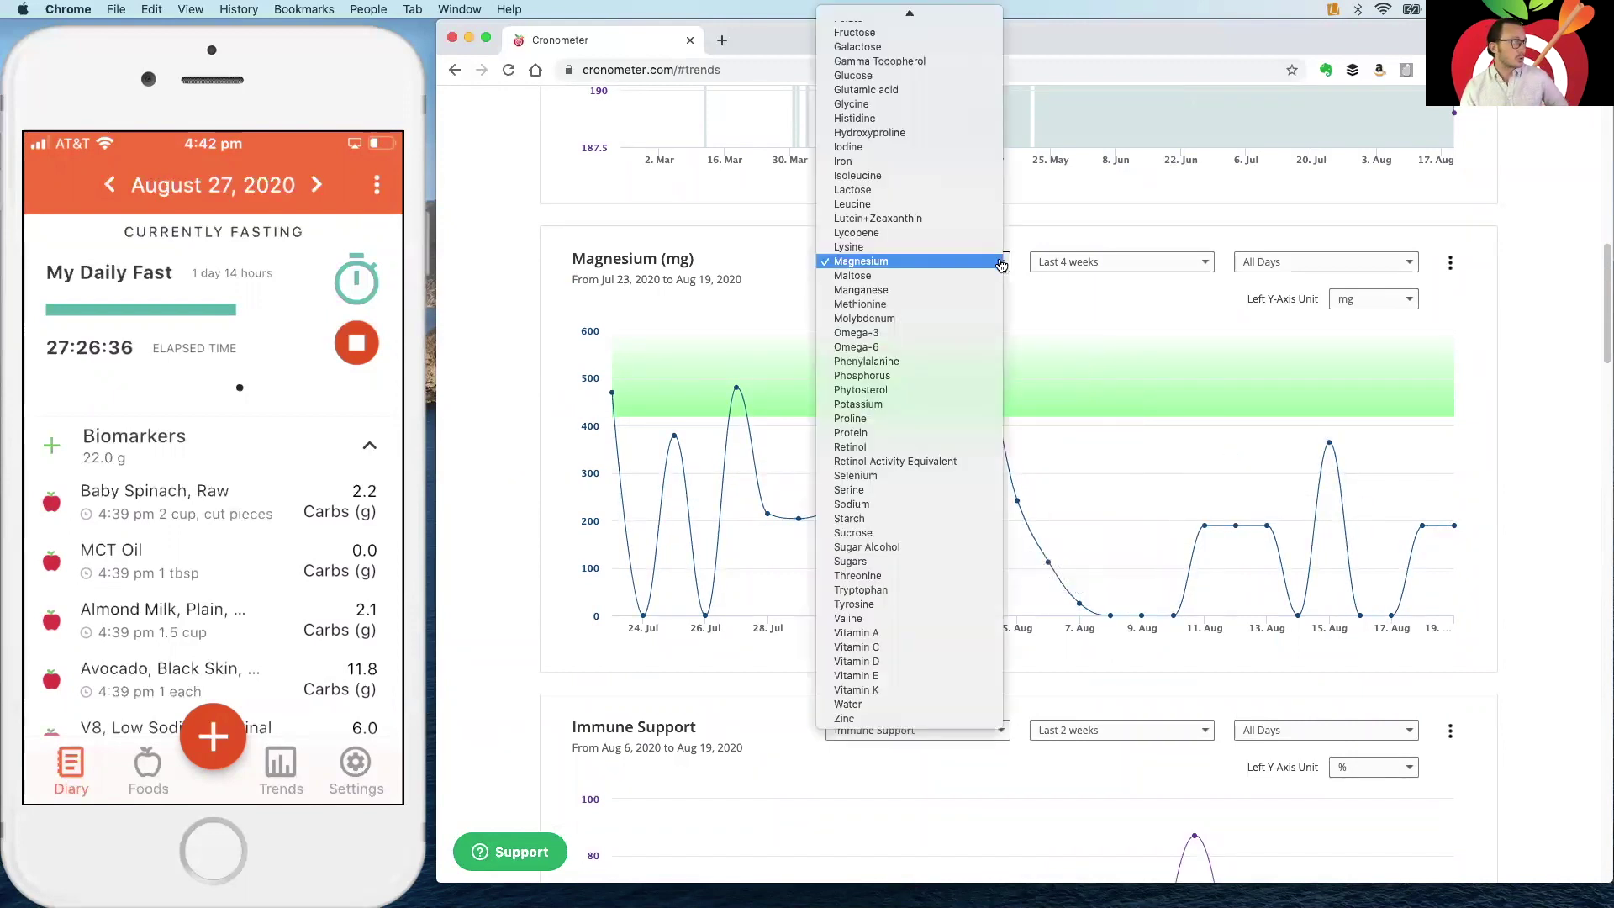
pyautogui.click(505, 353)
pyautogui.scroll(-5, 507, 476)
pyautogui.scroll(-3, 506, 482)
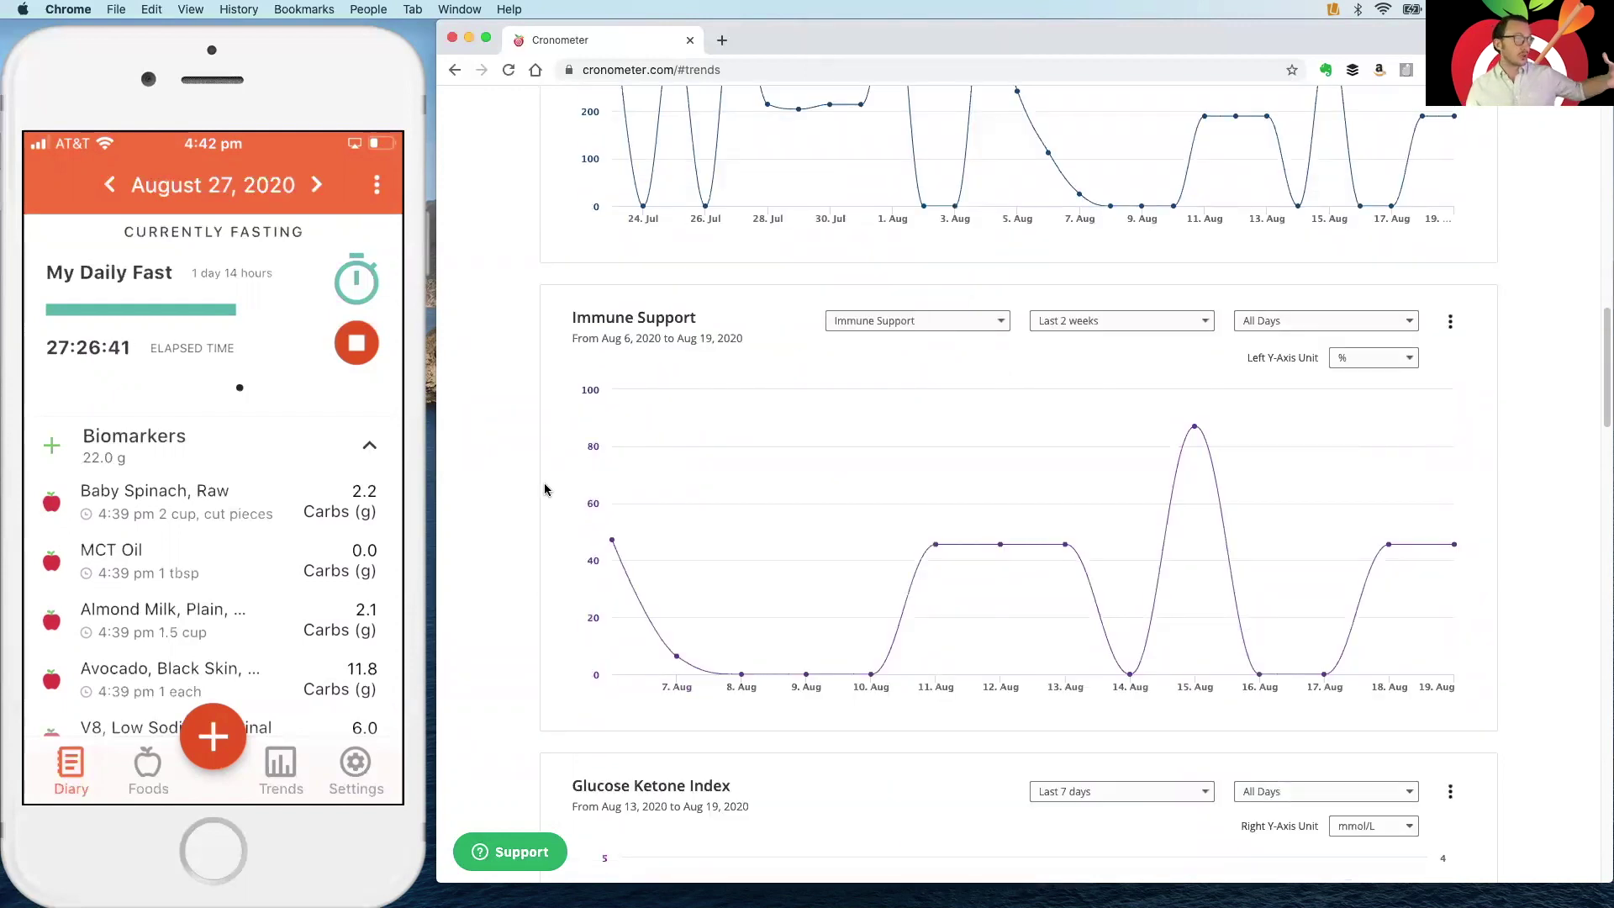
pyautogui.click(998, 326)
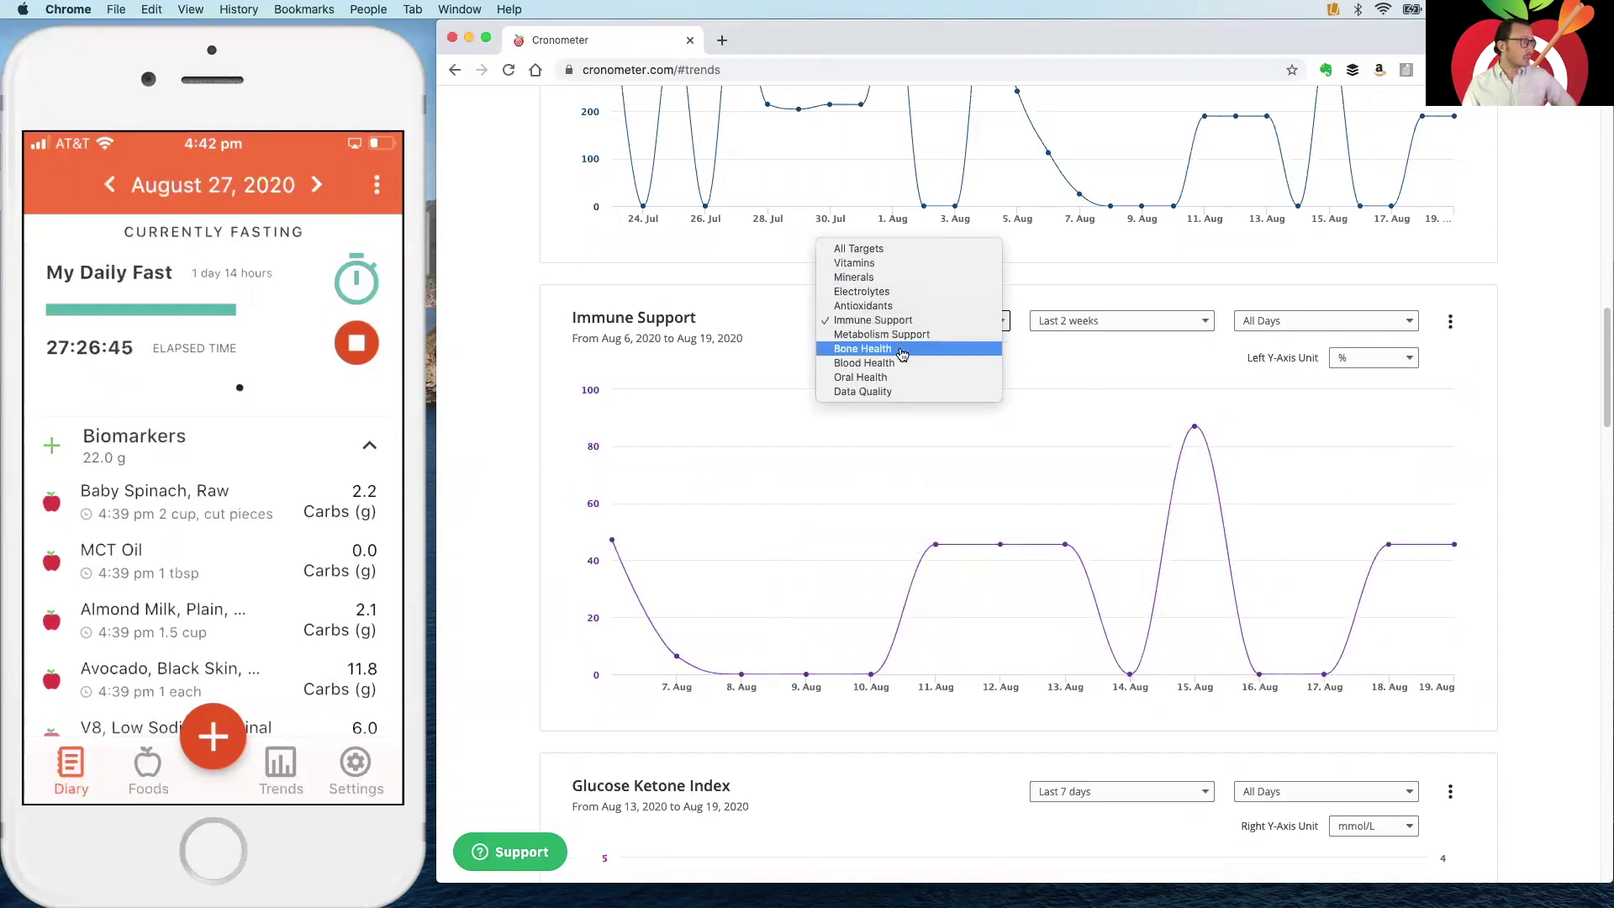
pyautogui.click(505, 375)
pyautogui.scroll(-7, 547, 450)
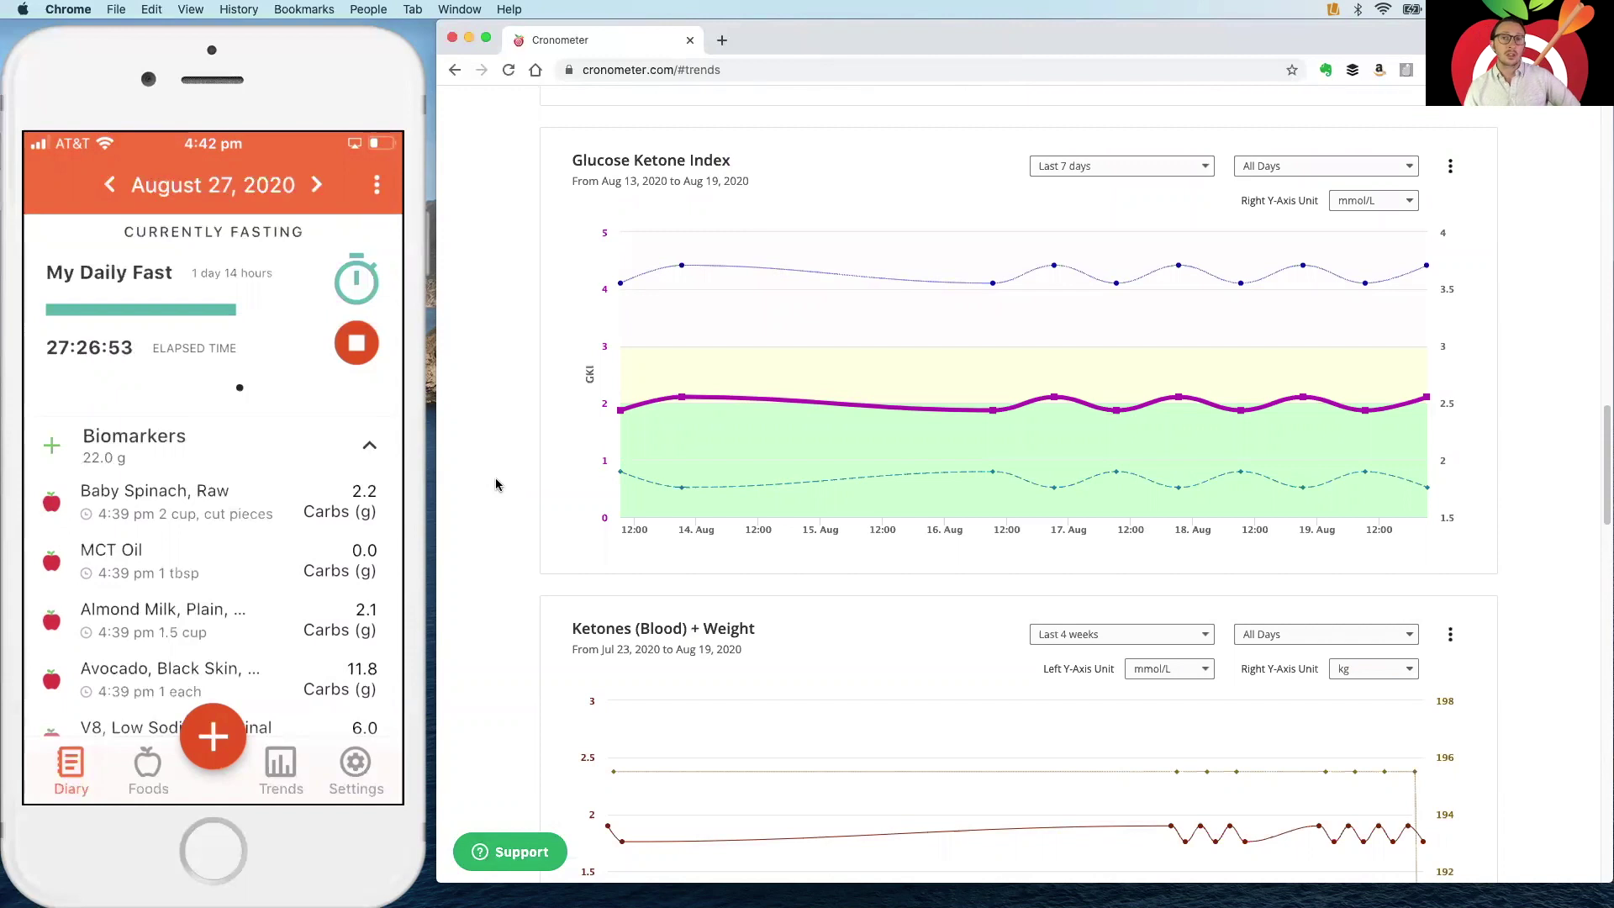
pyautogui.scroll(-7, 496, 484)
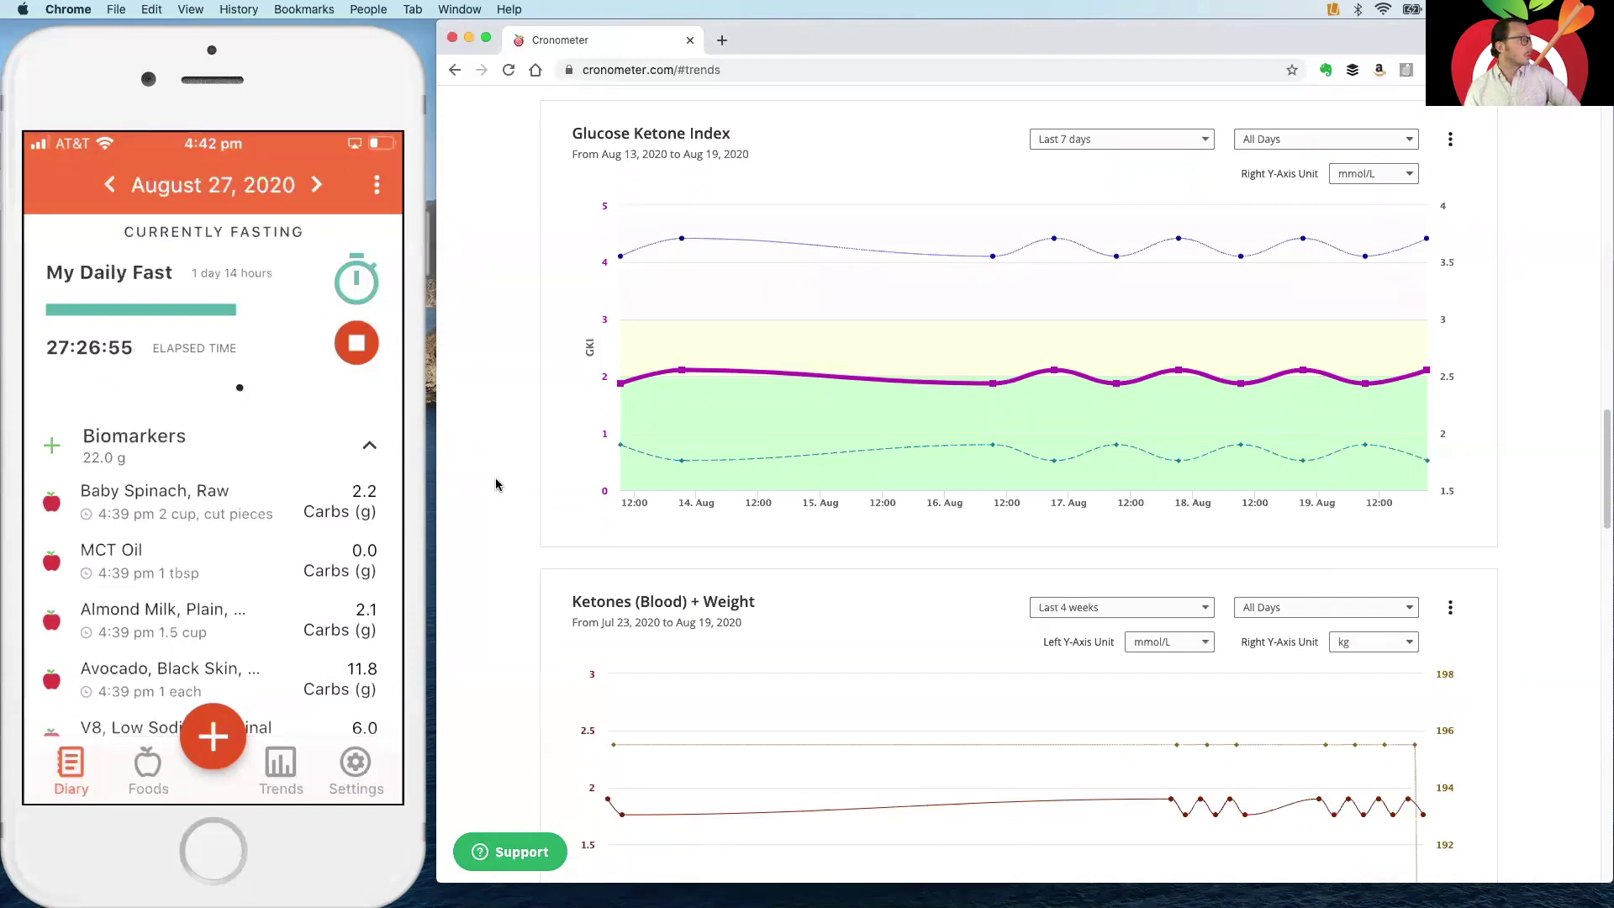
pyautogui.scroll(-9, 496, 483)
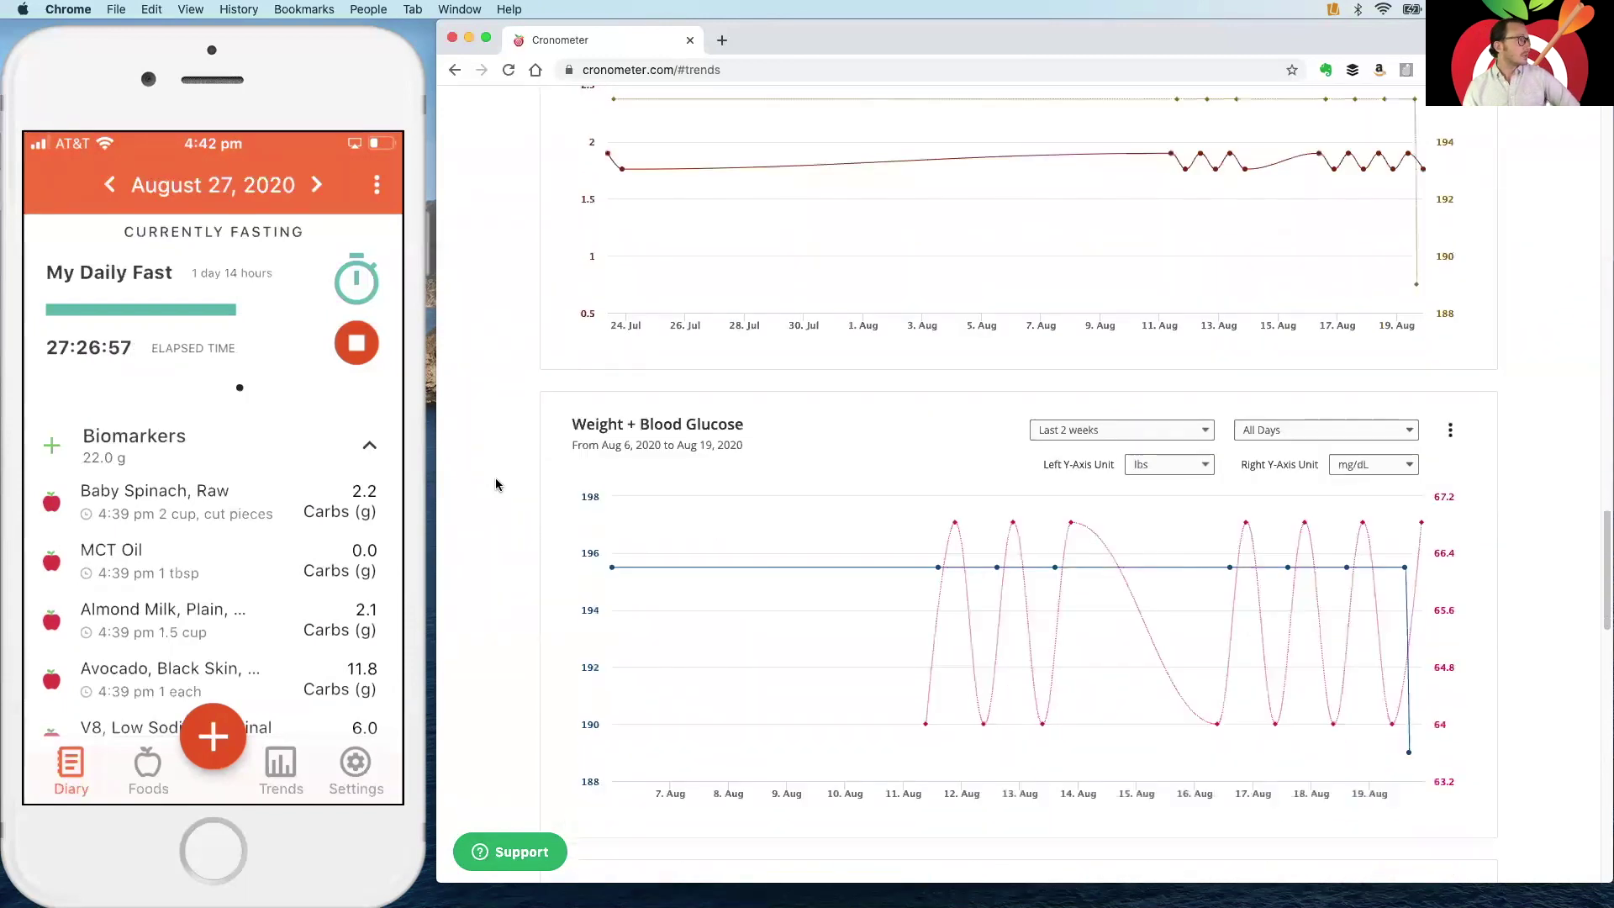
pyautogui.scroll(-4, 496, 485)
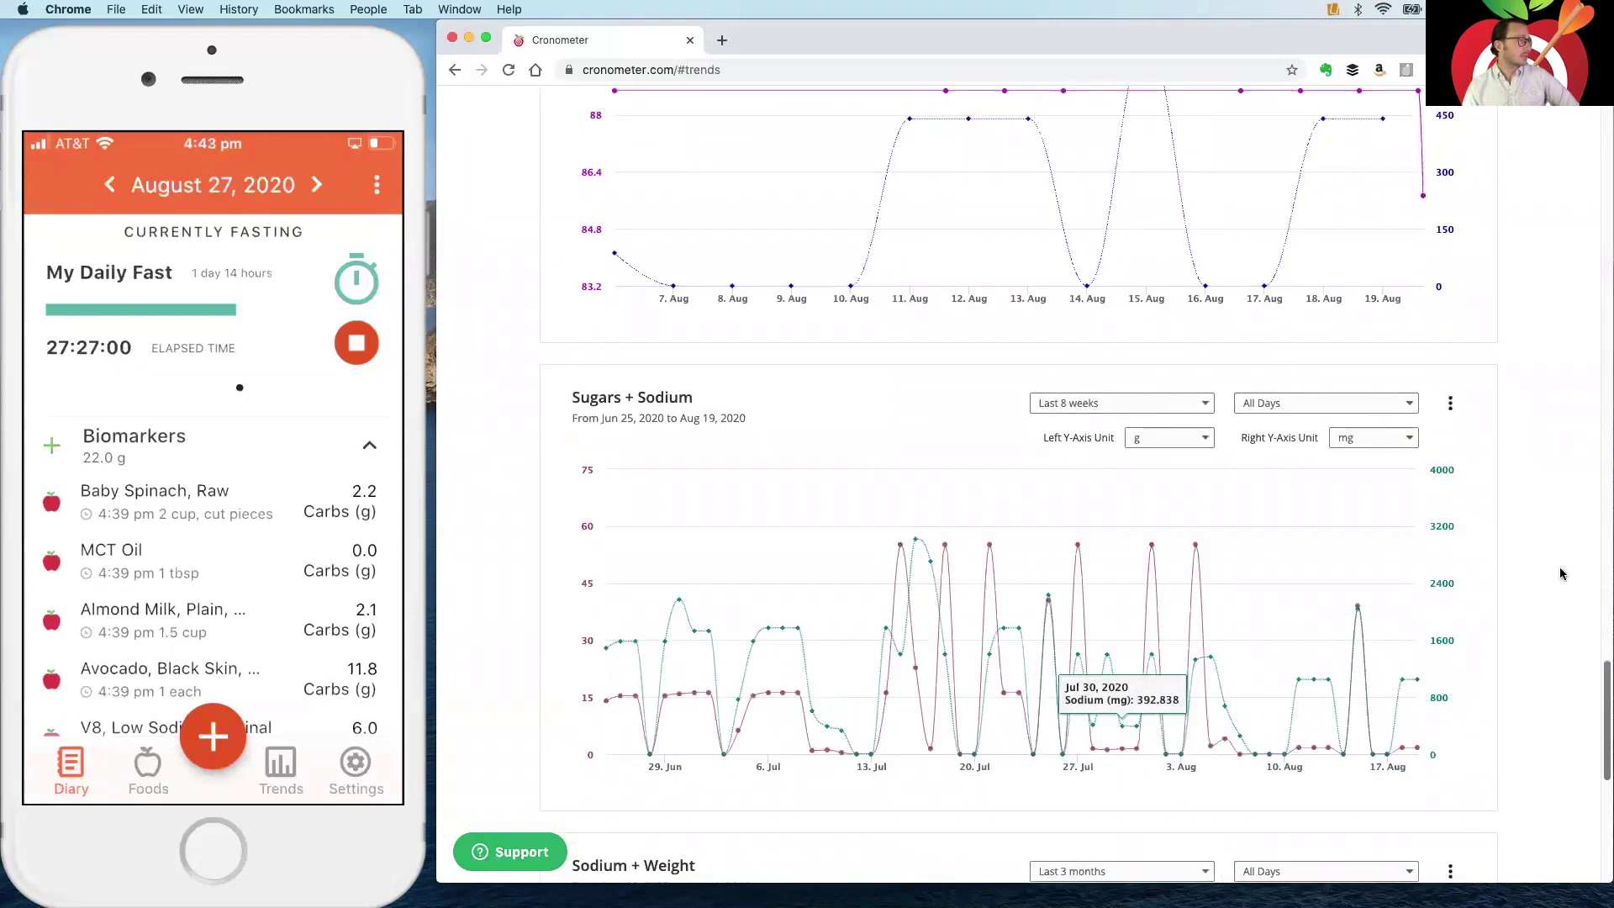
pyautogui.scroll(-8, 1563, 572)
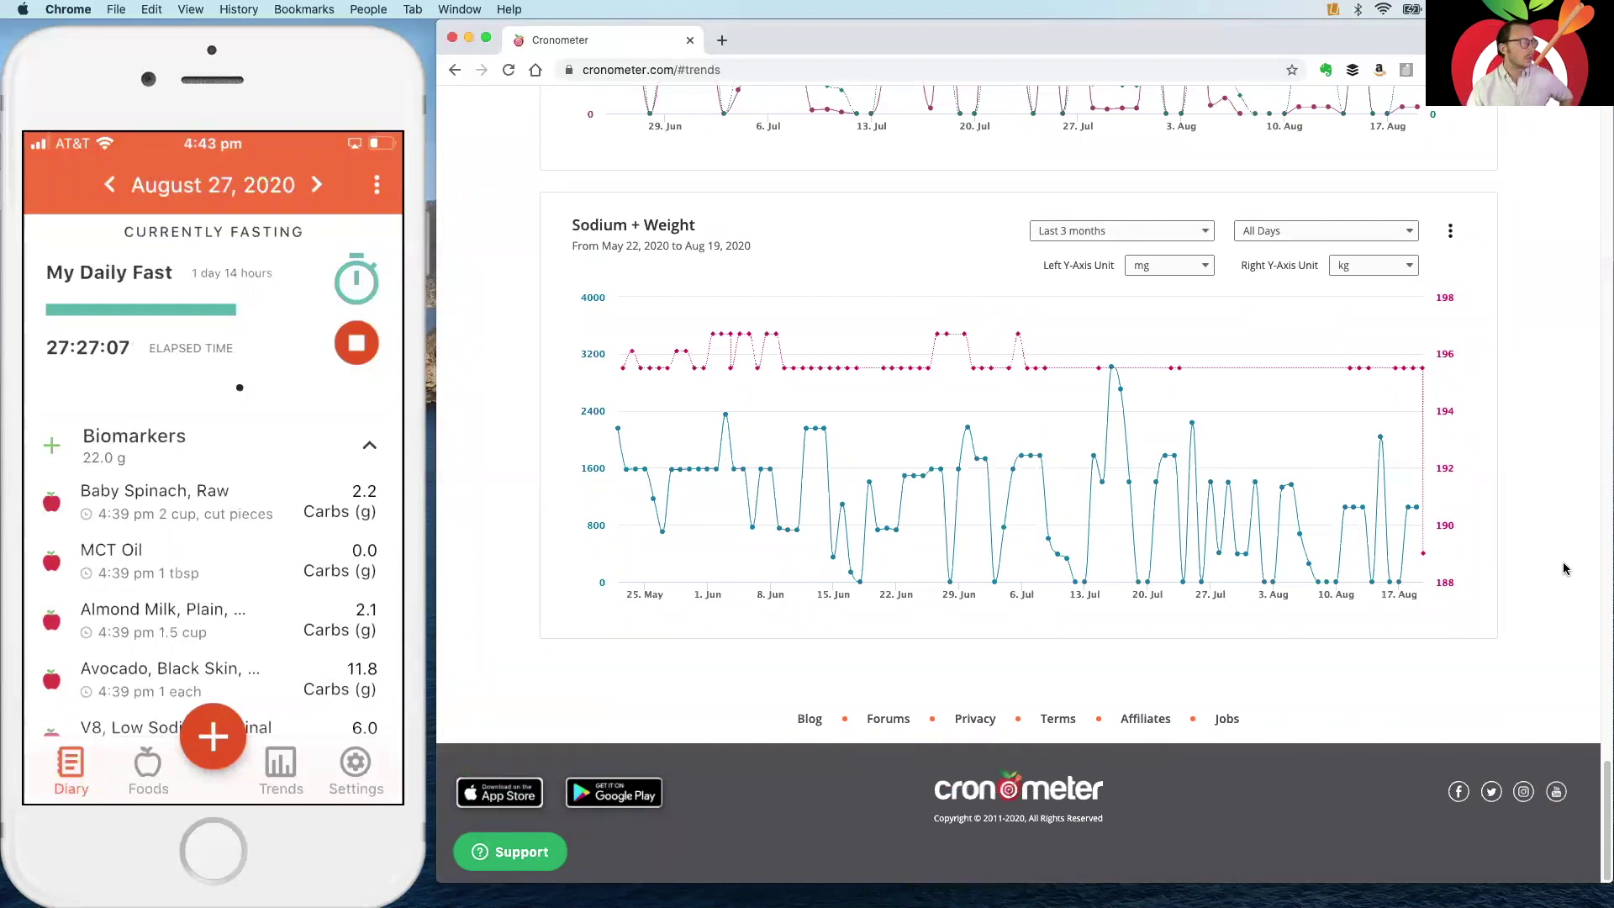
pyautogui.scroll(3, 1555, 570)
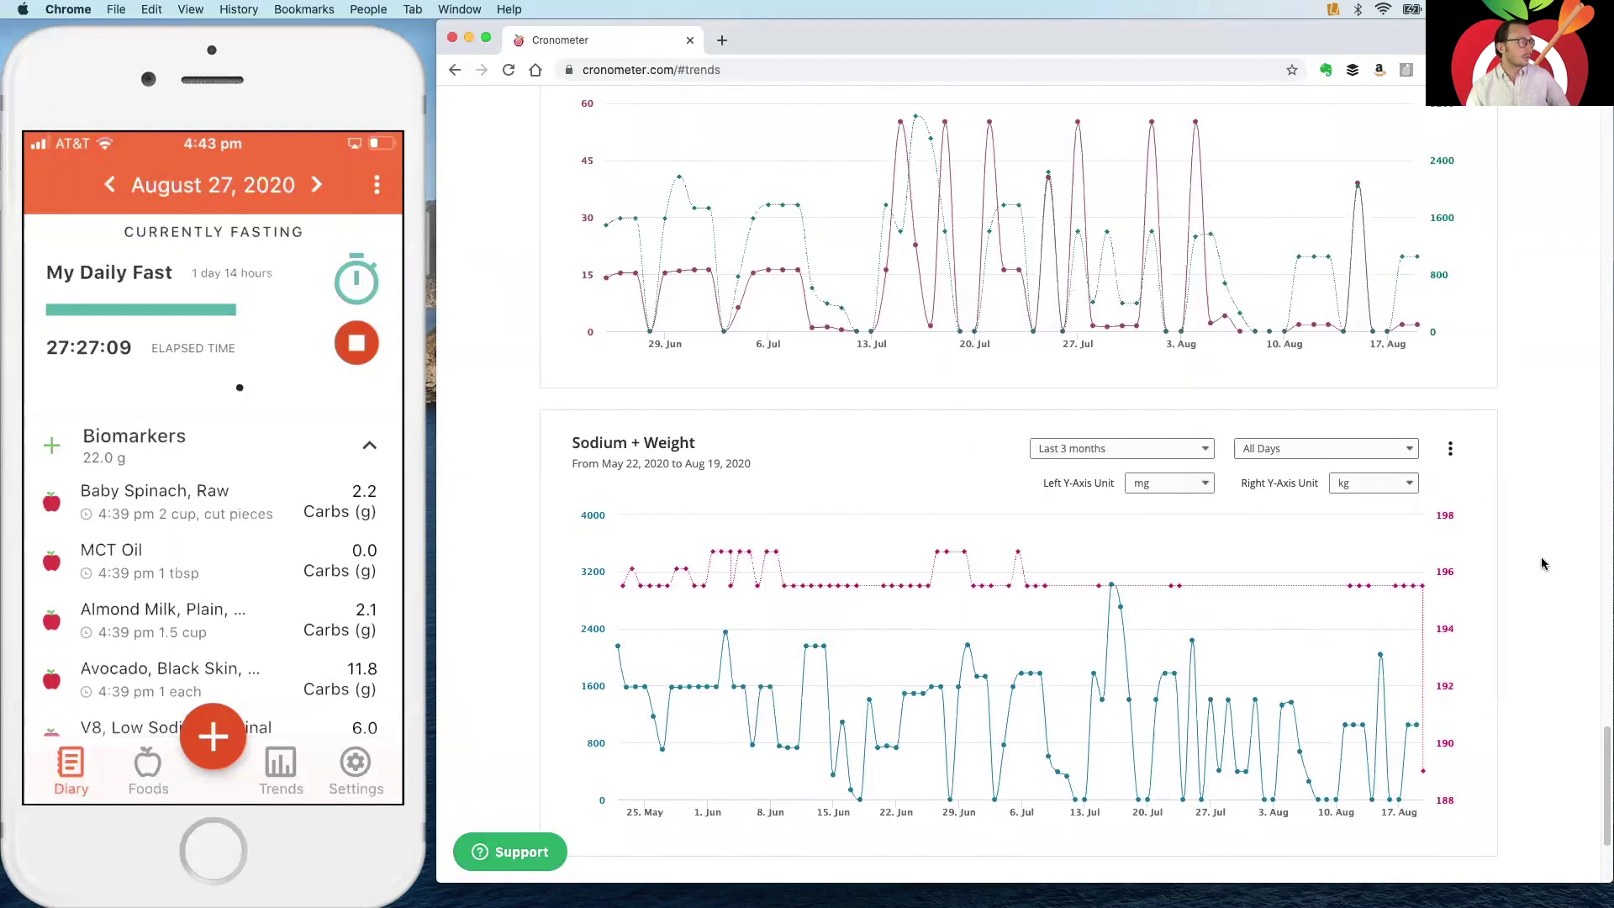
pyautogui.scroll(10, 1543, 563)
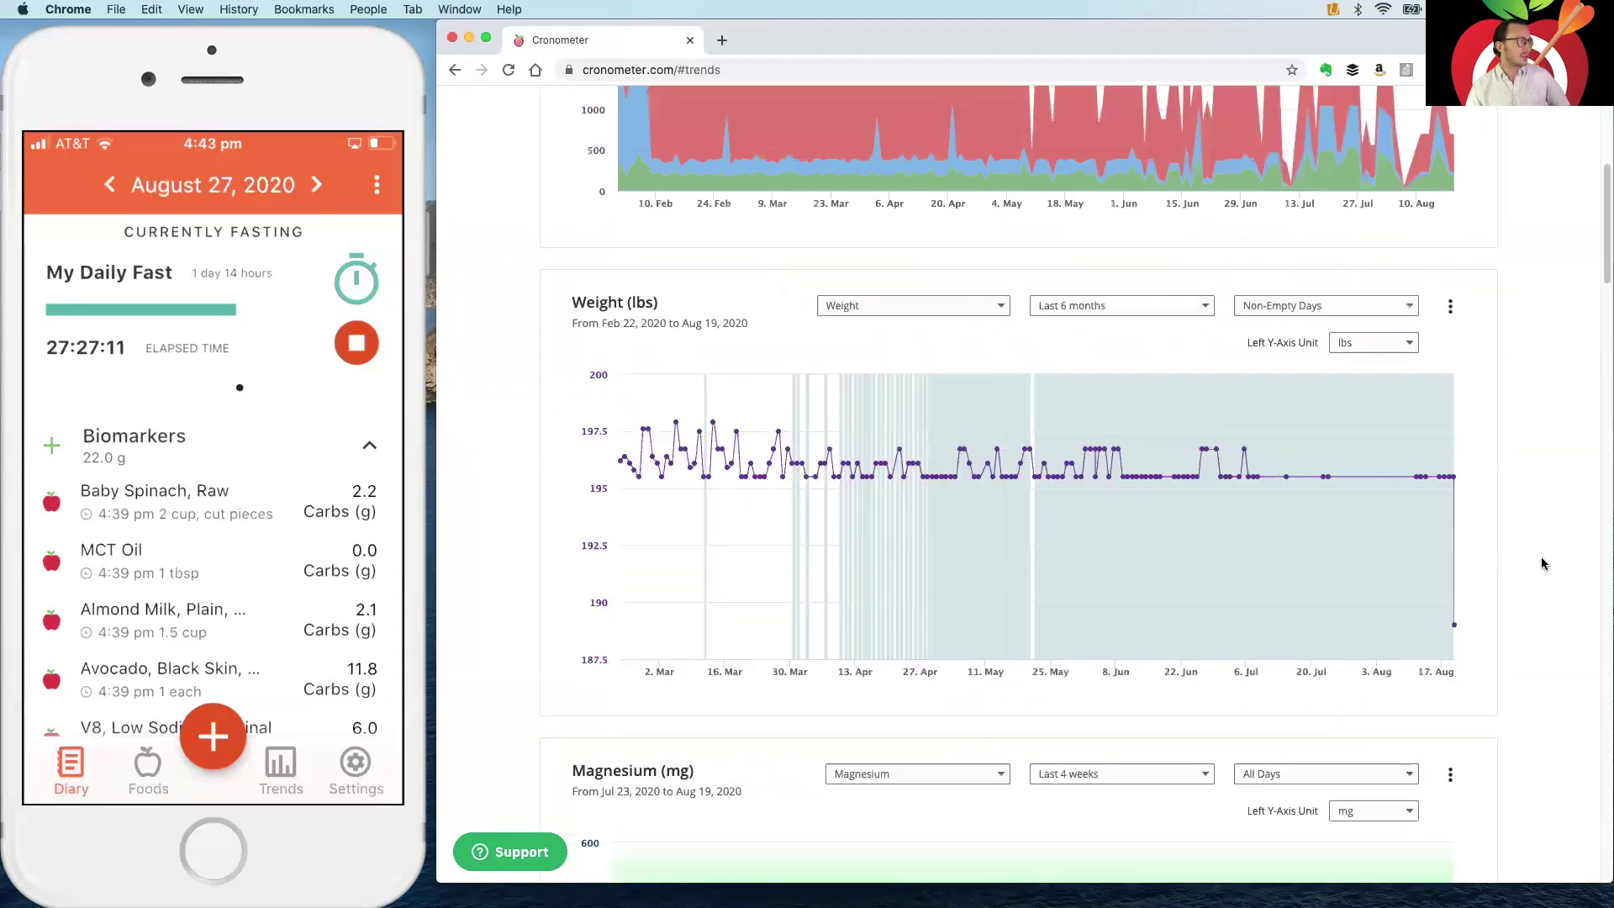
pyautogui.scroll(6, 1543, 563)
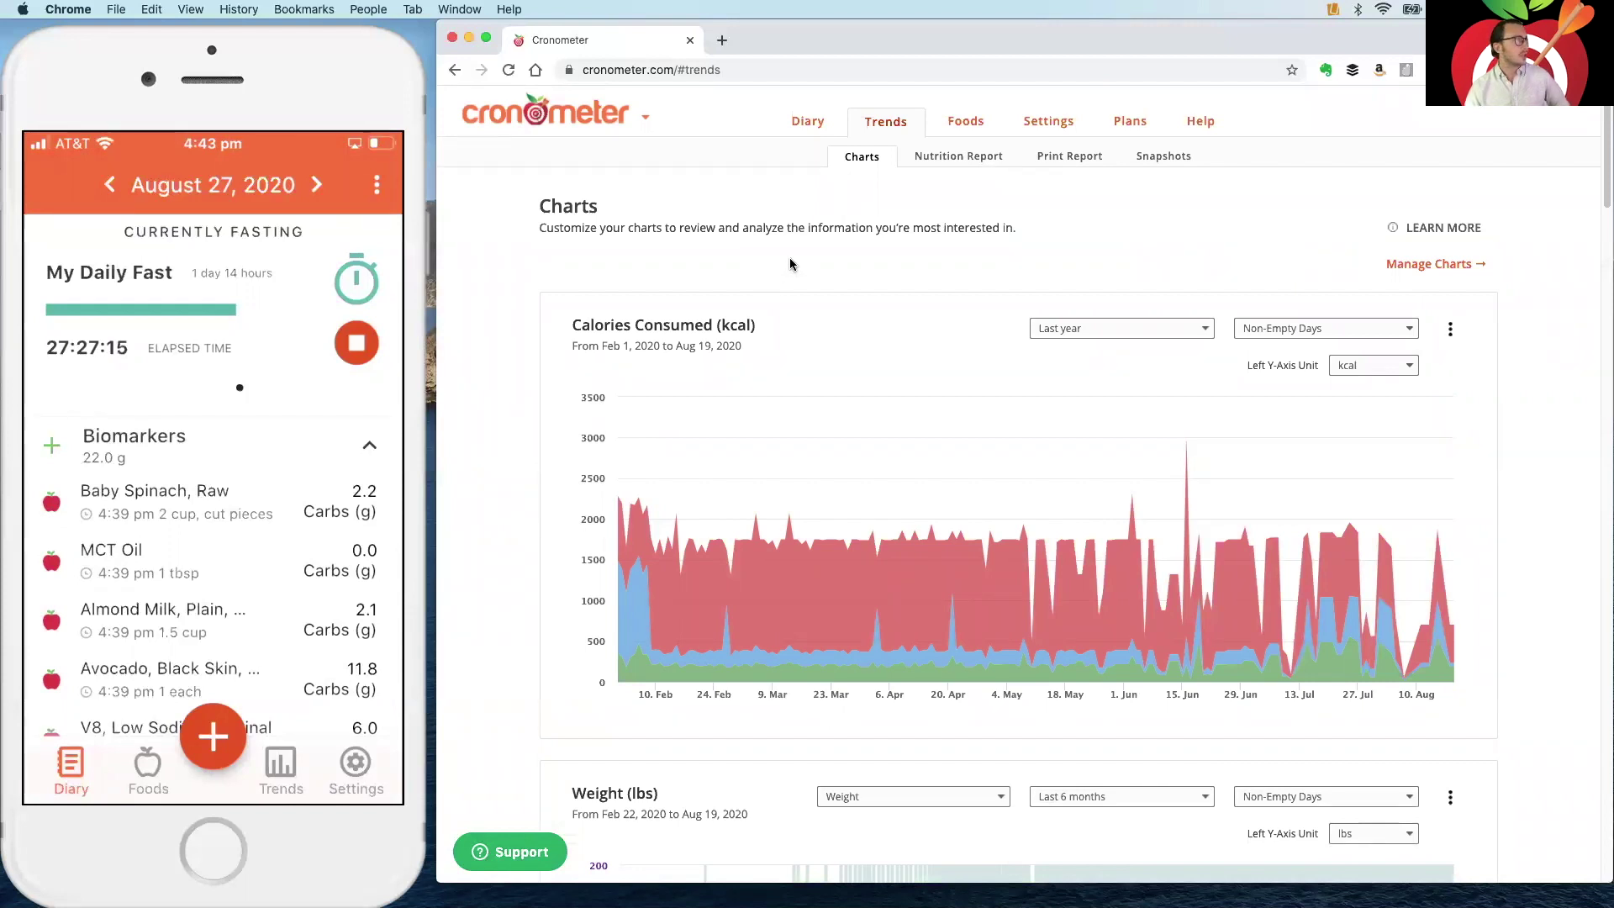
pyautogui.click(805, 124)
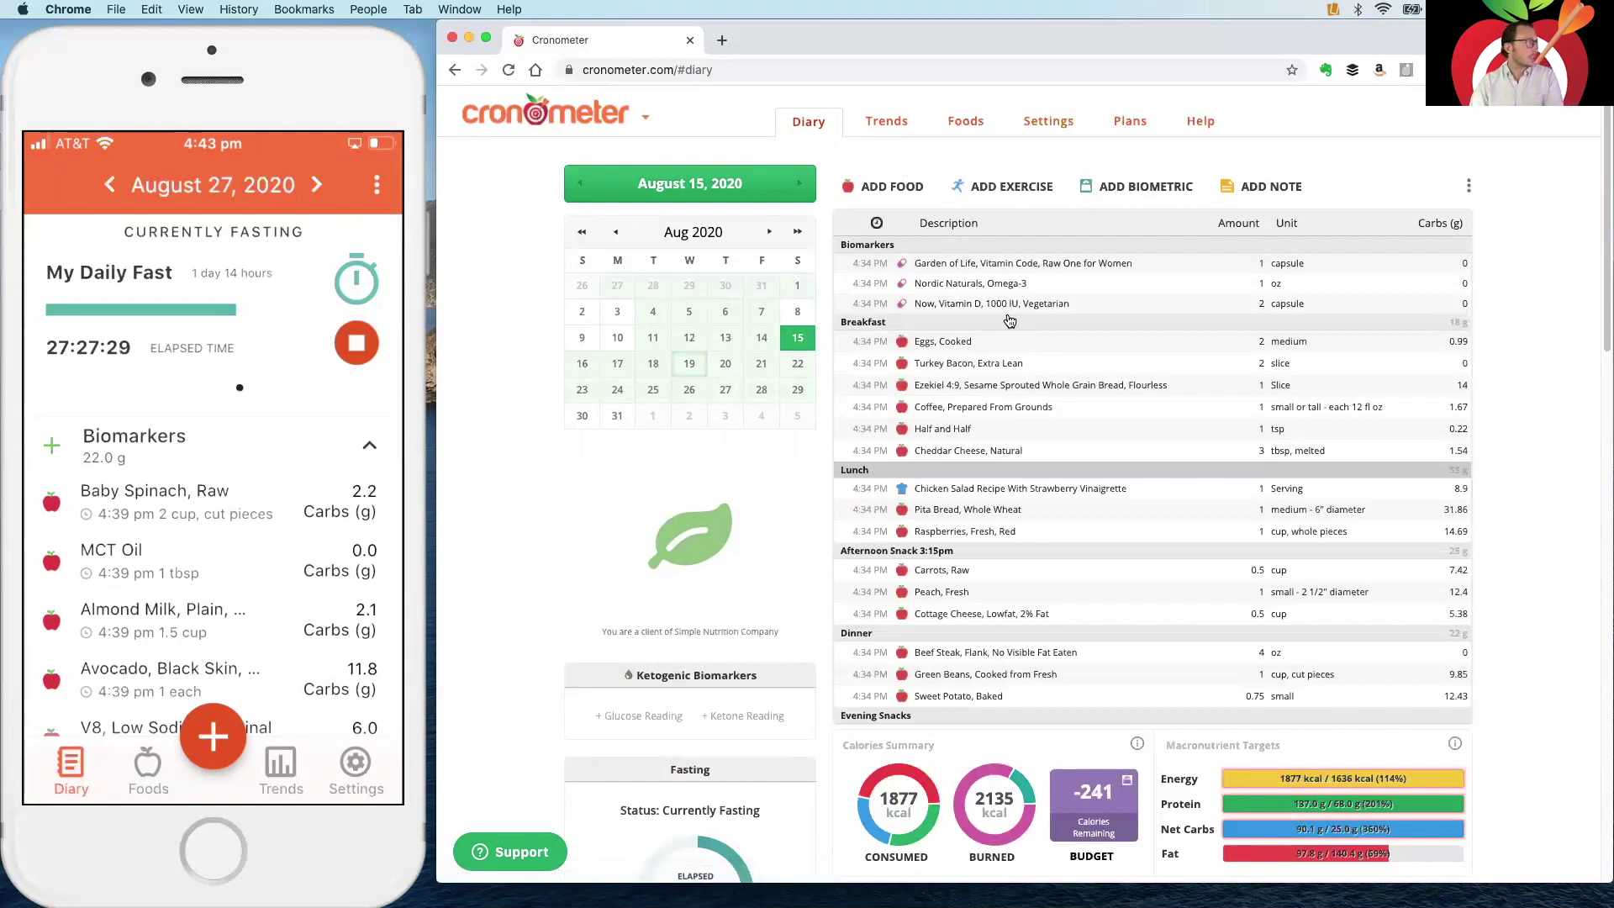
pyautogui.rightClick(981, 393)
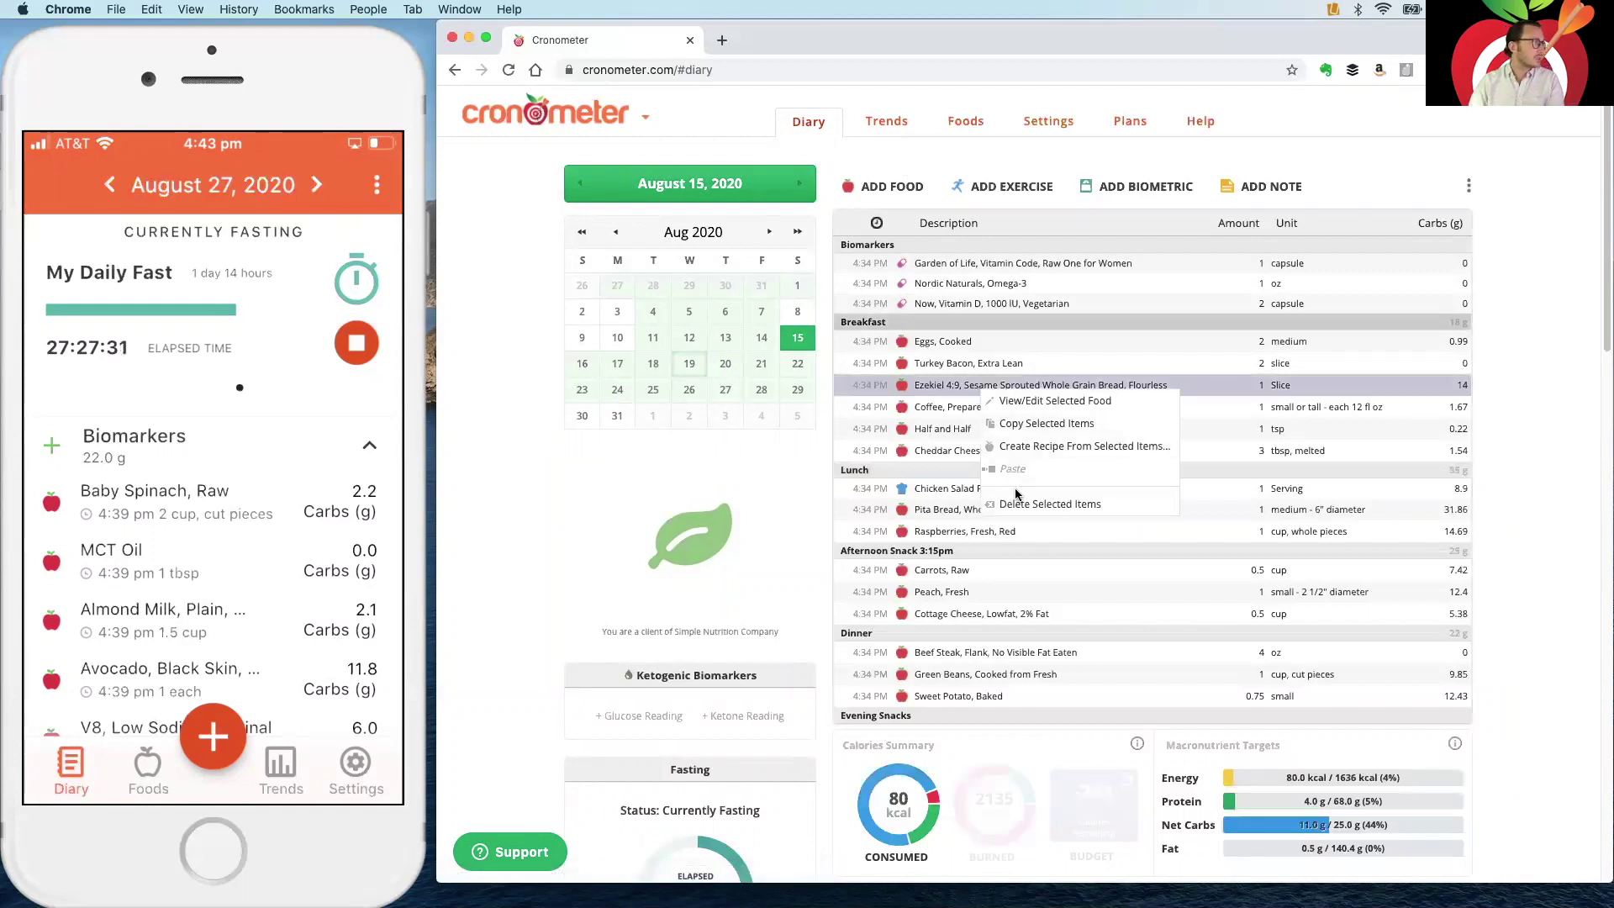
pyautogui.rightClick(1015, 326)
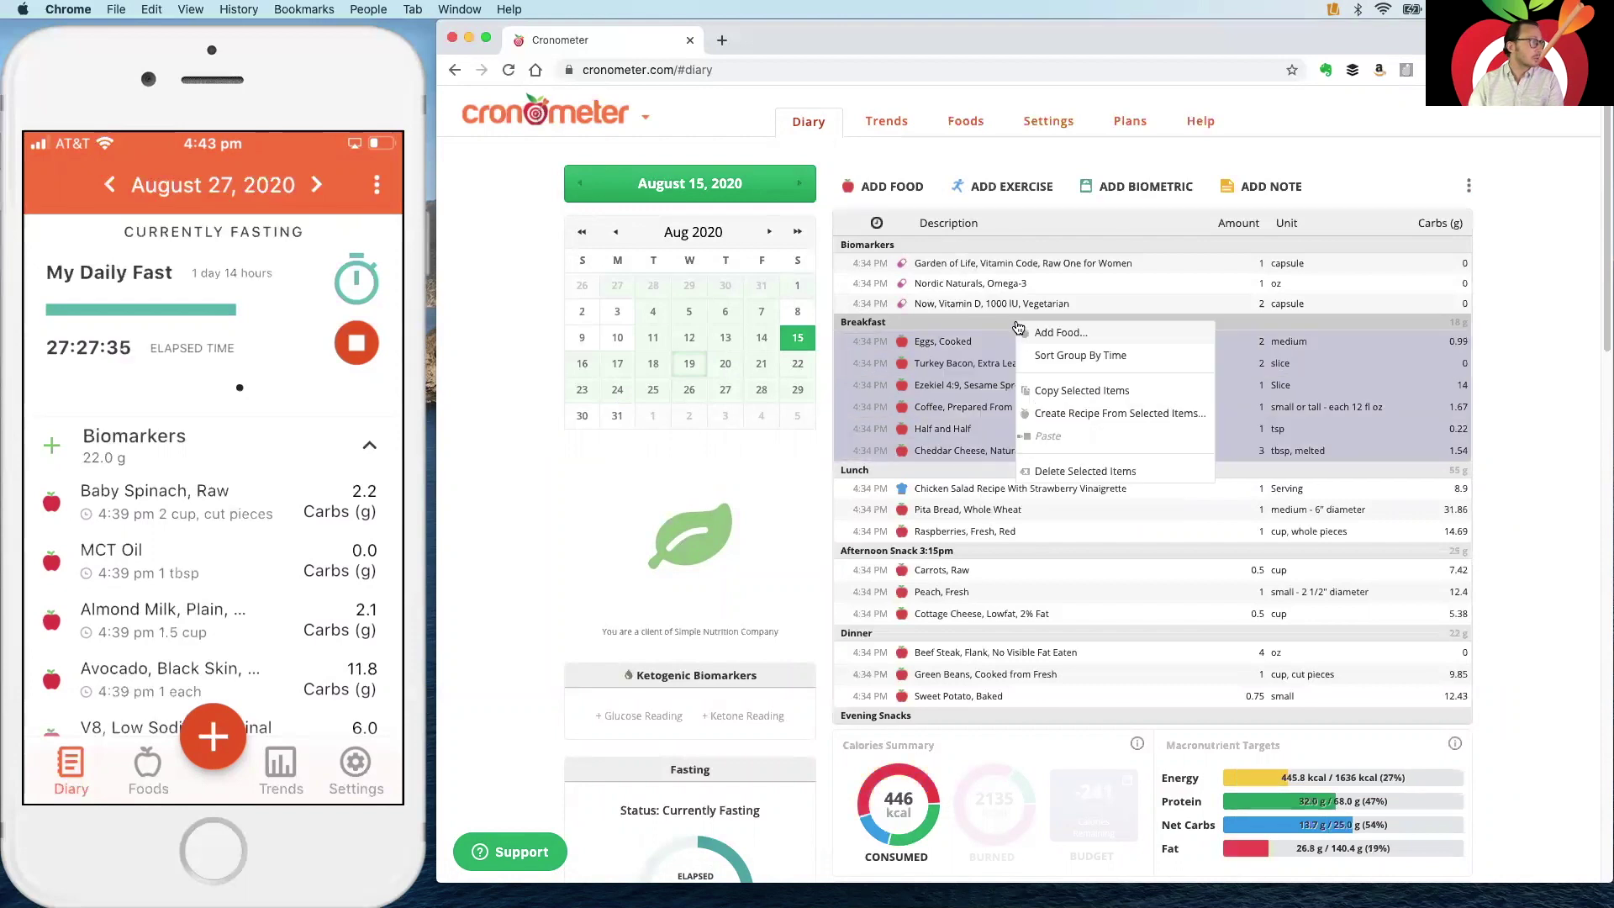
pyautogui.click(1521, 404)
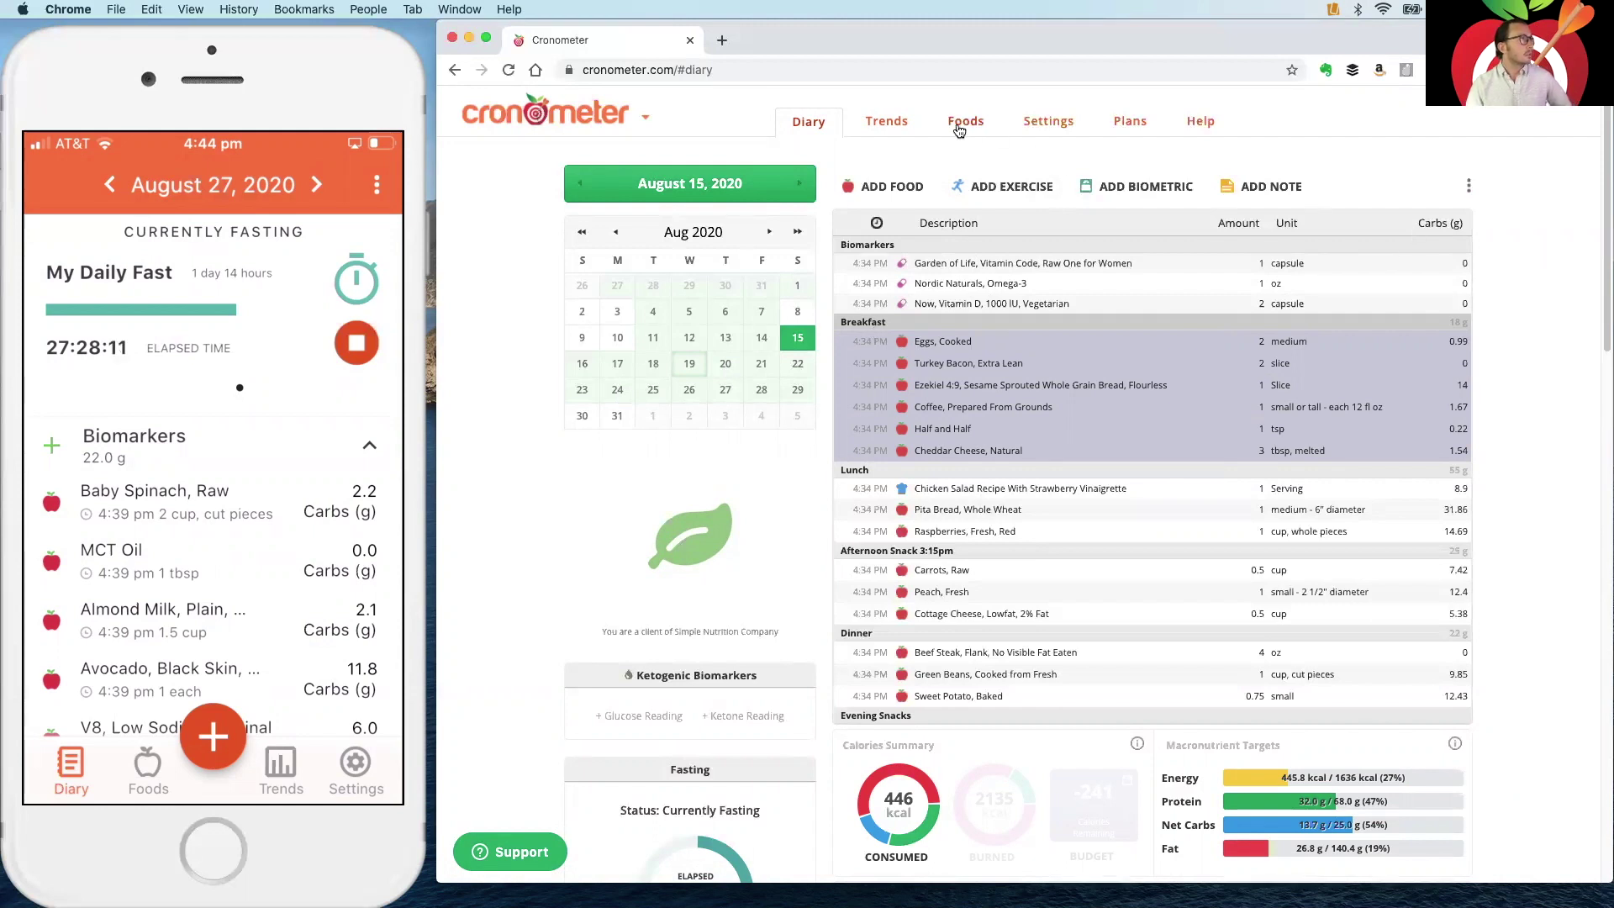
pyautogui.click(886, 123)
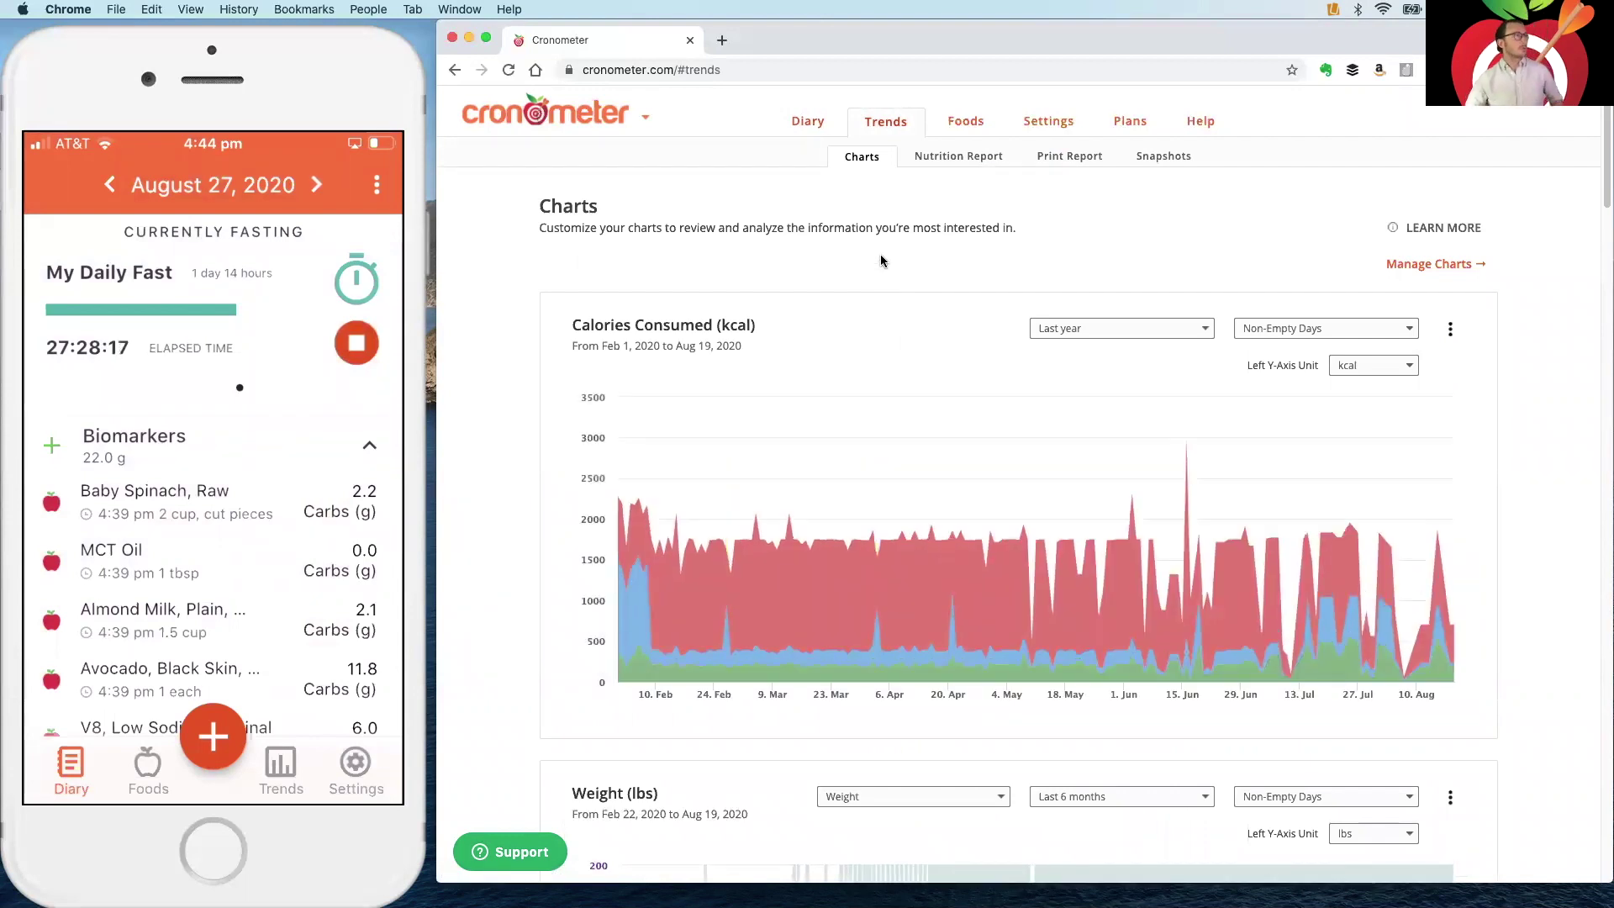
# Step: Leave Calories Consumed on Last year, then view the Nutrition Report's Last 4 weeks daily averages
pyautogui.click(1093, 328)
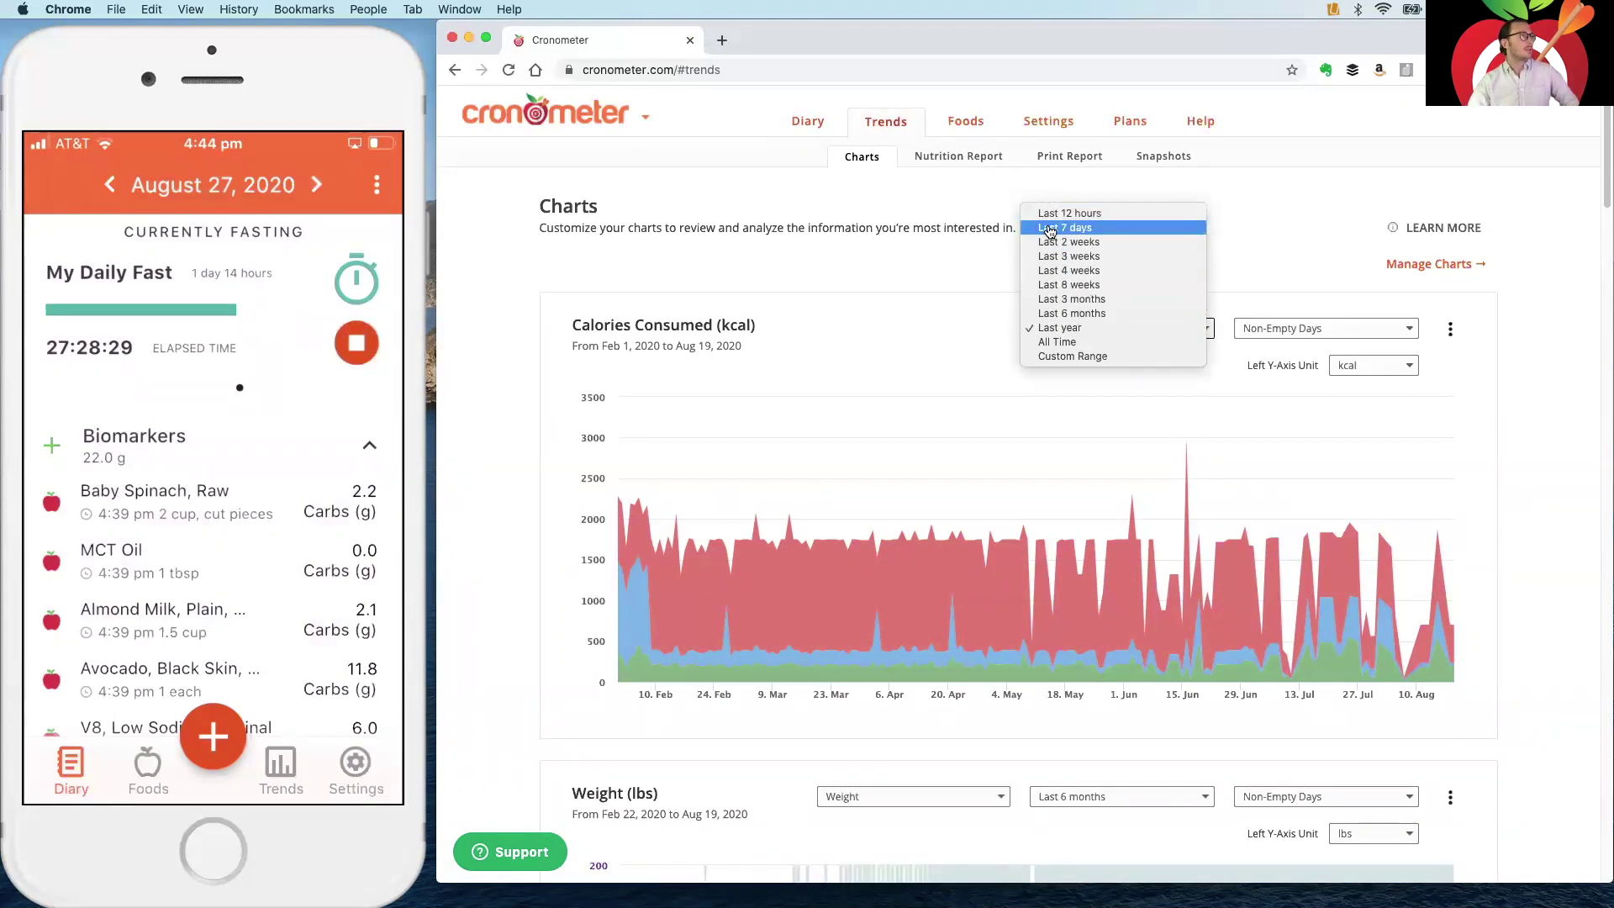
pyautogui.click(940, 214)
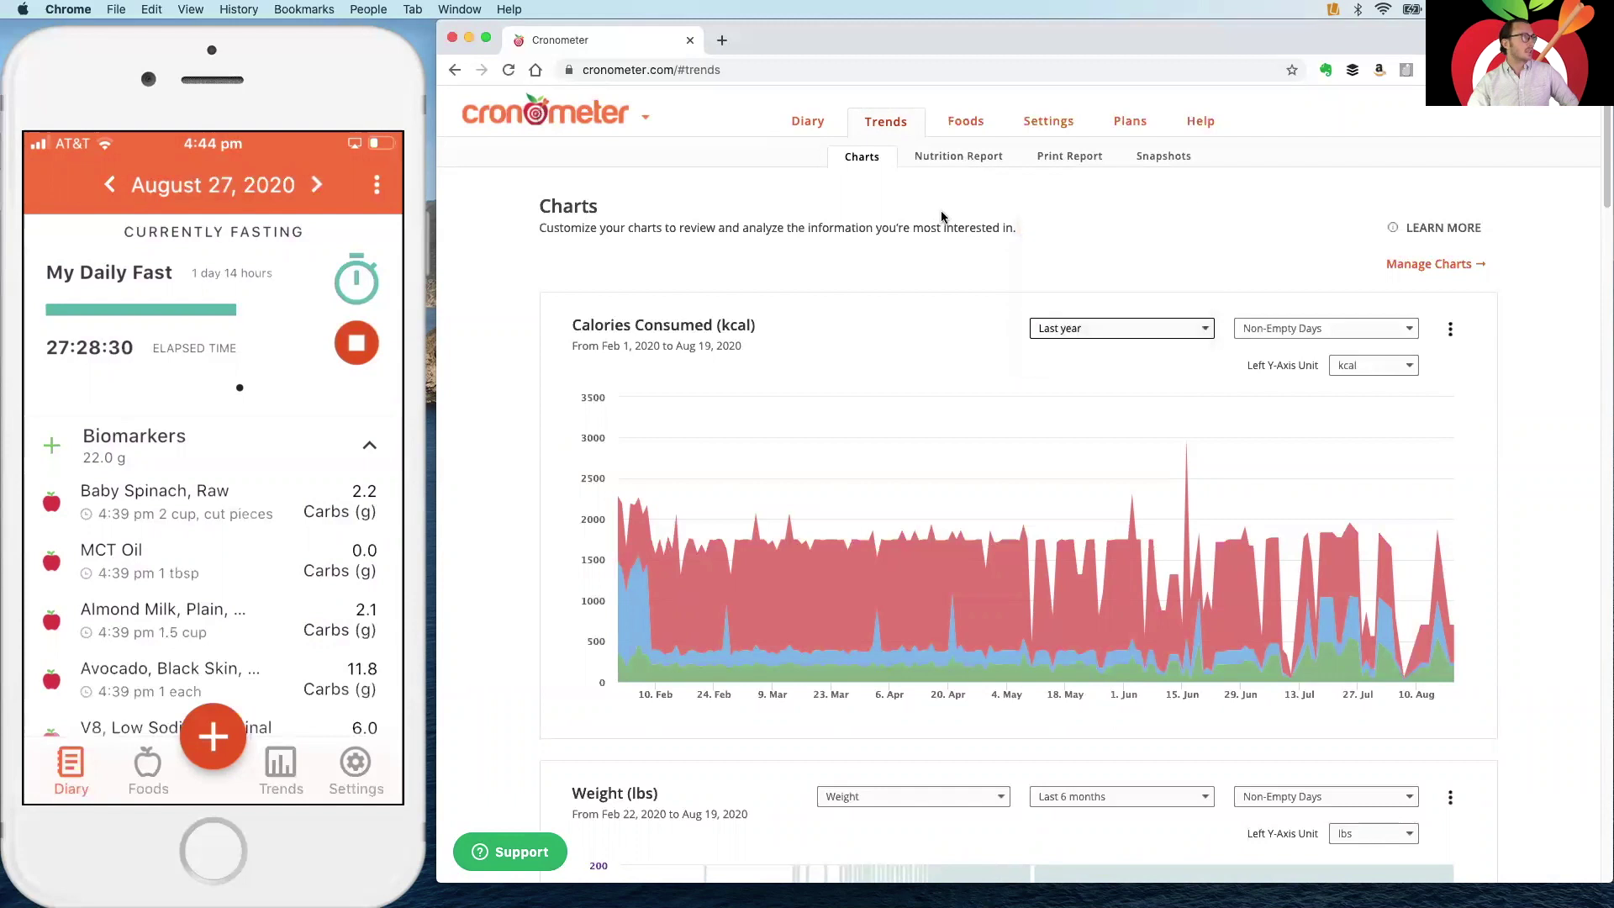
pyautogui.click(958, 156)
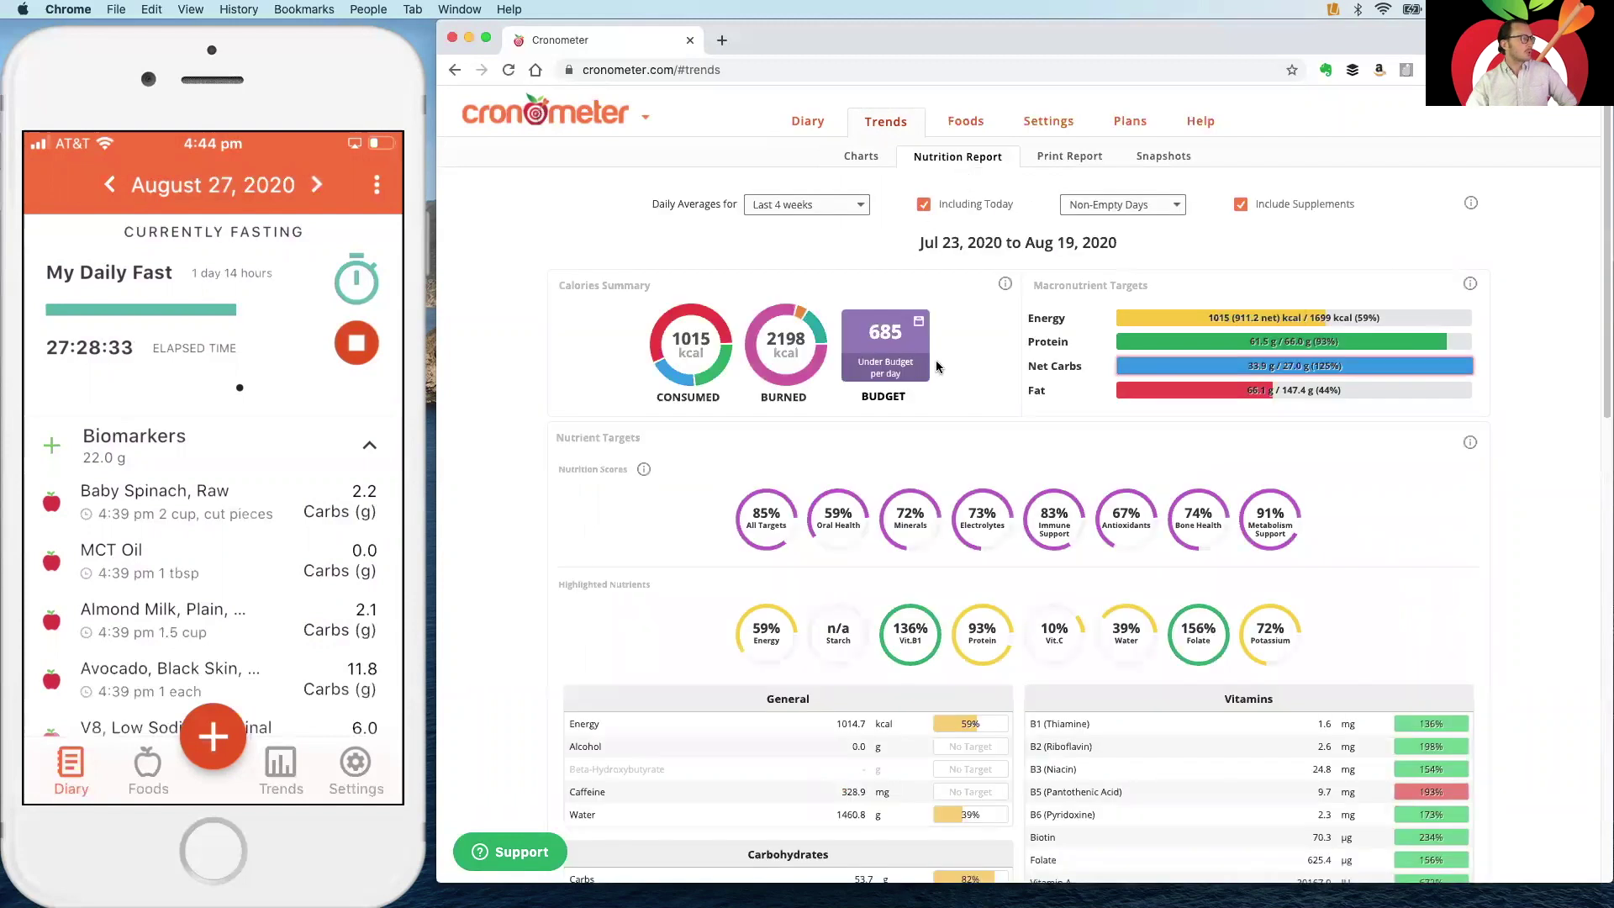
pyautogui.scroll(-15, 940, 361)
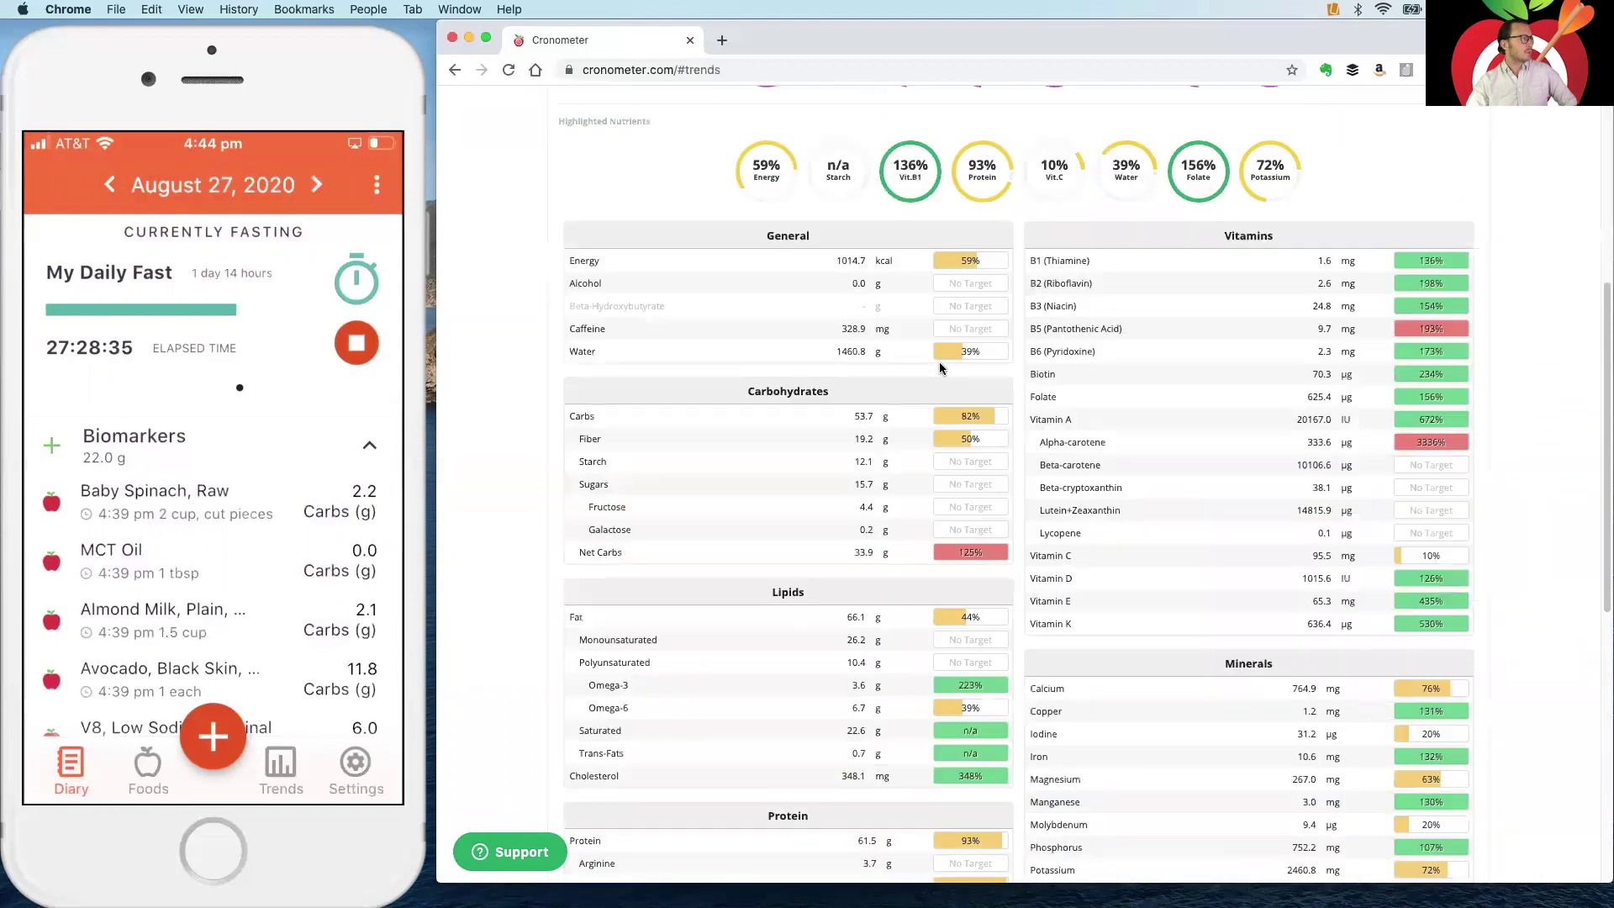
pyautogui.scroll(15, 940, 361)
pyautogui.scroll(-15, 940, 361)
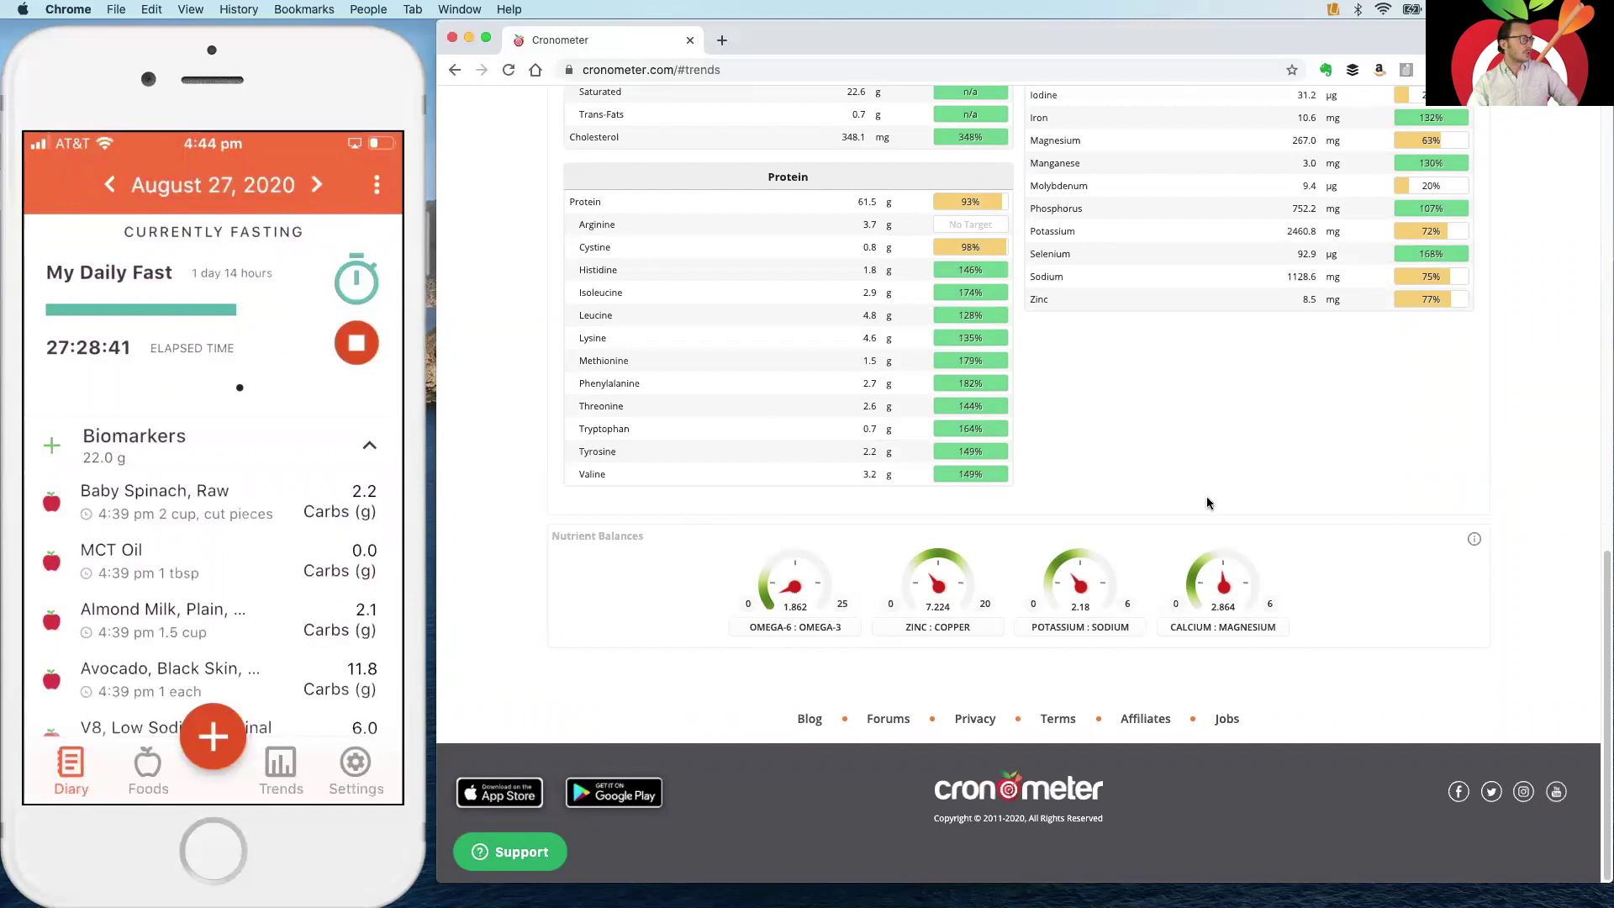
pyautogui.scroll(15, 1208, 505)
pyautogui.click(853, 201)
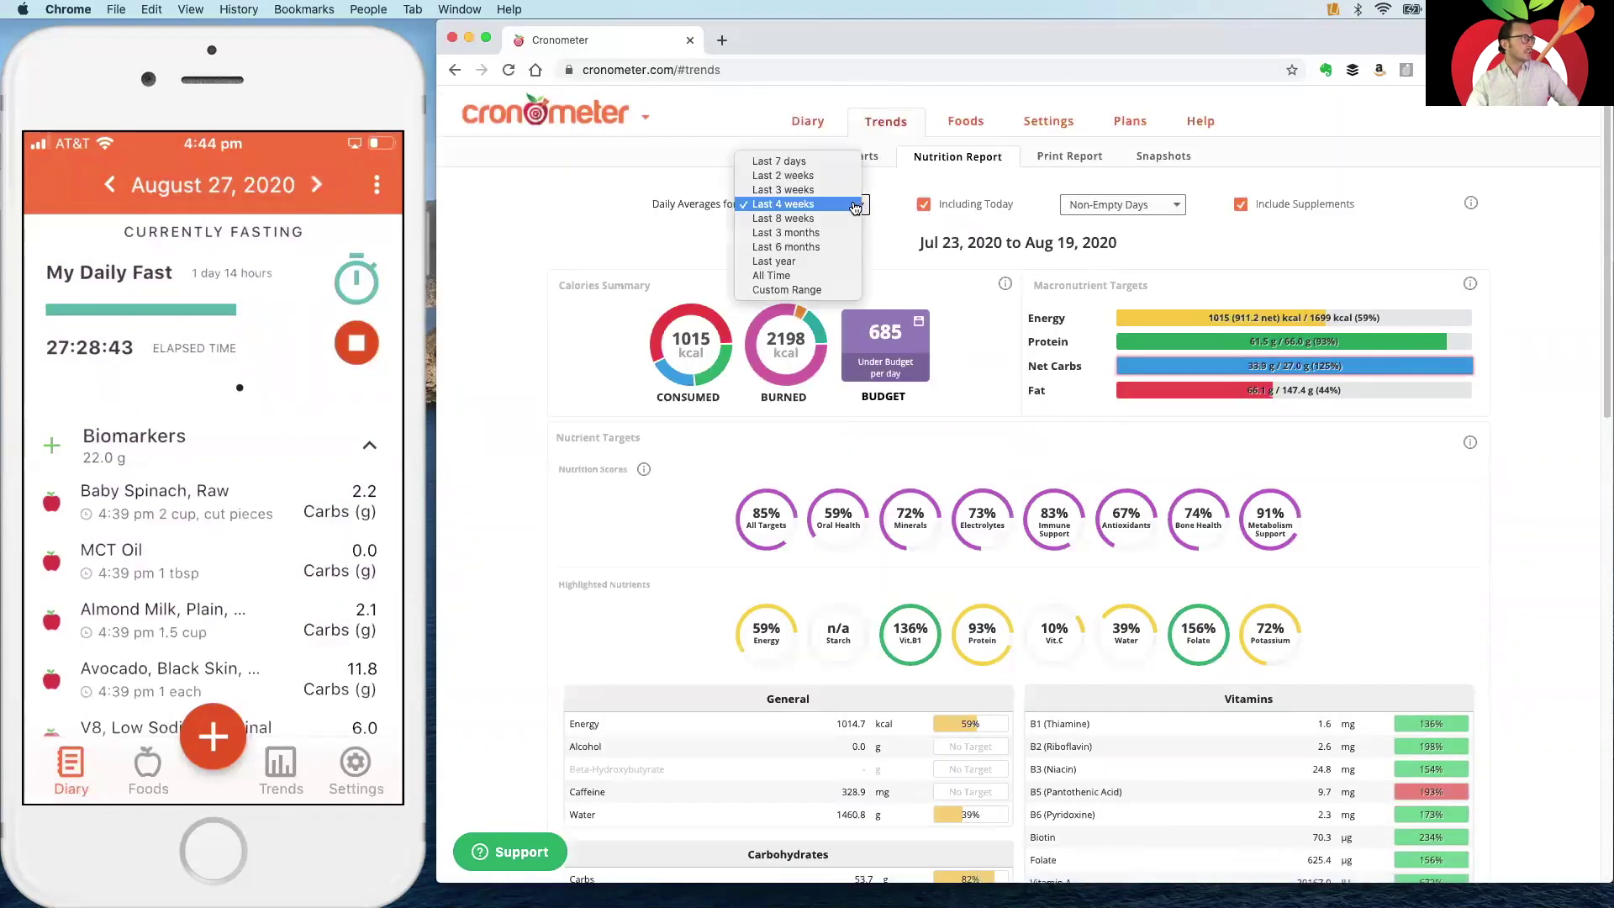
pyautogui.click(669, 229)
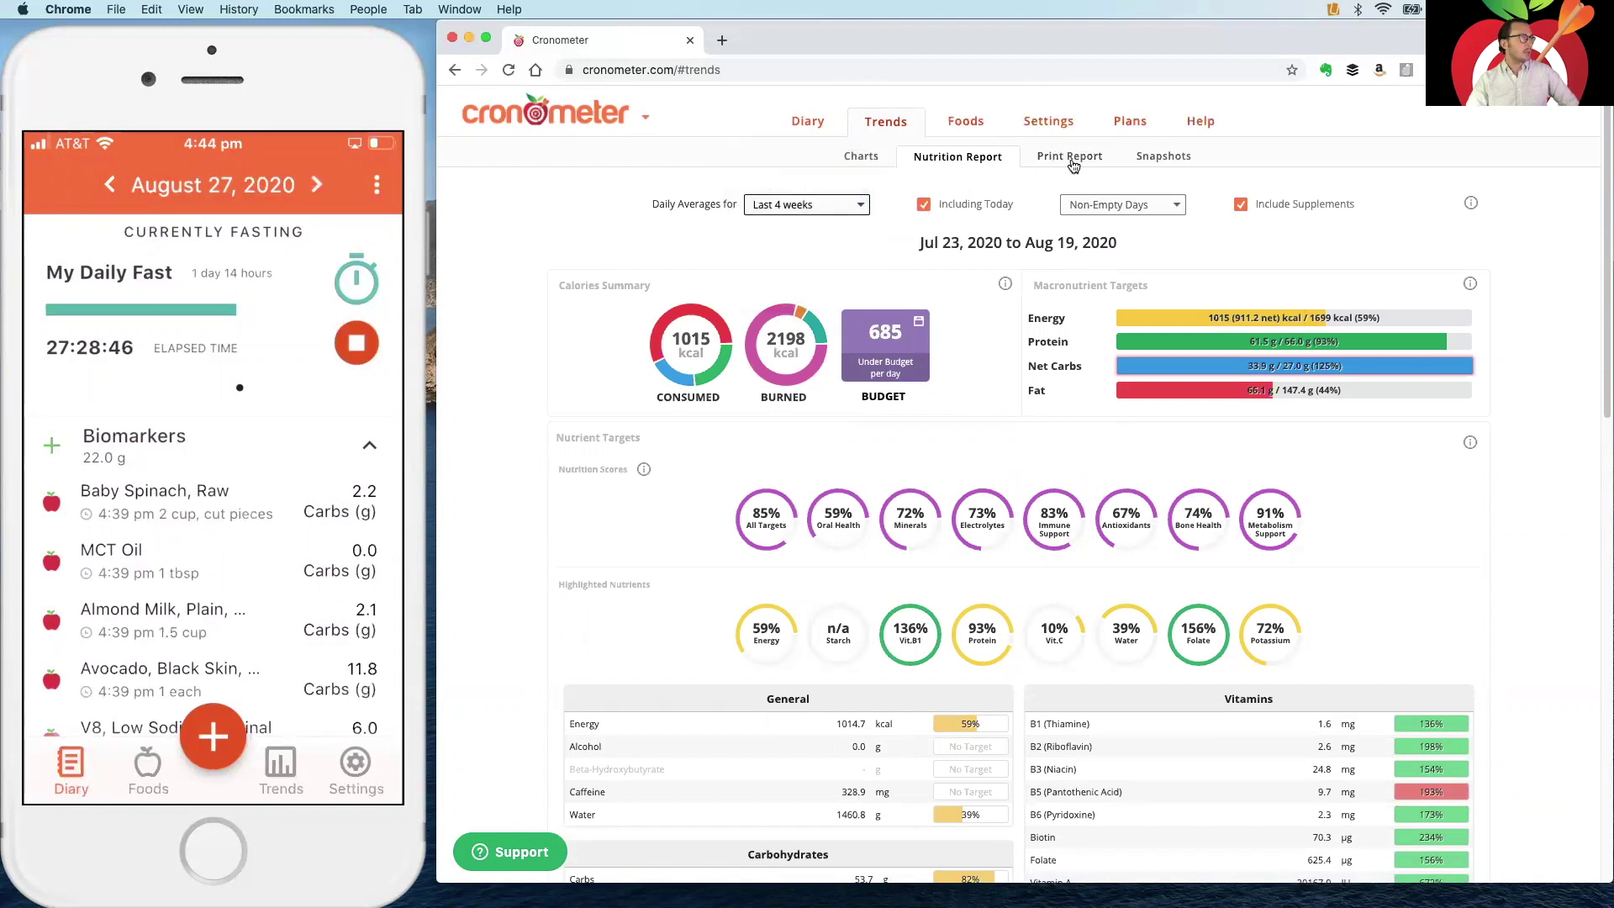
# Step: Look over the saved Snapshots, then open the Print Report for the last 7 days
pyautogui.click(1159, 159)
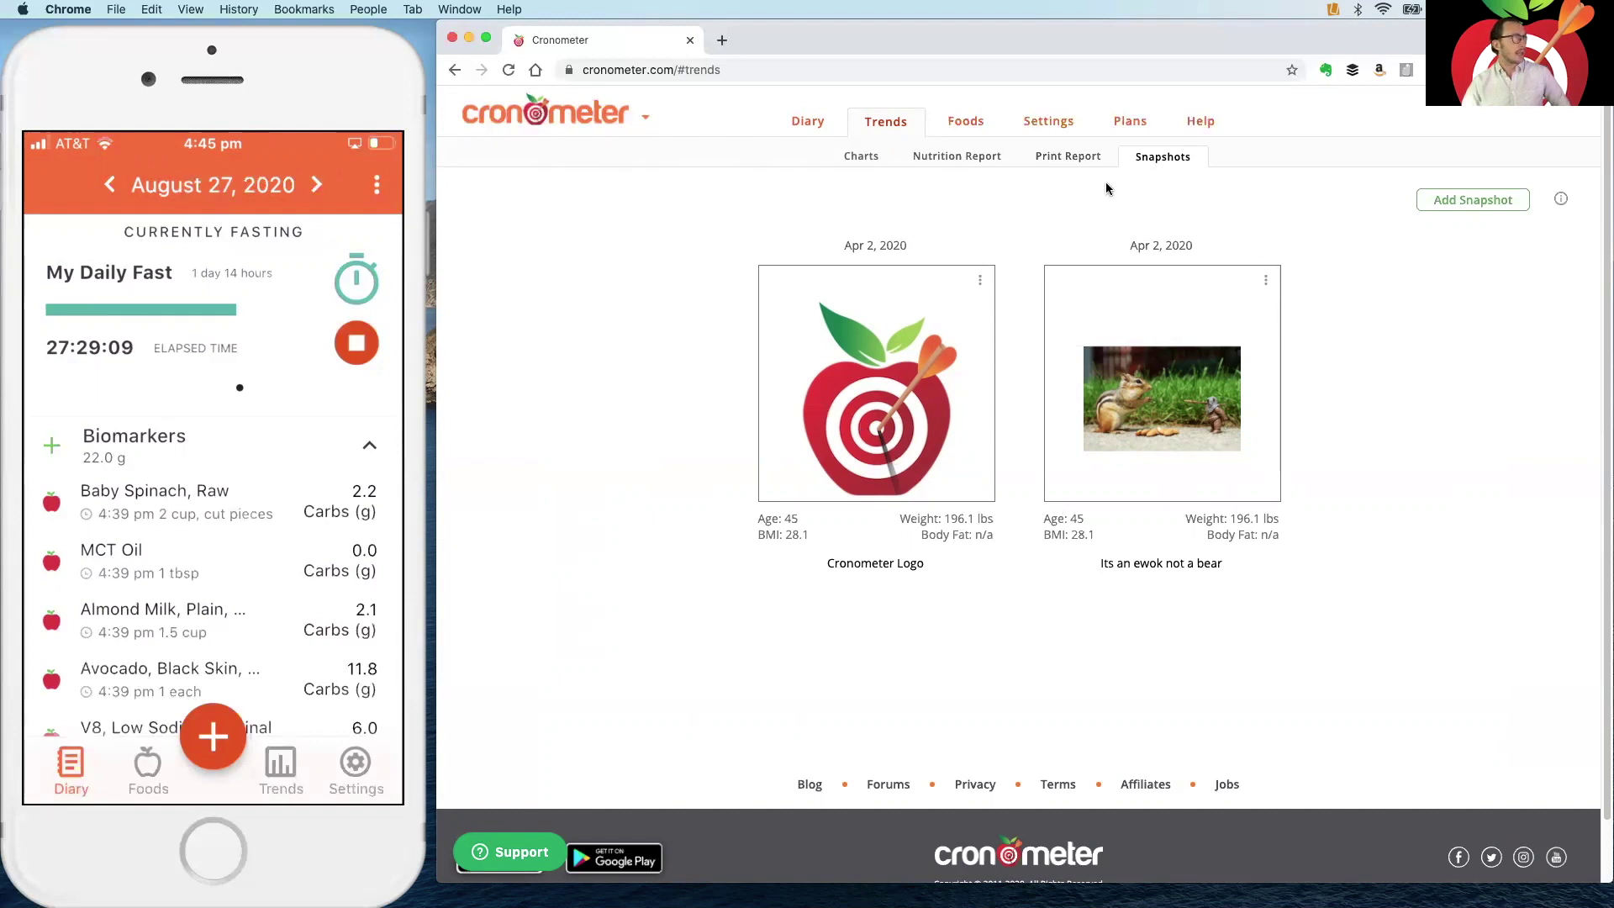
pyautogui.click(1059, 162)
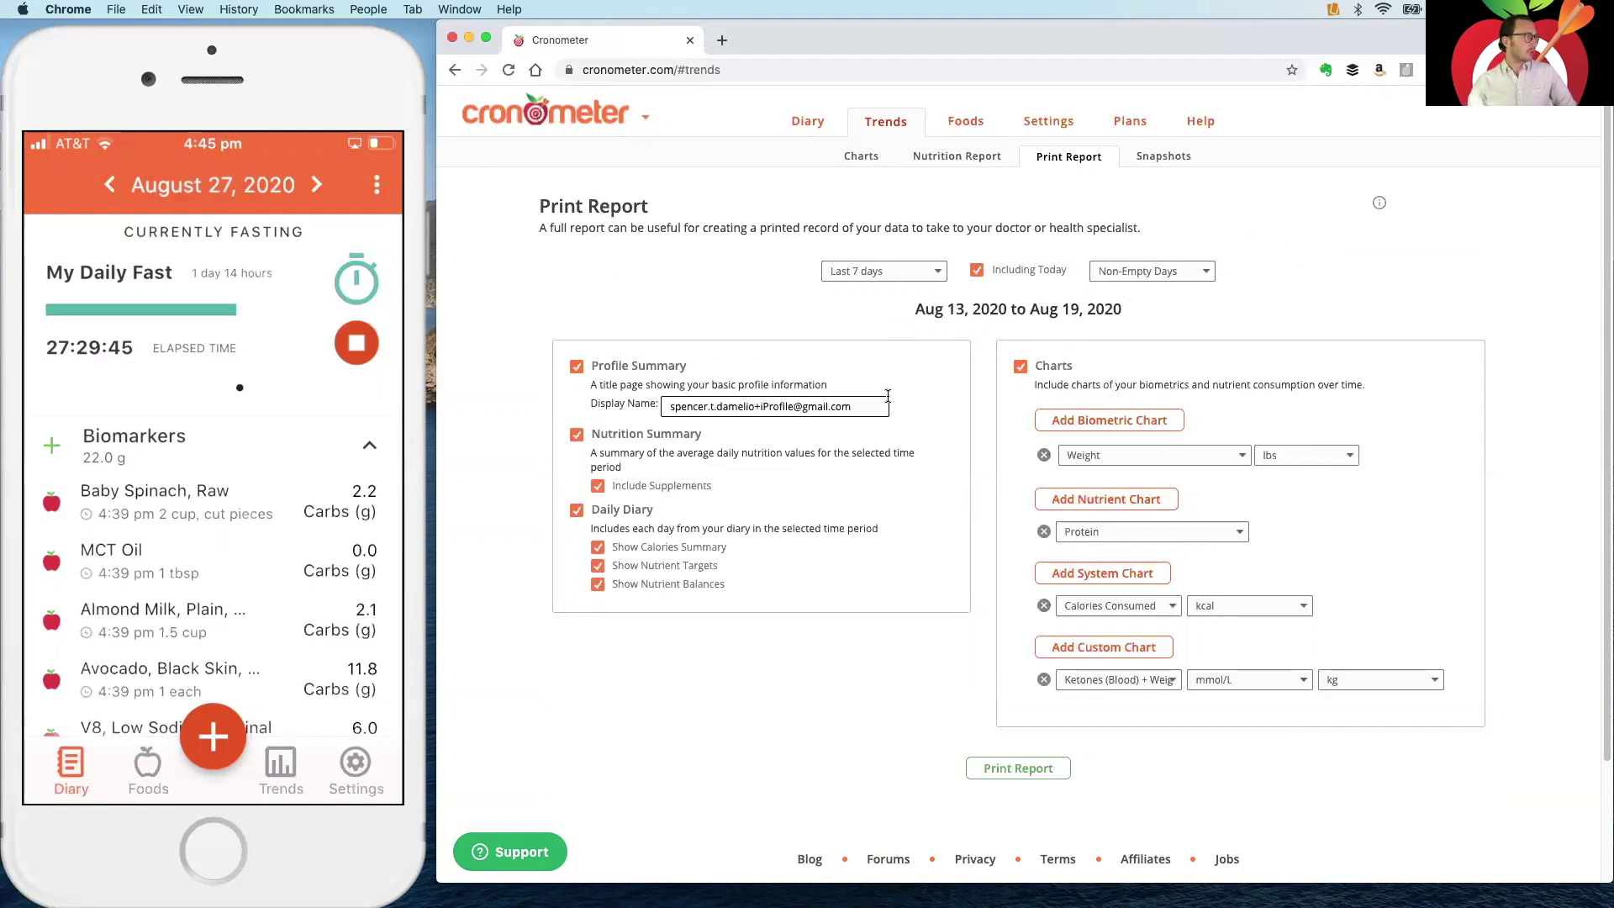
# Step: Generate the Aug 13–19, 2020 detailed nutrition report, read through it, then close its tab
pyautogui.click(1031, 766)
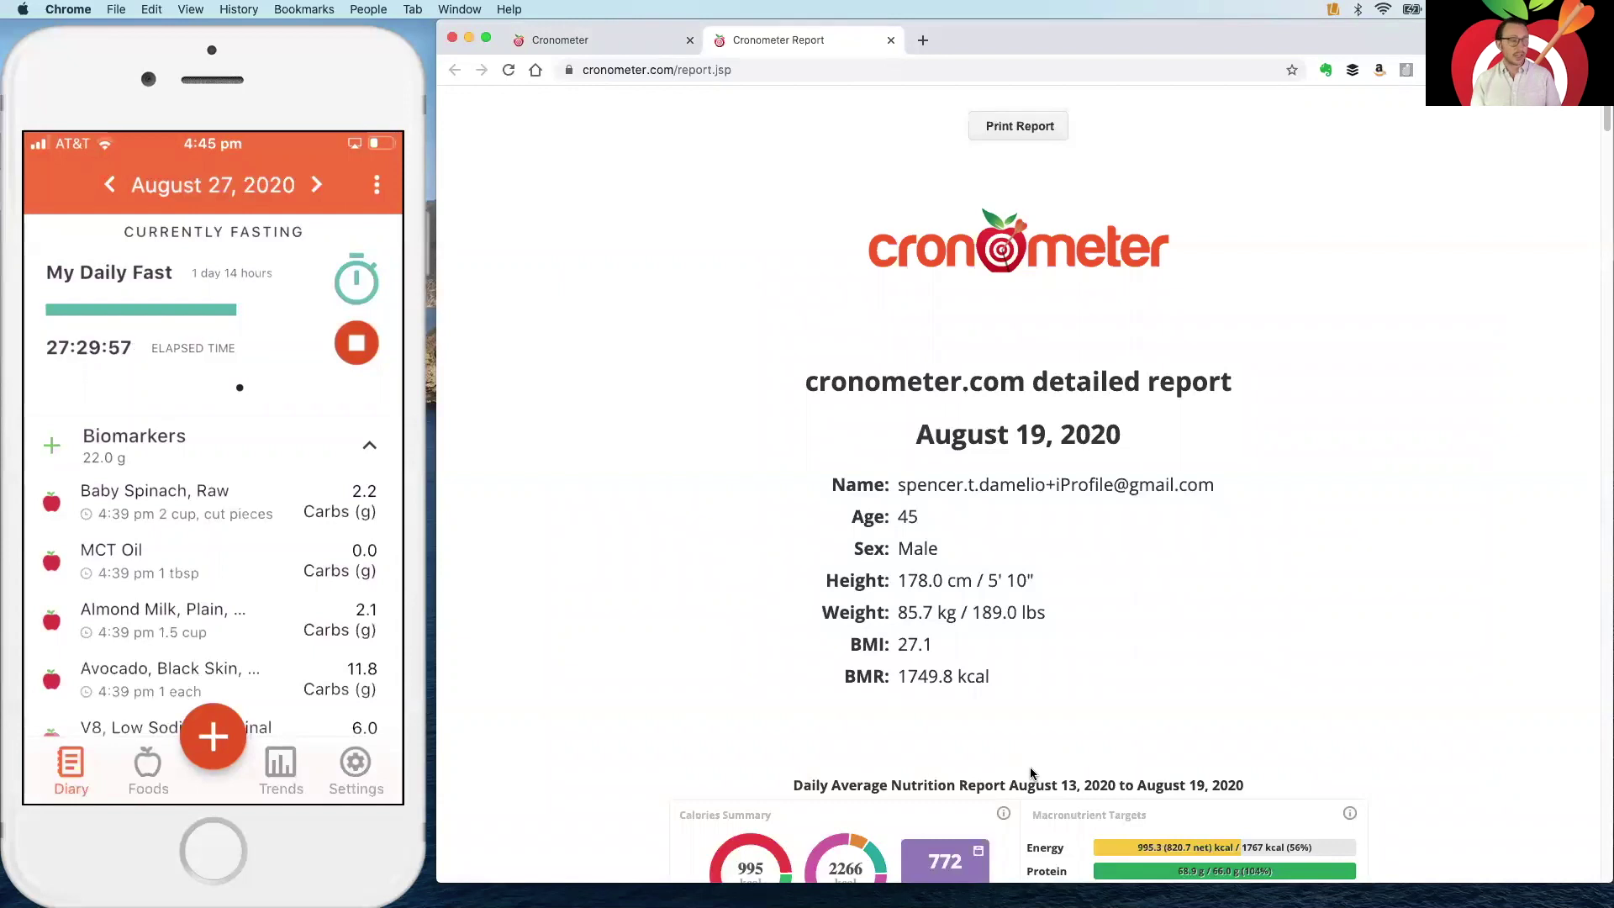
pyautogui.scroll(-2, 767, 578)
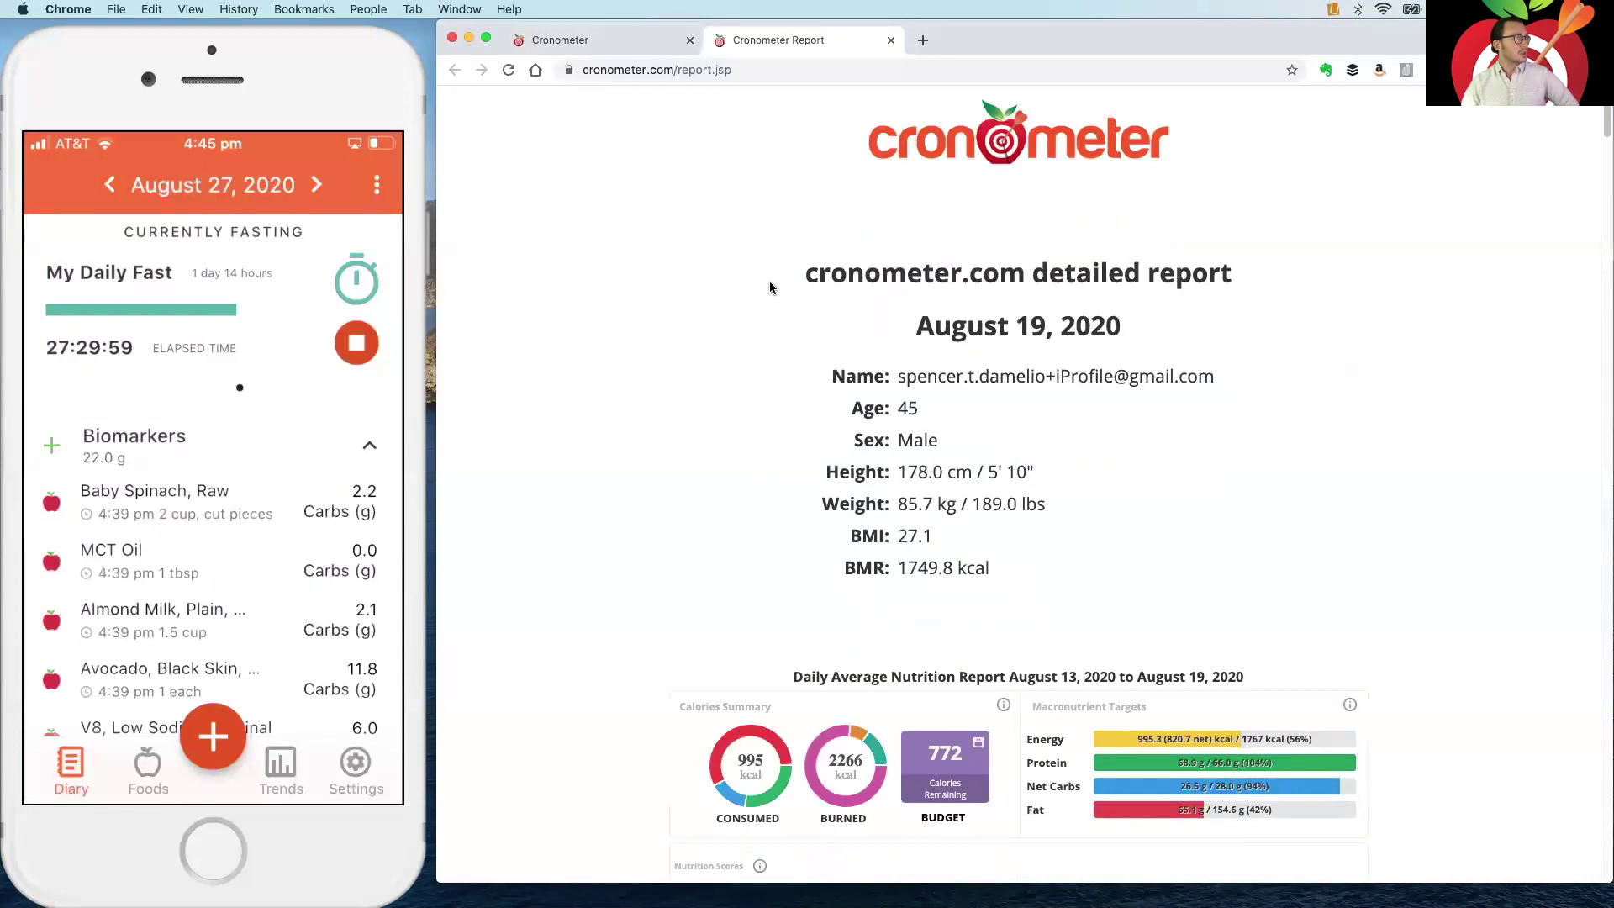
pyautogui.scroll(-5, 657, 566)
pyautogui.scroll(-4, 622, 564)
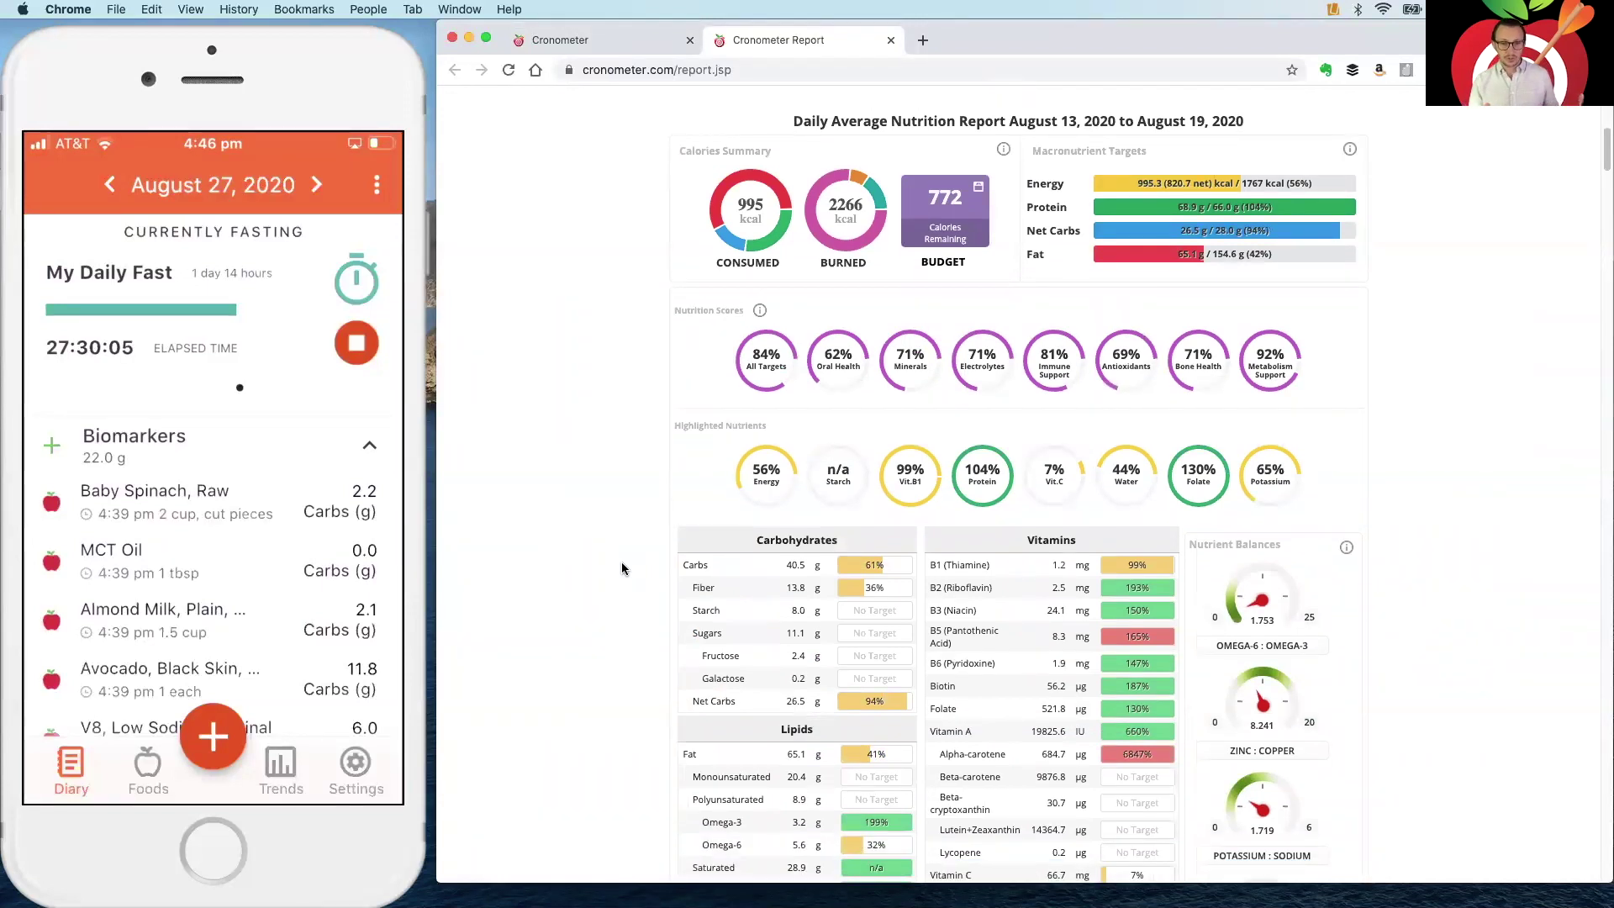
pyautogui.scroll(-1, 630, 592)
pyautogui.scroll(-3, 631, 592)
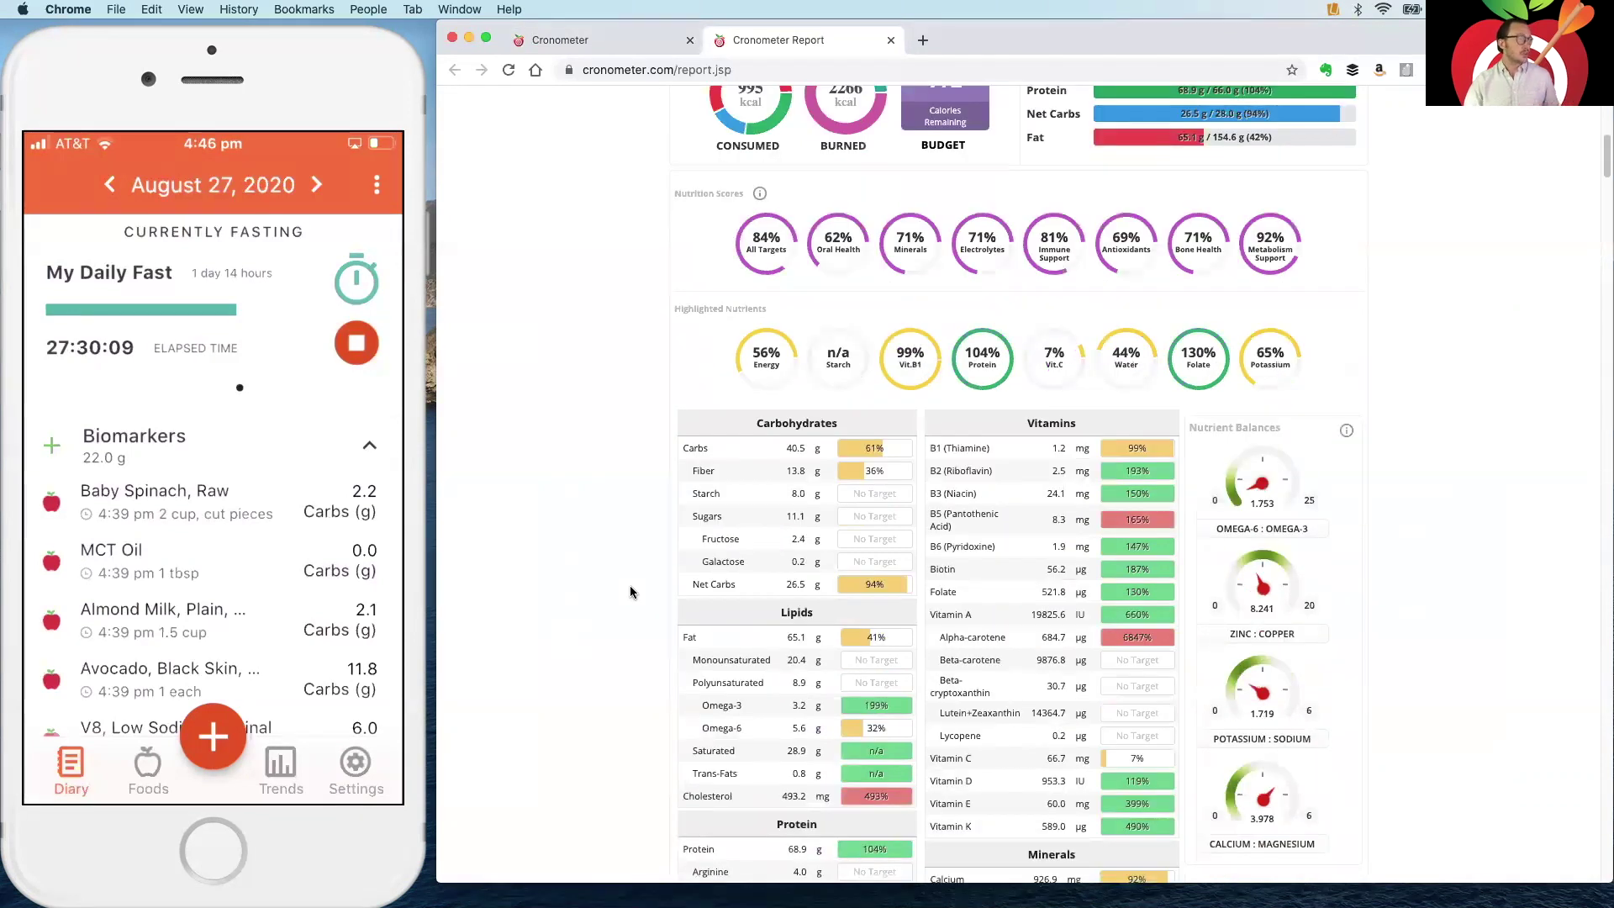
pyautogui.scroll(-2, 631, 592)
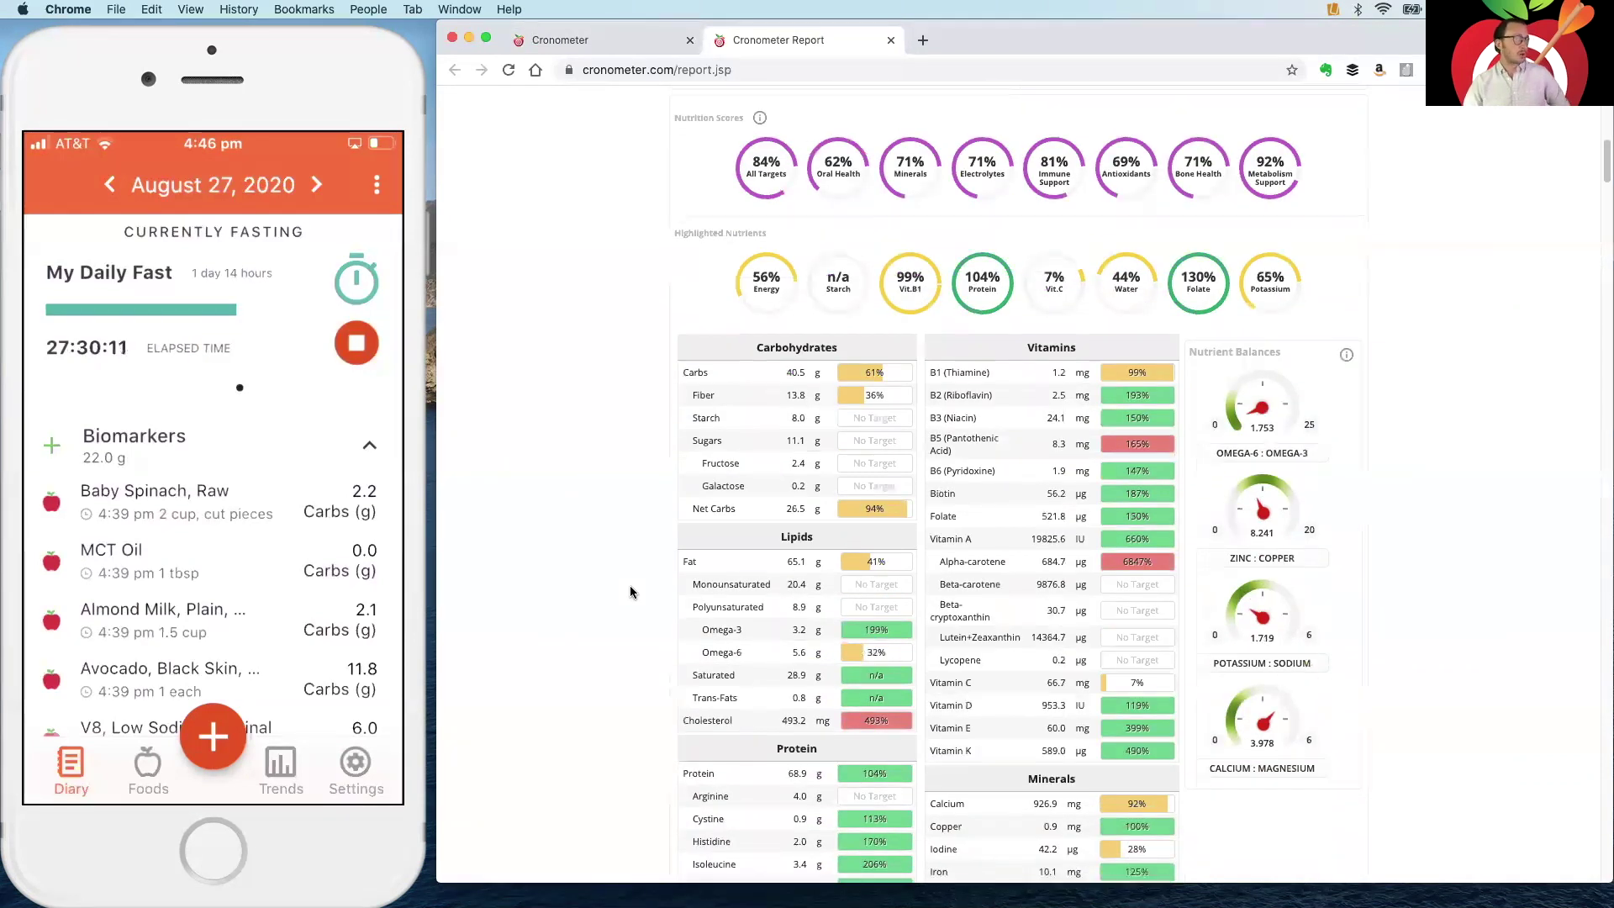
pyautogui.scroll(-1, 630, 592)
pyautogui.scroll(-1, 630, 592)
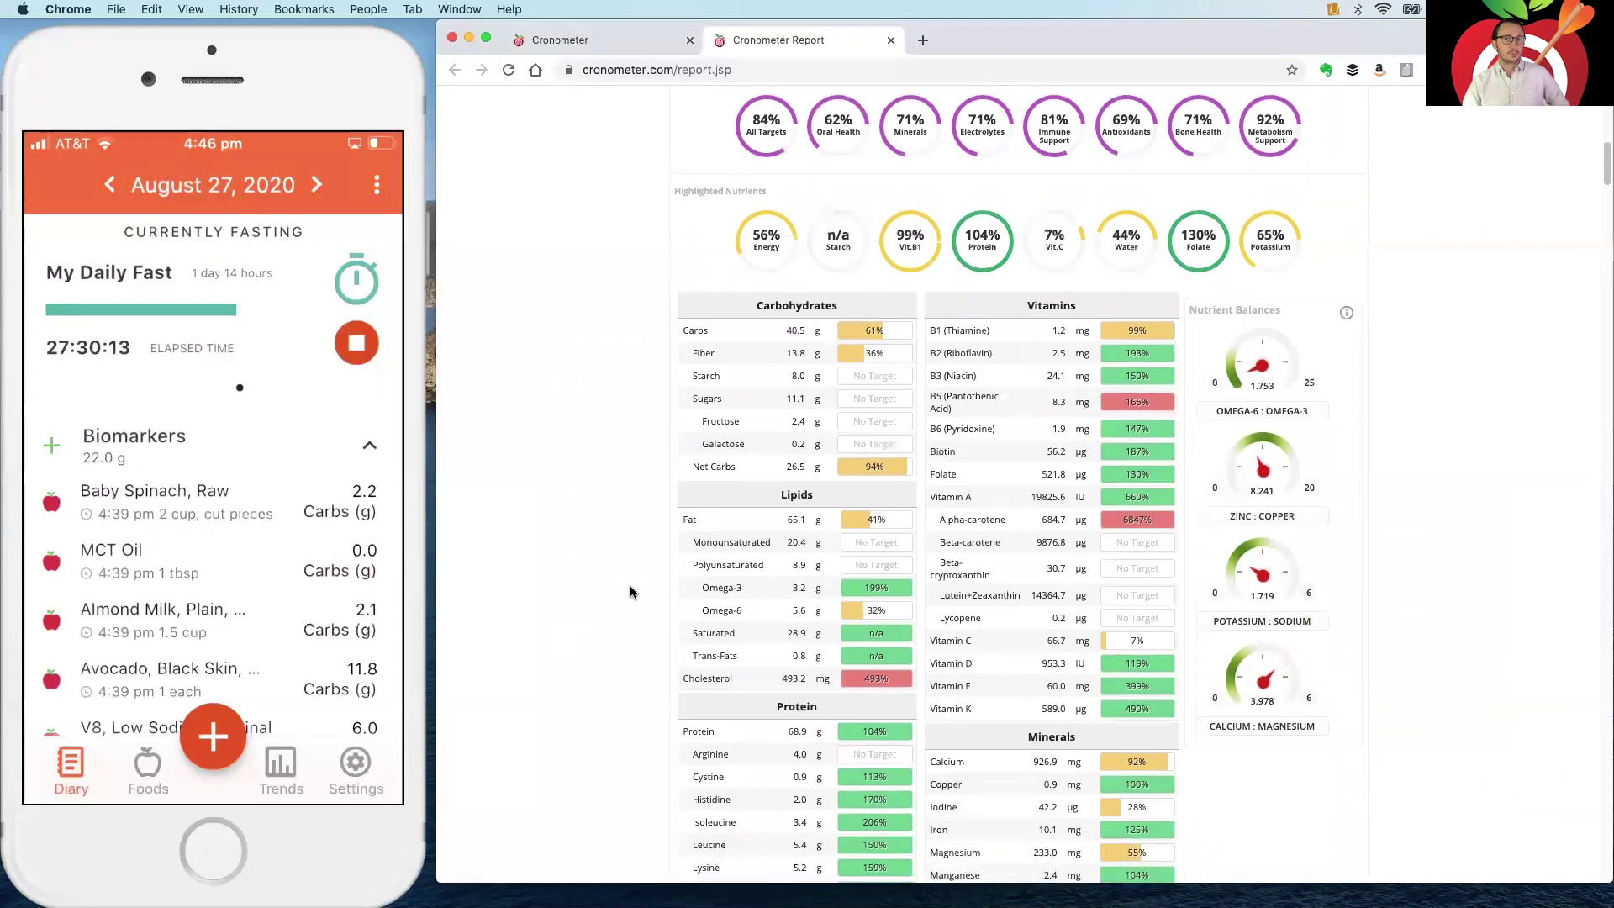
pyautogui.scroll(-10, 631, 592)
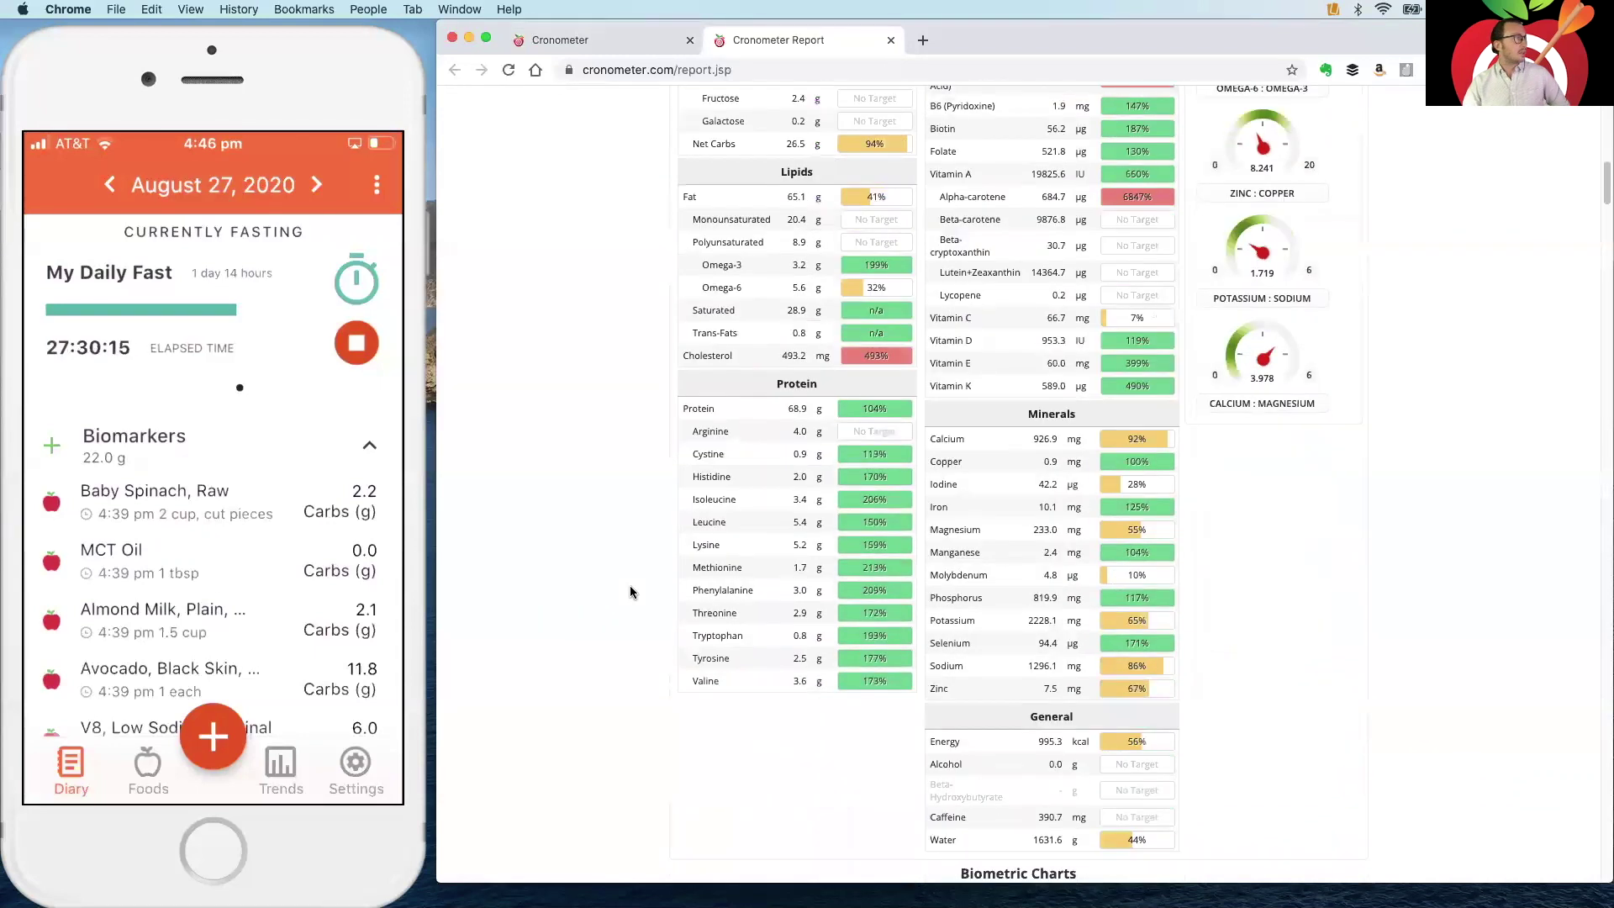
pyautogui.scroll(-10, 630, 592)
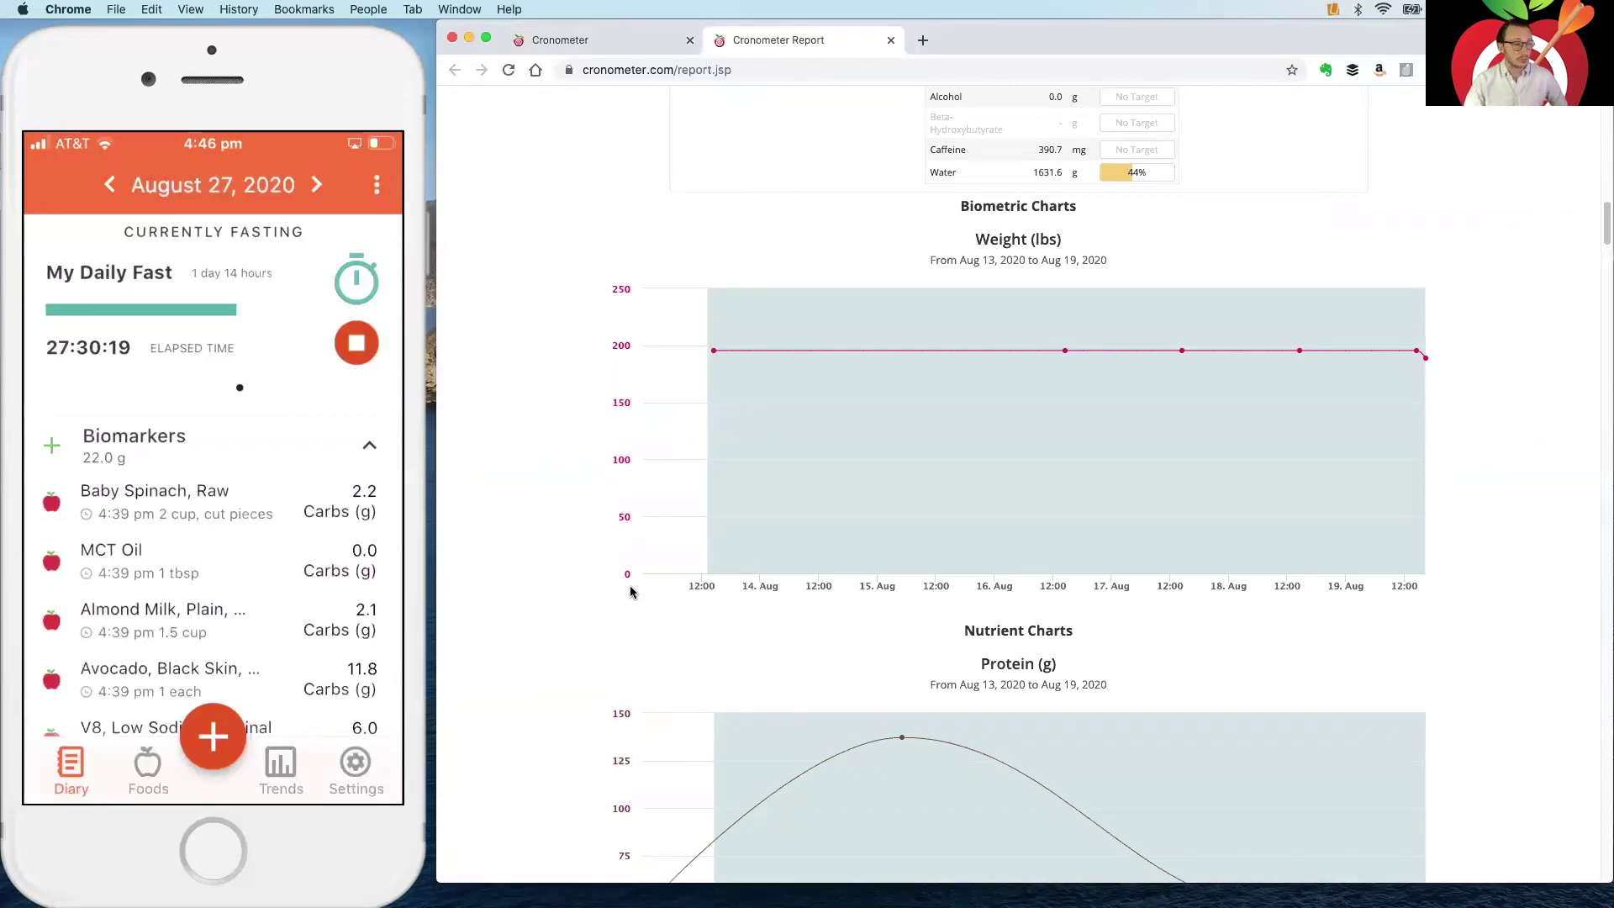
pyautogui.scroll(-5, 630, 591)
pyautogui.scroll(-7, 630, 591)
pyautogui.scroll(-18, 631, 591)
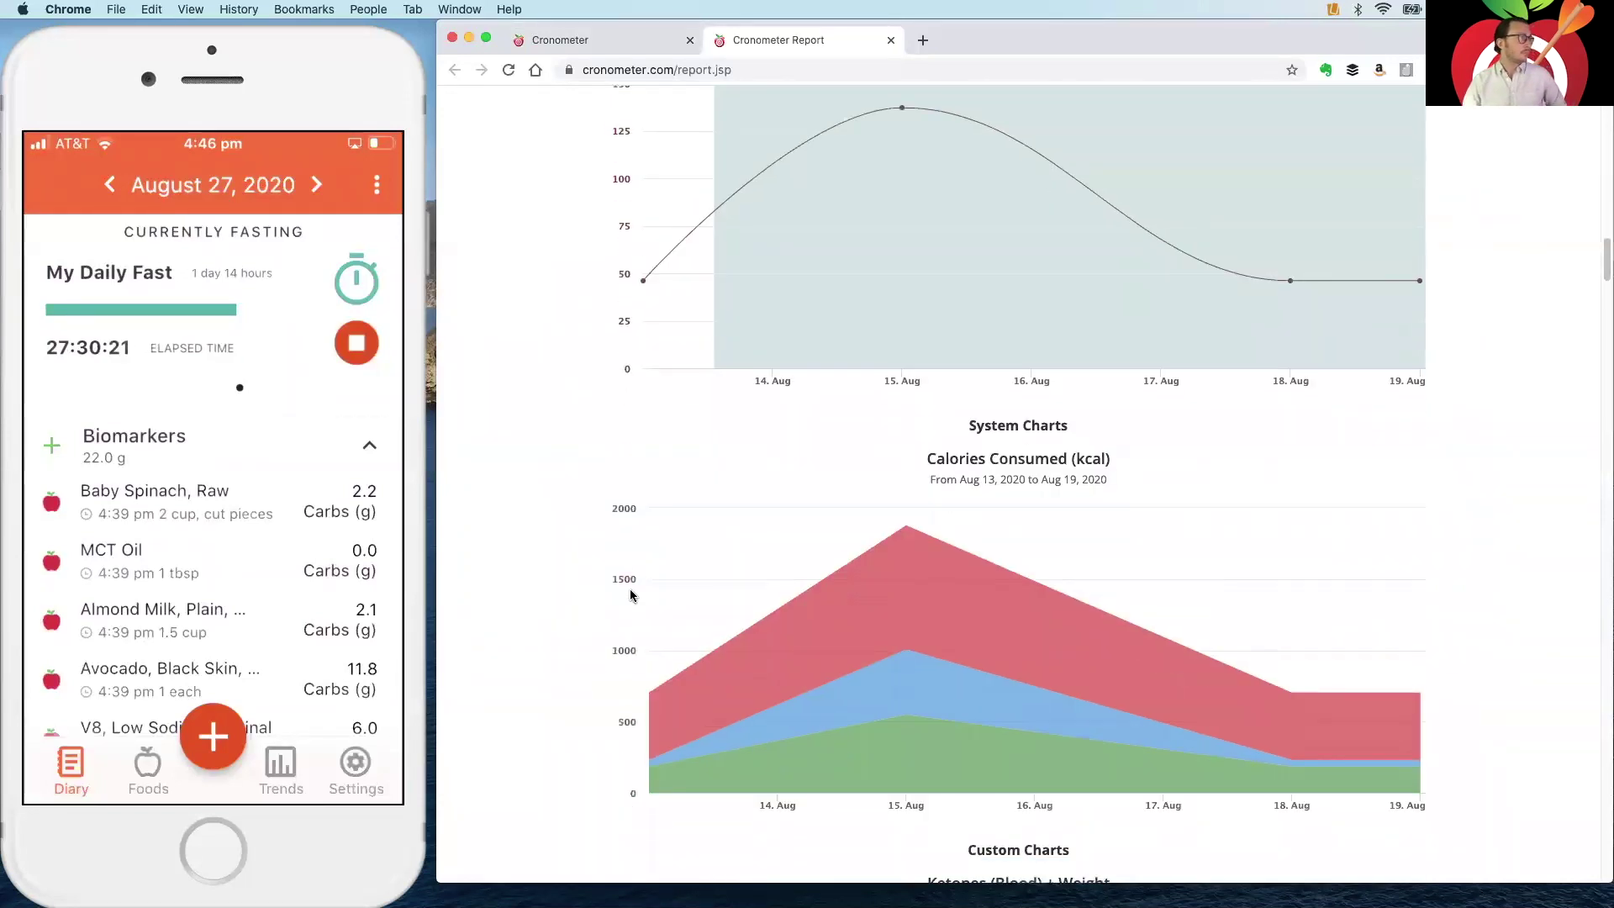
pyautogui.scroll(-4, 630, 591)
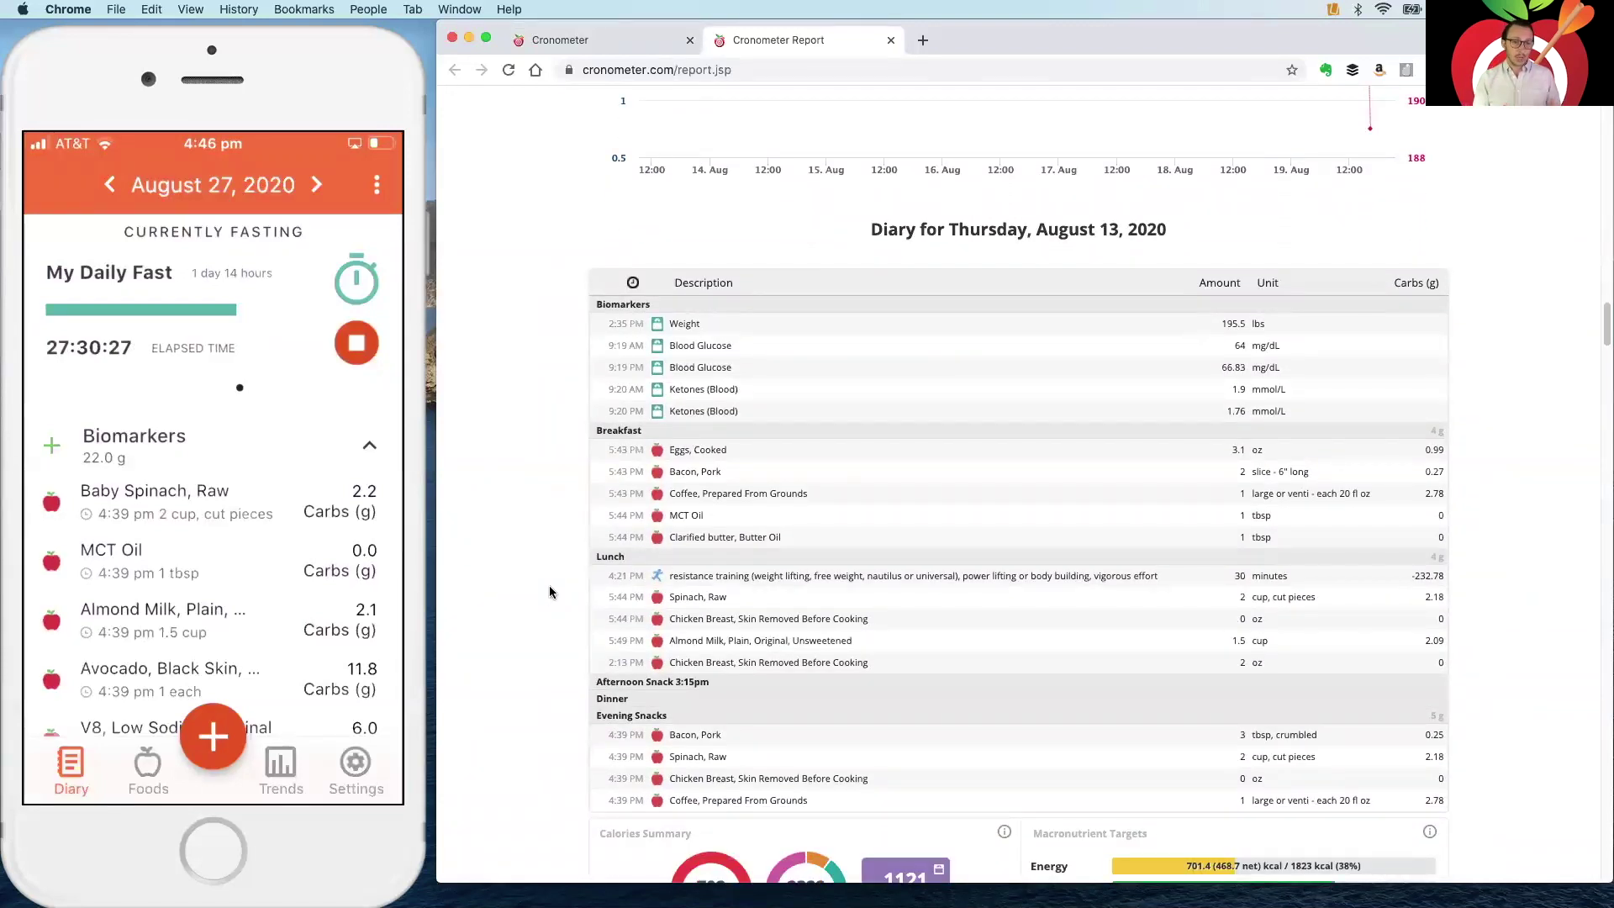
pyautogui.scroll(-18, 550, 592)
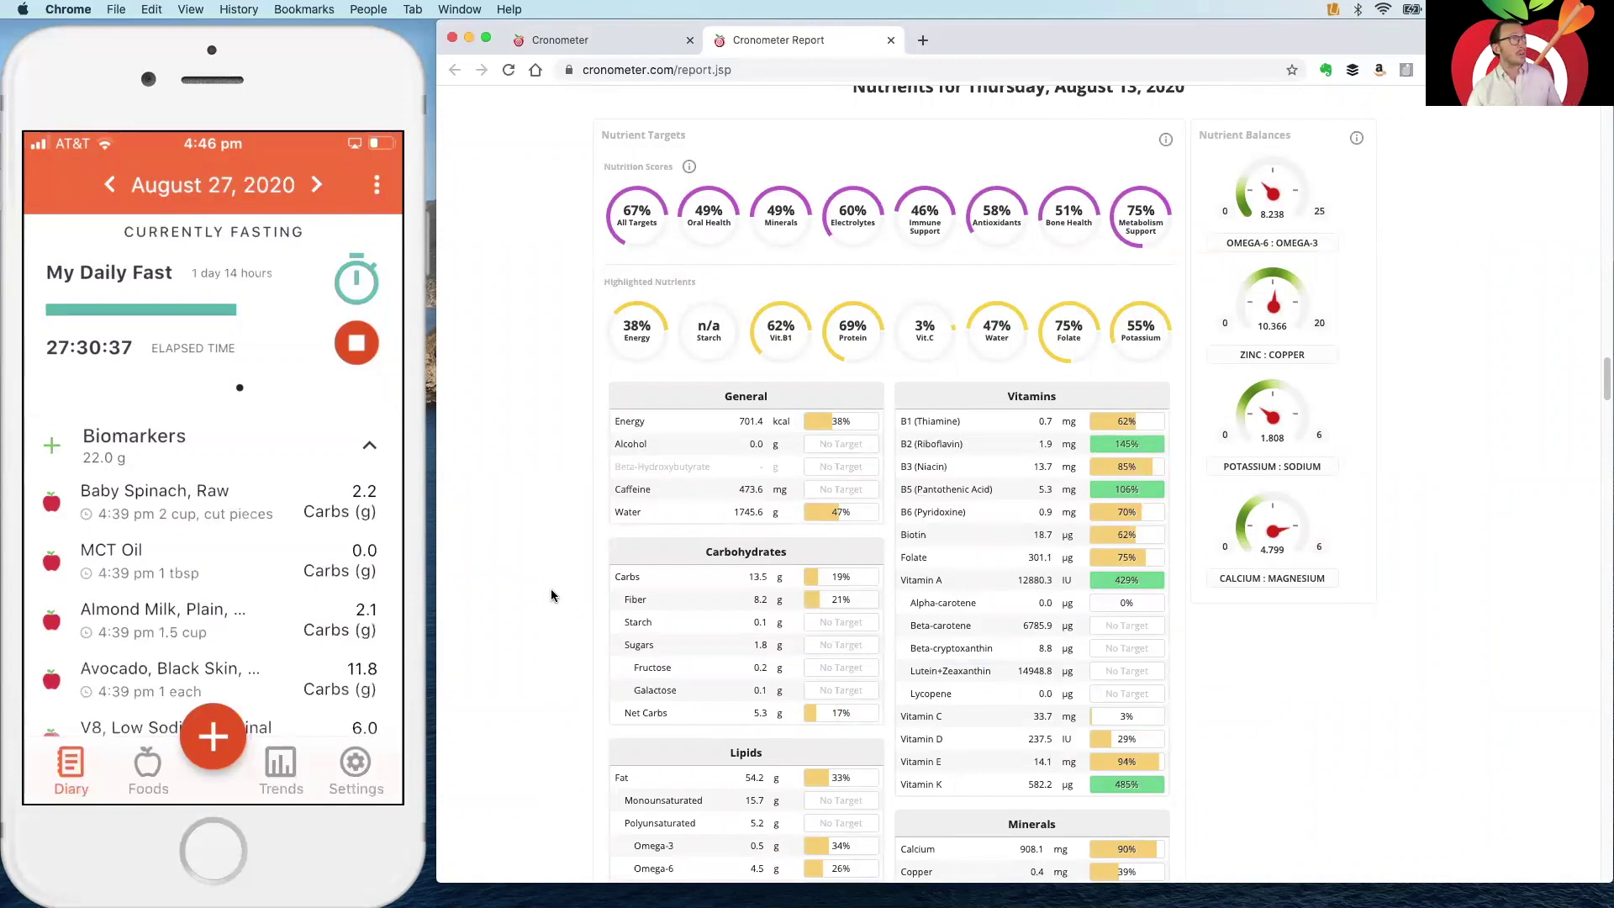
pyautogui.scroll(-20, 556, 550)
pyautogui.scroll(8, 560, 551)
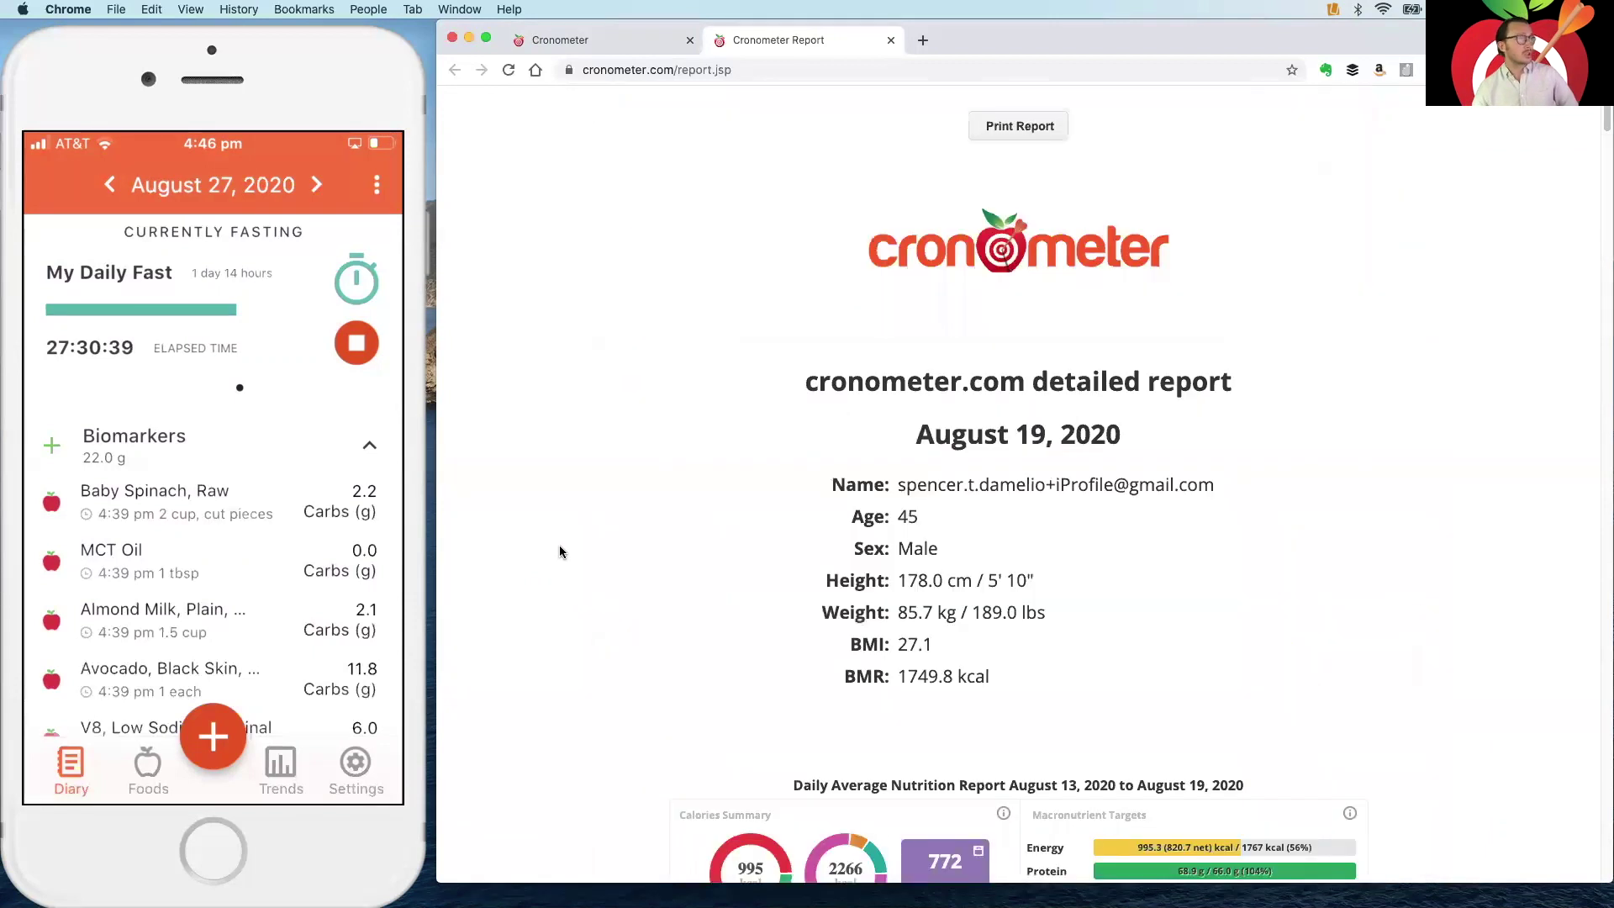
pyautogui.click(890, 40)
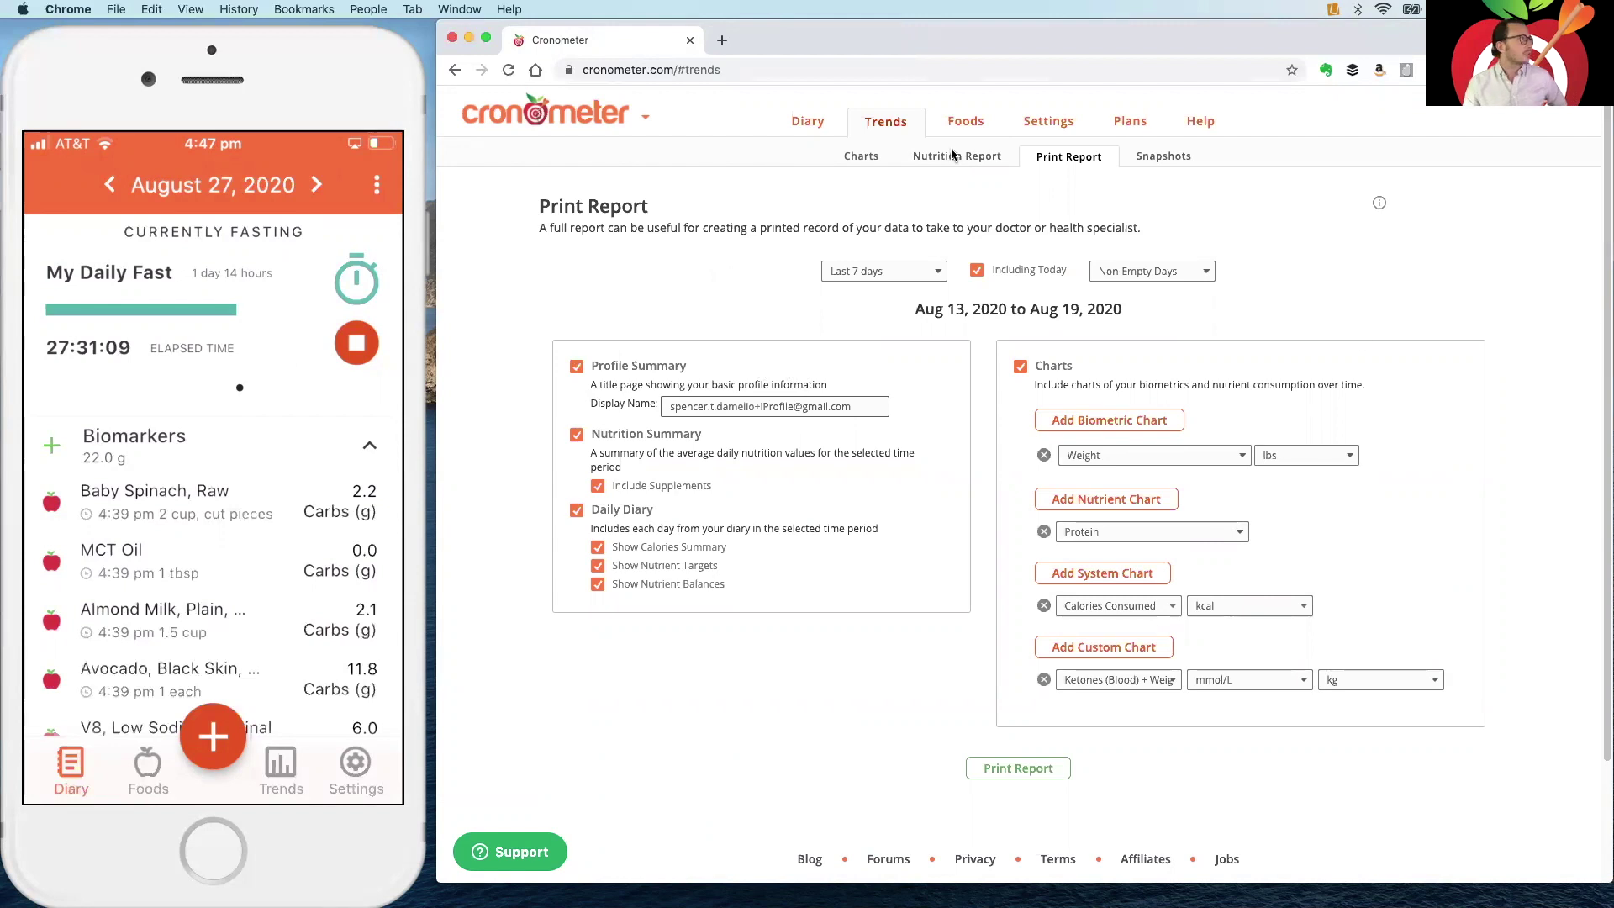
# Step: Open the August 15 Diary, preview the flank steak's nutrients, and review the 1877 kcal summary
pyautogui.click(808, 121)
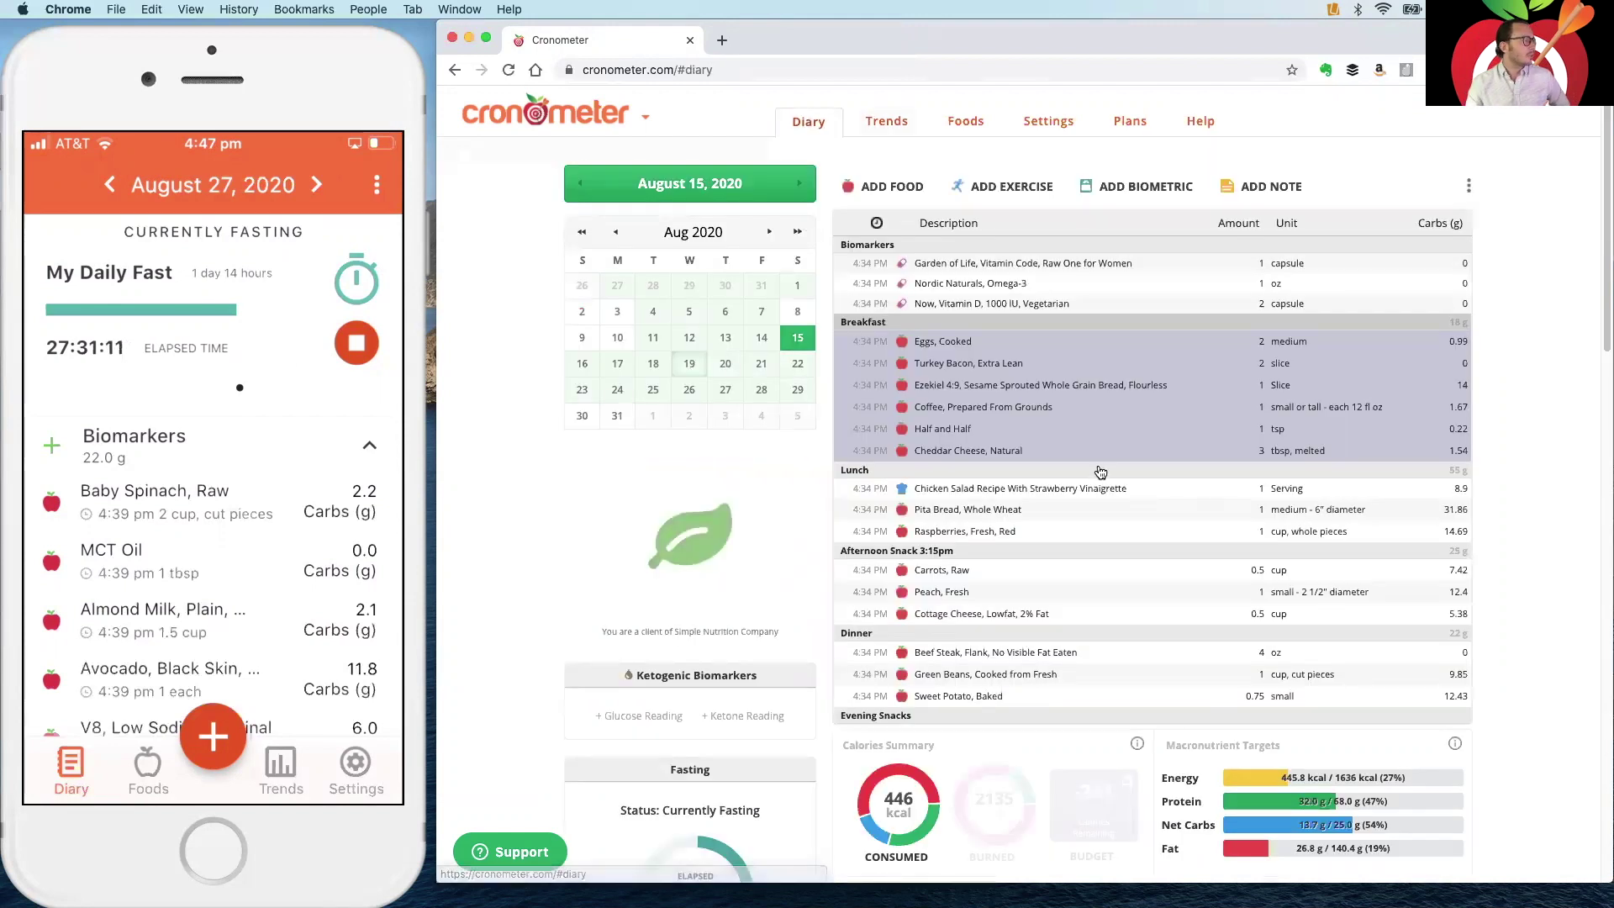
pyautogui.scroll(-4, 1100, 473)
pyautogui.scroll(-2, 1100, 473)
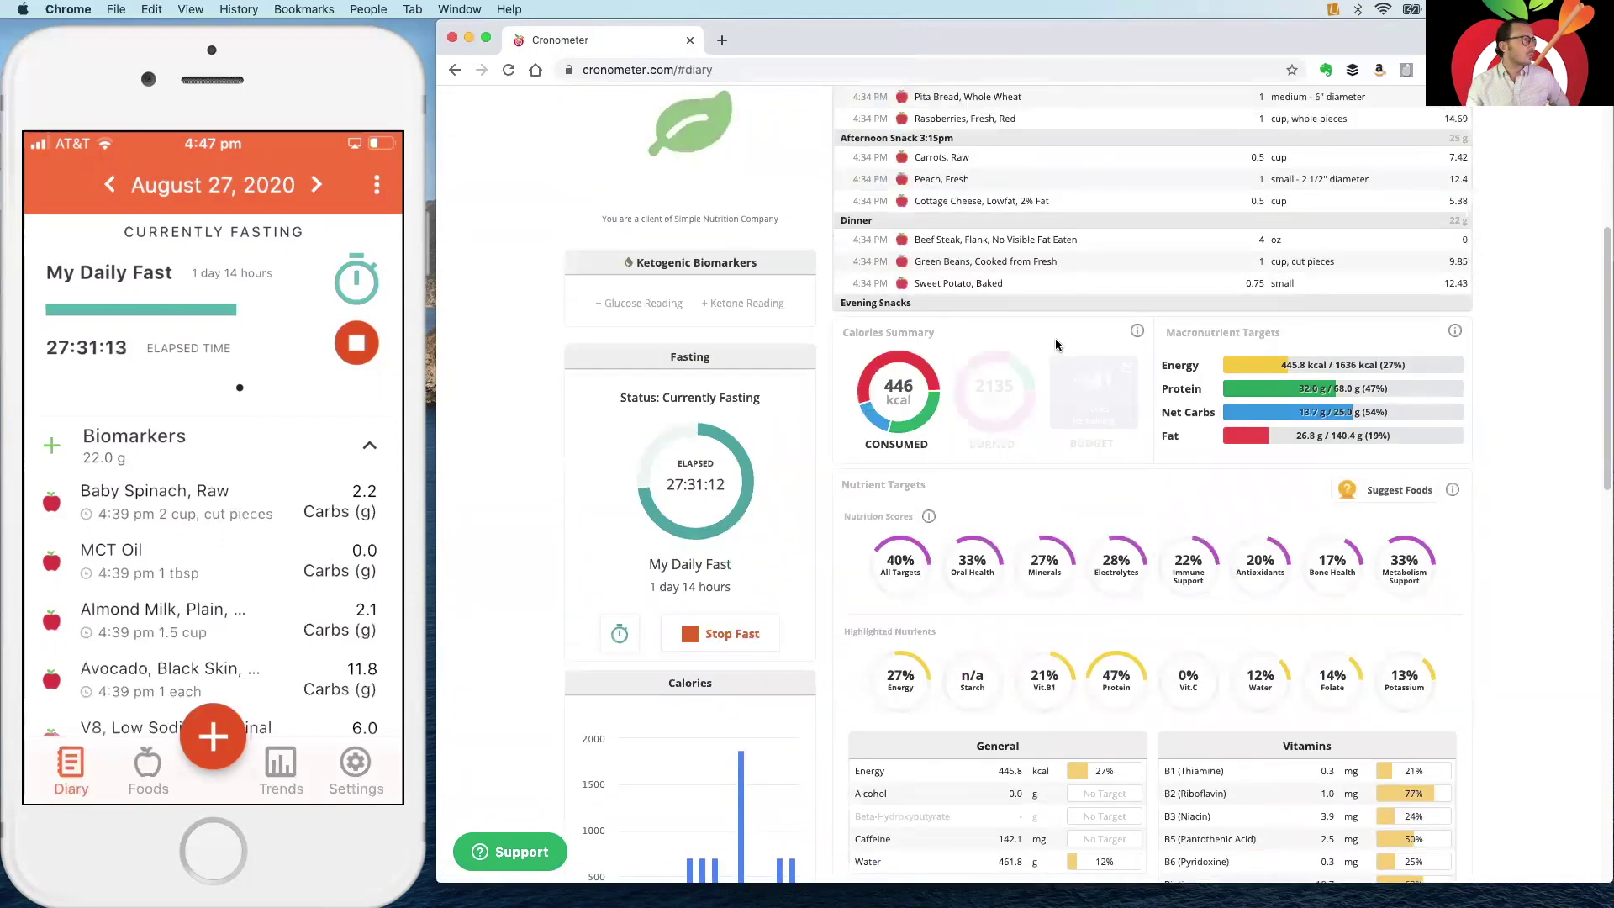
pyautogui.click(1006, 244)
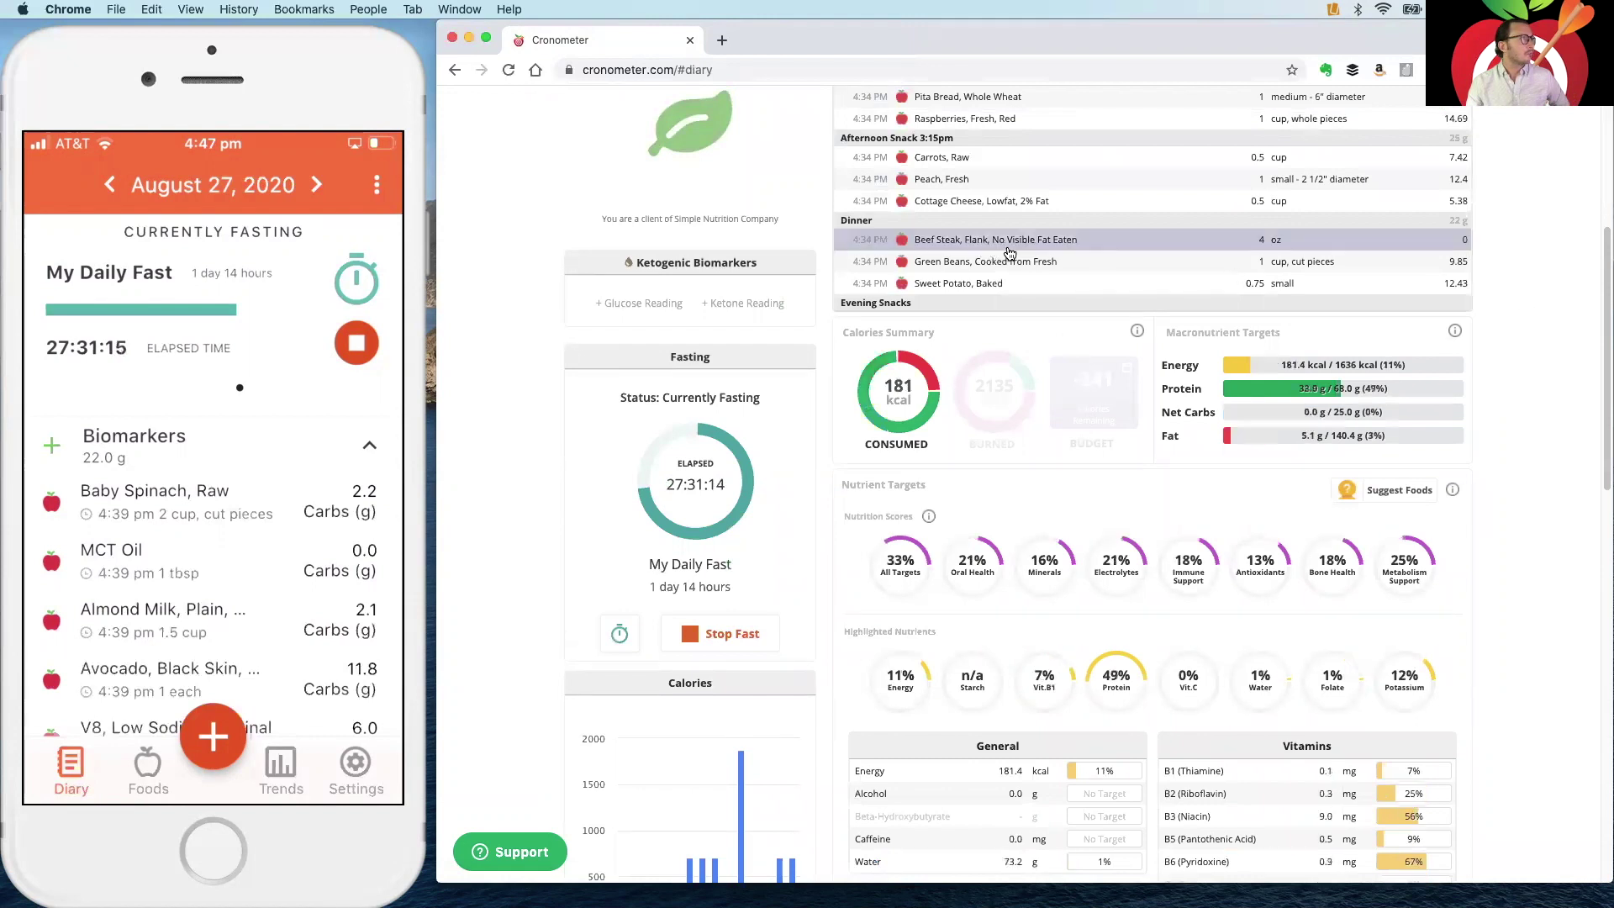
pyautogui.scroll(5, 1535, 430)
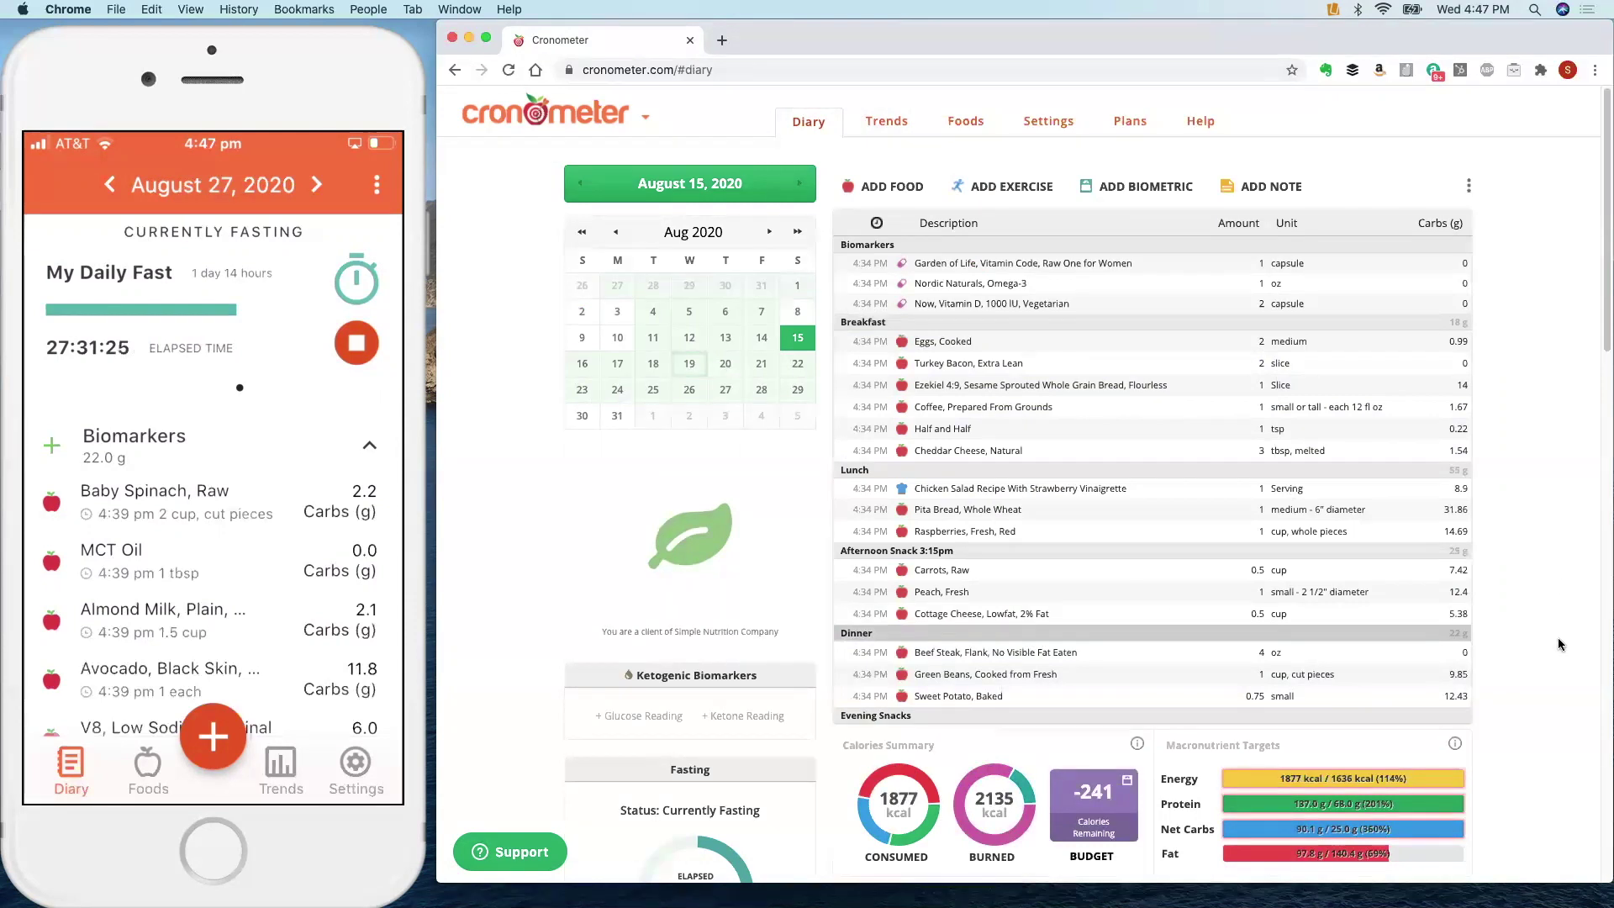
pyautogui.scroll(-2, 1559, 644)
pyautogui.scroll(-5, 1210, 624)
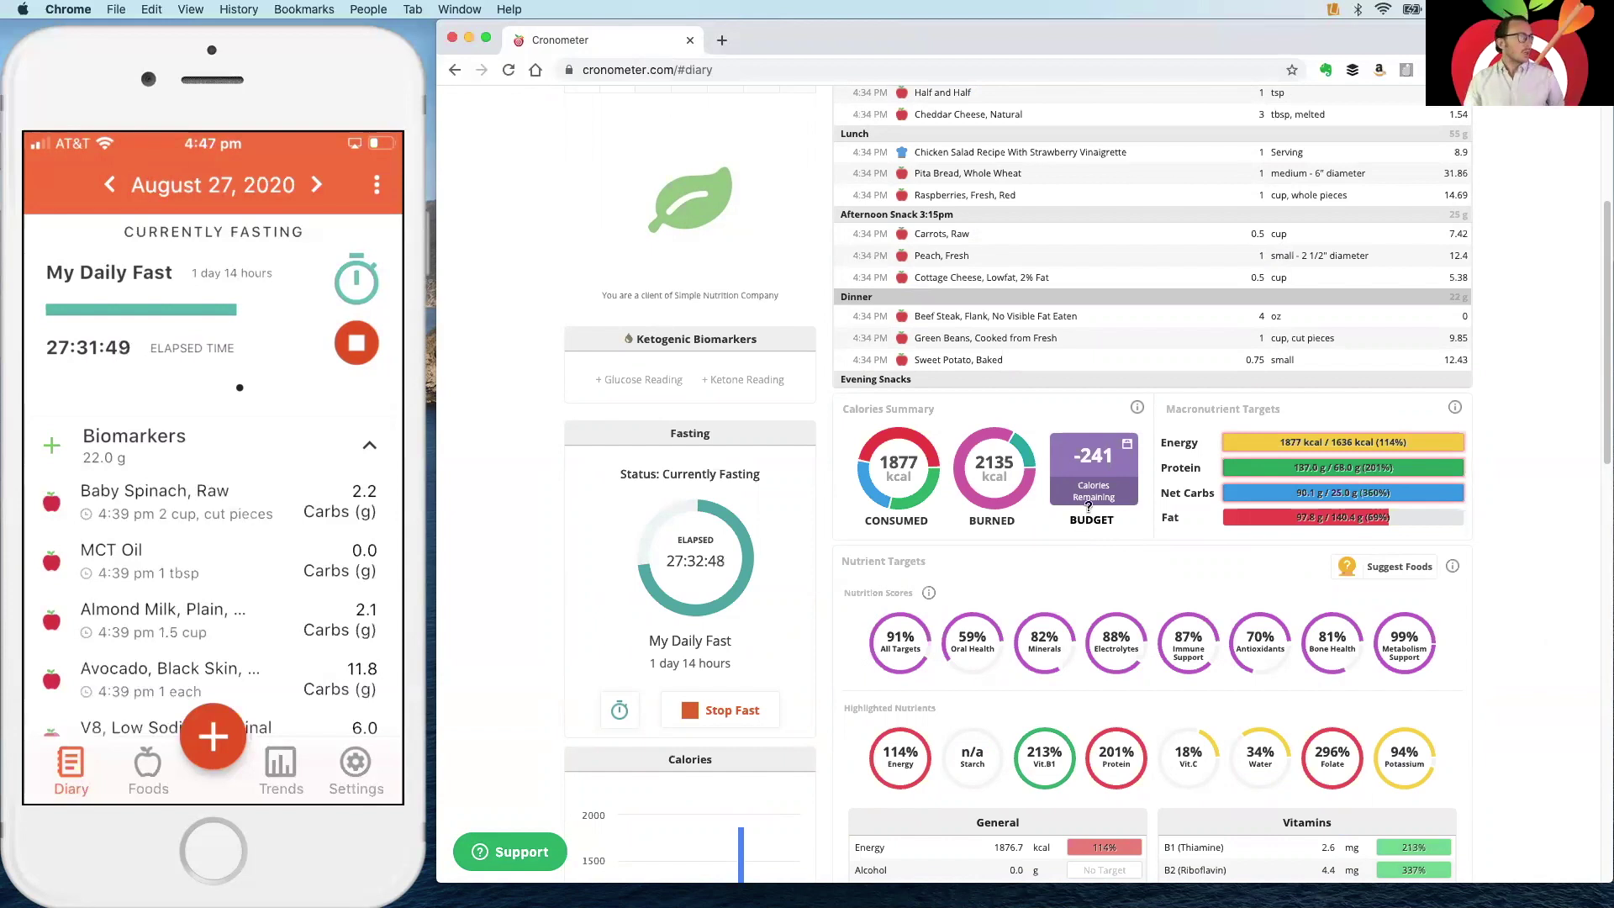
pyautogui.scroll(5, 1074, 532)
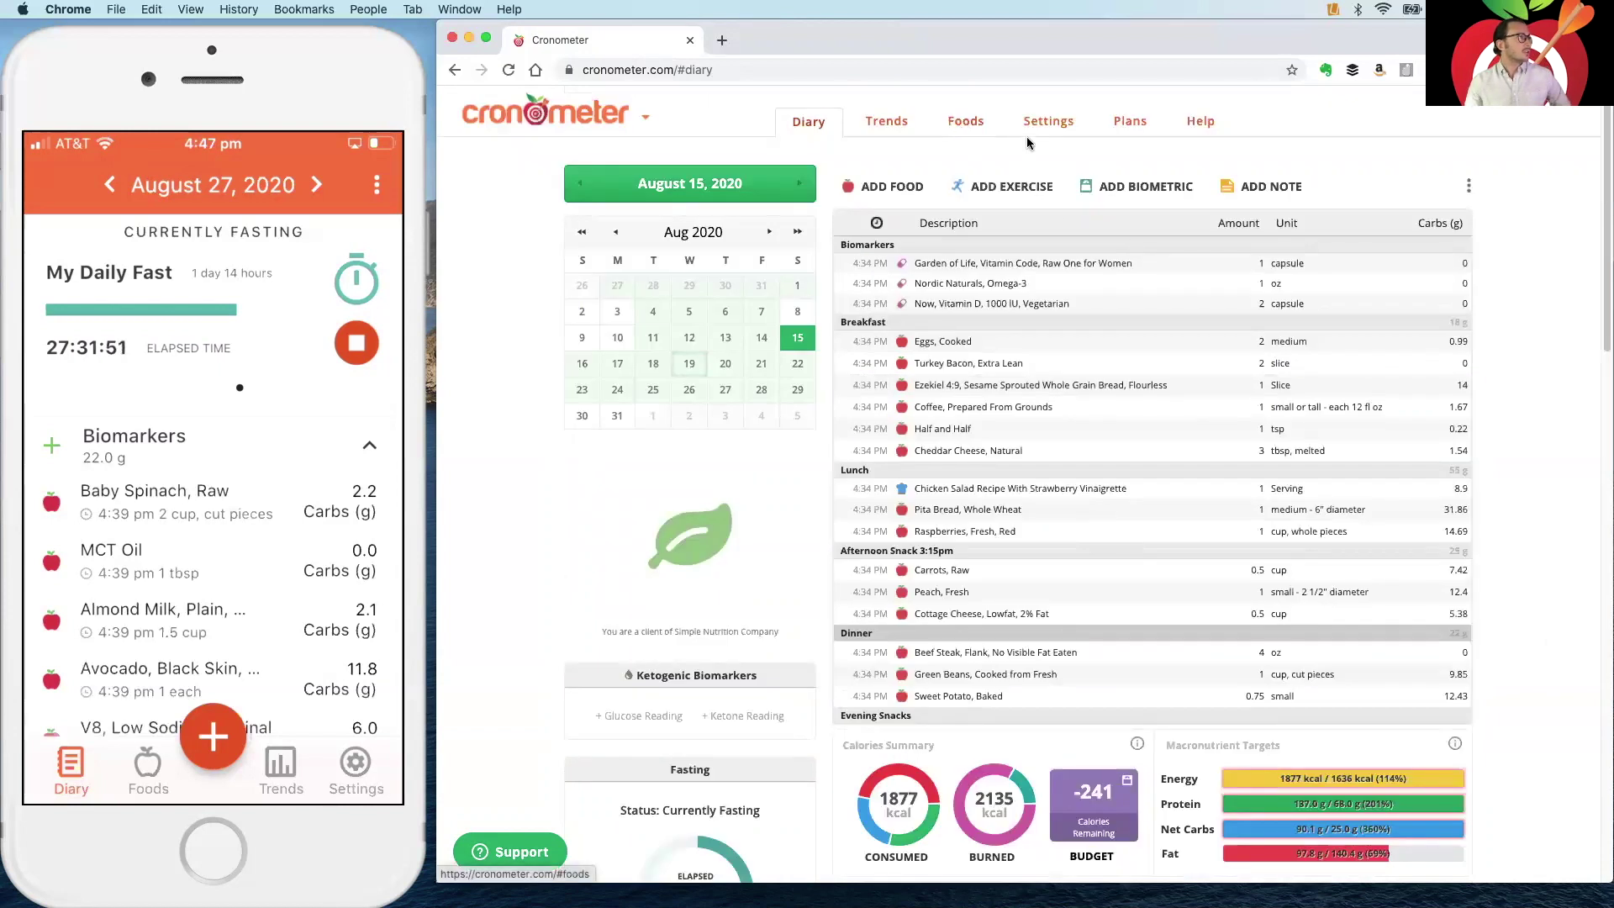
# Step: Go from the Diary through Trends to the Settings section
pyautogui.click(891, 123)
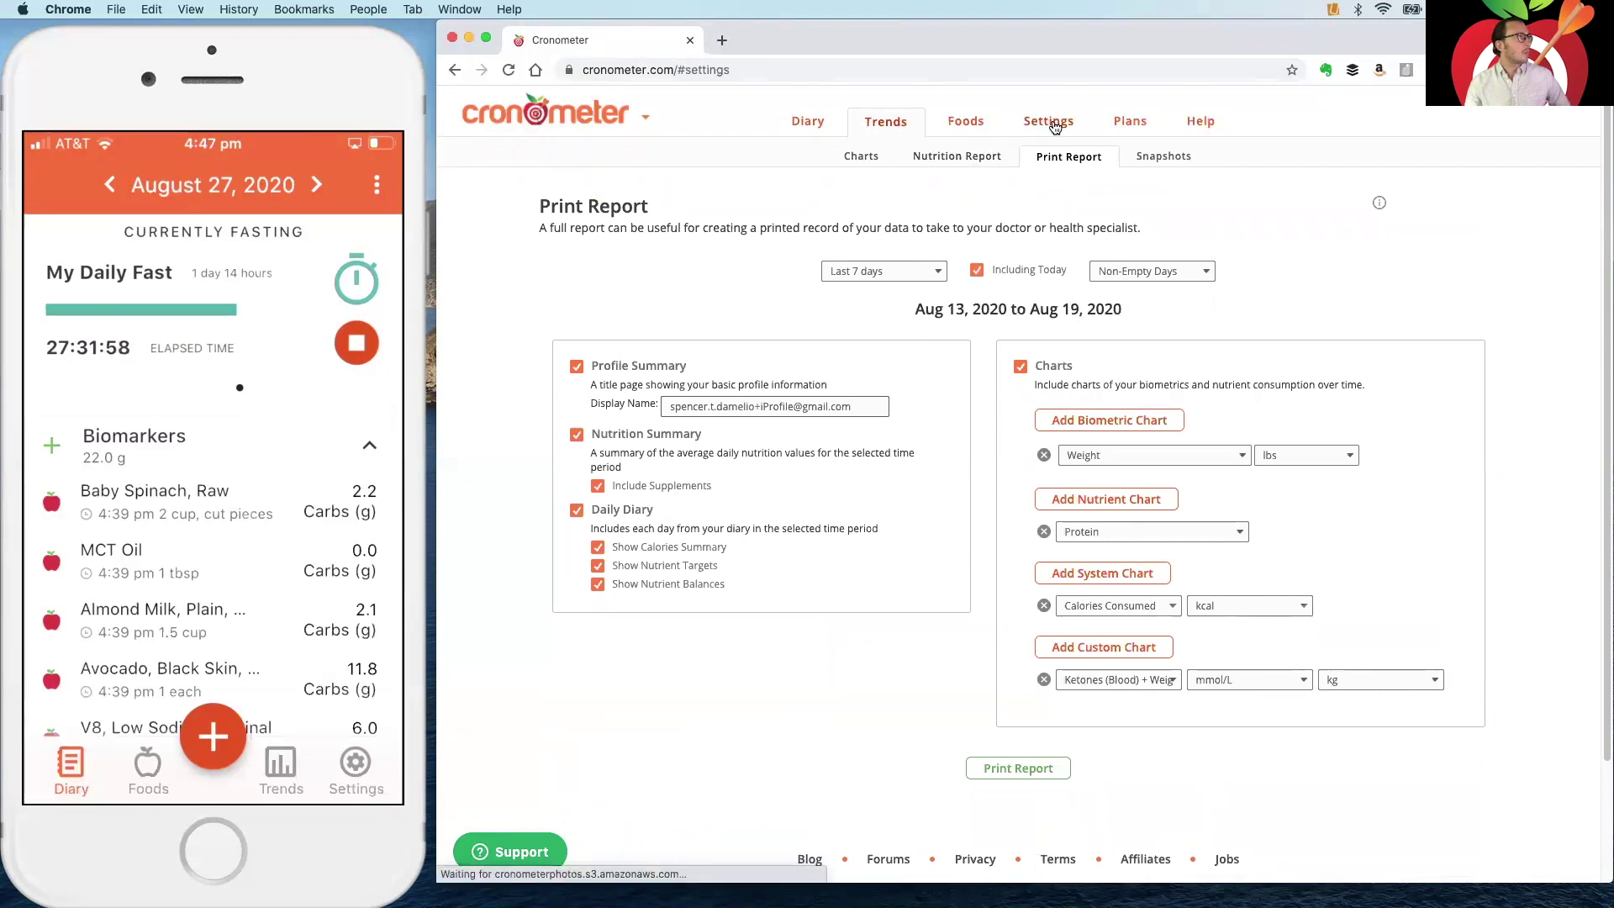
pyautogui.click(1050, 122)
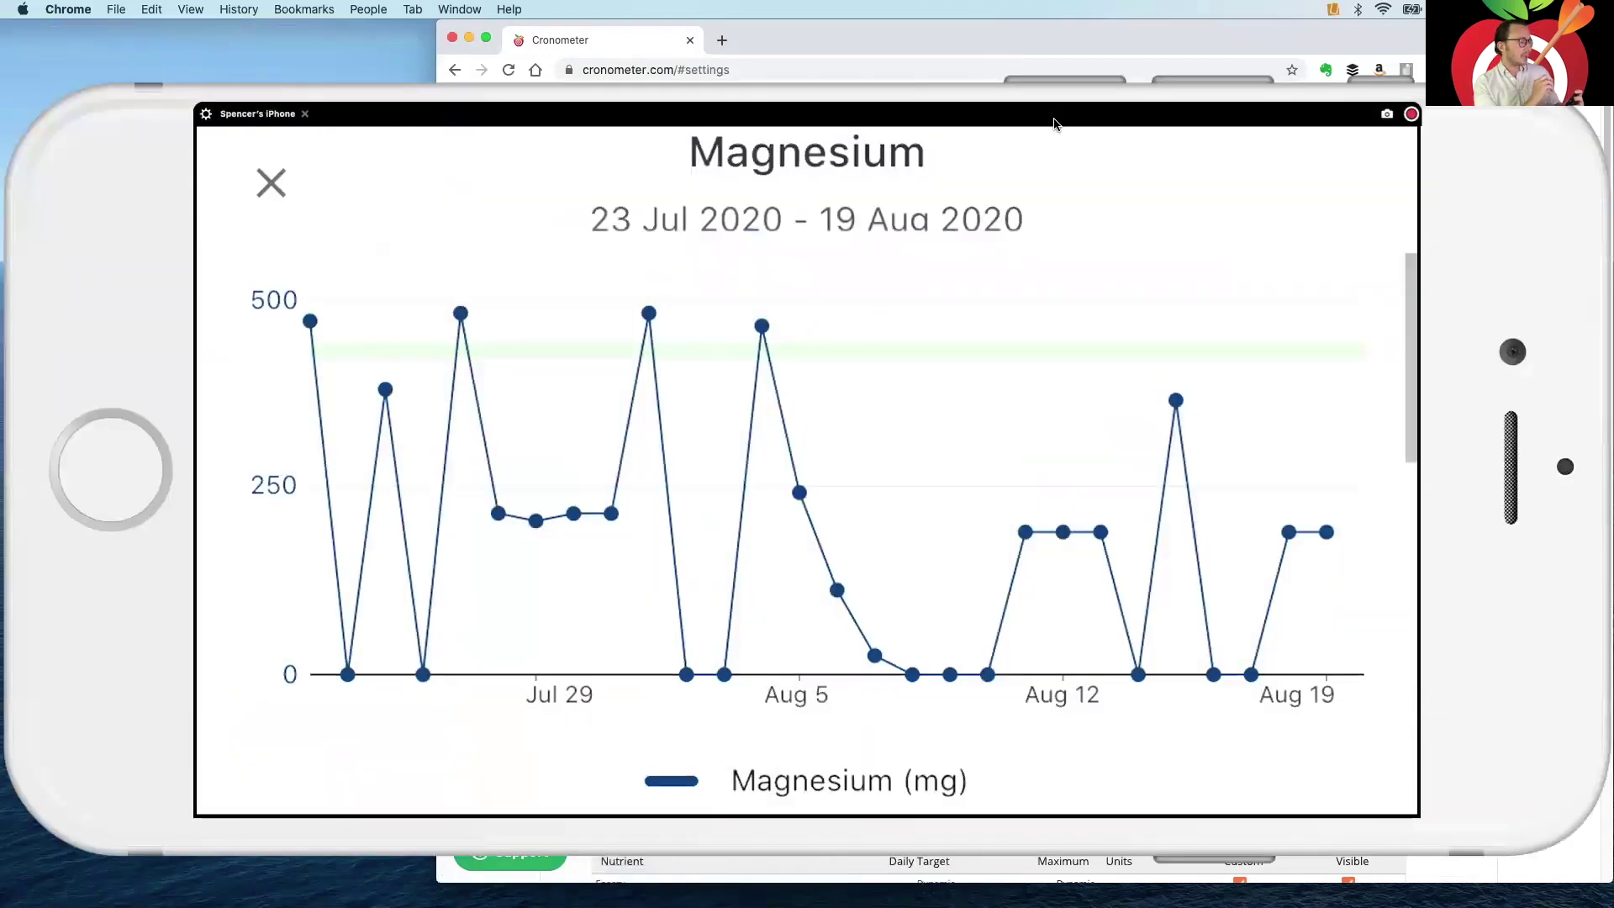
# Step: Reload the web page and dismiss the phone app's Manage Charts sheet
pyautogui.press('super+r')
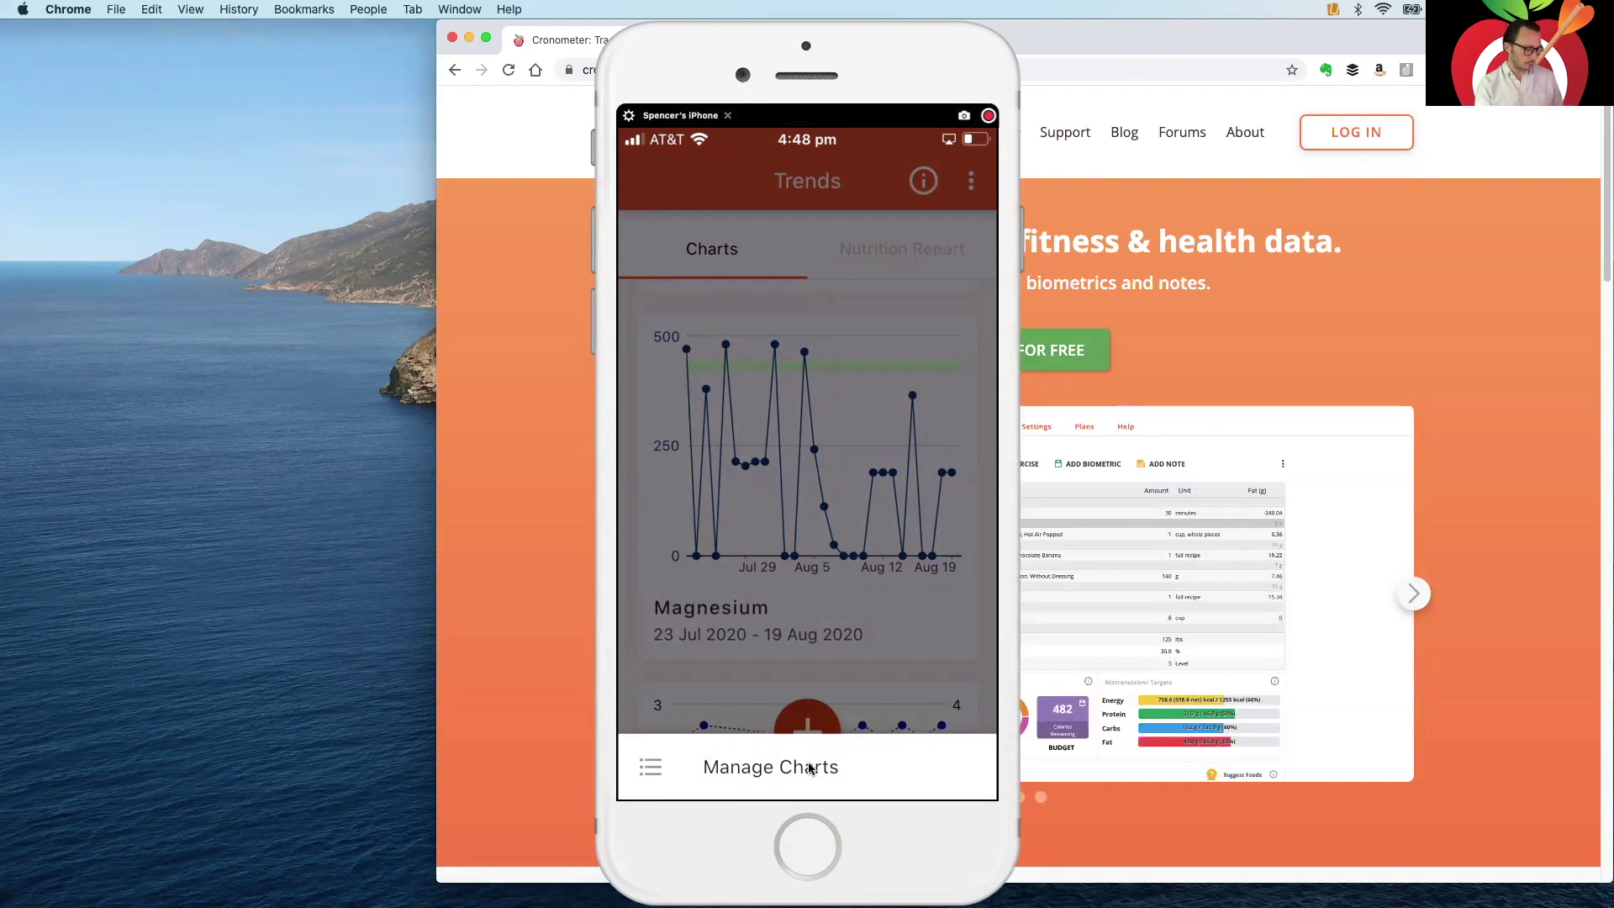
pyautogui.click(808, 768)
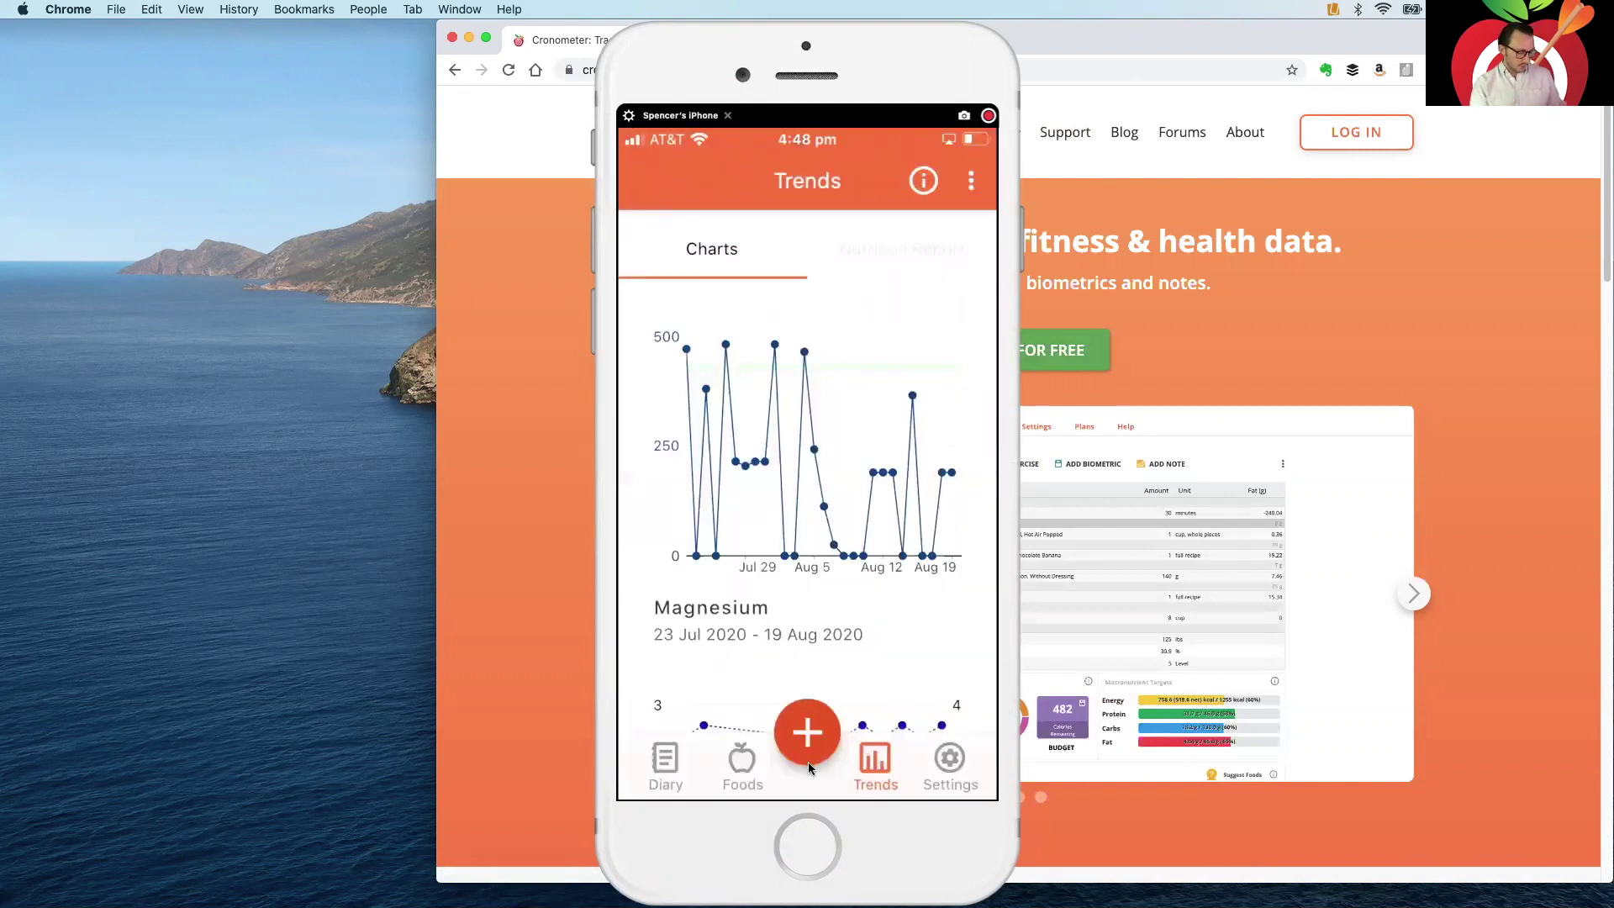
# Step: Move the phone mirror aside, log in with saved credentials, and enter the two-factor code
pyautogui.click(933, 356)
pyautogui.moveTo(938, 356); pyautogui.dragTo(346, 349)
pyautogui.click(1373, 134)
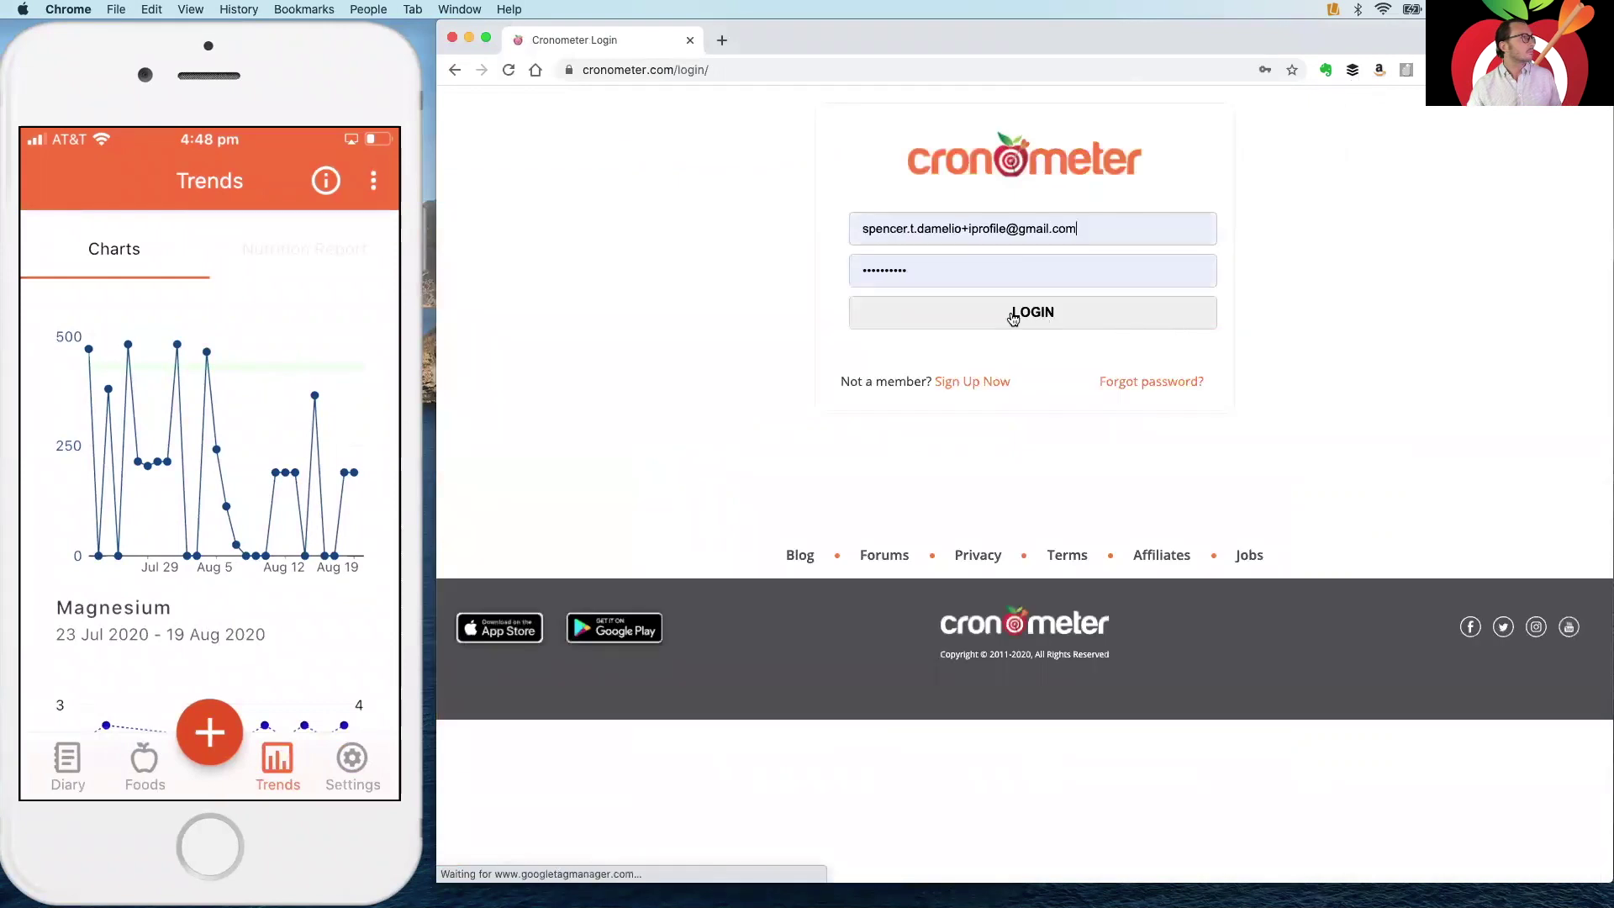
pyautogui.click(1013, 317)
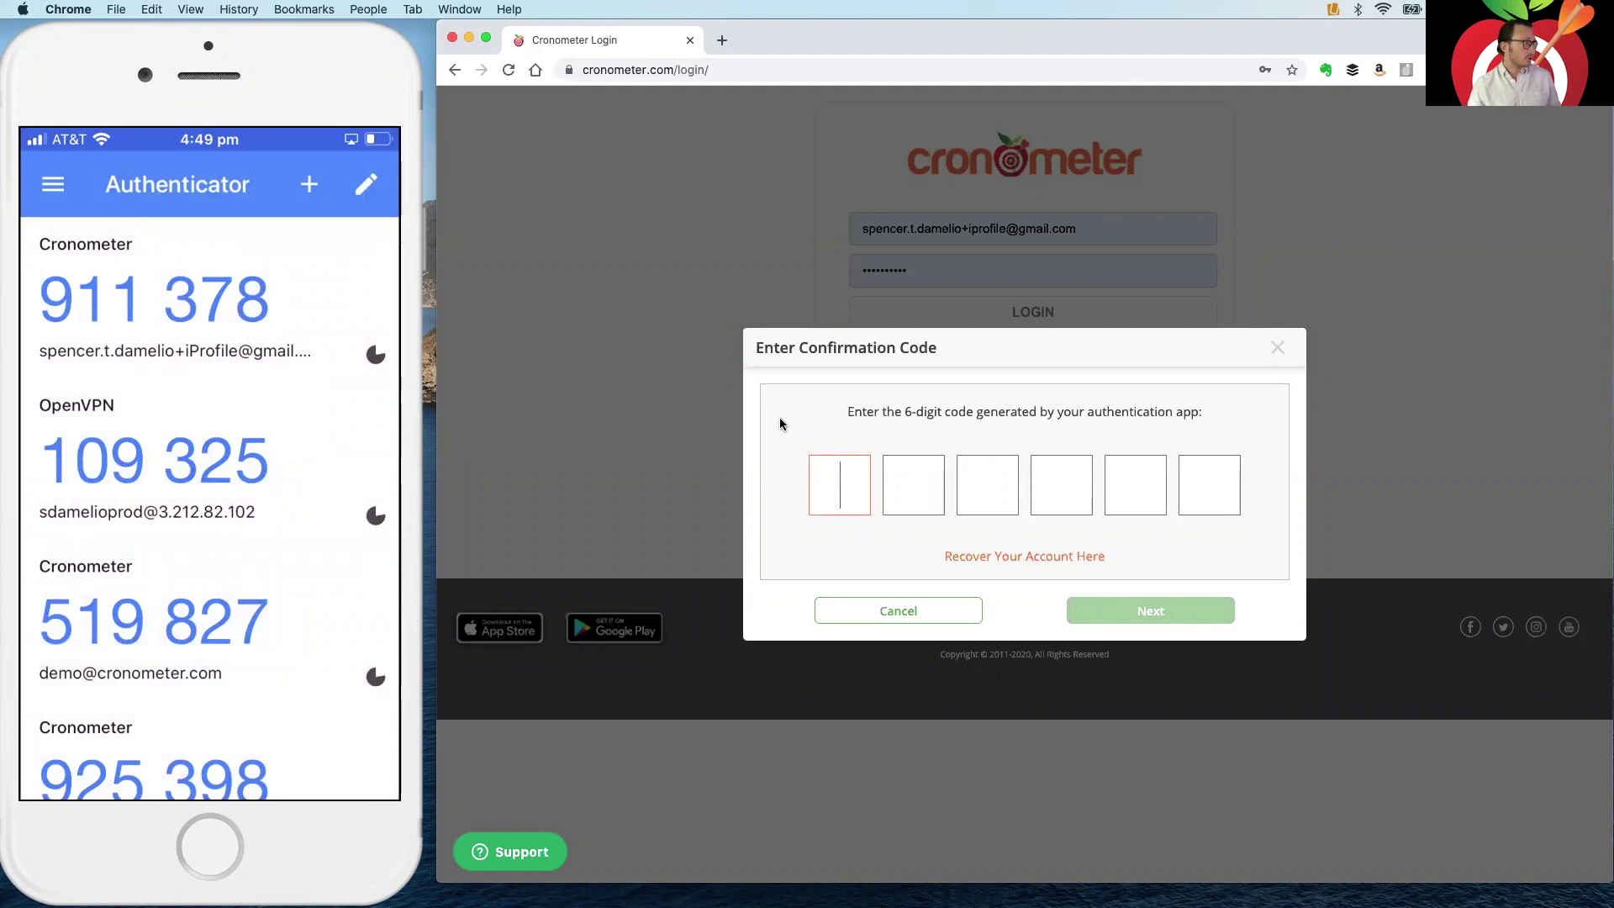
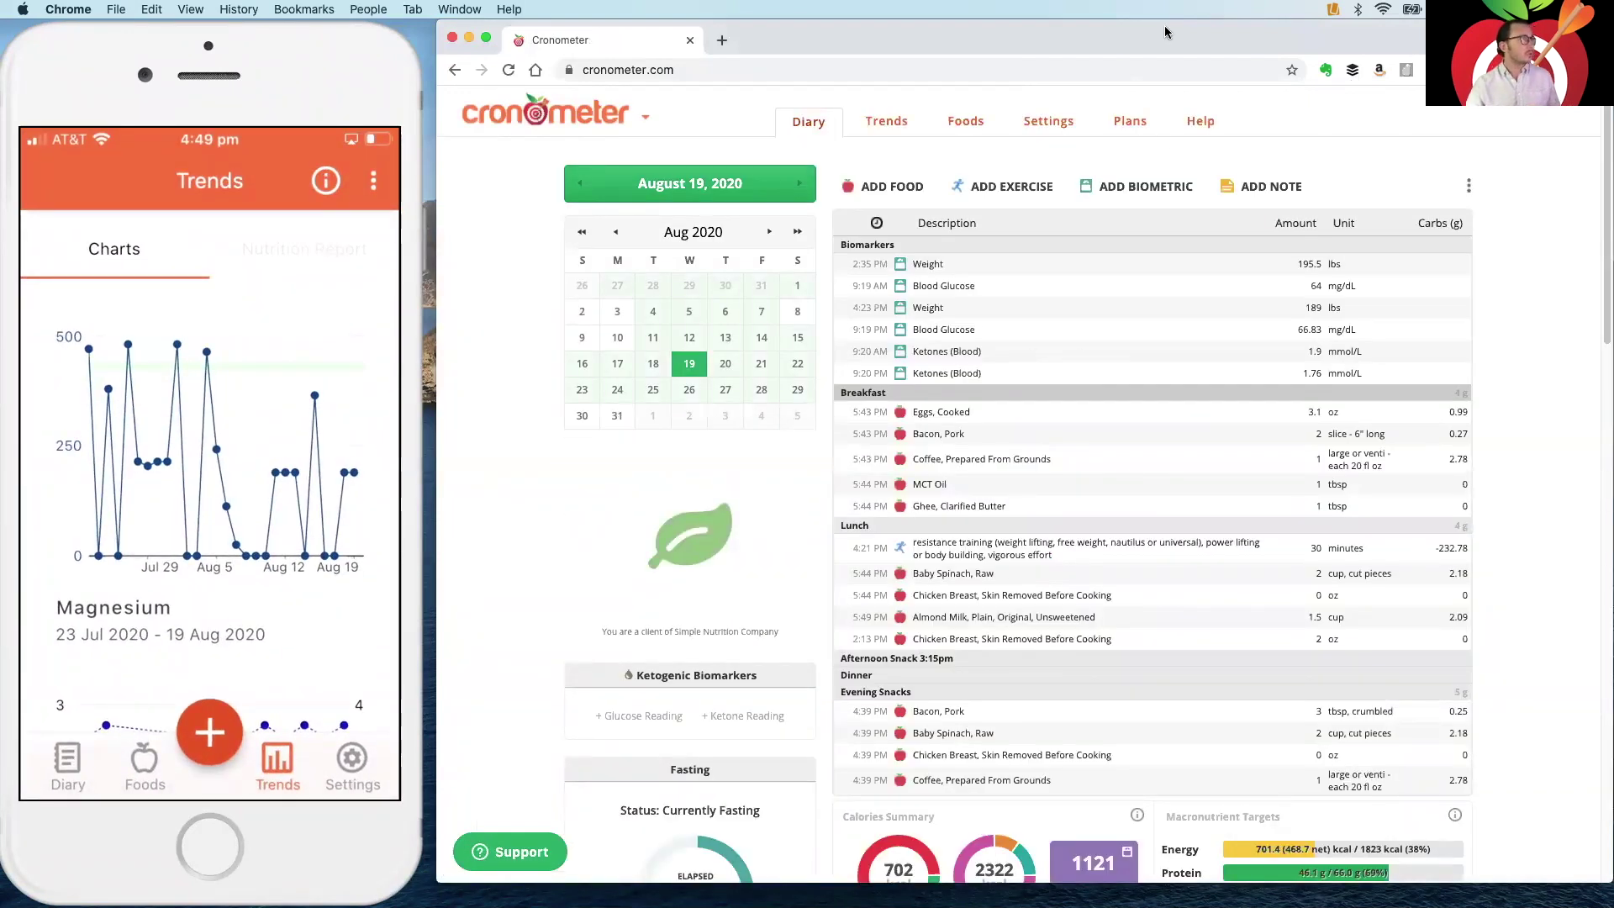
pyautogui.click(1048, 121)
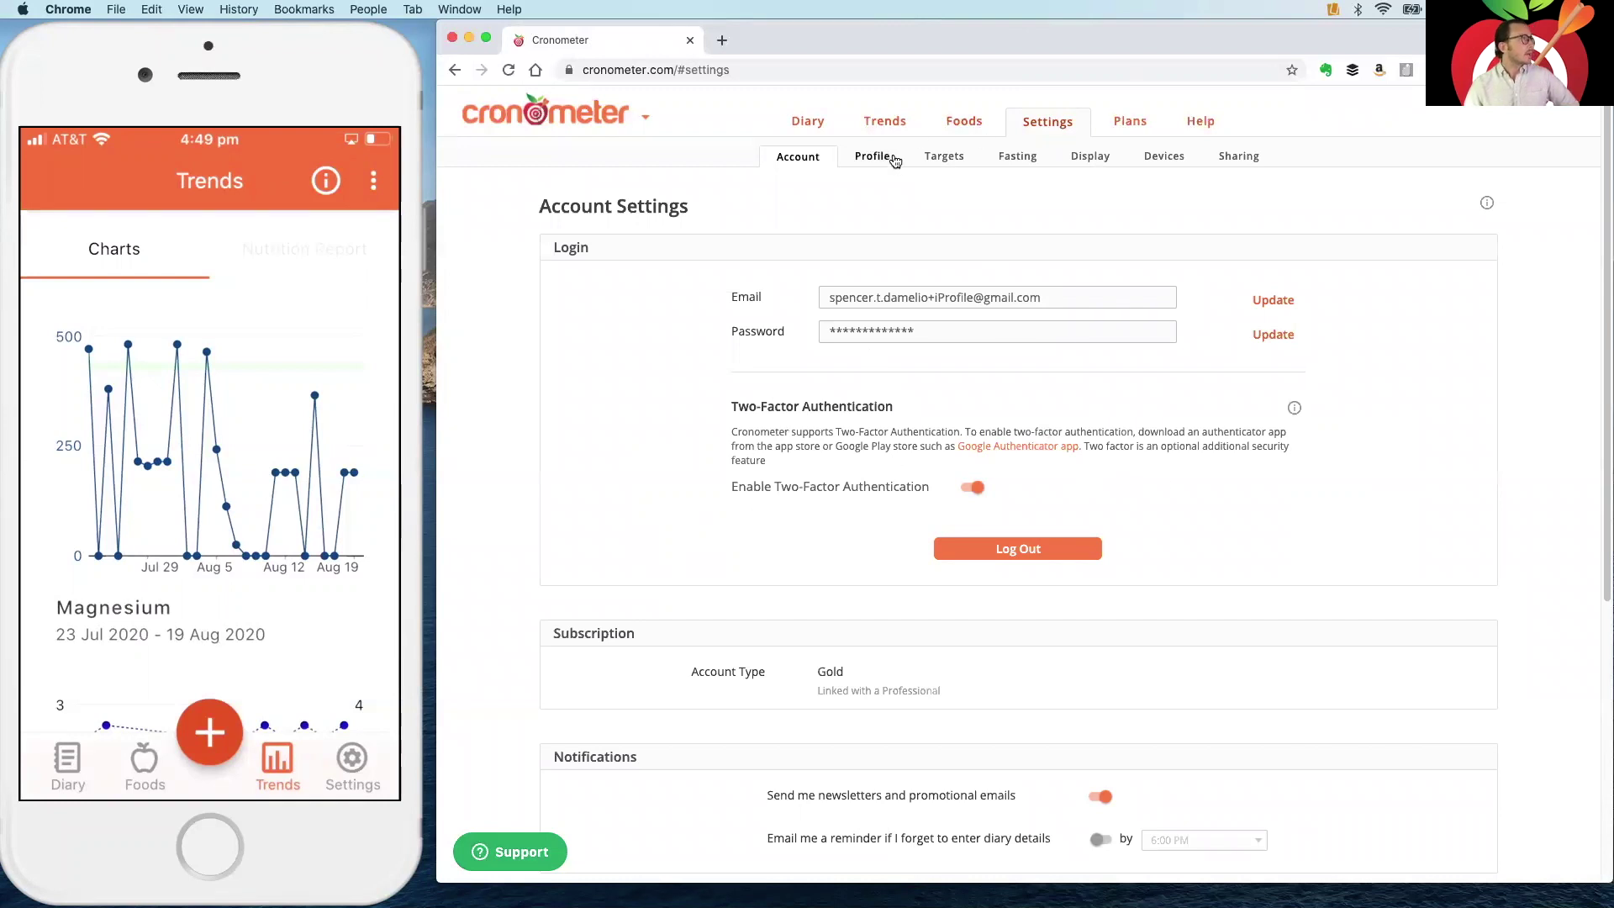
pyautogui.click(1017, 160)
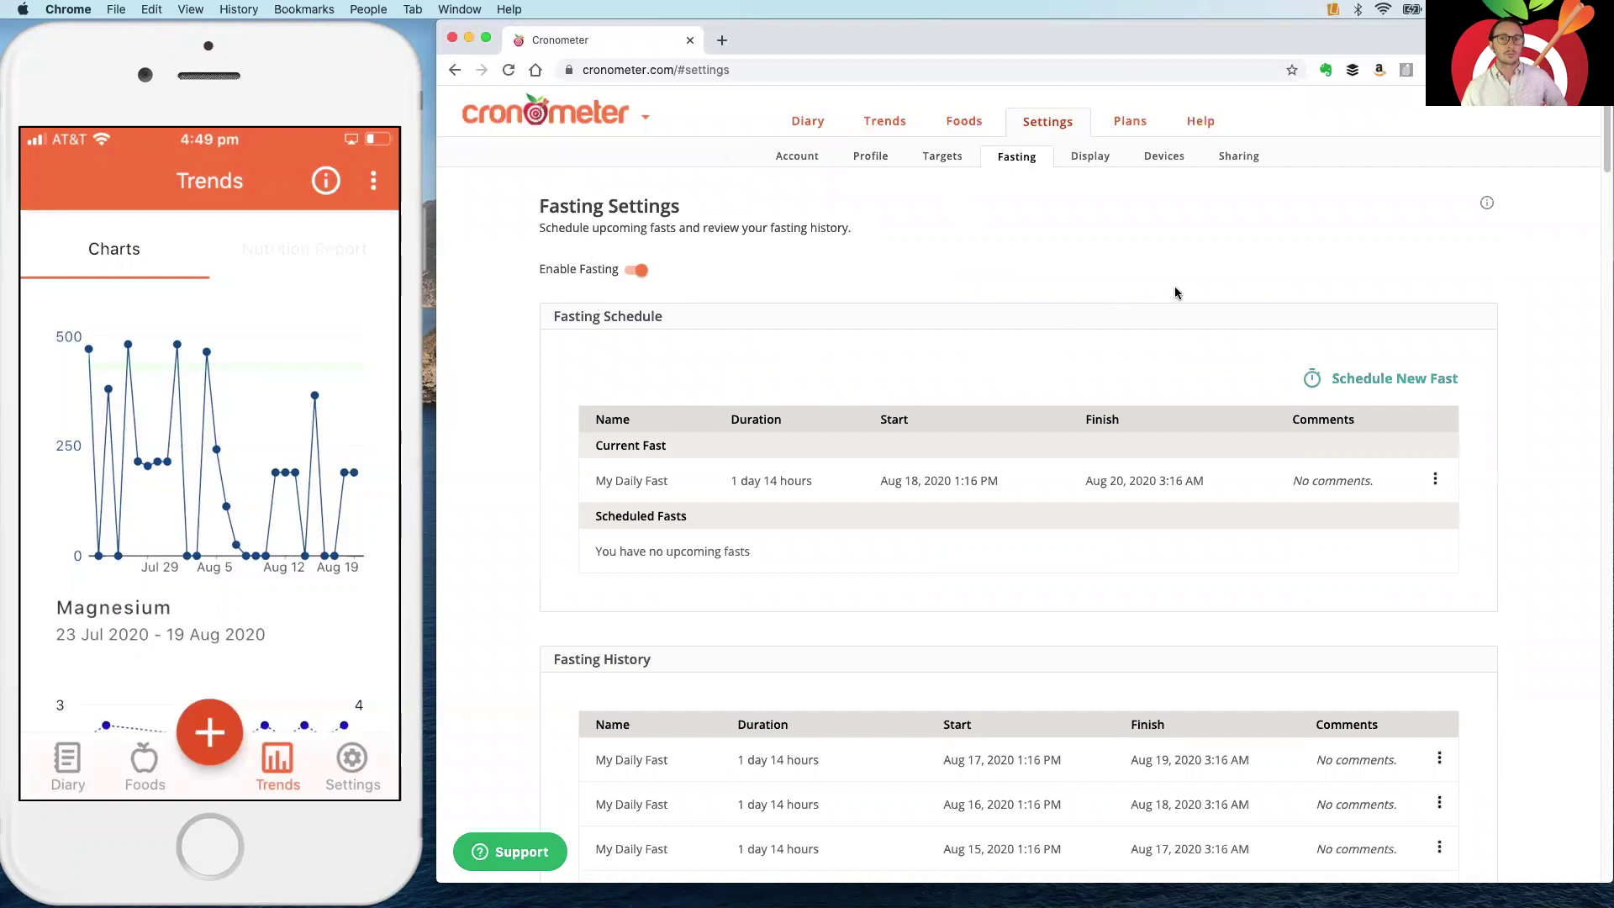
# Step: Start a new fast and try shifting its dates to August 20–21 without applying
pyautogui.click(1395, 379)
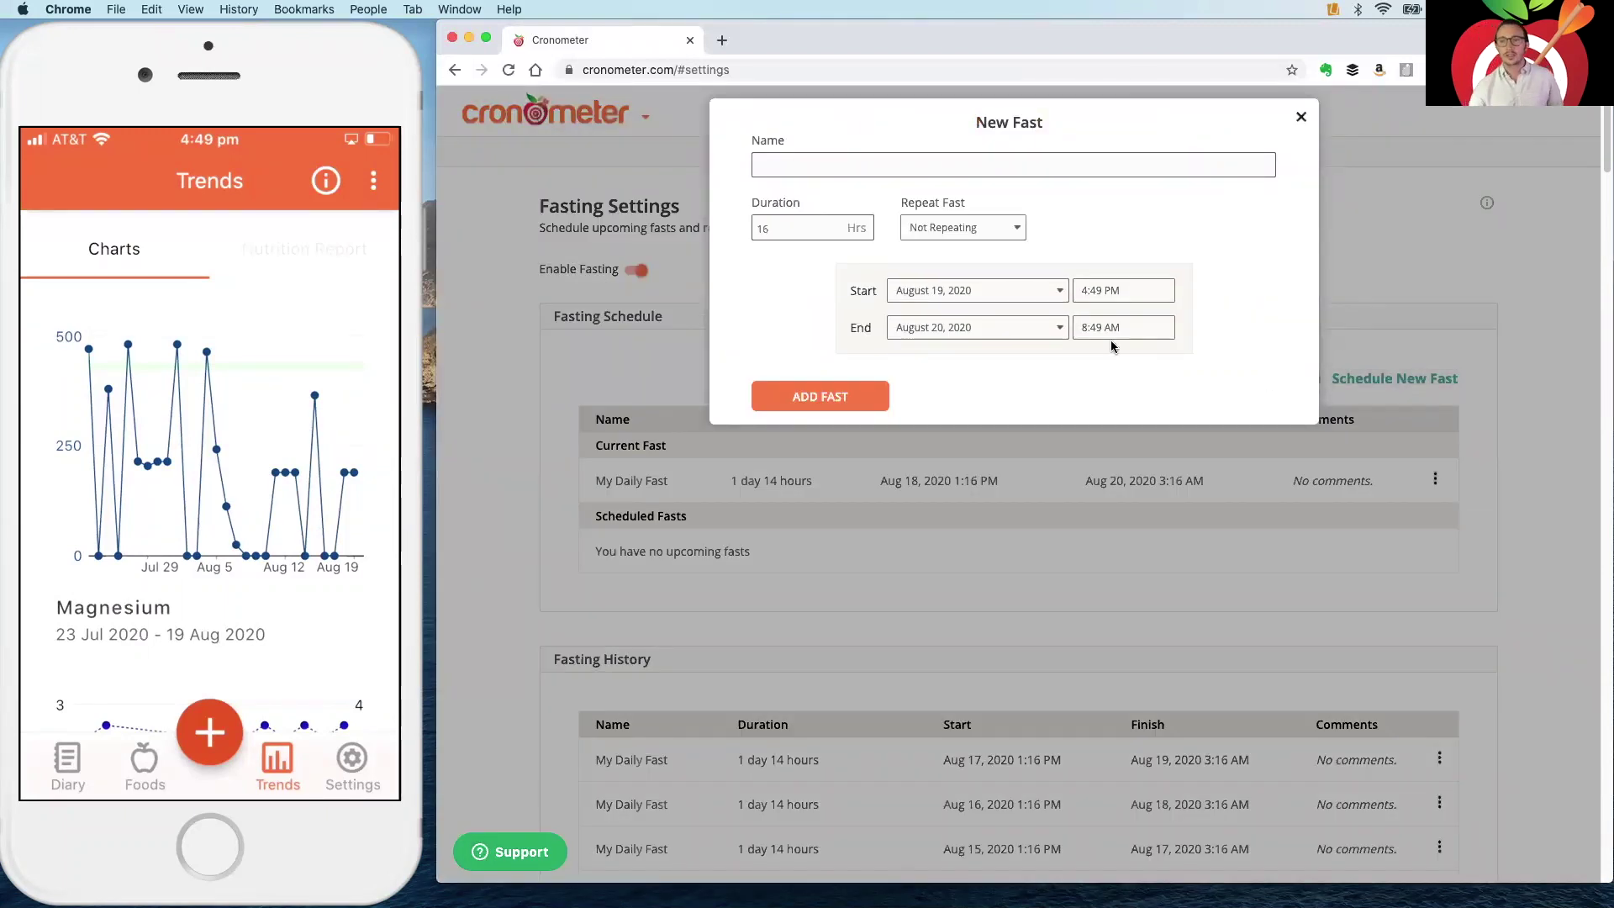
pyautogui.click(796, 233)
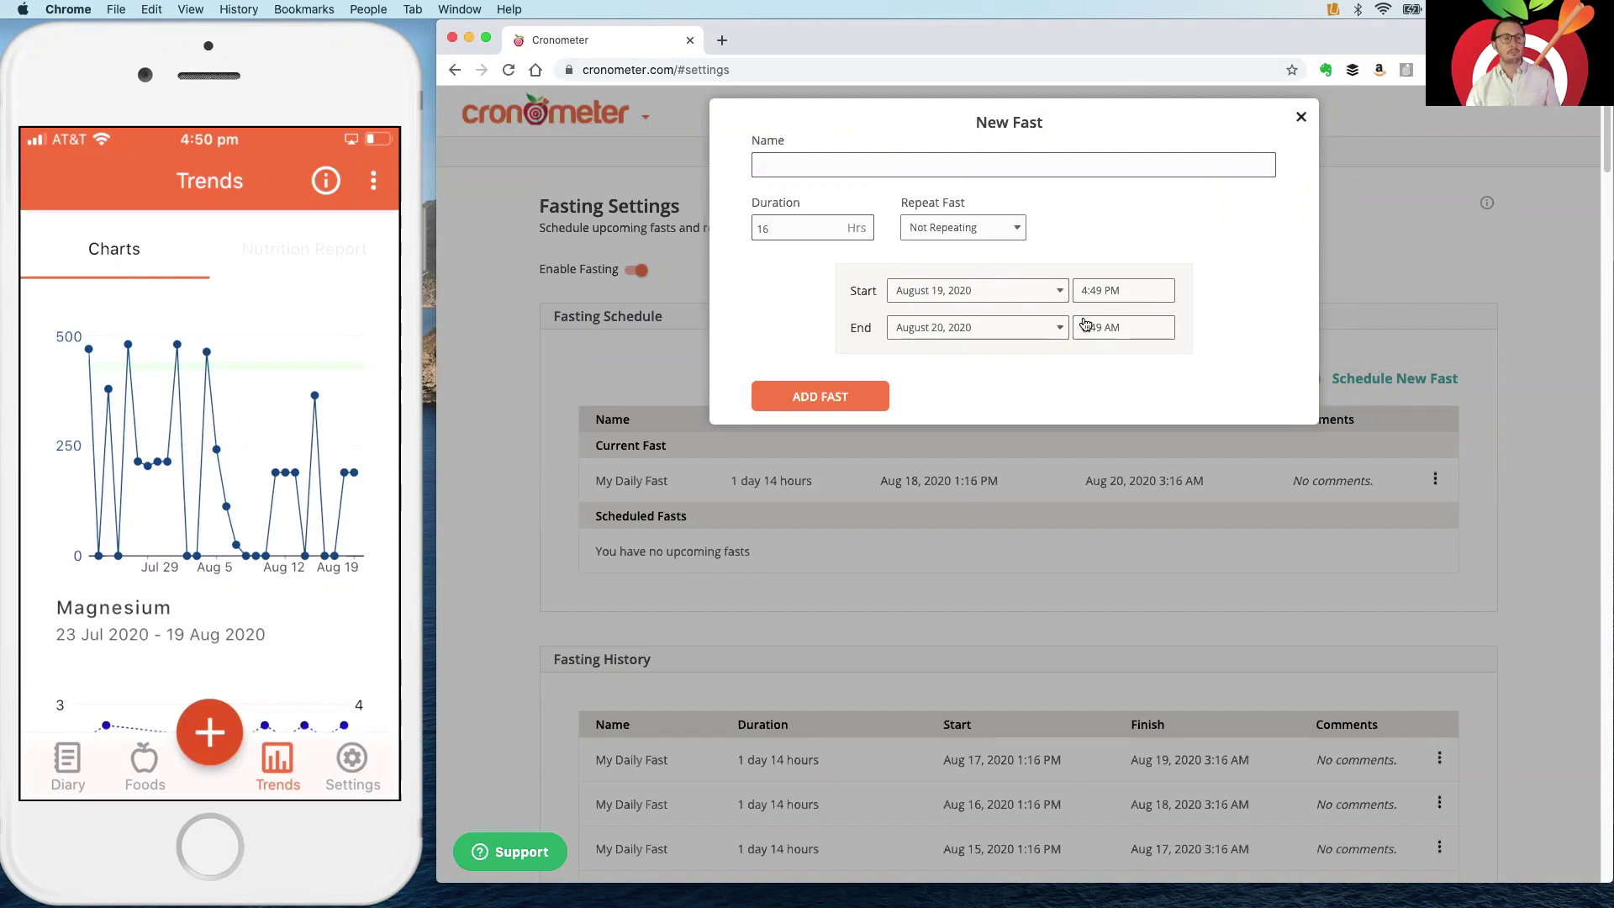
pyautogui.click(1055, 294)
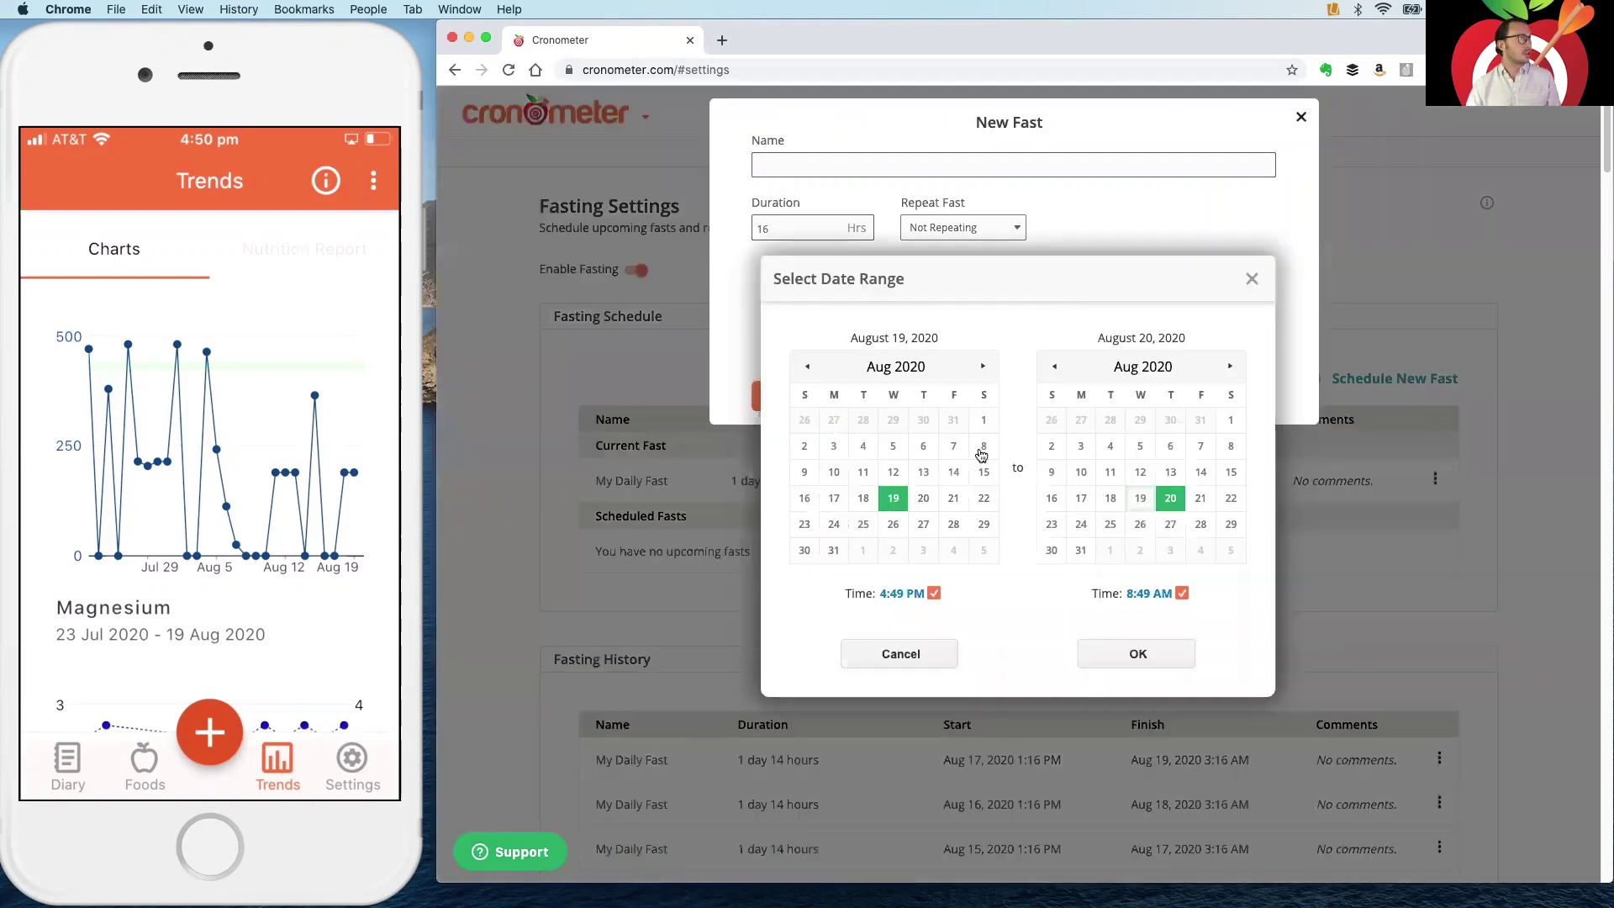
pyautogui.click(923, 497)
pyautogui.click(1201, 498)
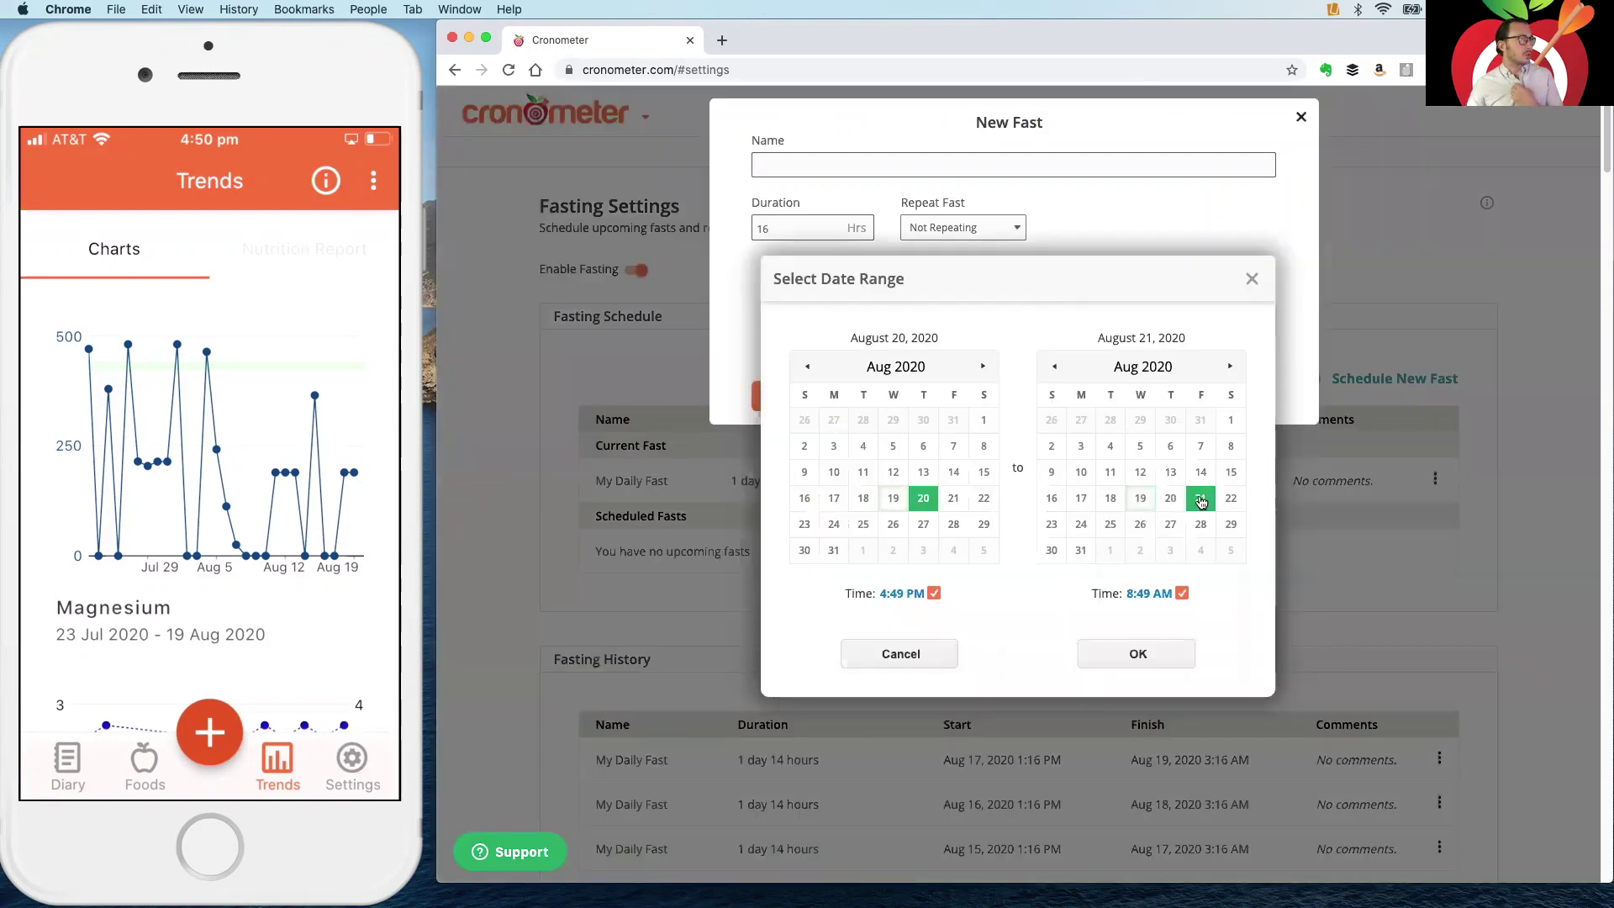
pyautogui.click(1252, 278)
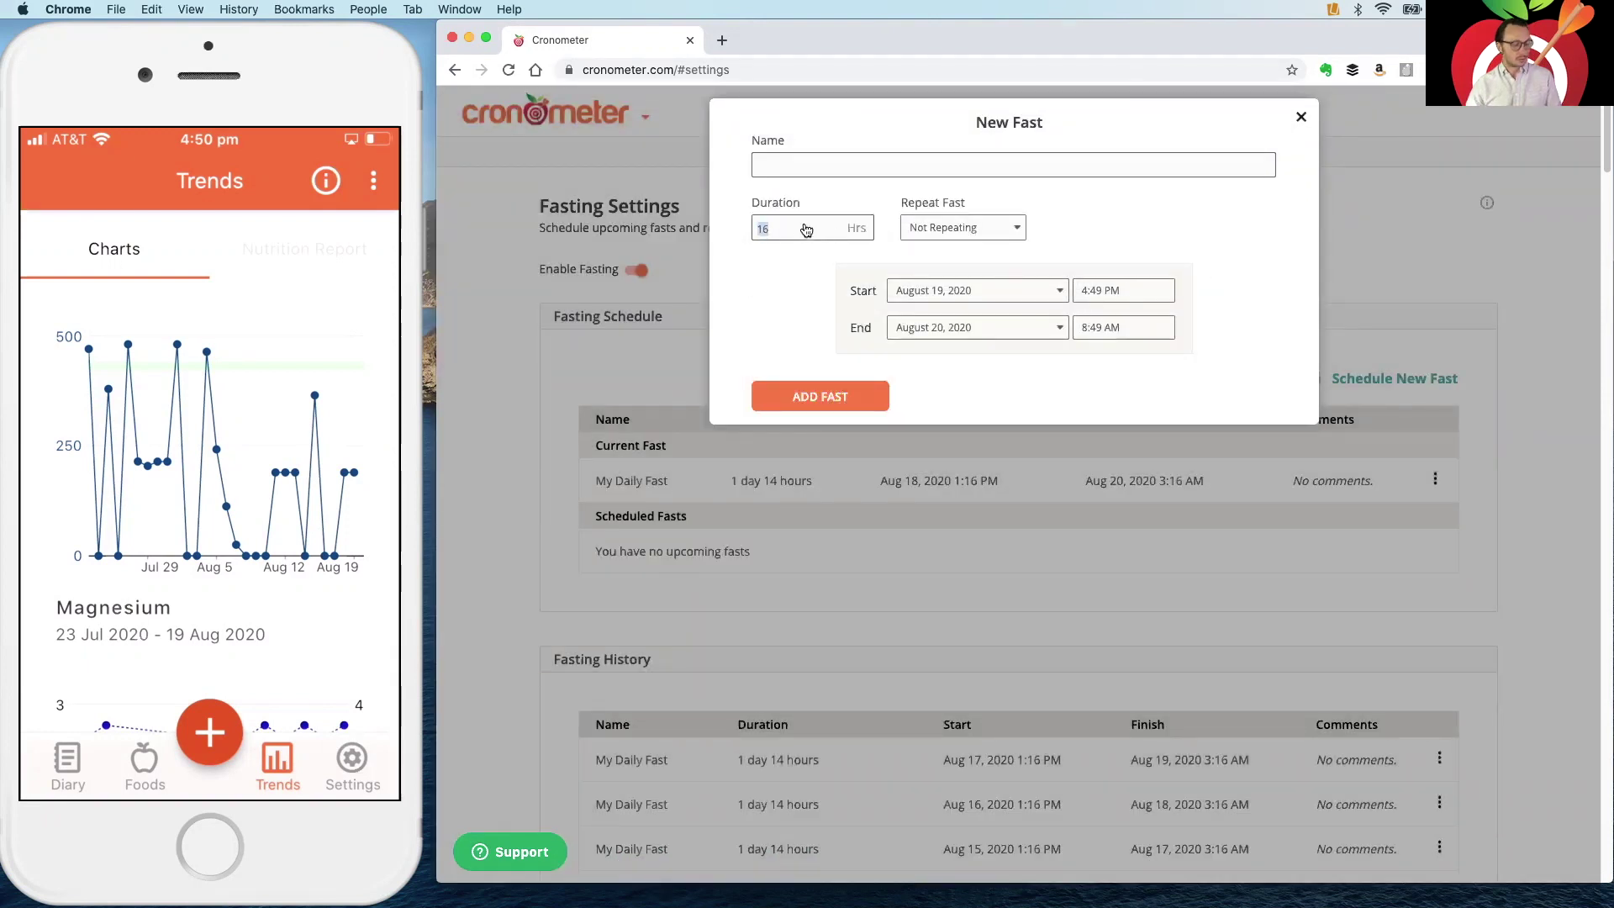
# Step: Try an 18-hour duration, then discard the form and reopen a fresh 16-hour one
pyautogui.write('18')
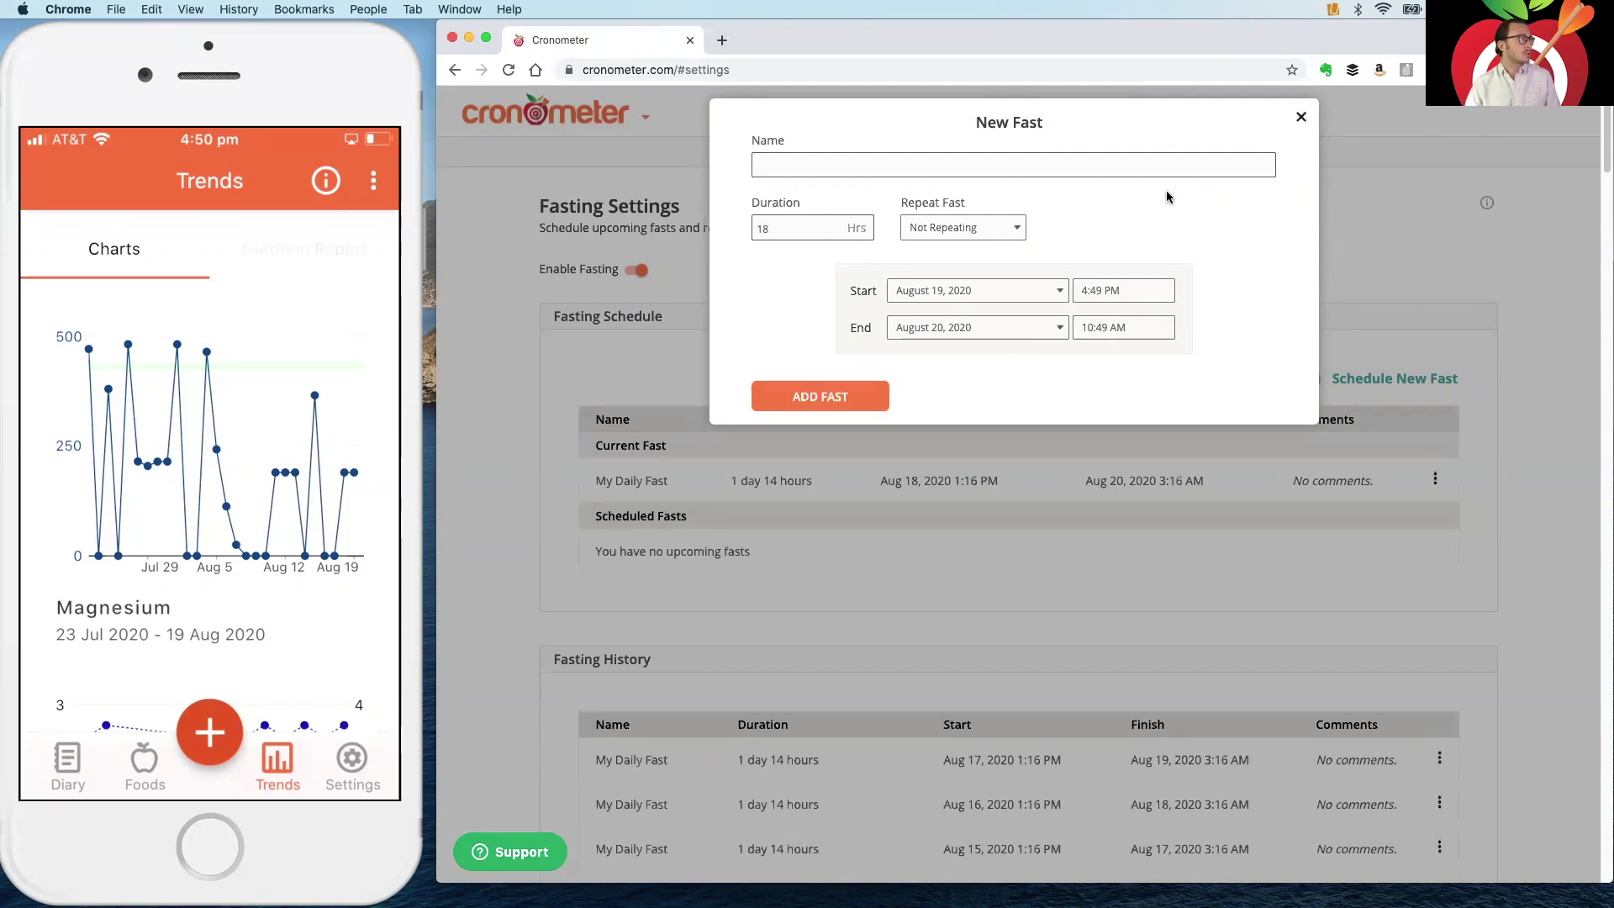
pyautogui.click(1301, 117)
pyautogui.click(1353, 378)
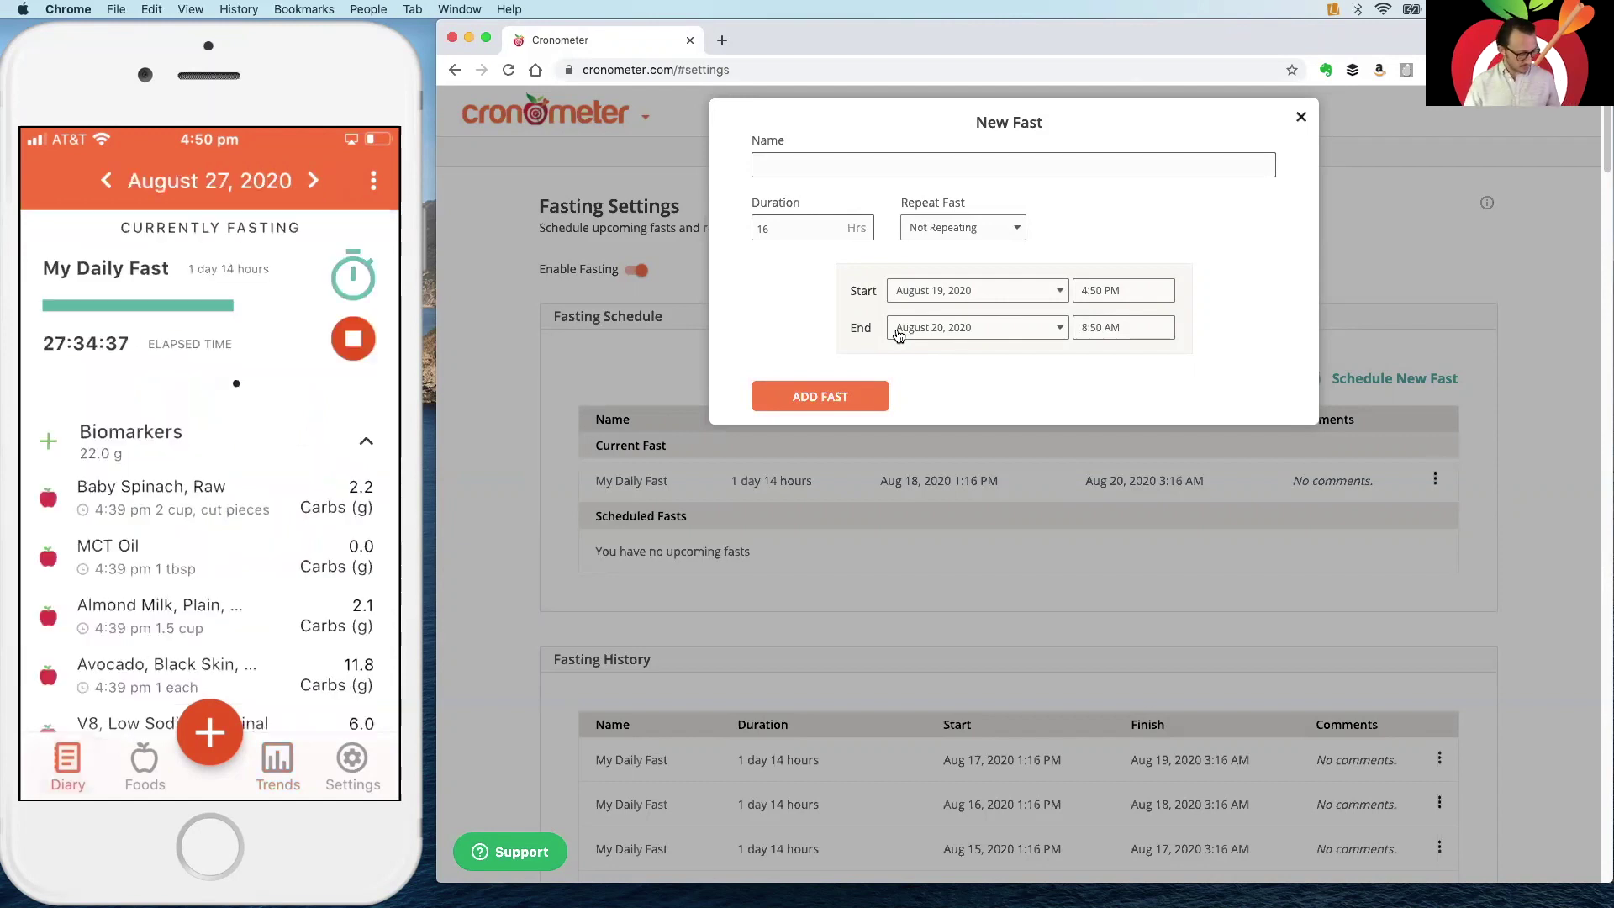
# Step: Set a 15-hour fast starting August 19 at 7:50 PM
pyautogui.click(215, 744)
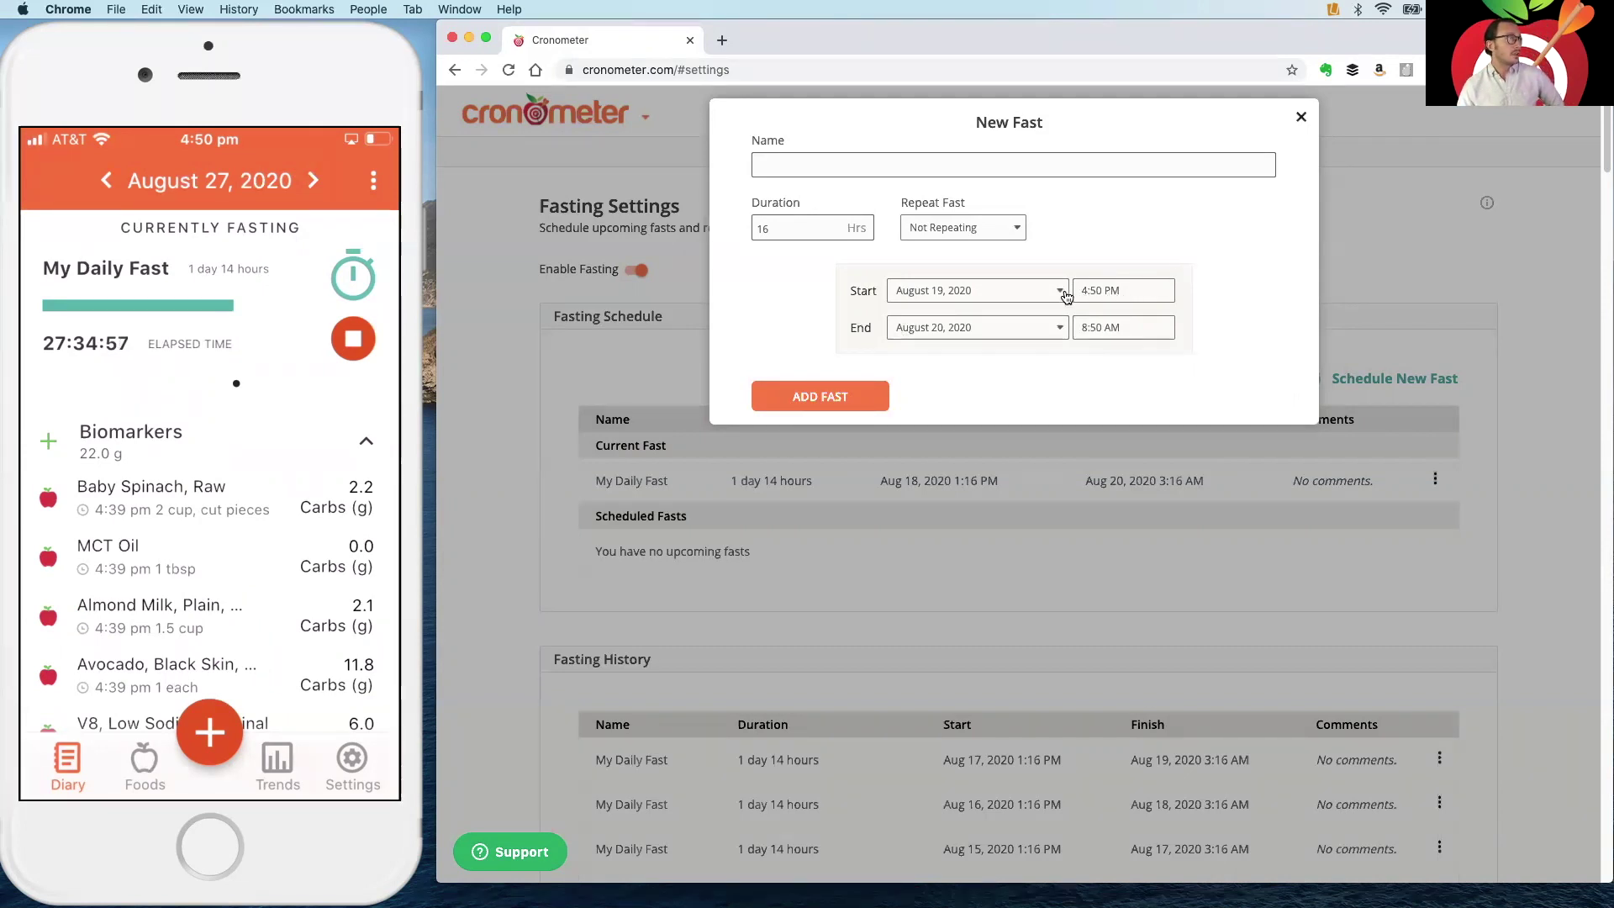
pyautogui.doubleClick(784, 235)
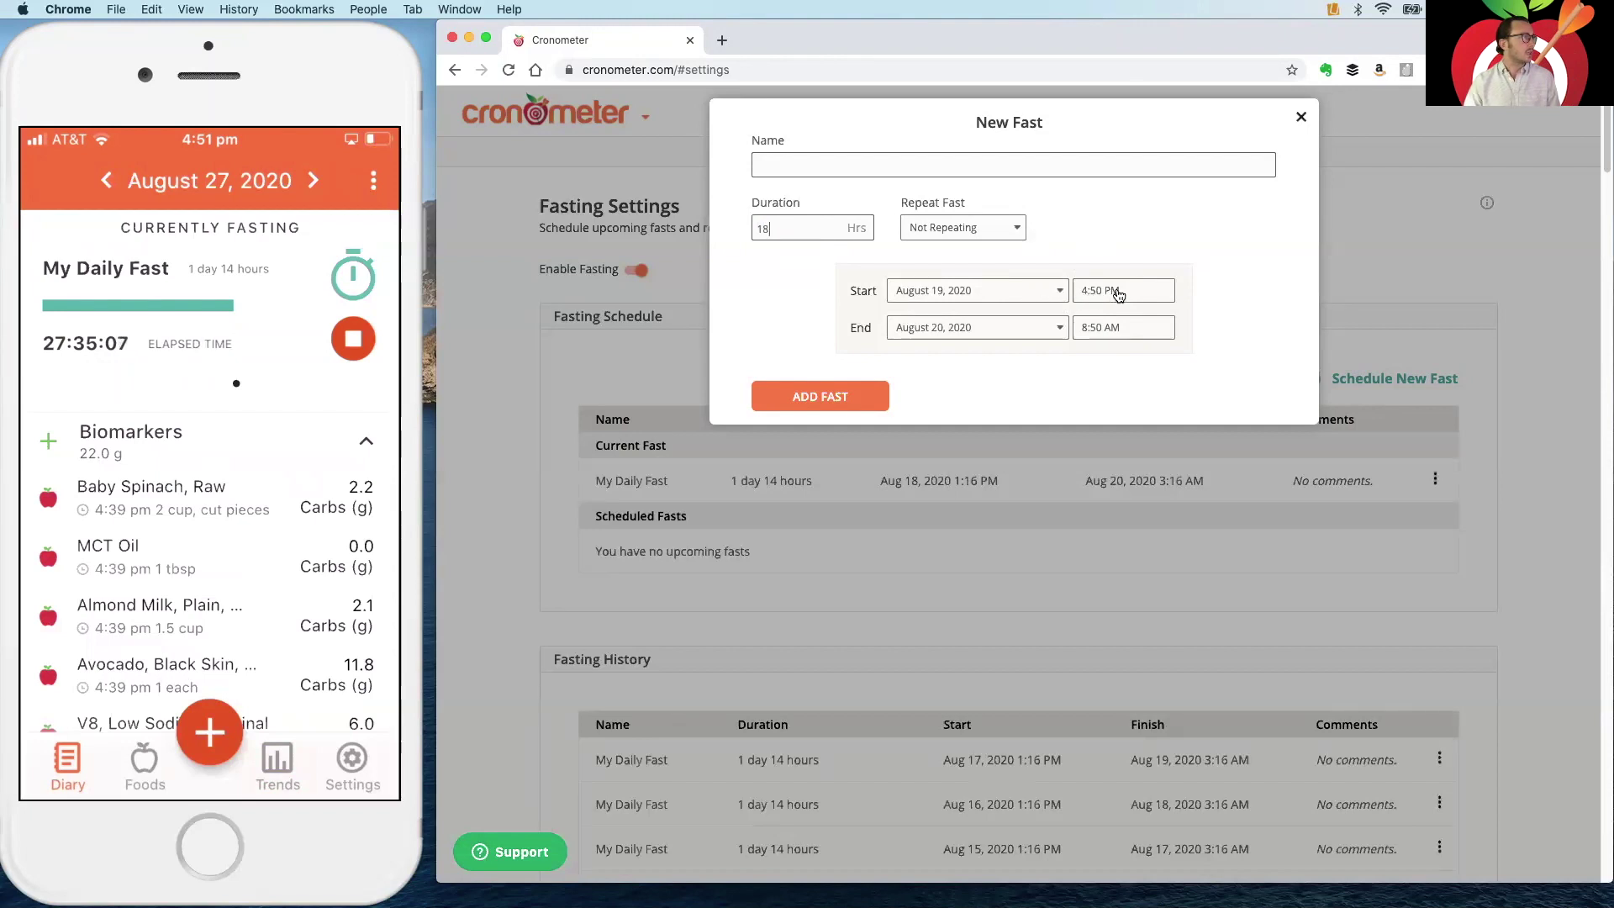
pyautogui.click(1125, 294)
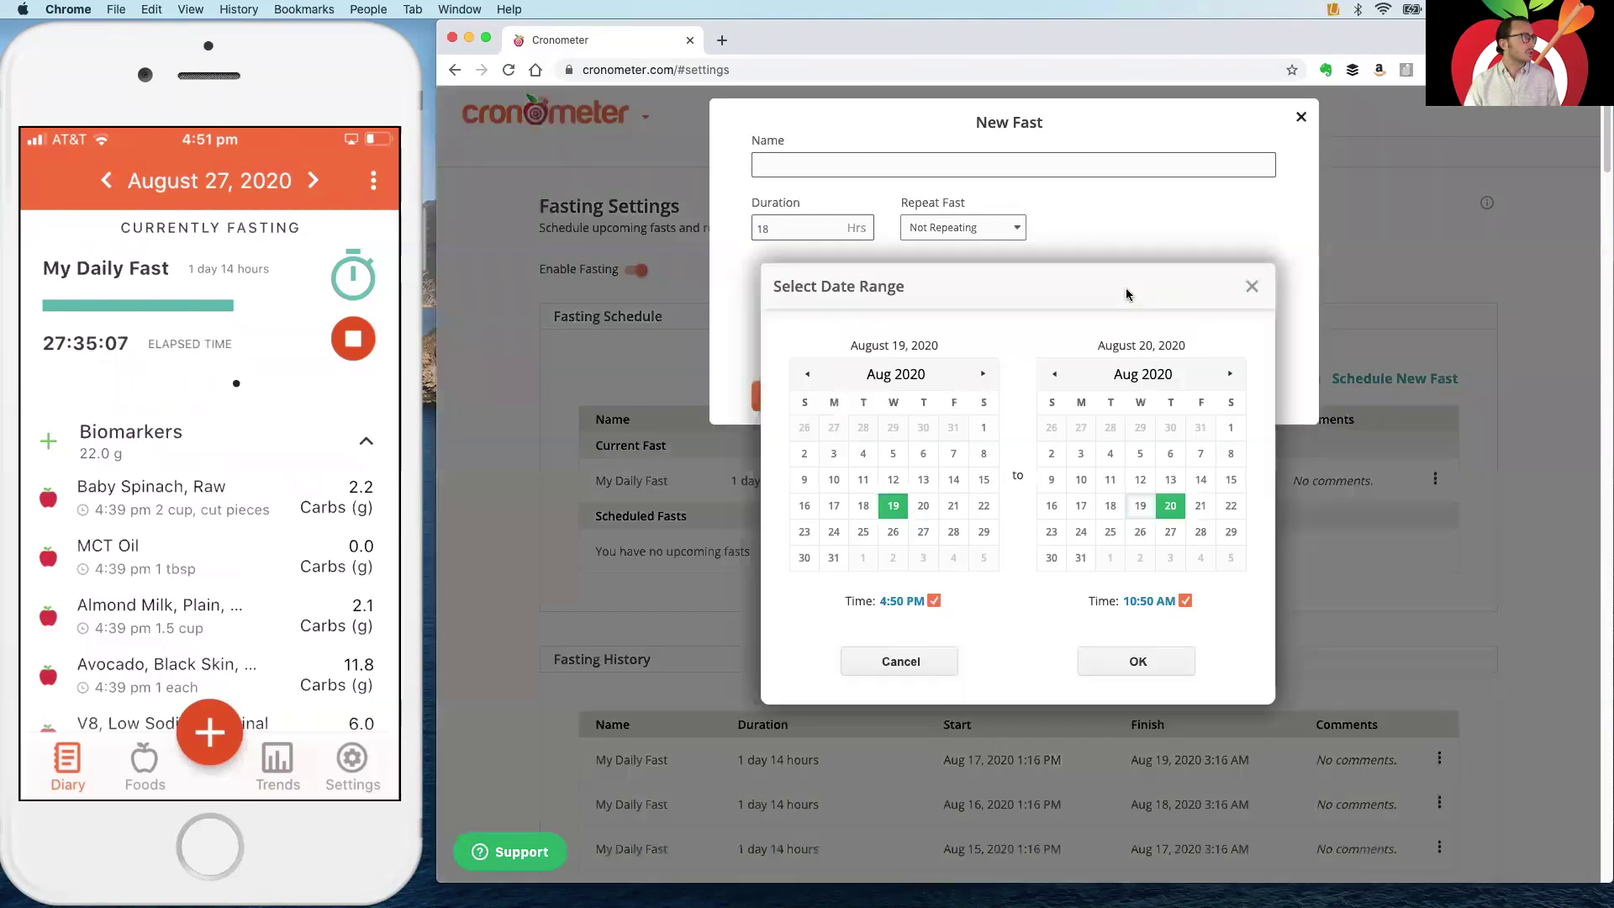
pyautogui.click(901, 602)
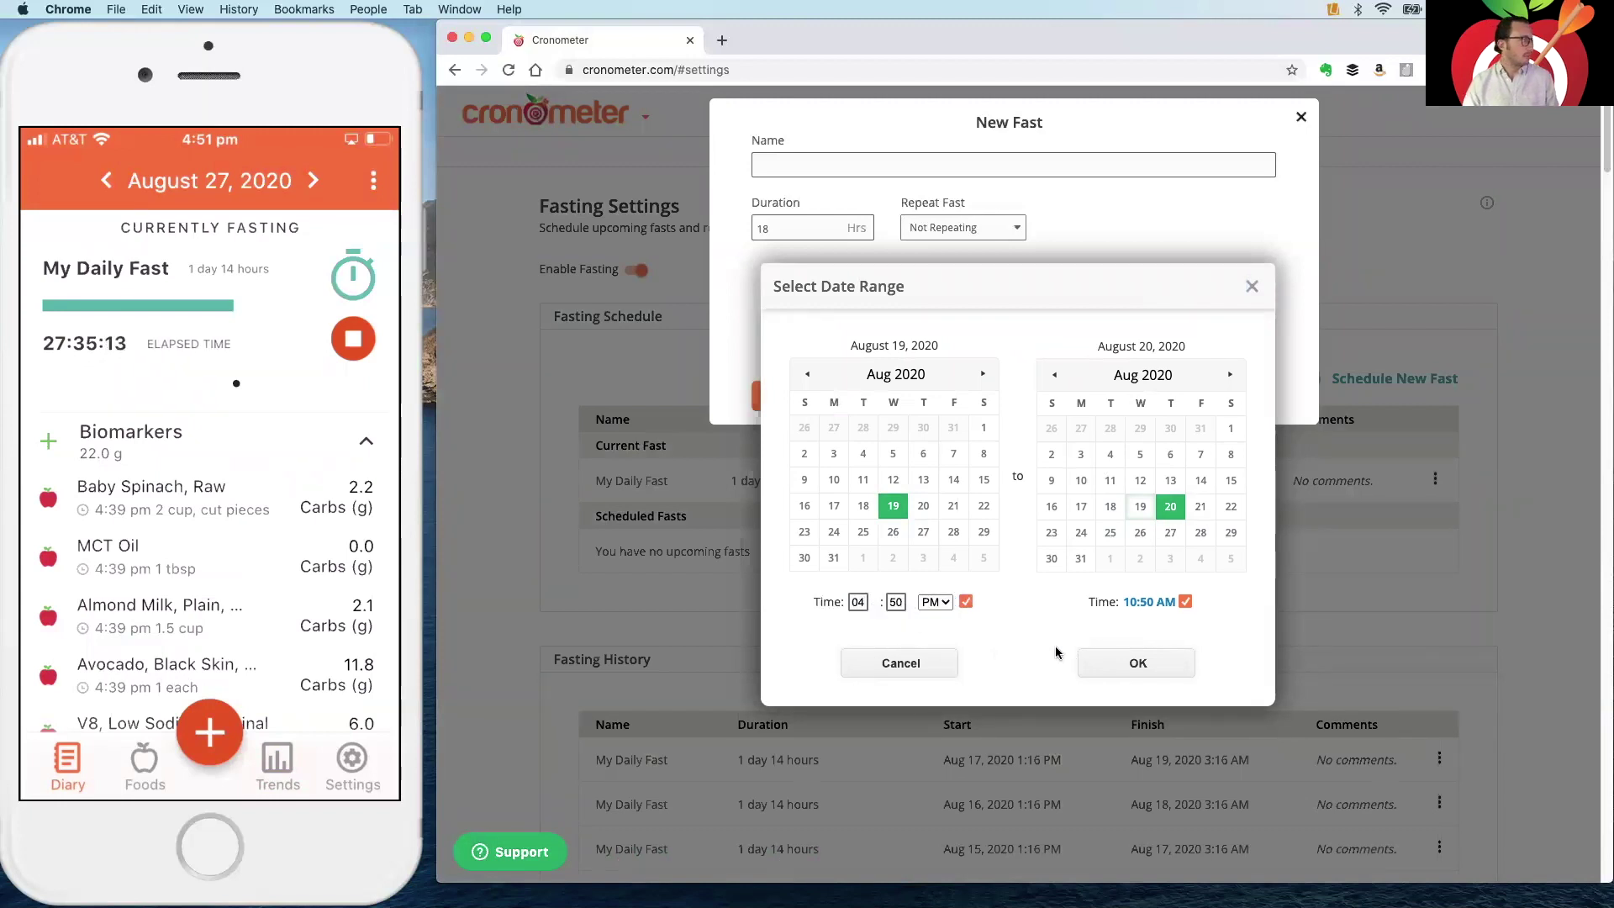
pyautogui.write('07')
pyautogui.click(1137, 663)
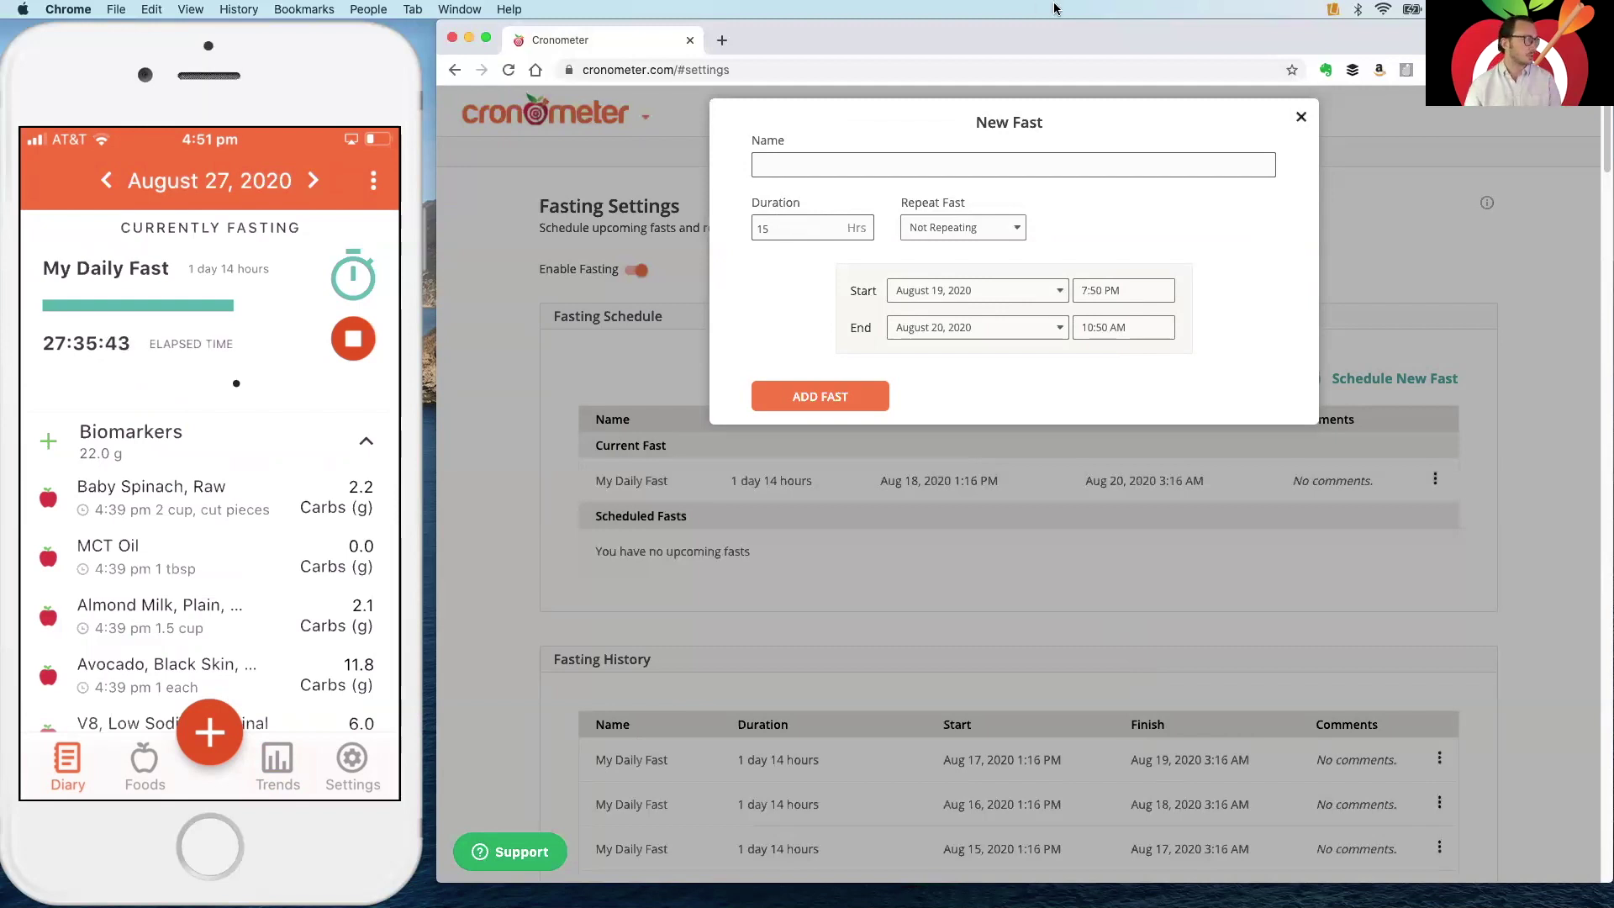
# Step: Keep the fast non-repeating and close the New Fast form without adding it
pyautogui.click(975, 238)
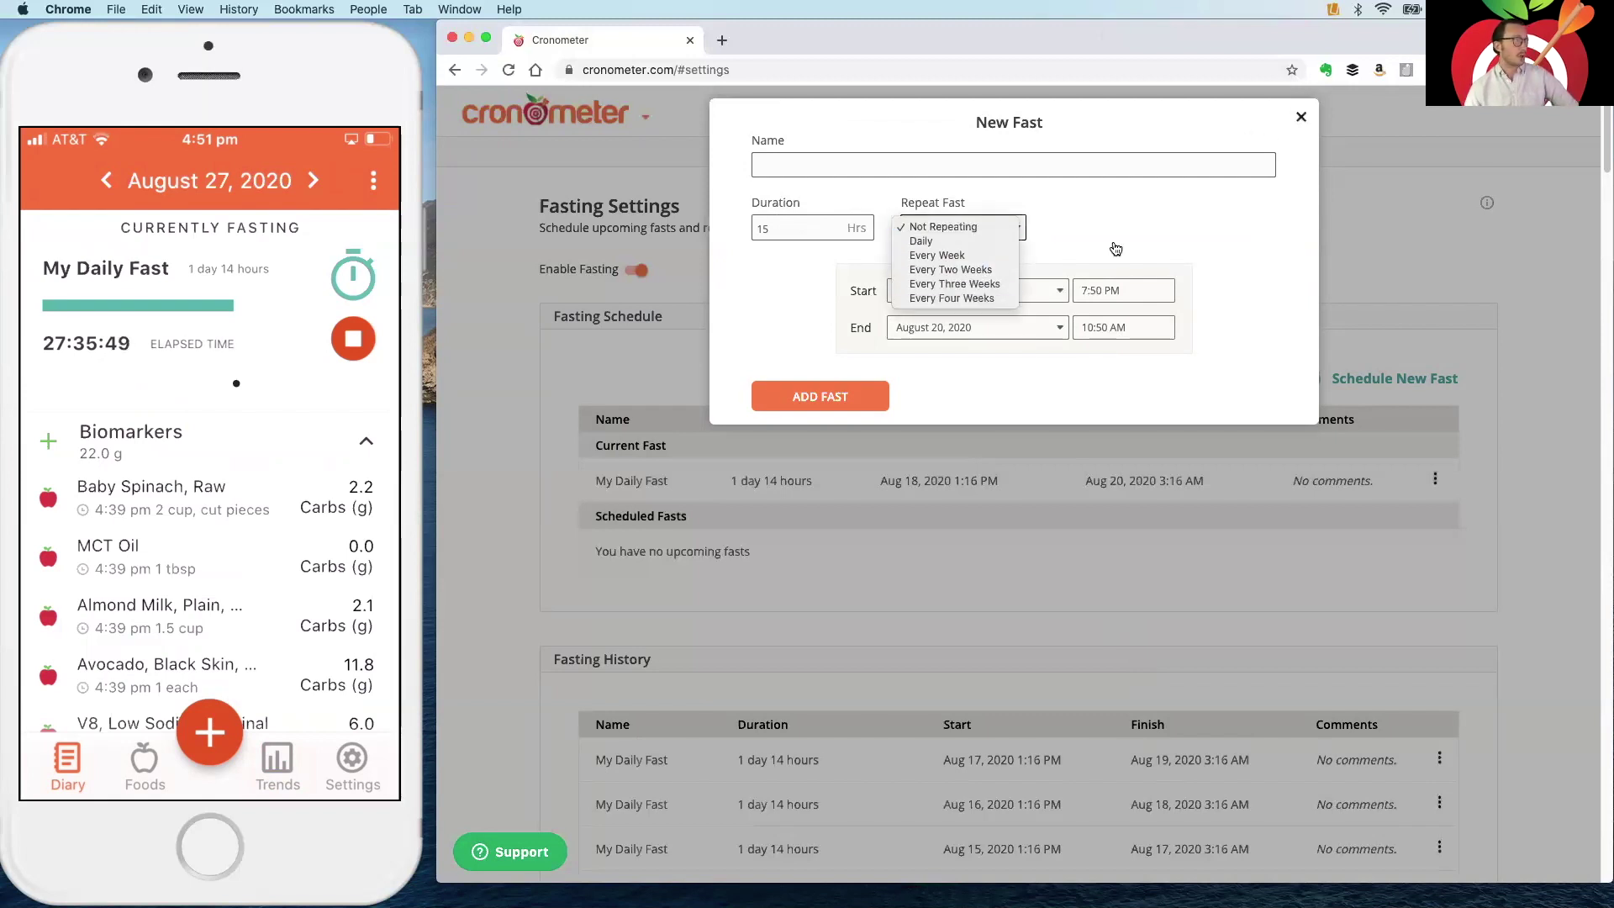
pyautogui.click(1298, 119)
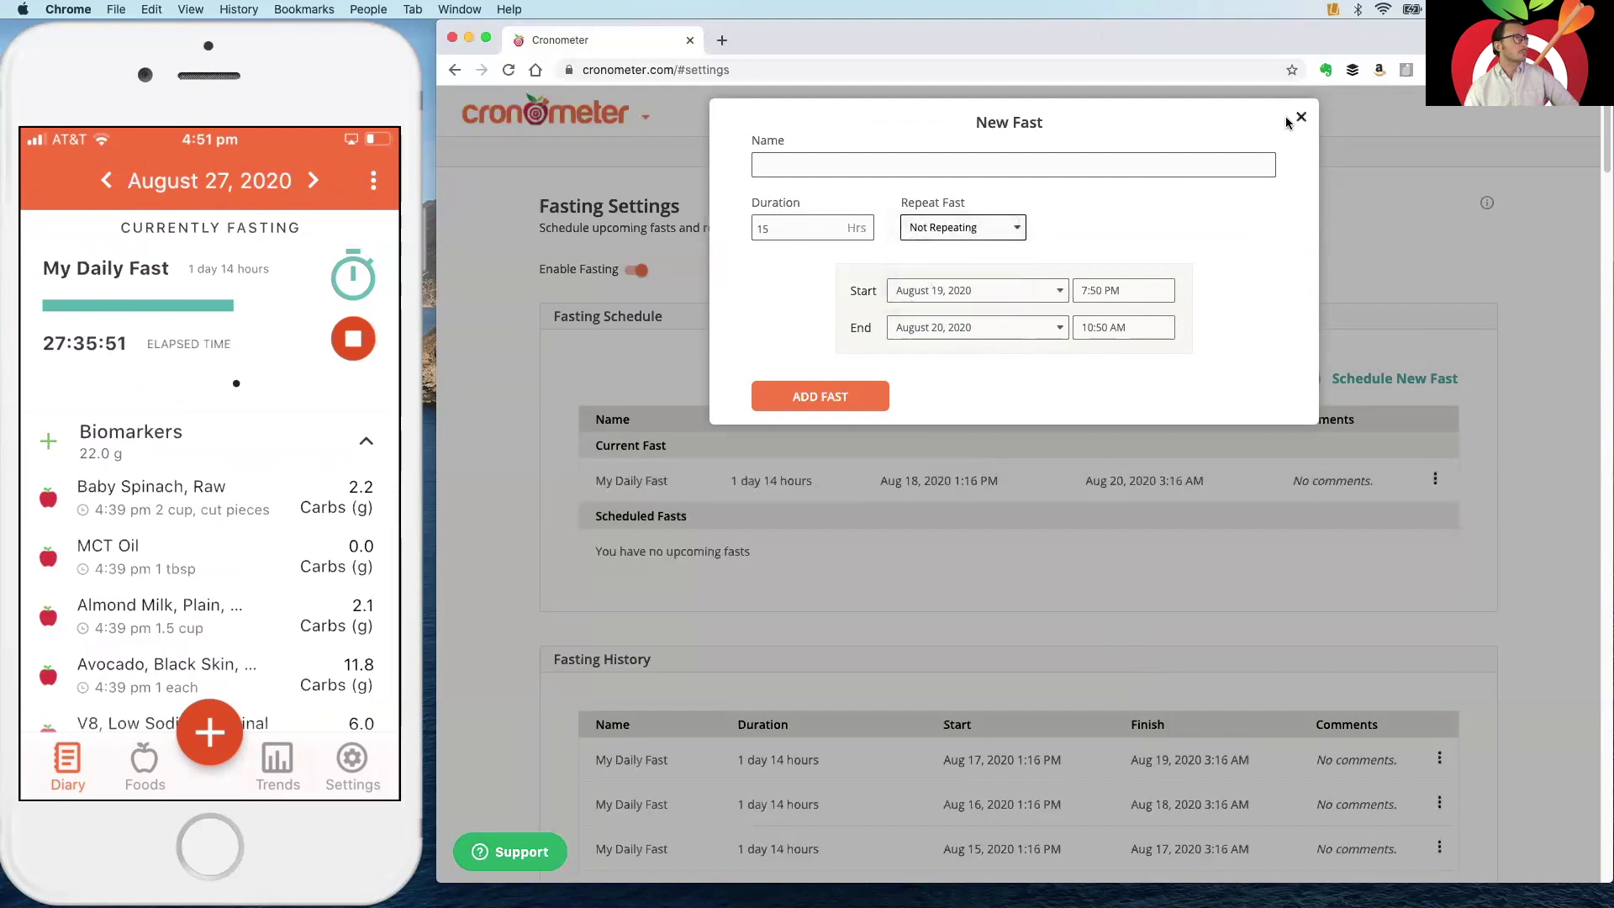
pyautogui.click(1300, 121)
# Step: Scroll through the Fasting History list, then go to the Sharing settings
pyautogui.scroll(-6, 1351, 535)
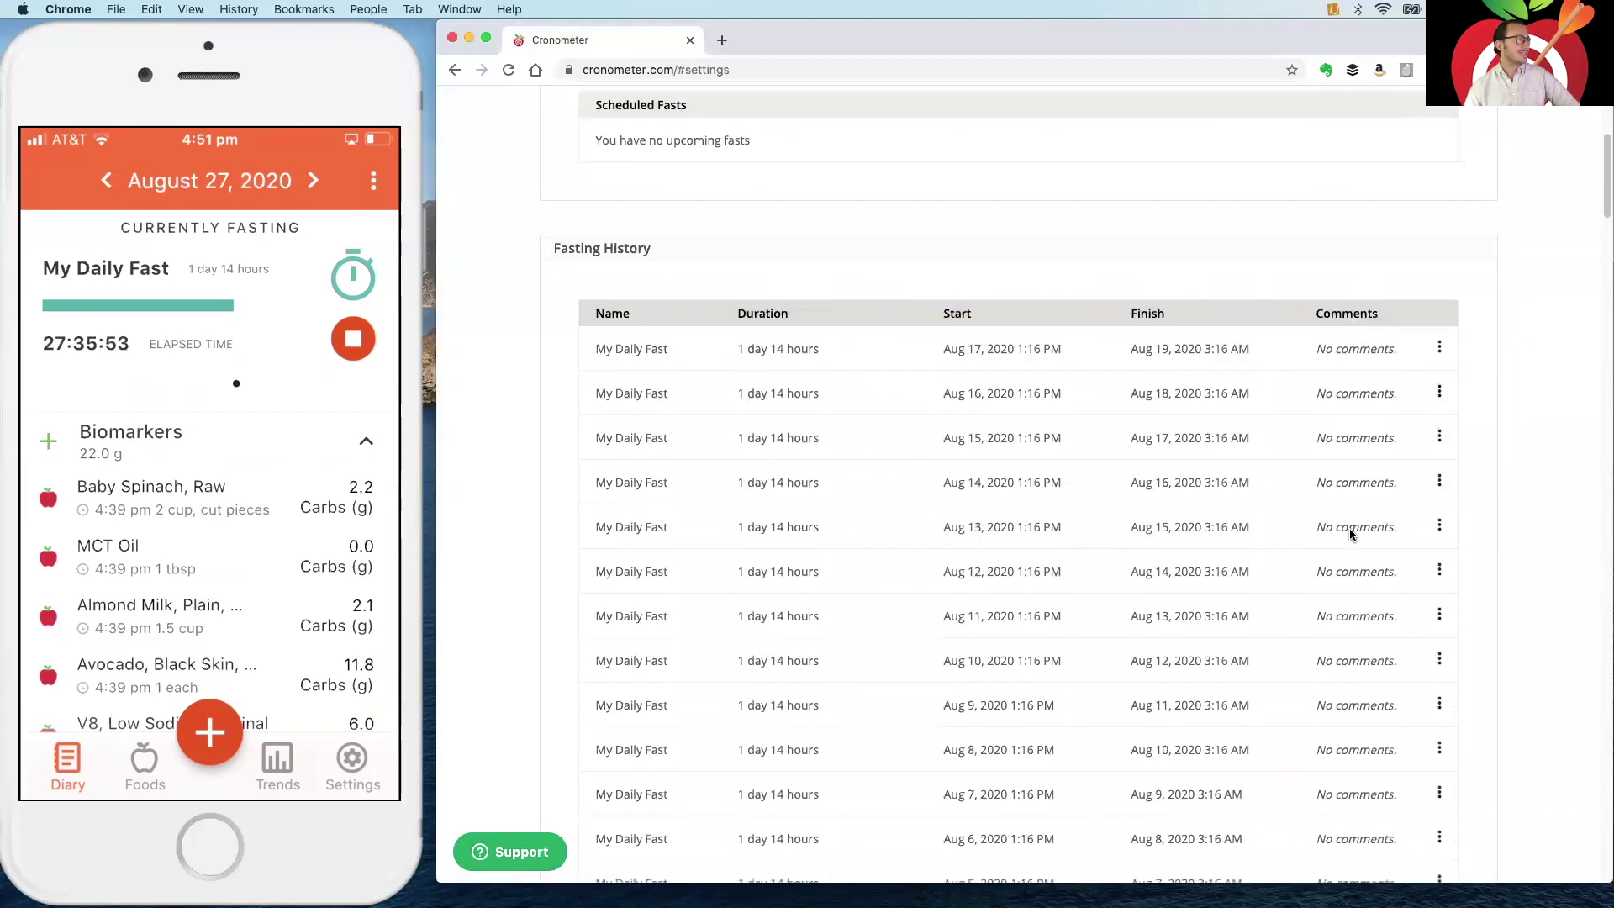
pyautogui.scroll(-20, 1351, 534)
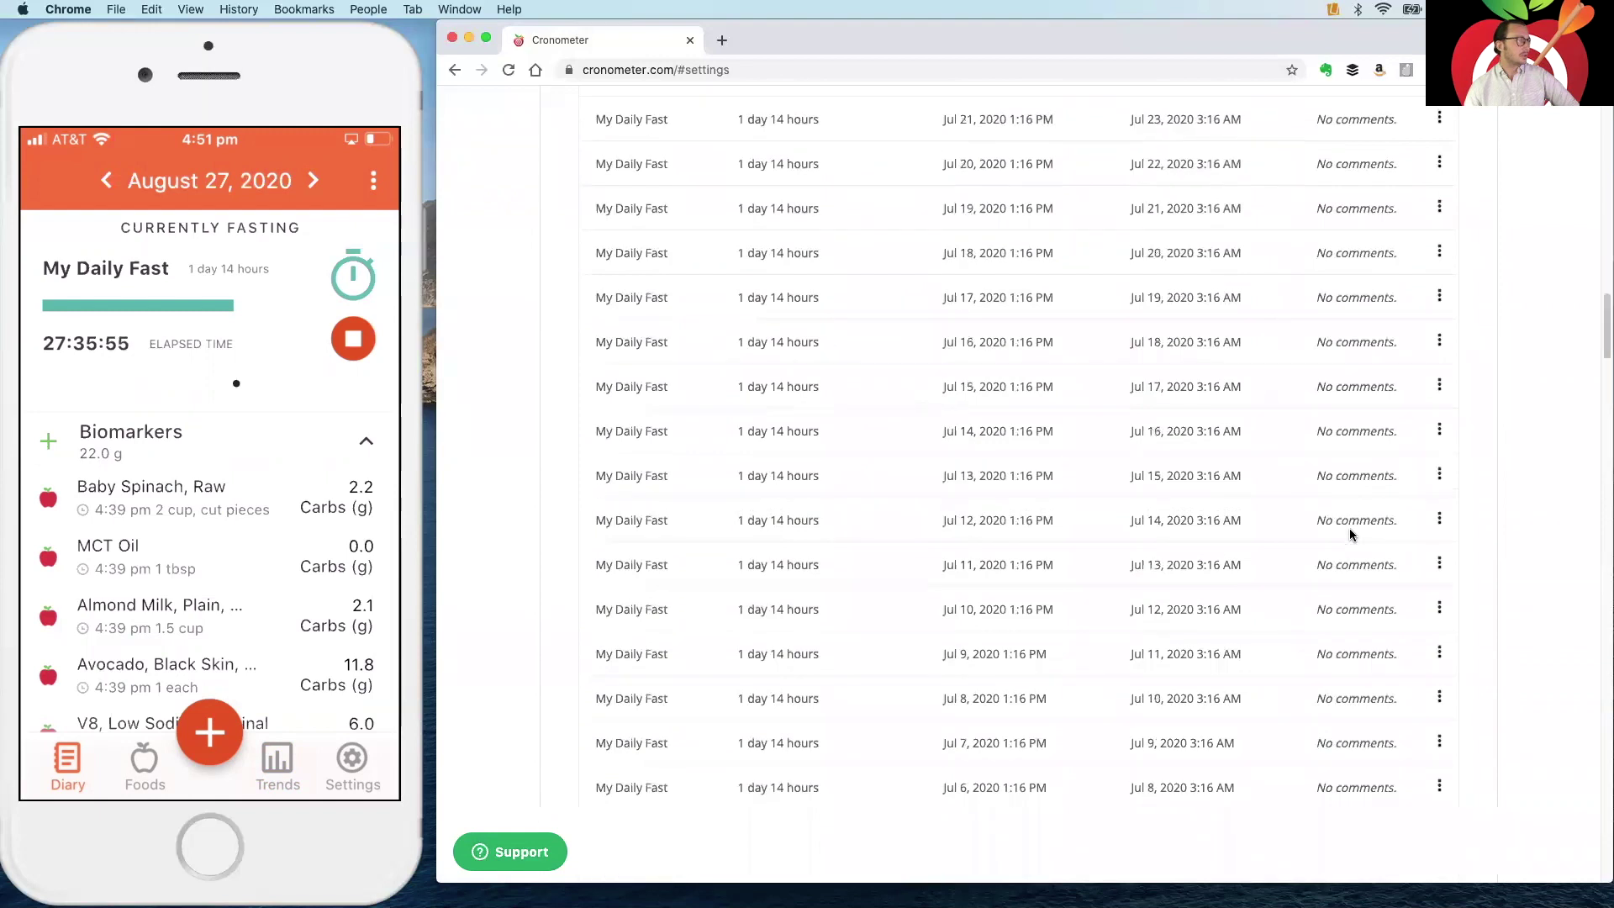
pyautogui.scroll(20, 1351, 535)
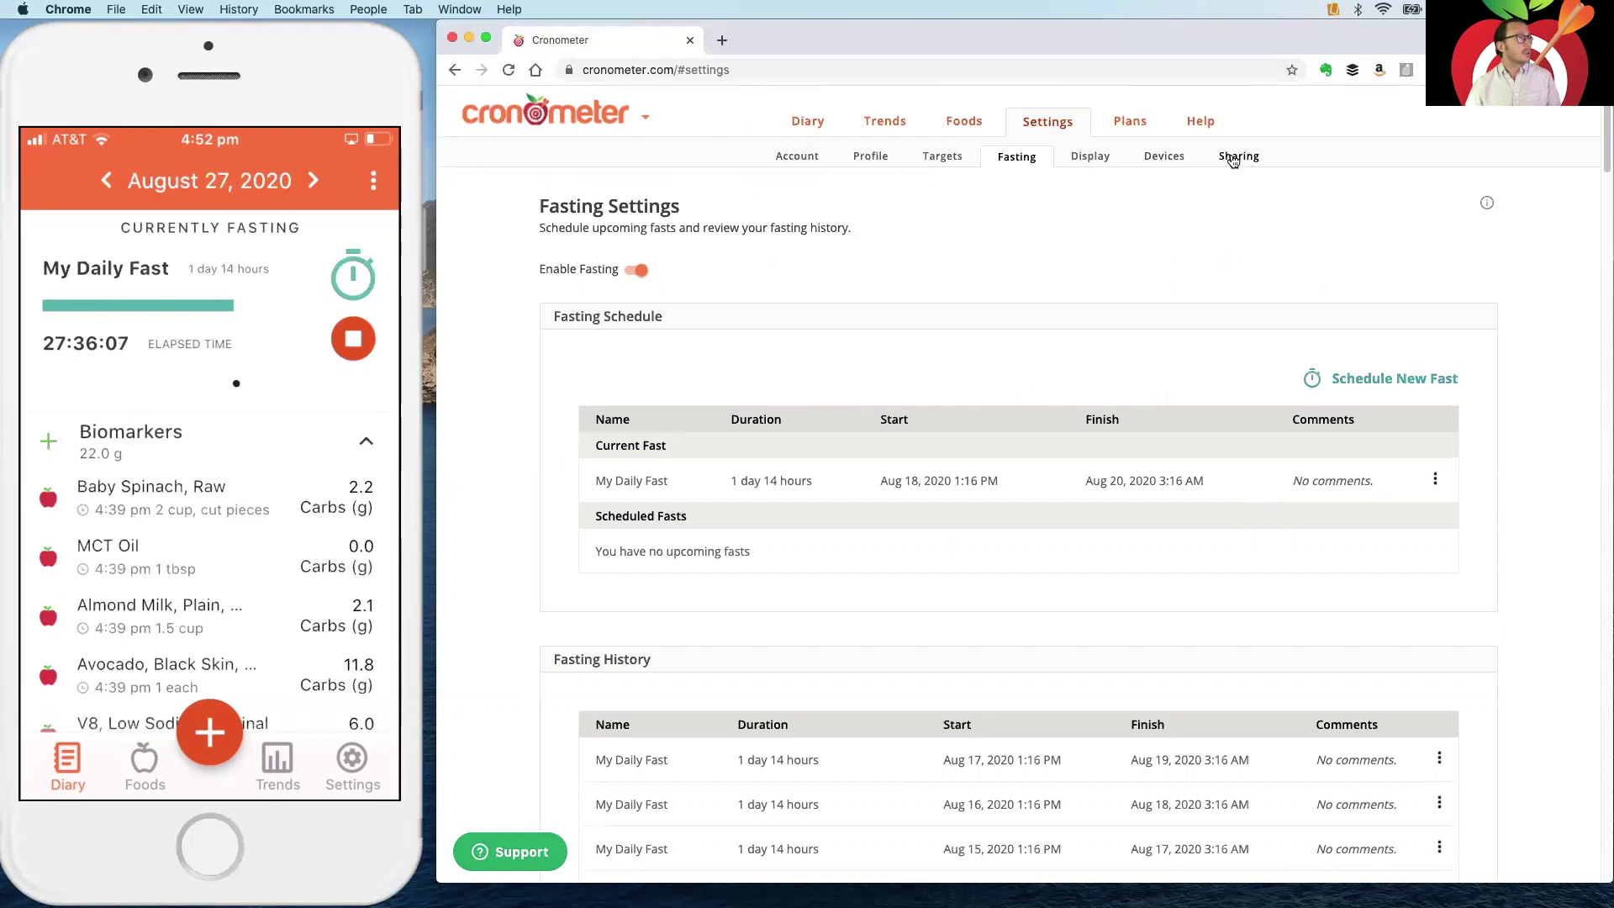
pyautogui.click(1232, 161)
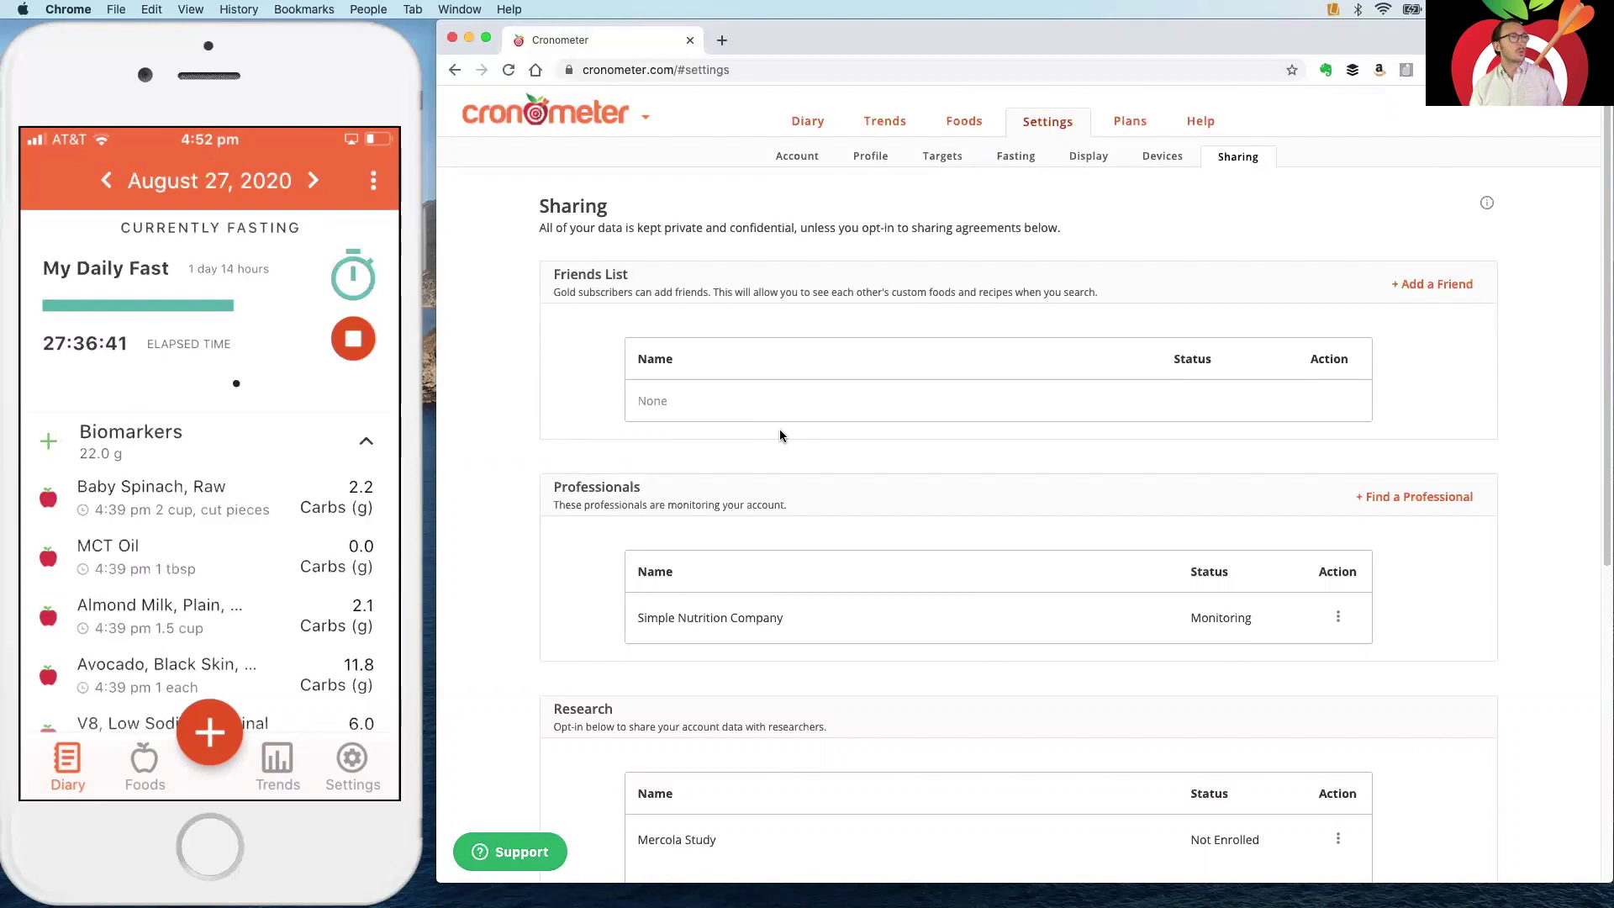
# Step: Open the Add Friend dialog from the Sharing page
pyautogui.click(1428, 284)
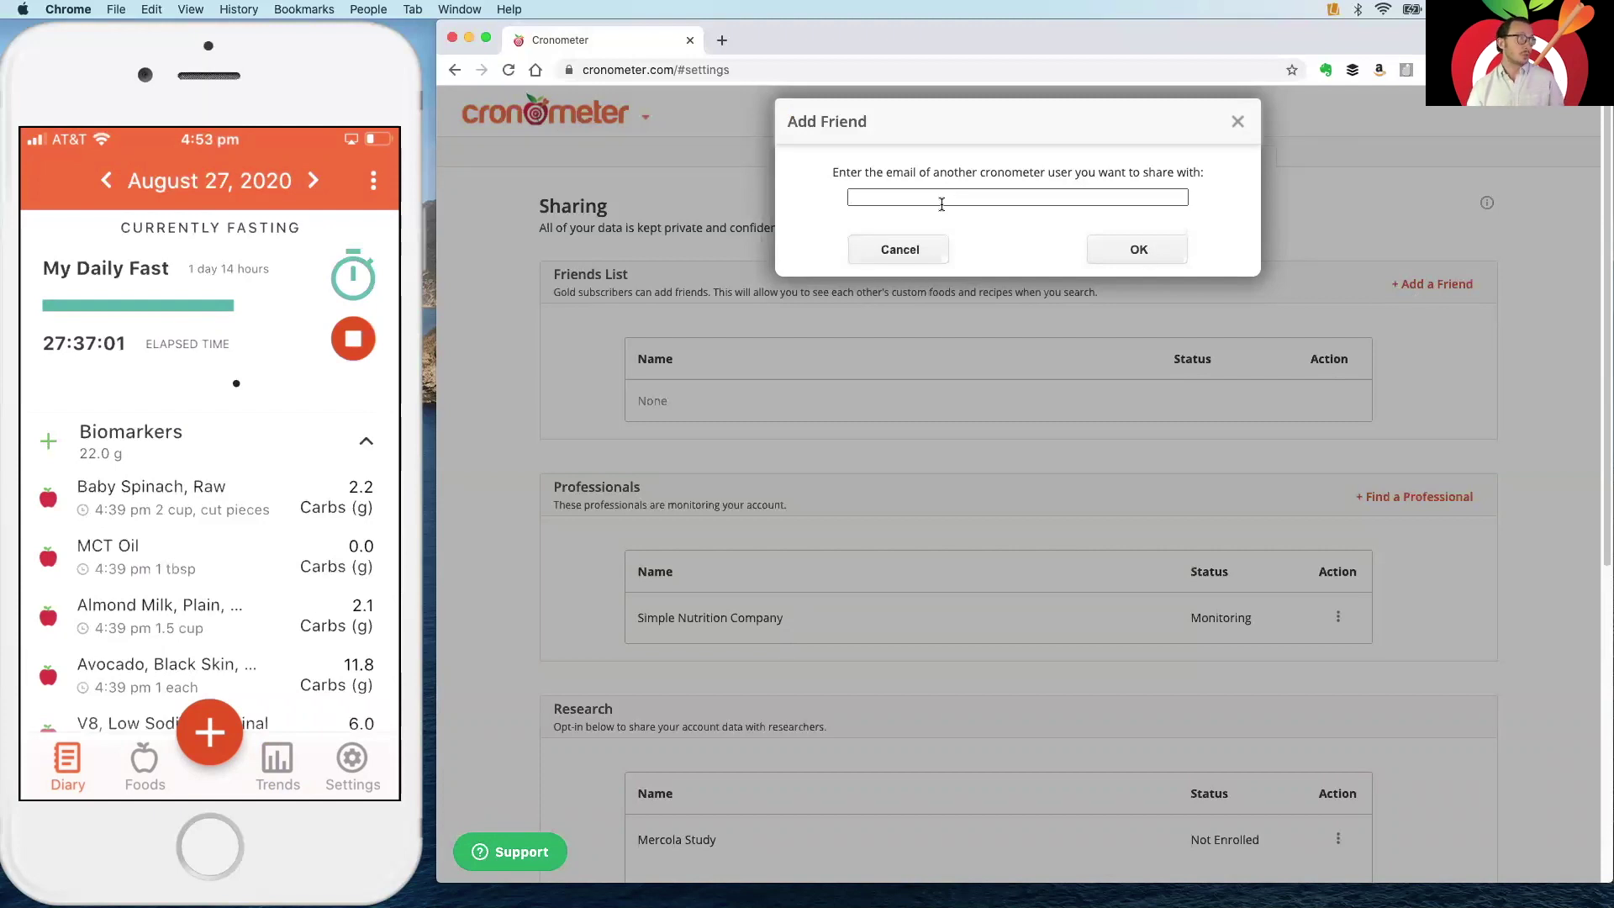
# Step: Cancel the Add Friend dialog and open the Help page
pyautogui.click(927, 248)
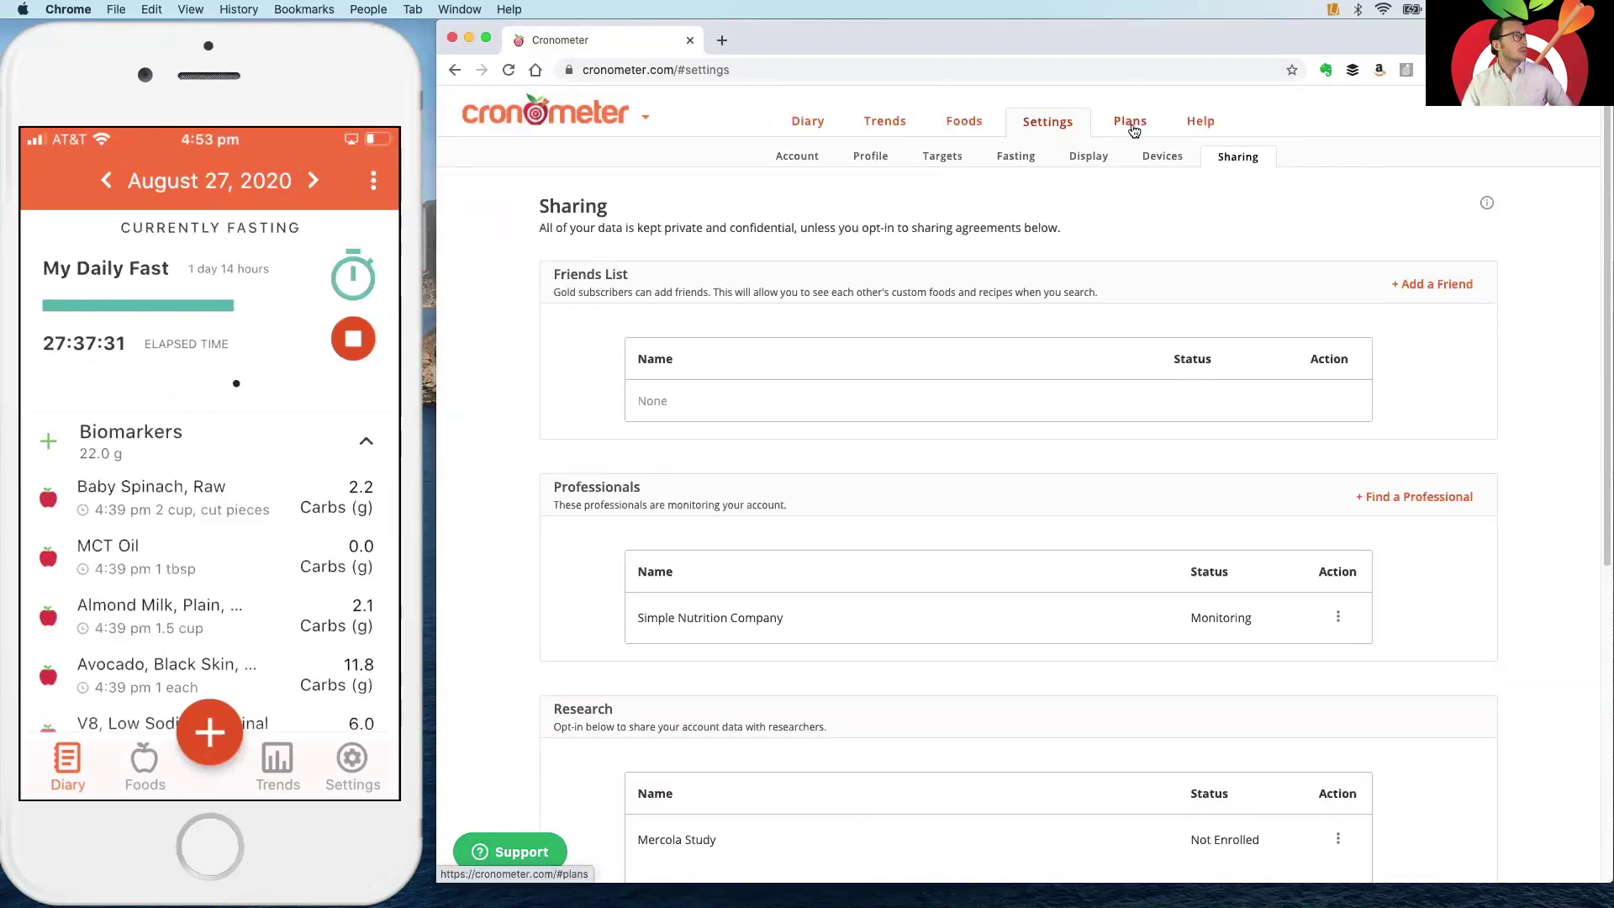
pyautogui.click(1193, 124)
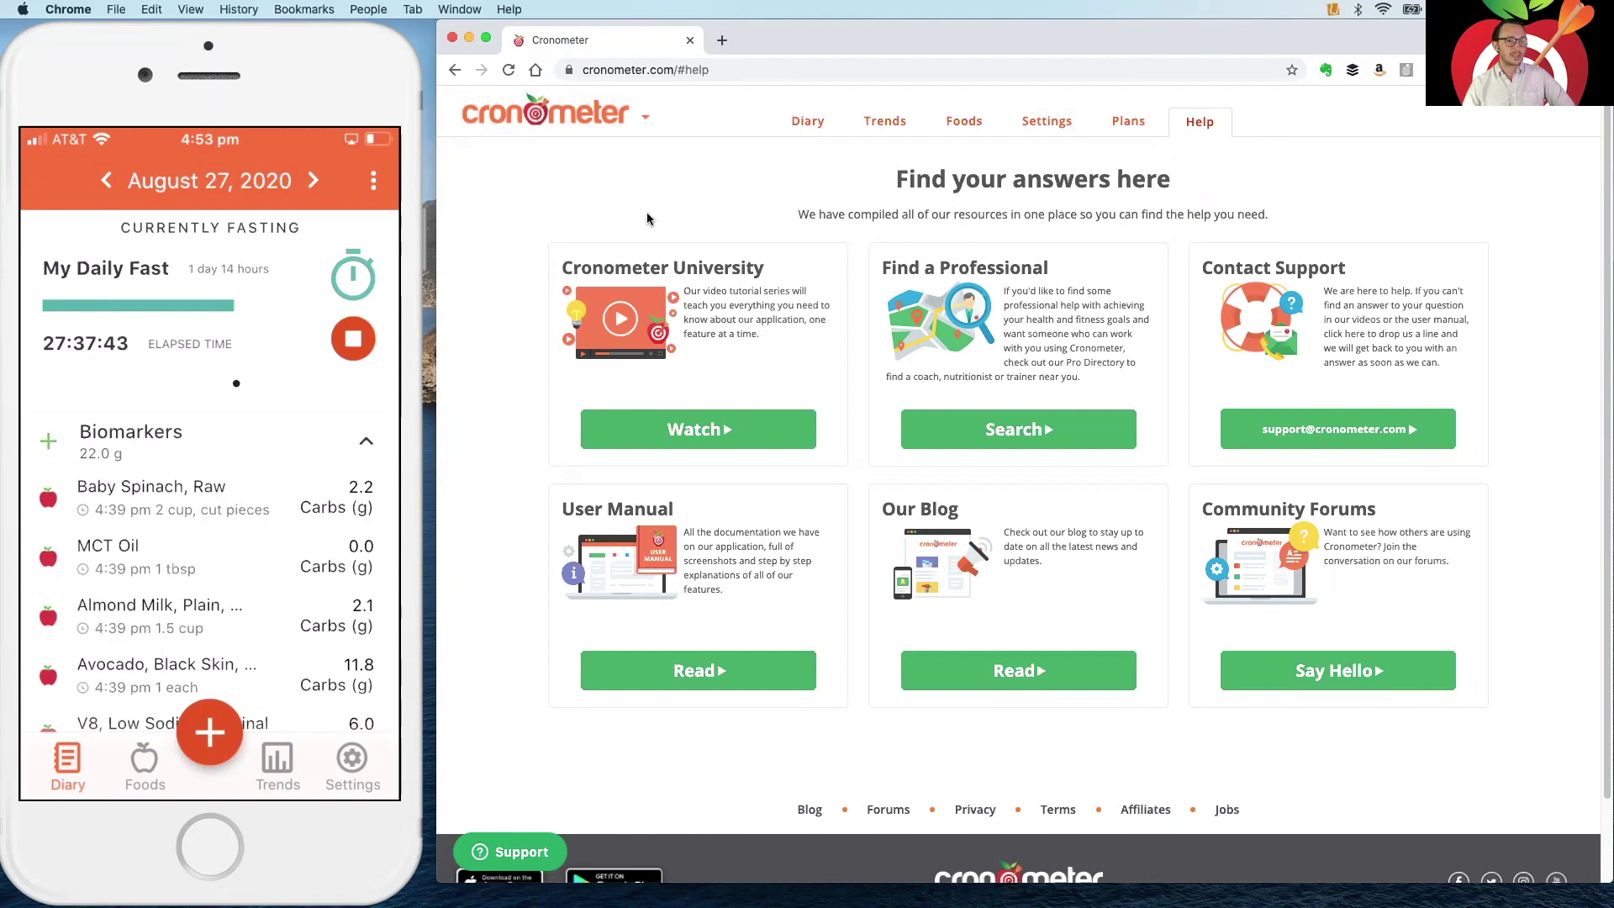
pyautogui.click(650, 439)
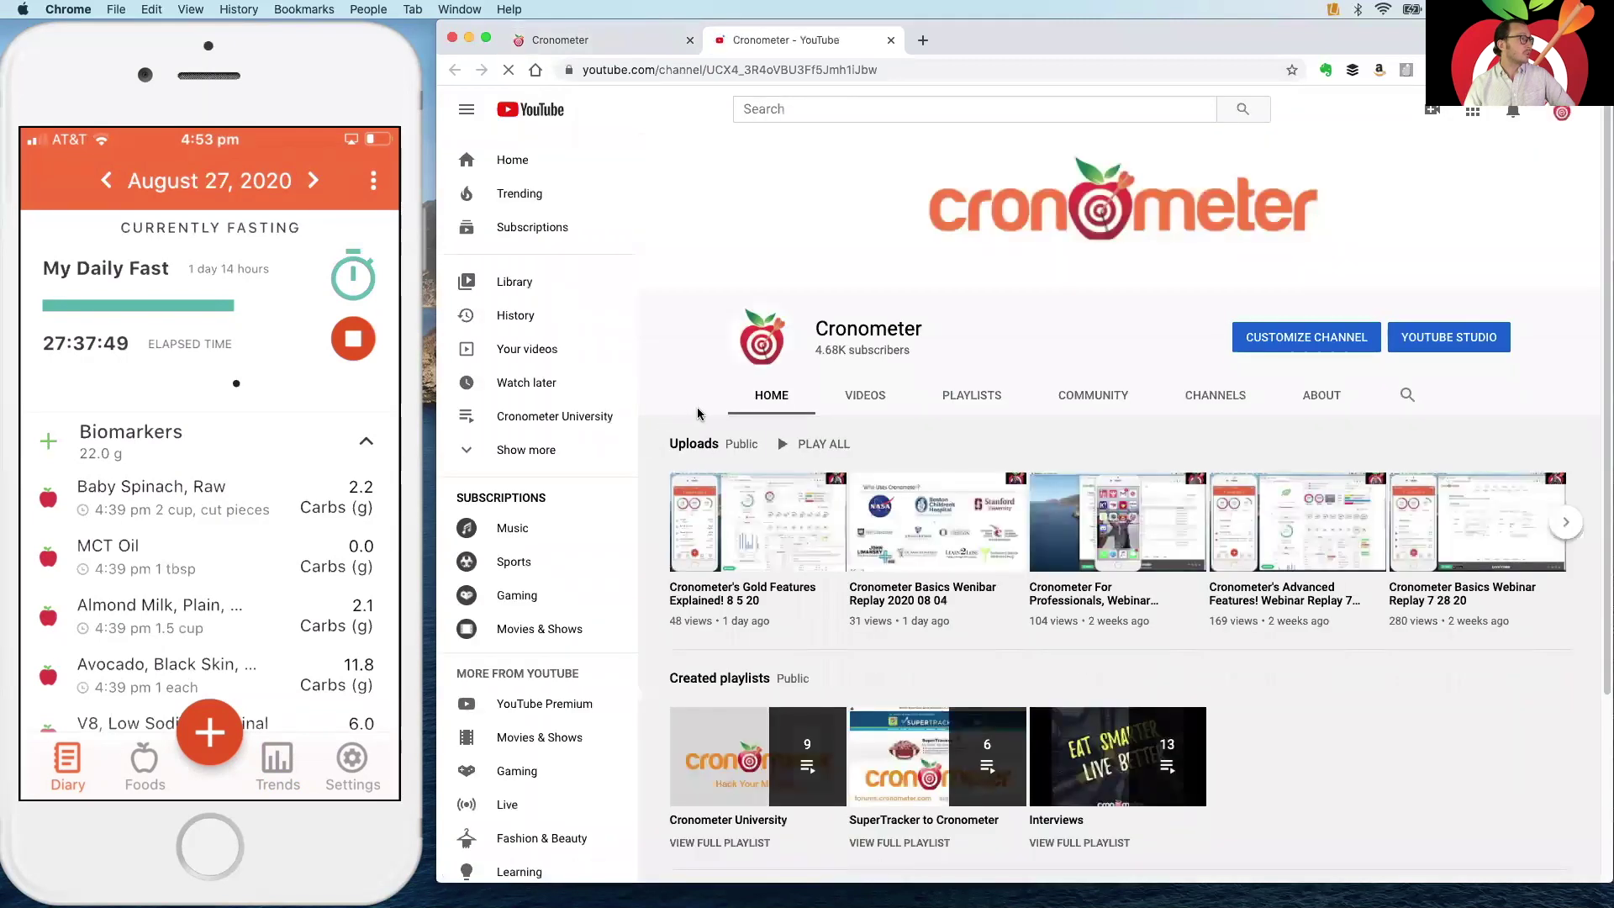
pyautogui.click(891, 41)
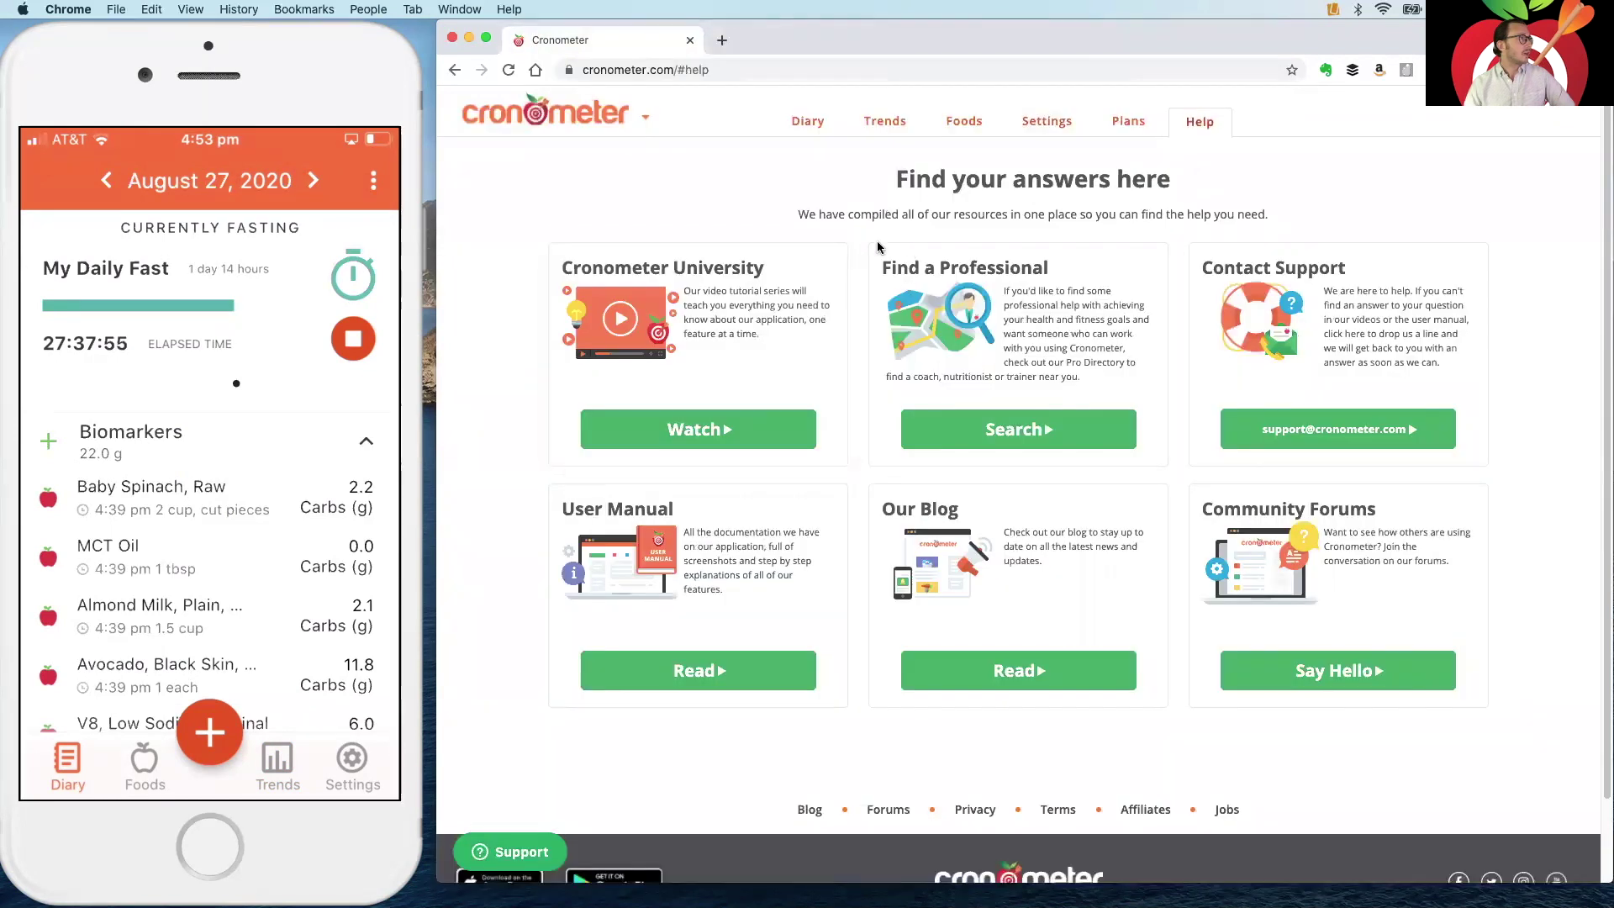
pyautogui.click(1027, 429)
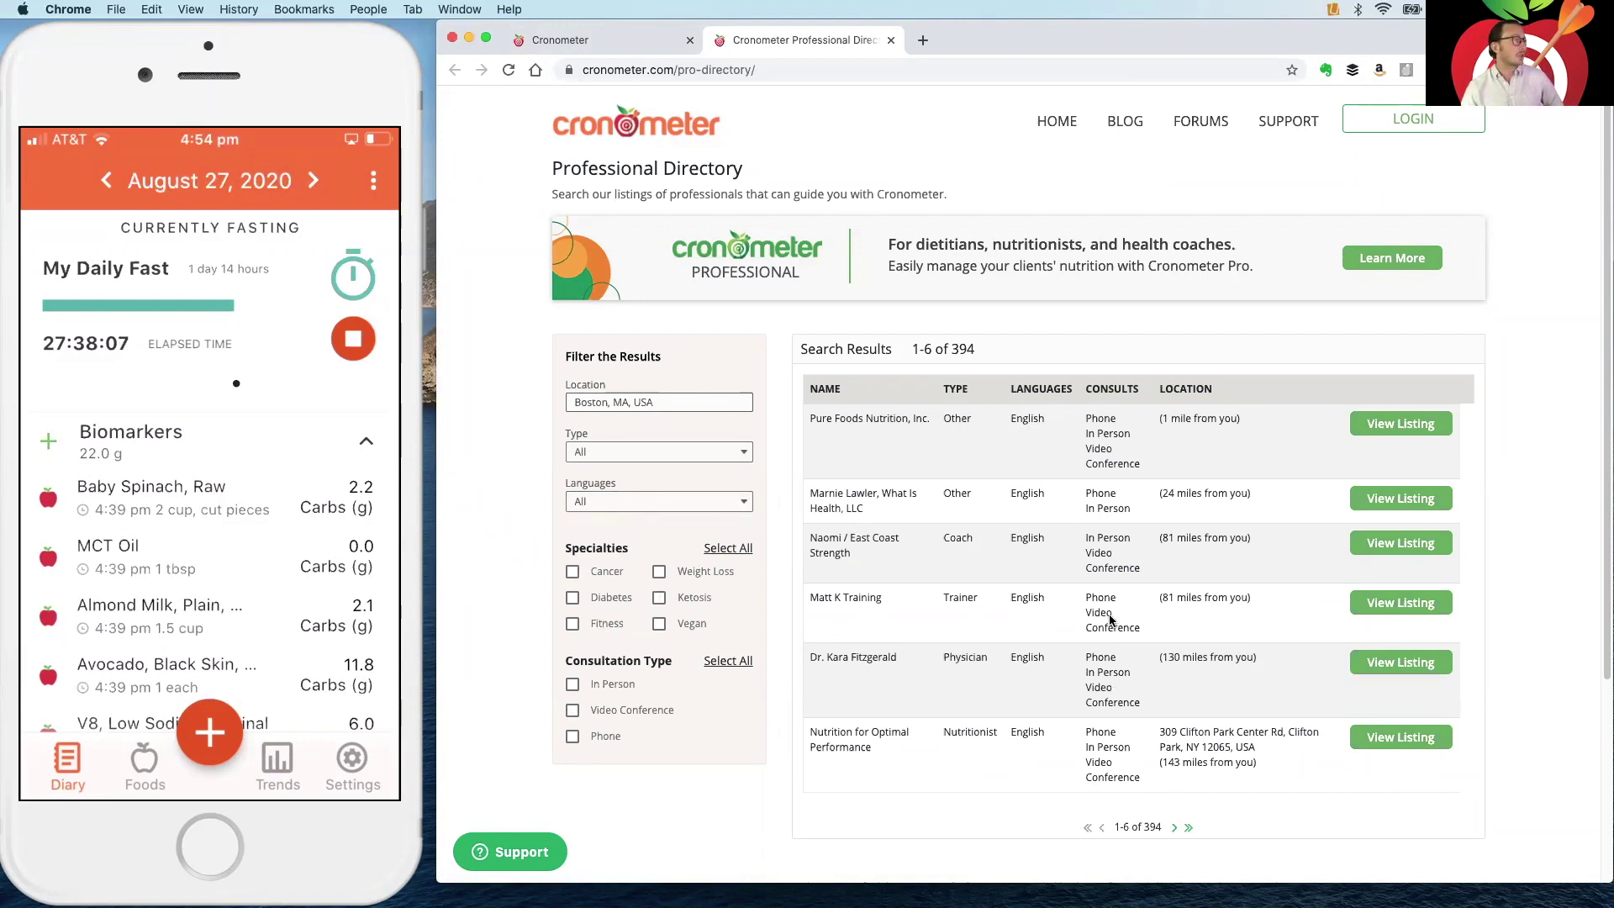
pyautogui.click(1385, 500)
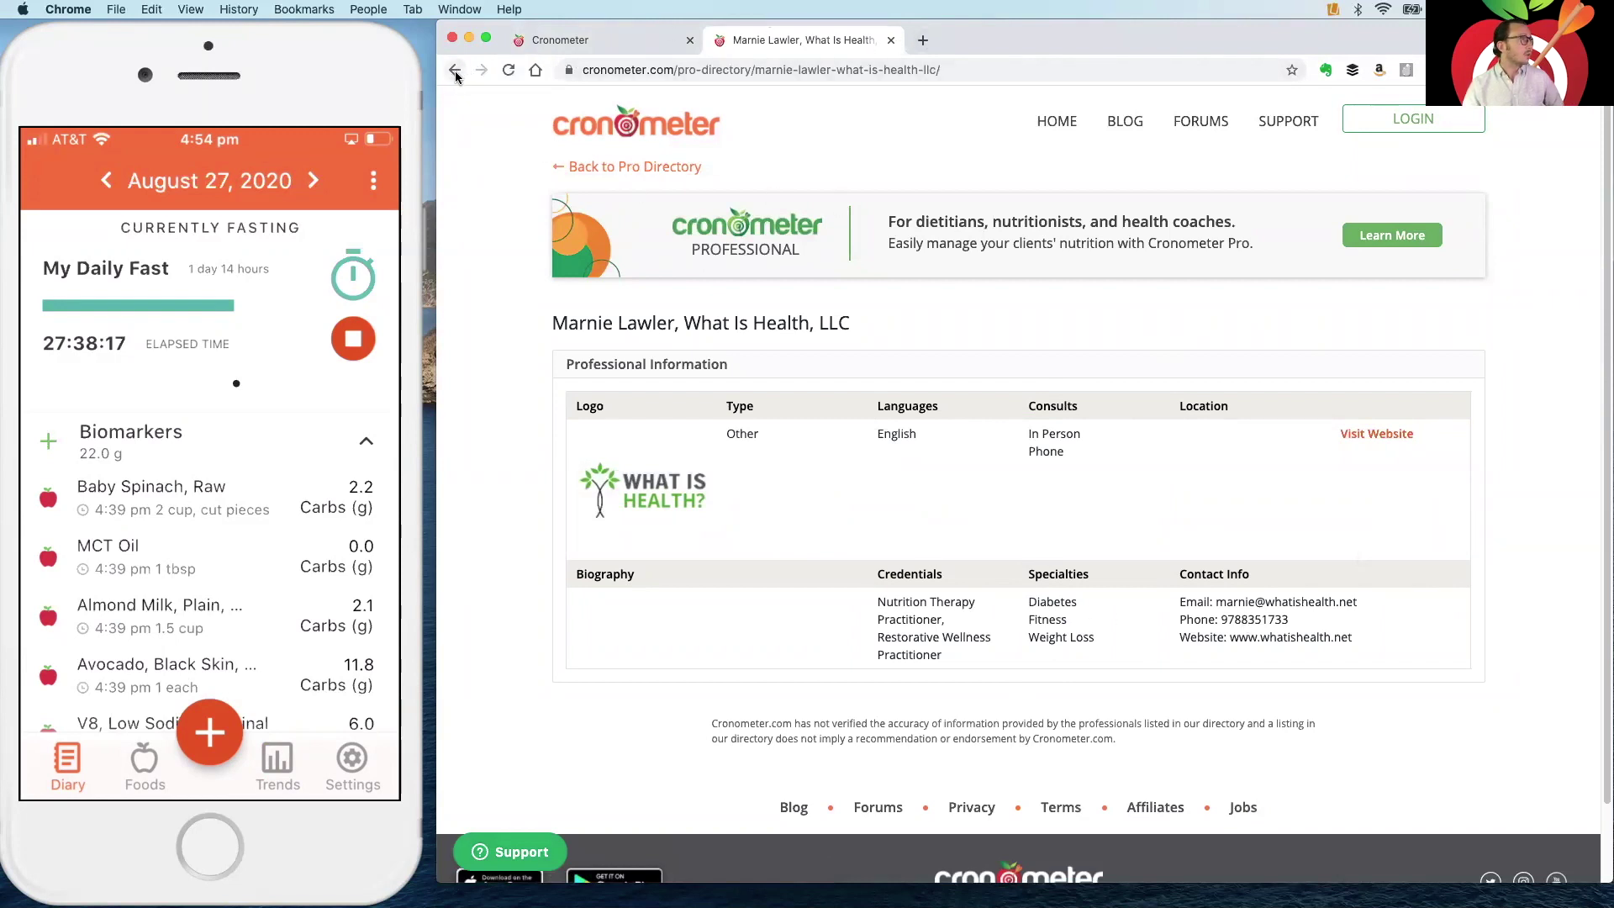
pyautogui.click(891, 39)
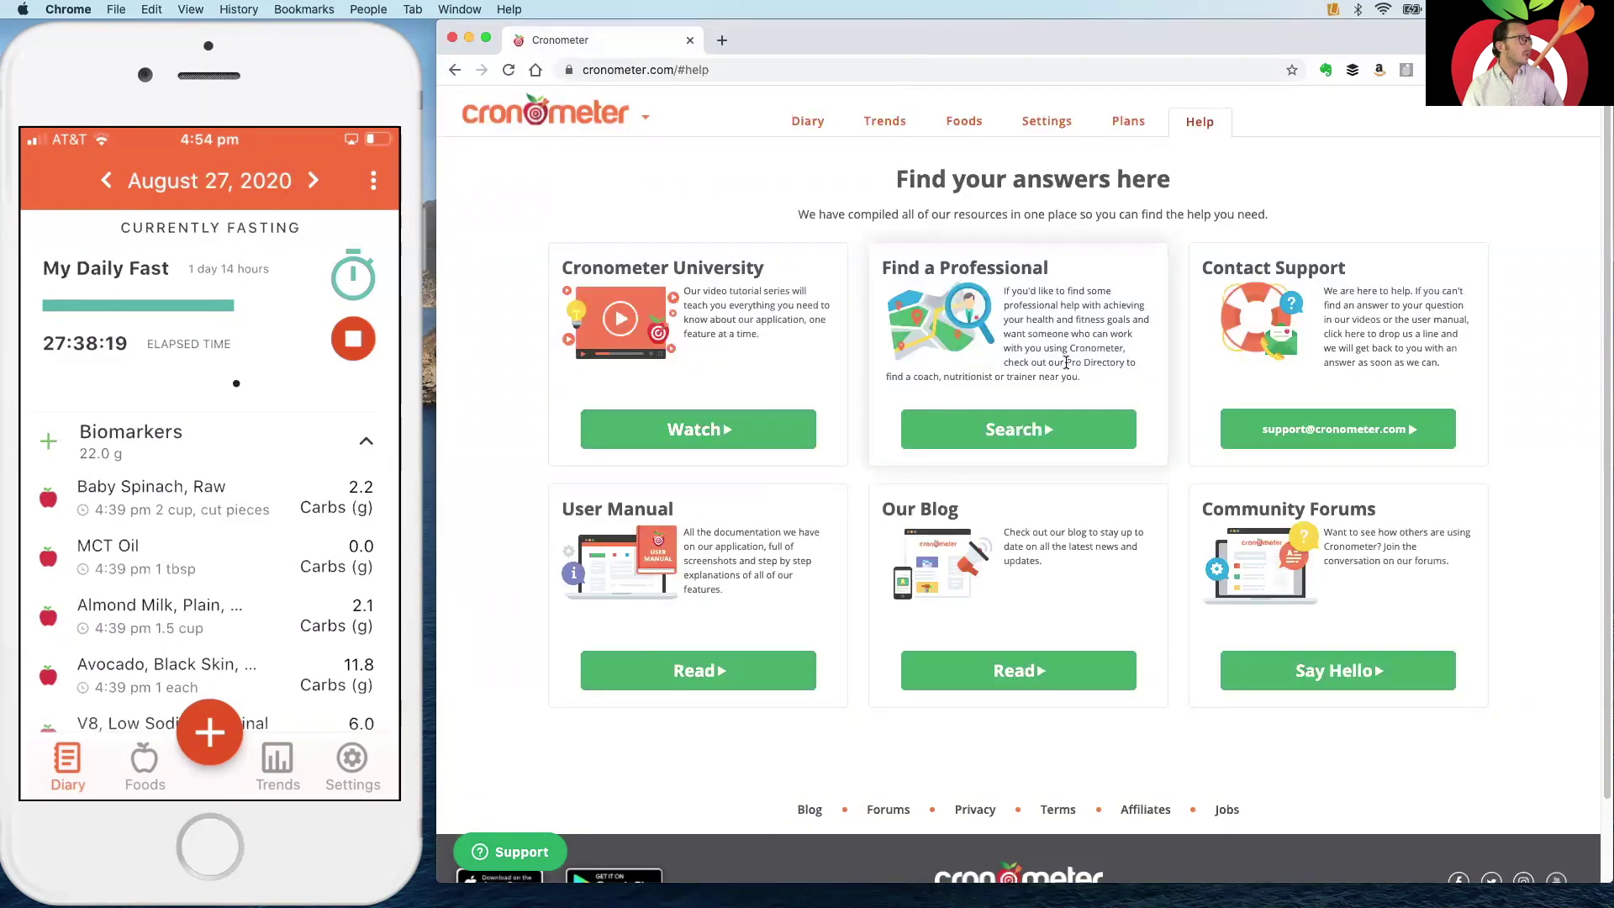